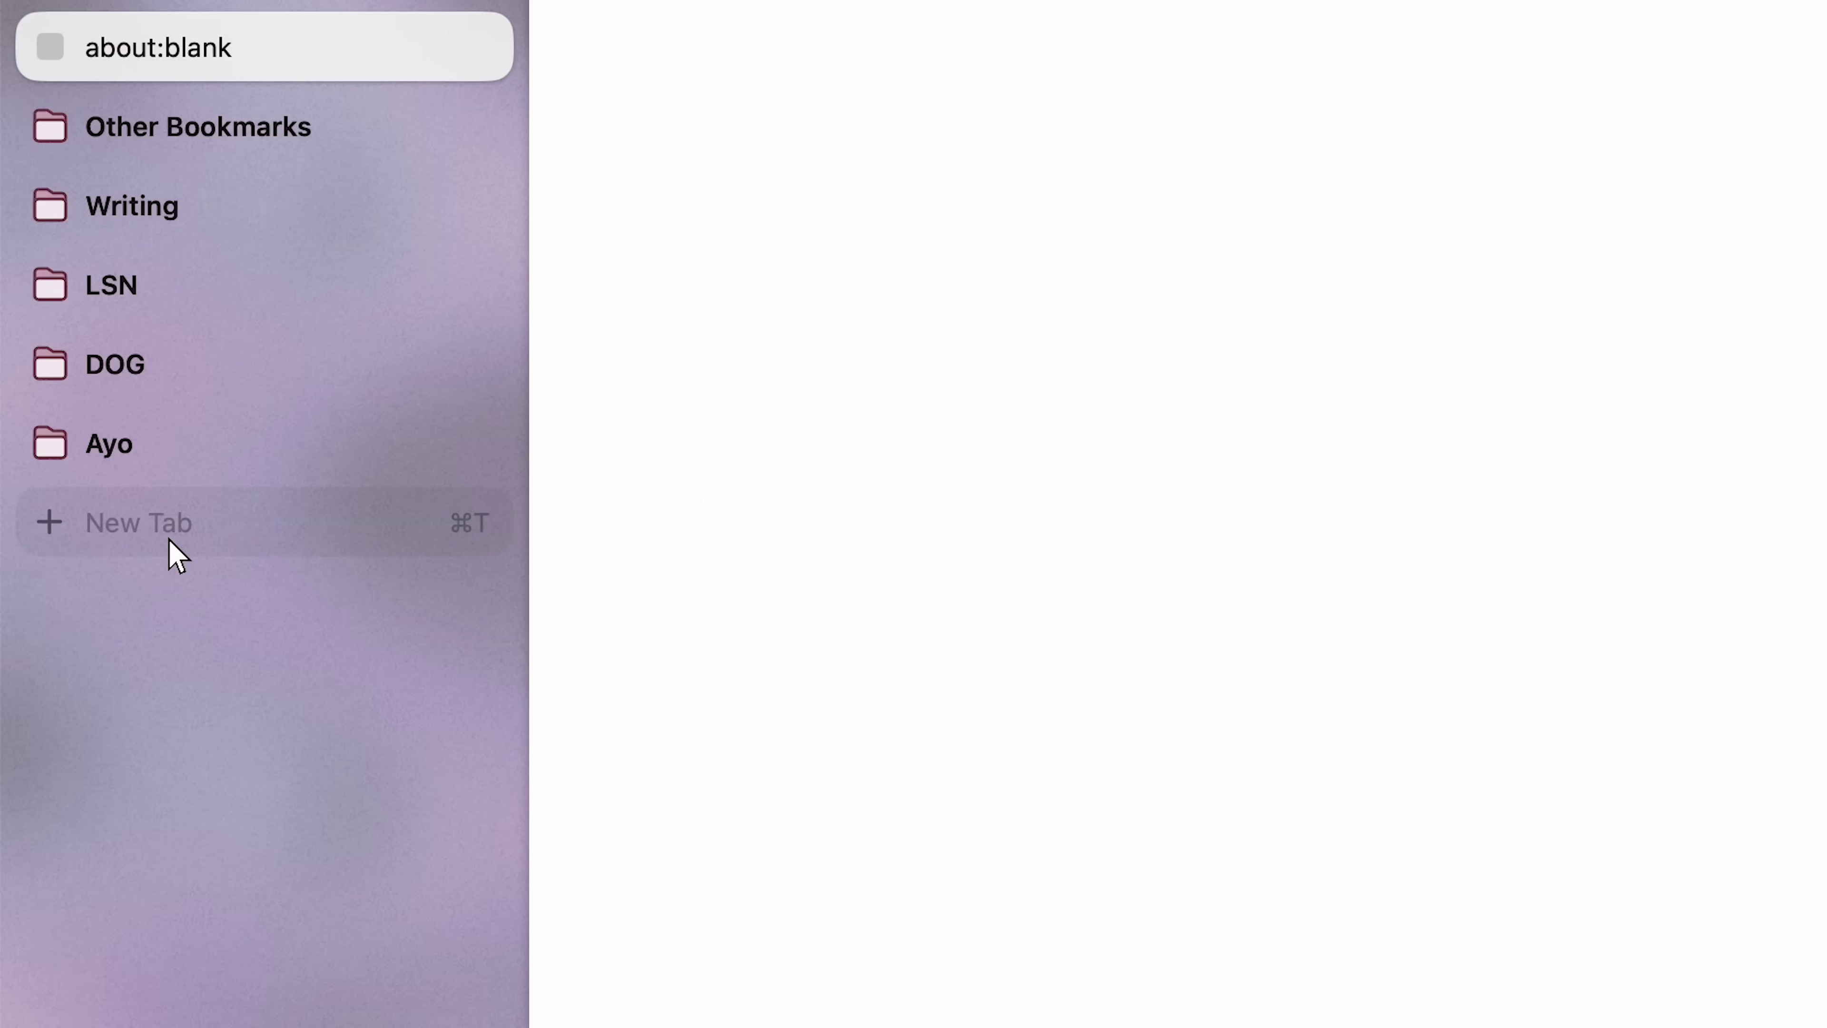
- Try the new-tab bar and Spotlight, then open youtube.com in a new Arc tab
click(170, 541)
click(170, 543)
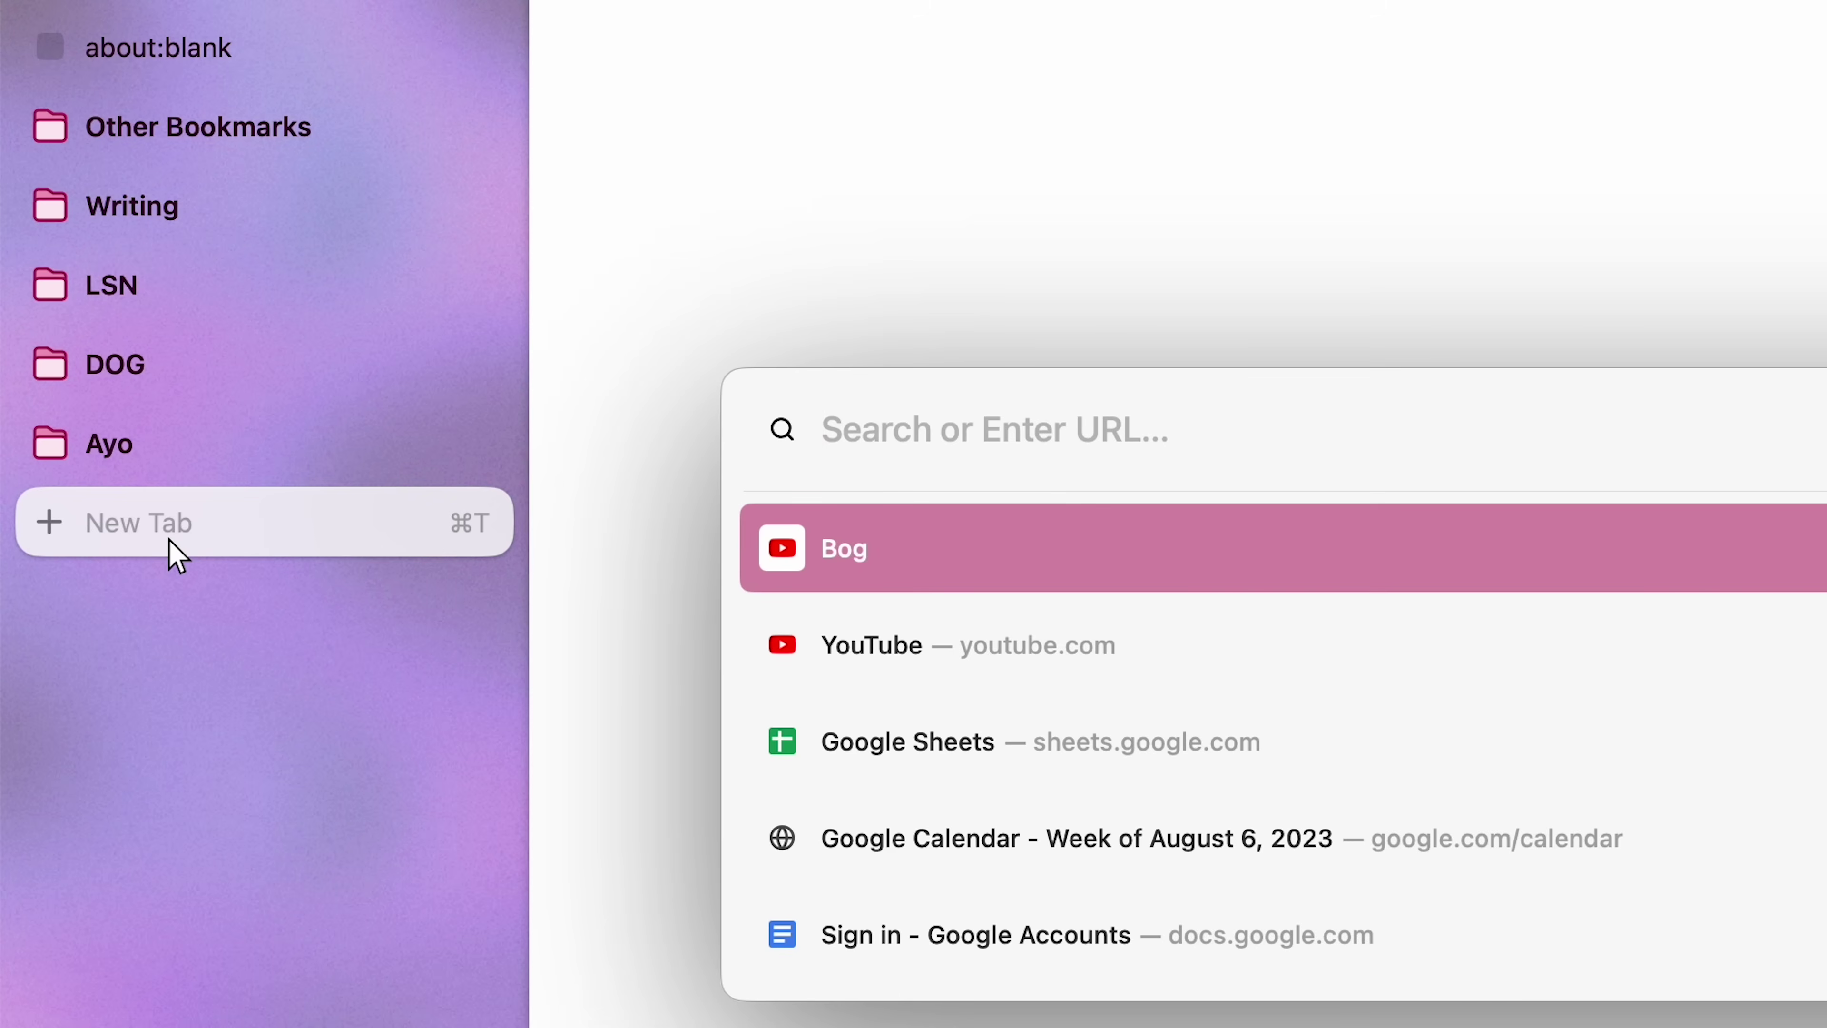
key(Escape)
key(super+t)
key(Escape)
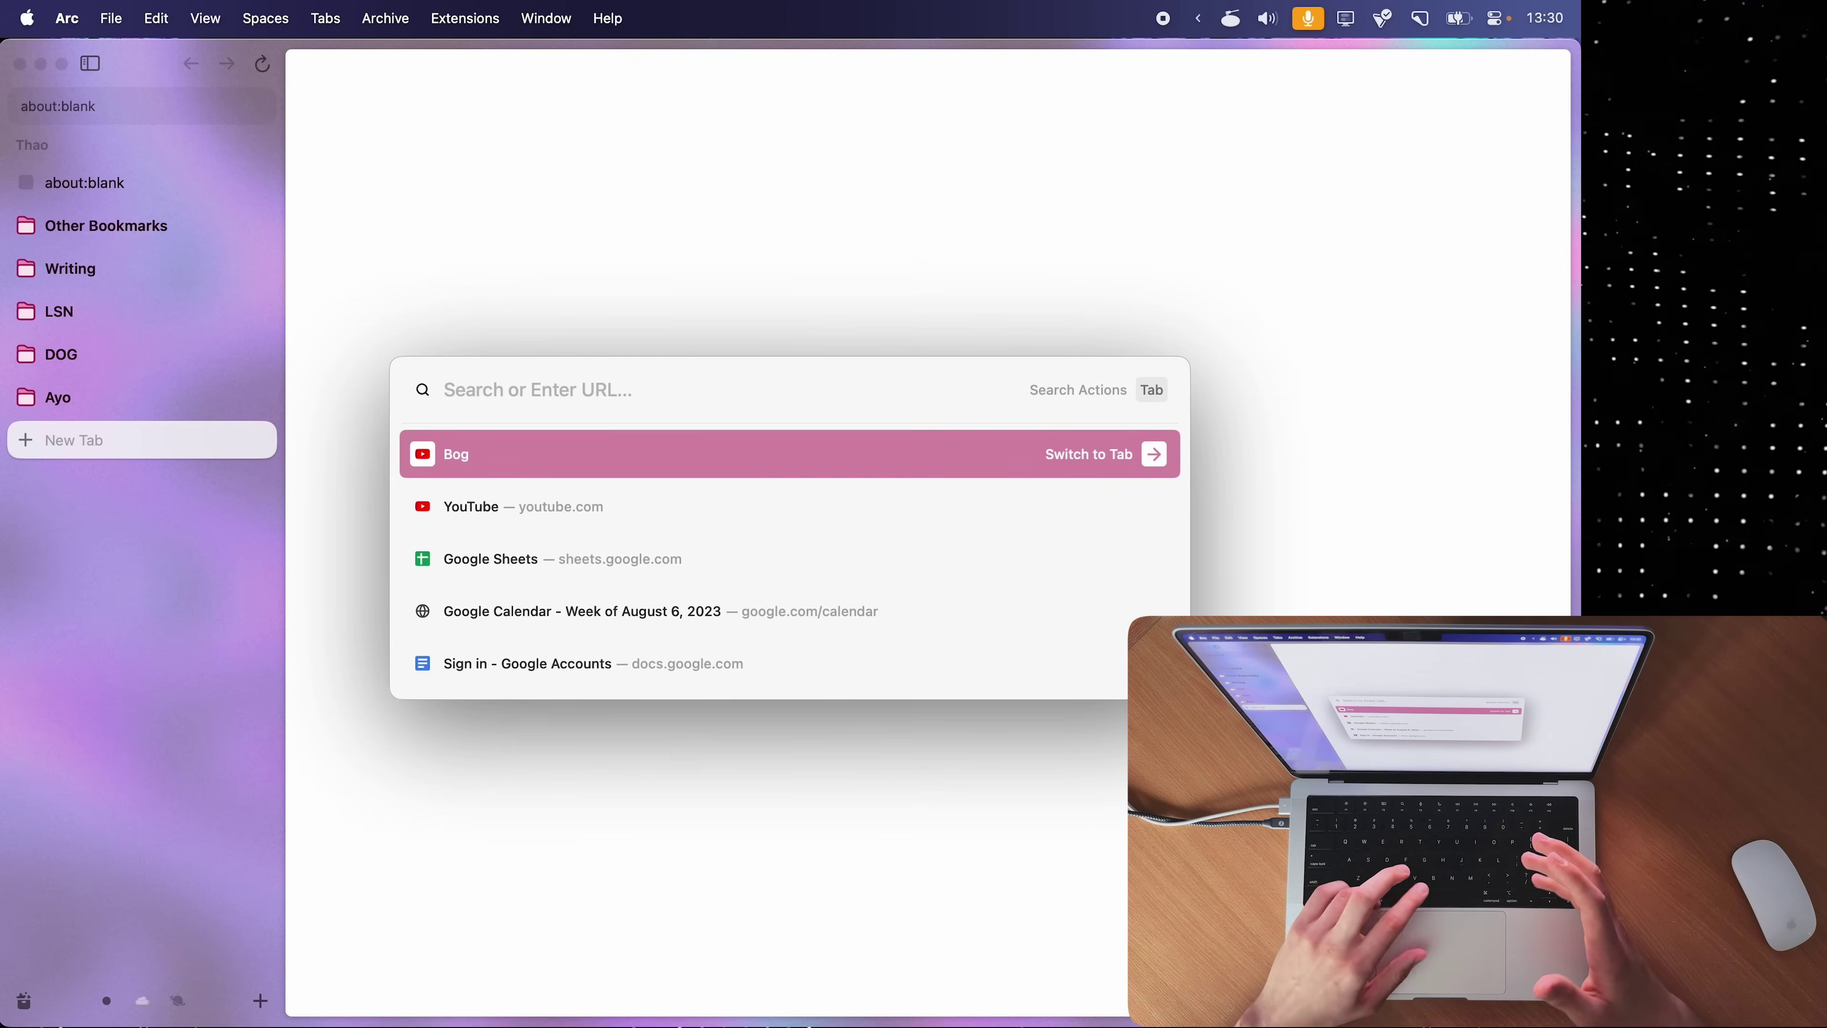
key(super+space)
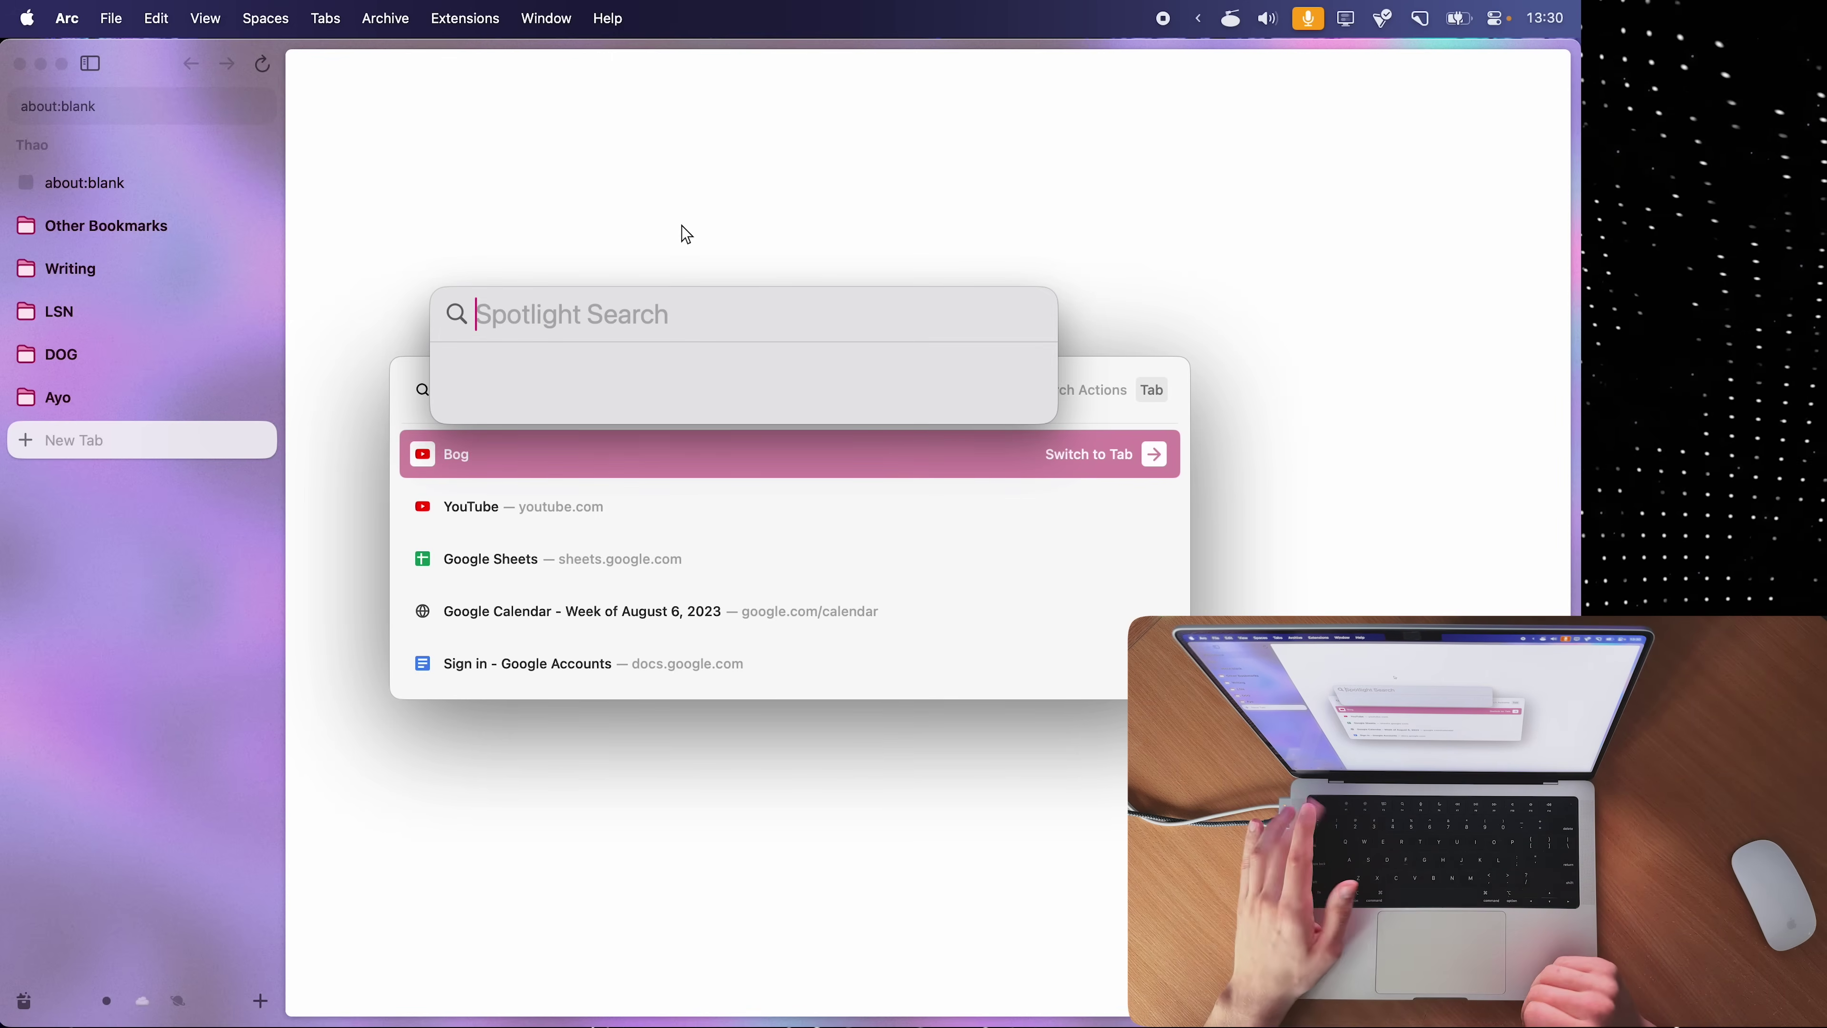
key(Escape)
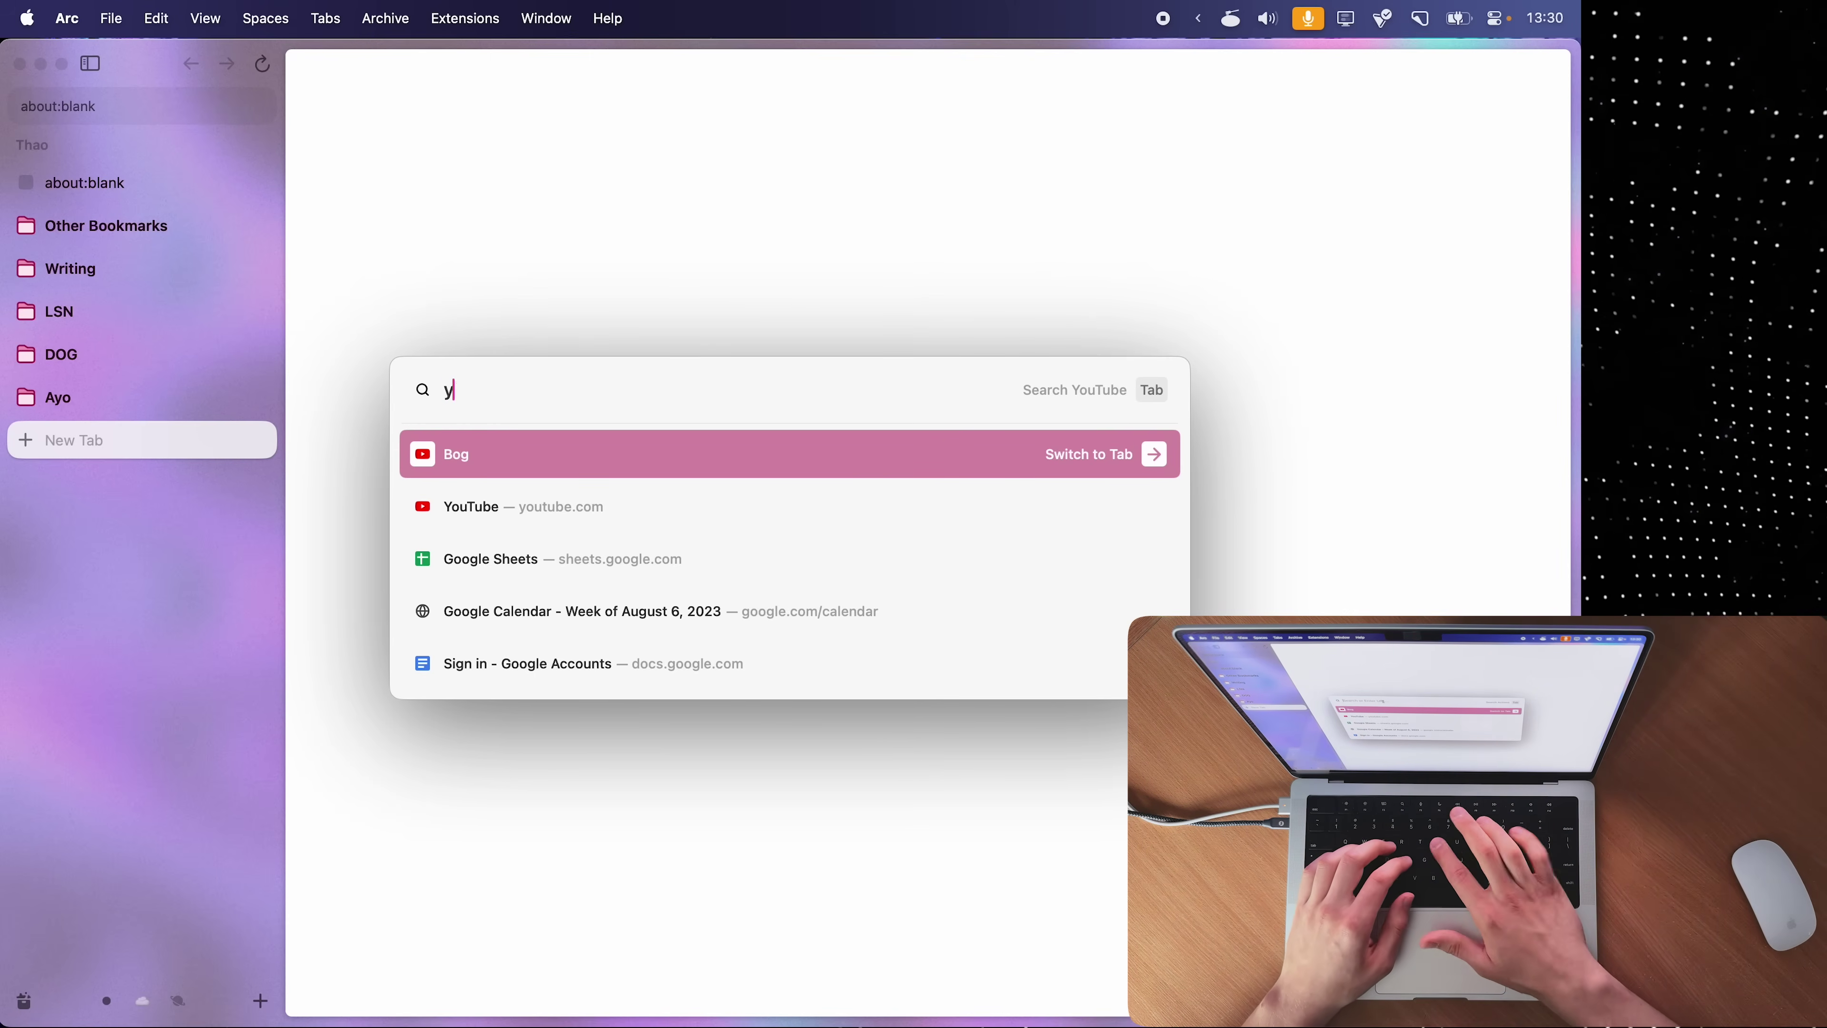
text(outube.com)
key(Return)
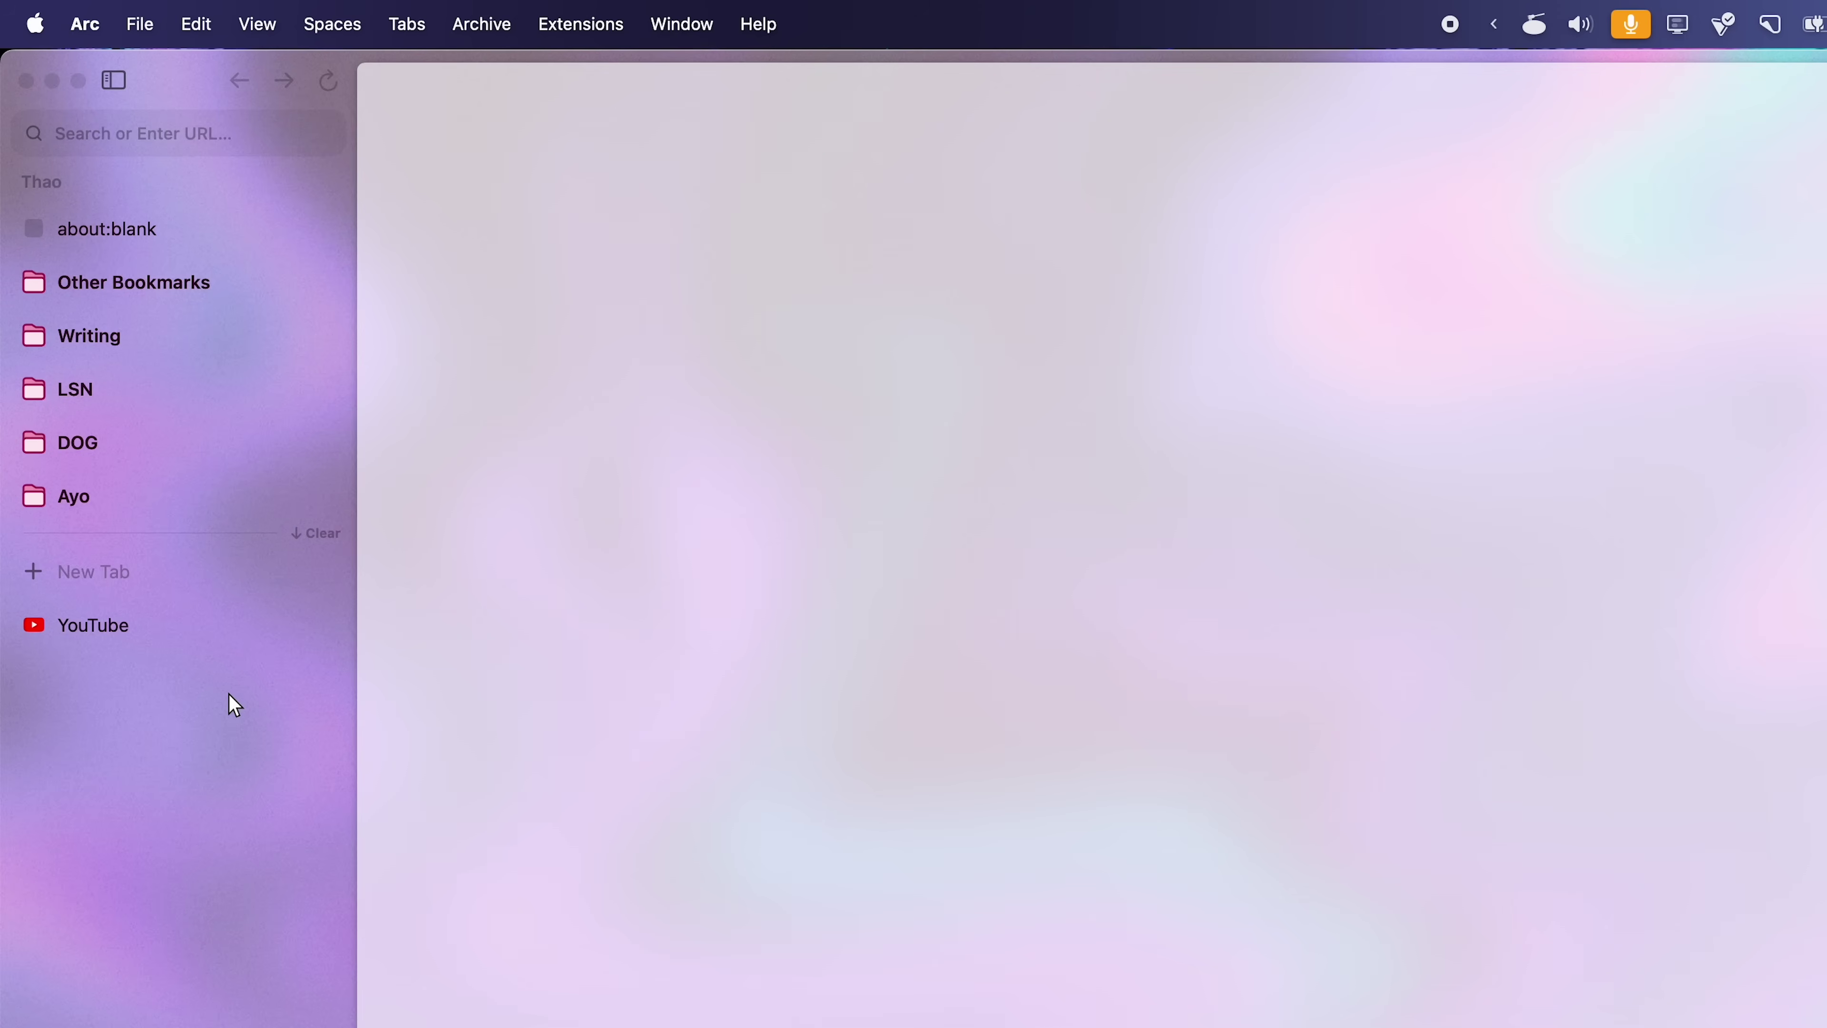
- Create a new note tab, move it below YouTube, and archive the duplicate note
key(super+alt+n)
key(super+alt+n)
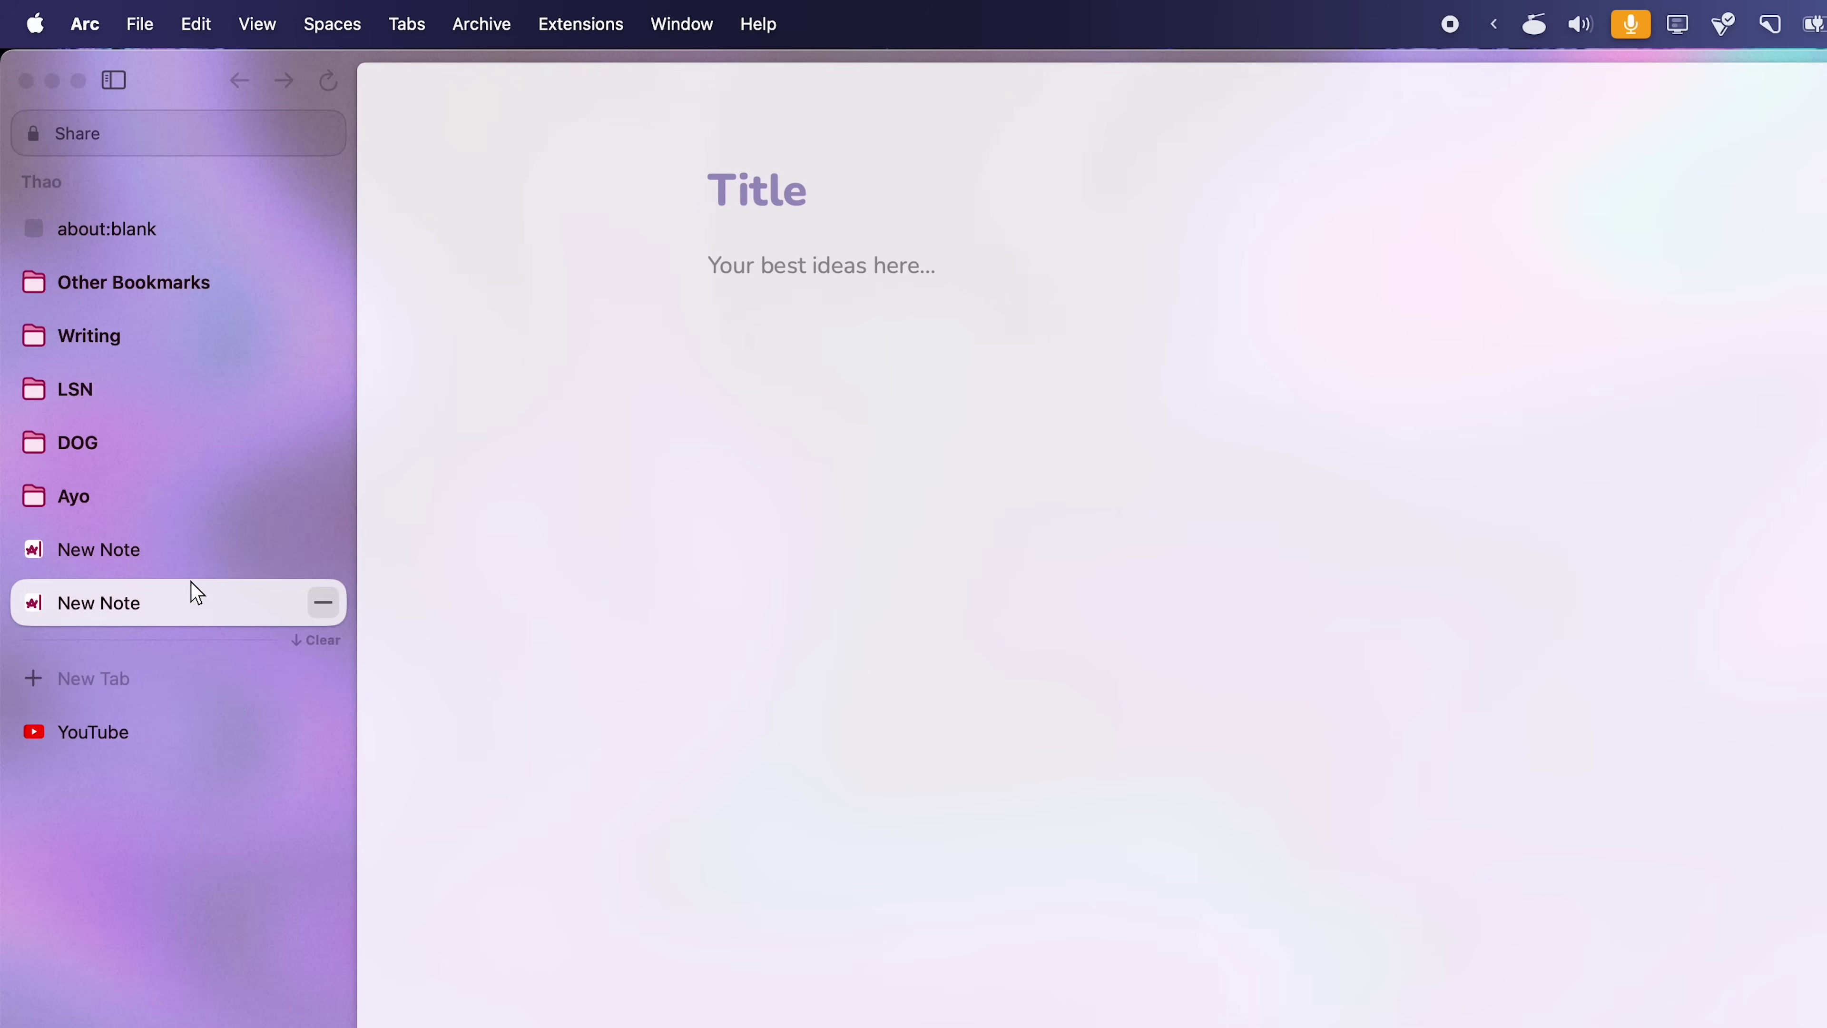
drag(191, 590, 179, 857)
drag(162, 547, 146, 869)
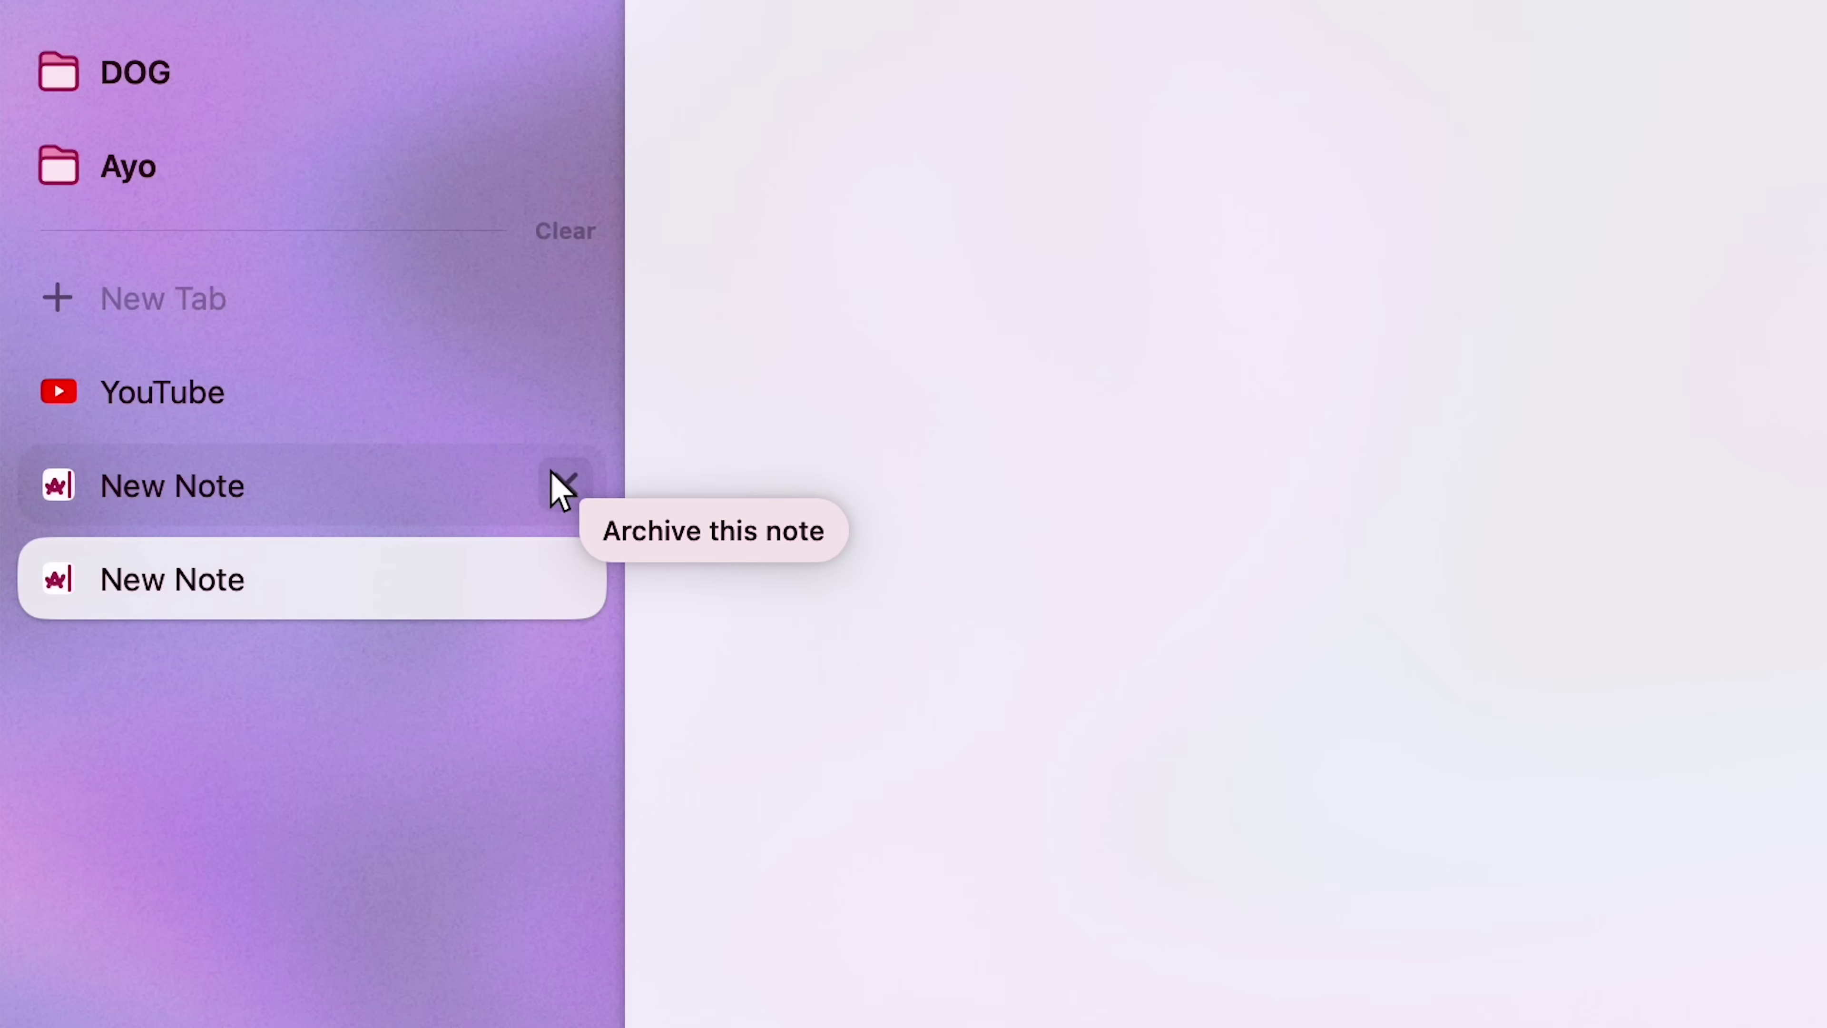
click(562, 483)
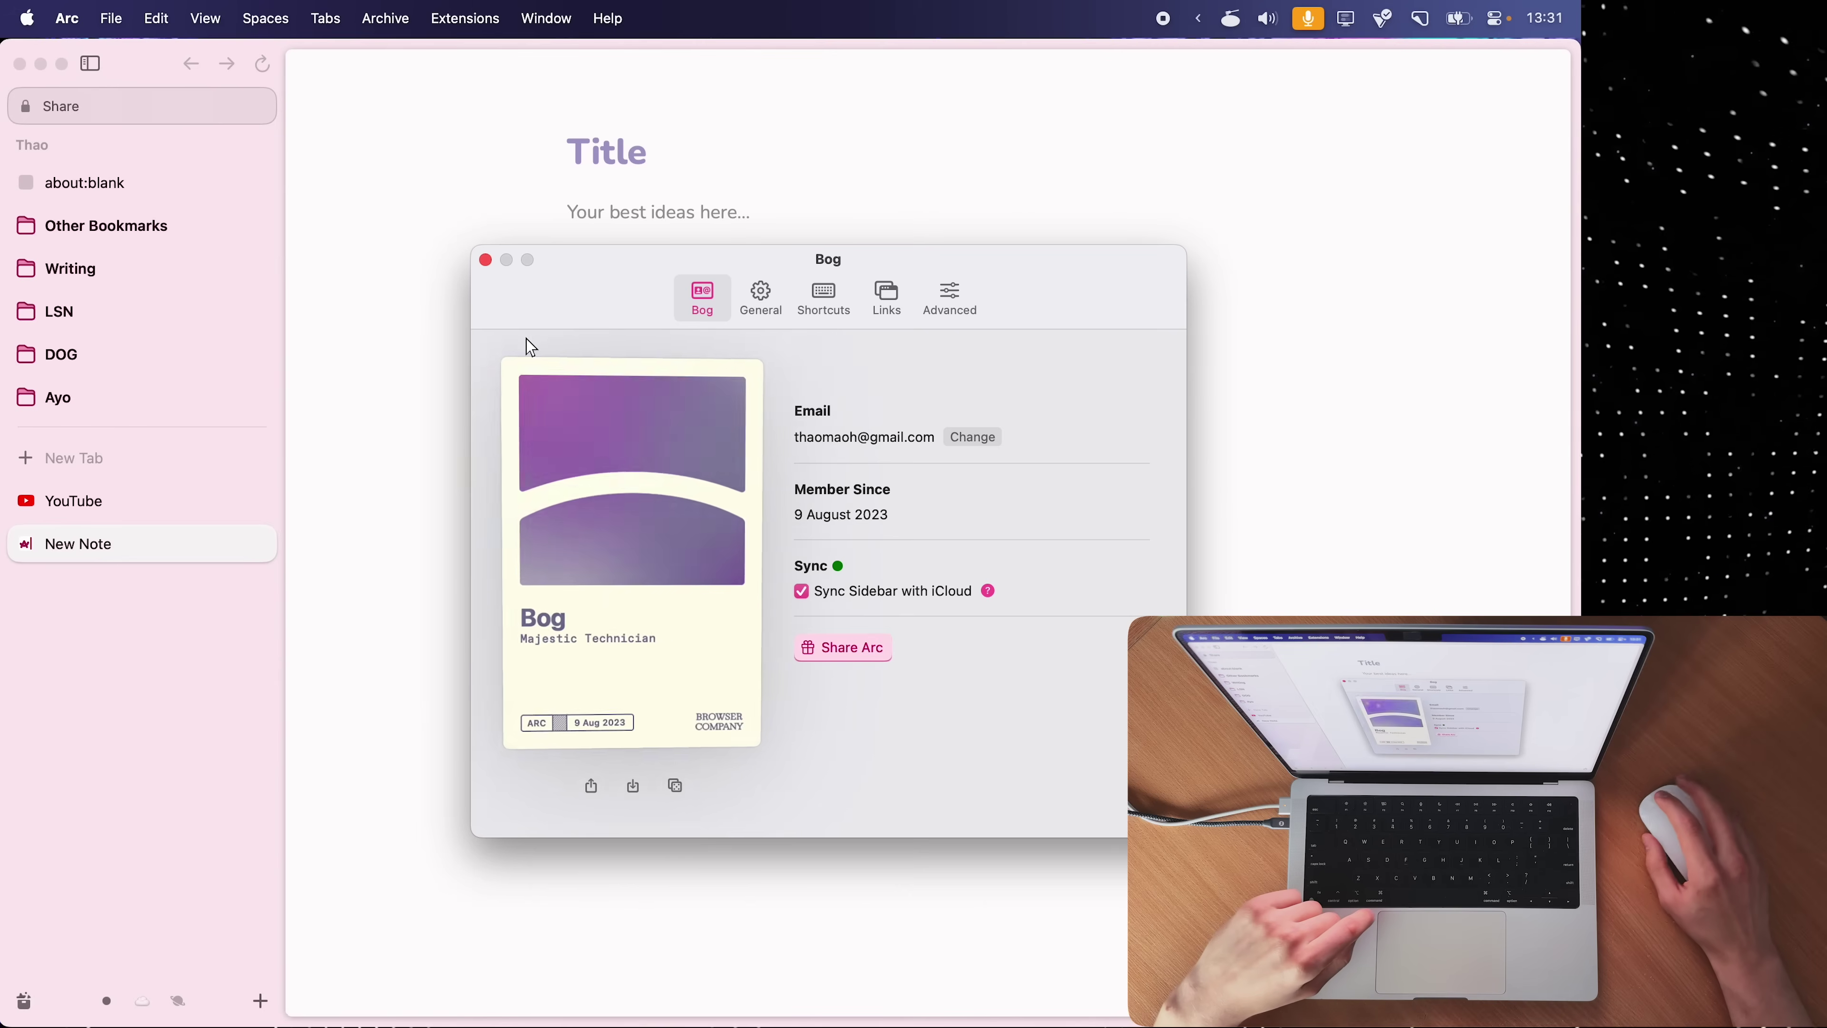
- In General settings, change 'Archive tabs after' to 12 hours, then back to 7 days
click(760, 298)
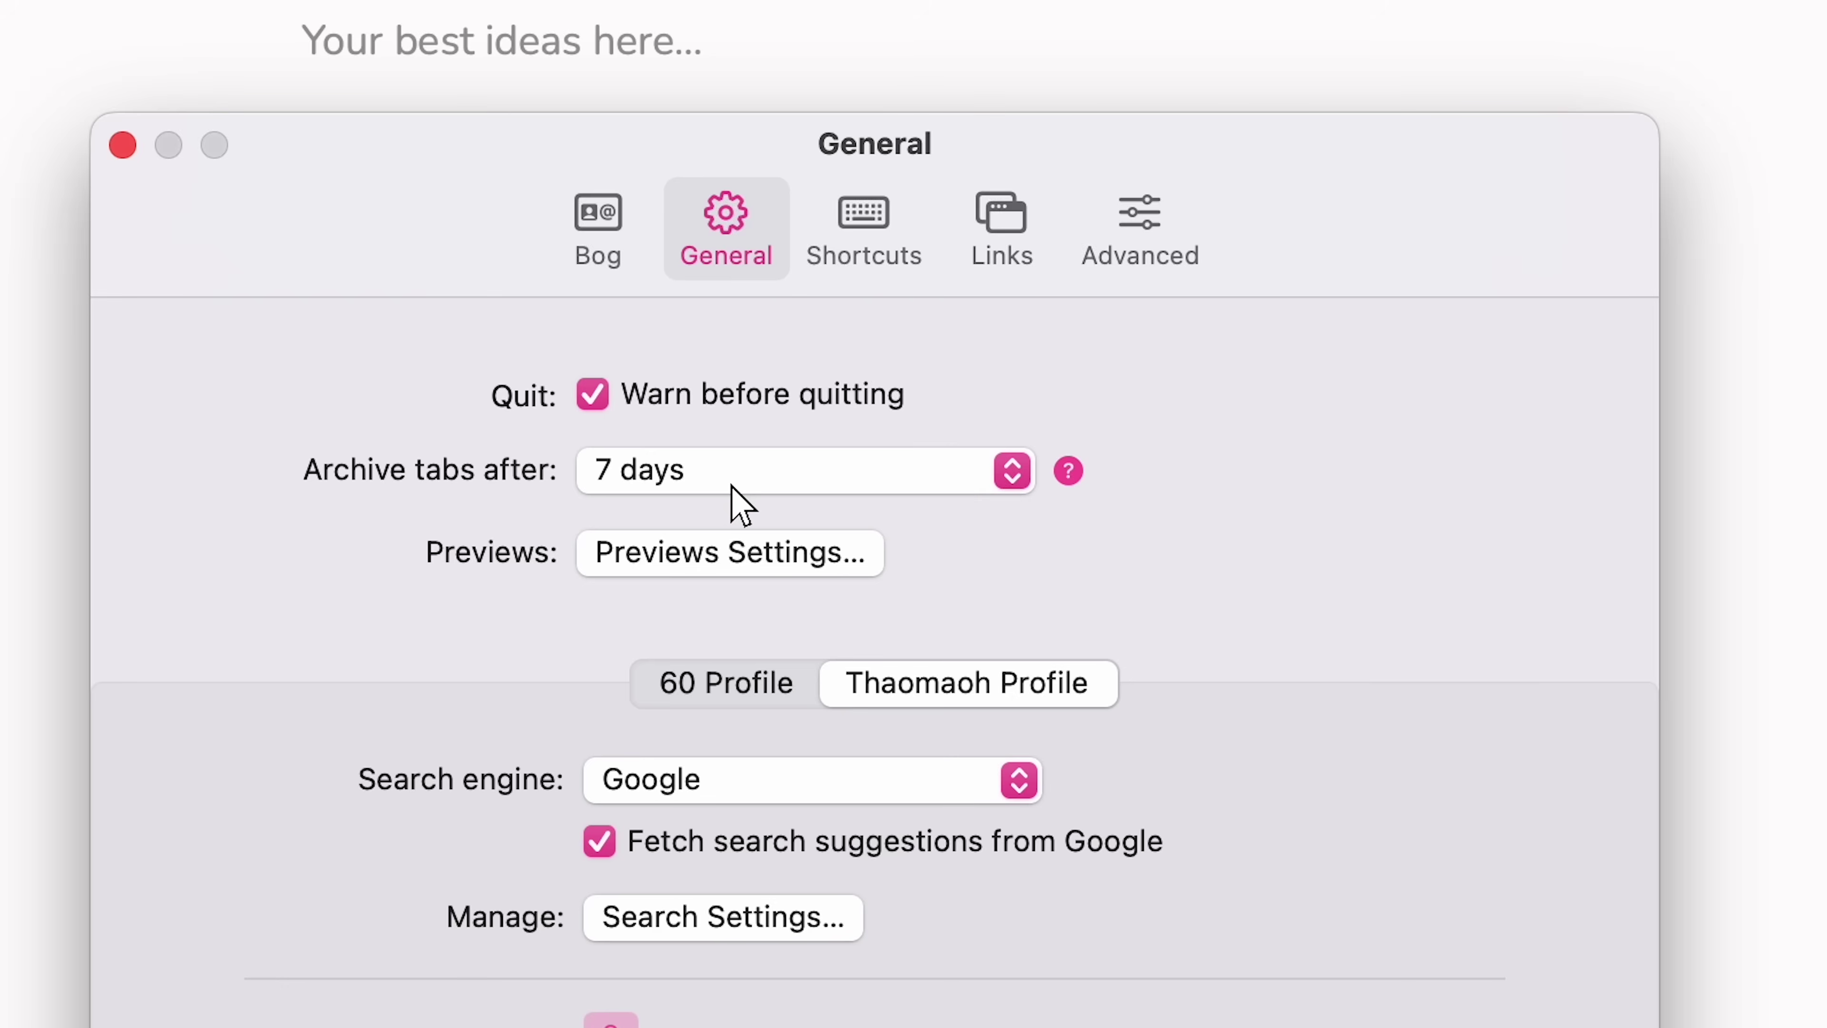
click(756, 422)
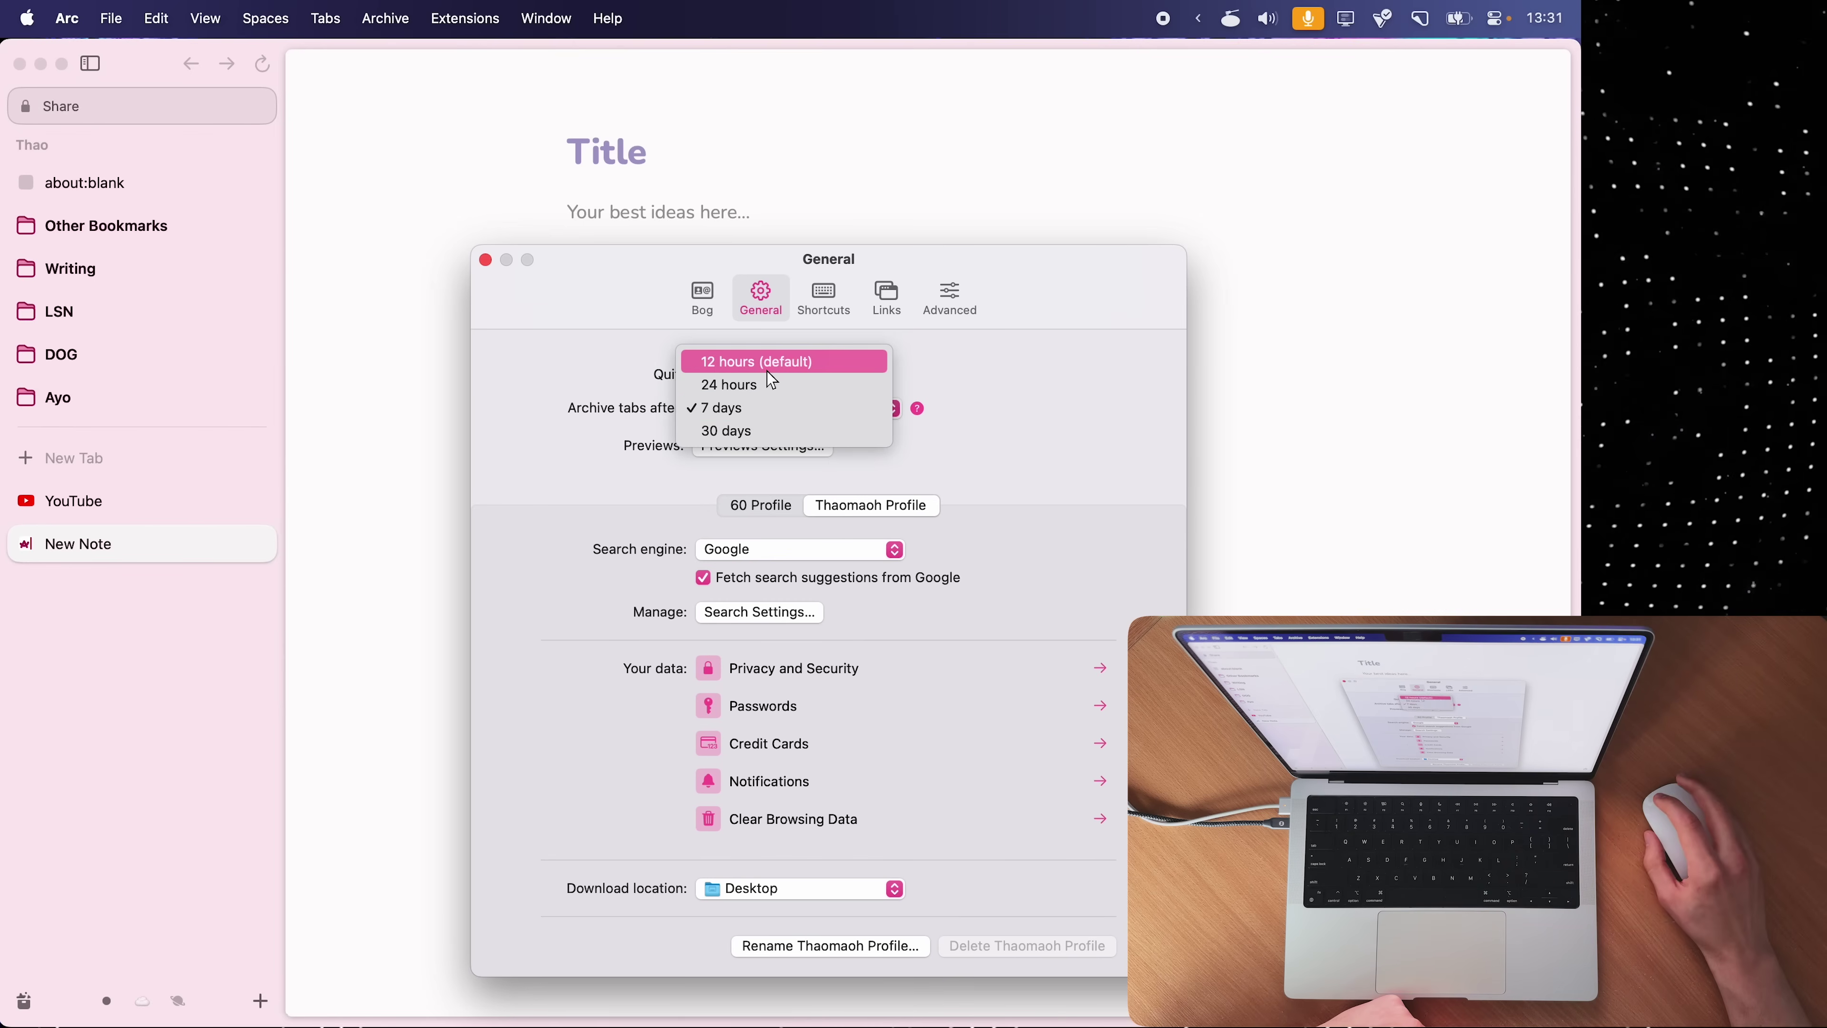
click(737, 374)
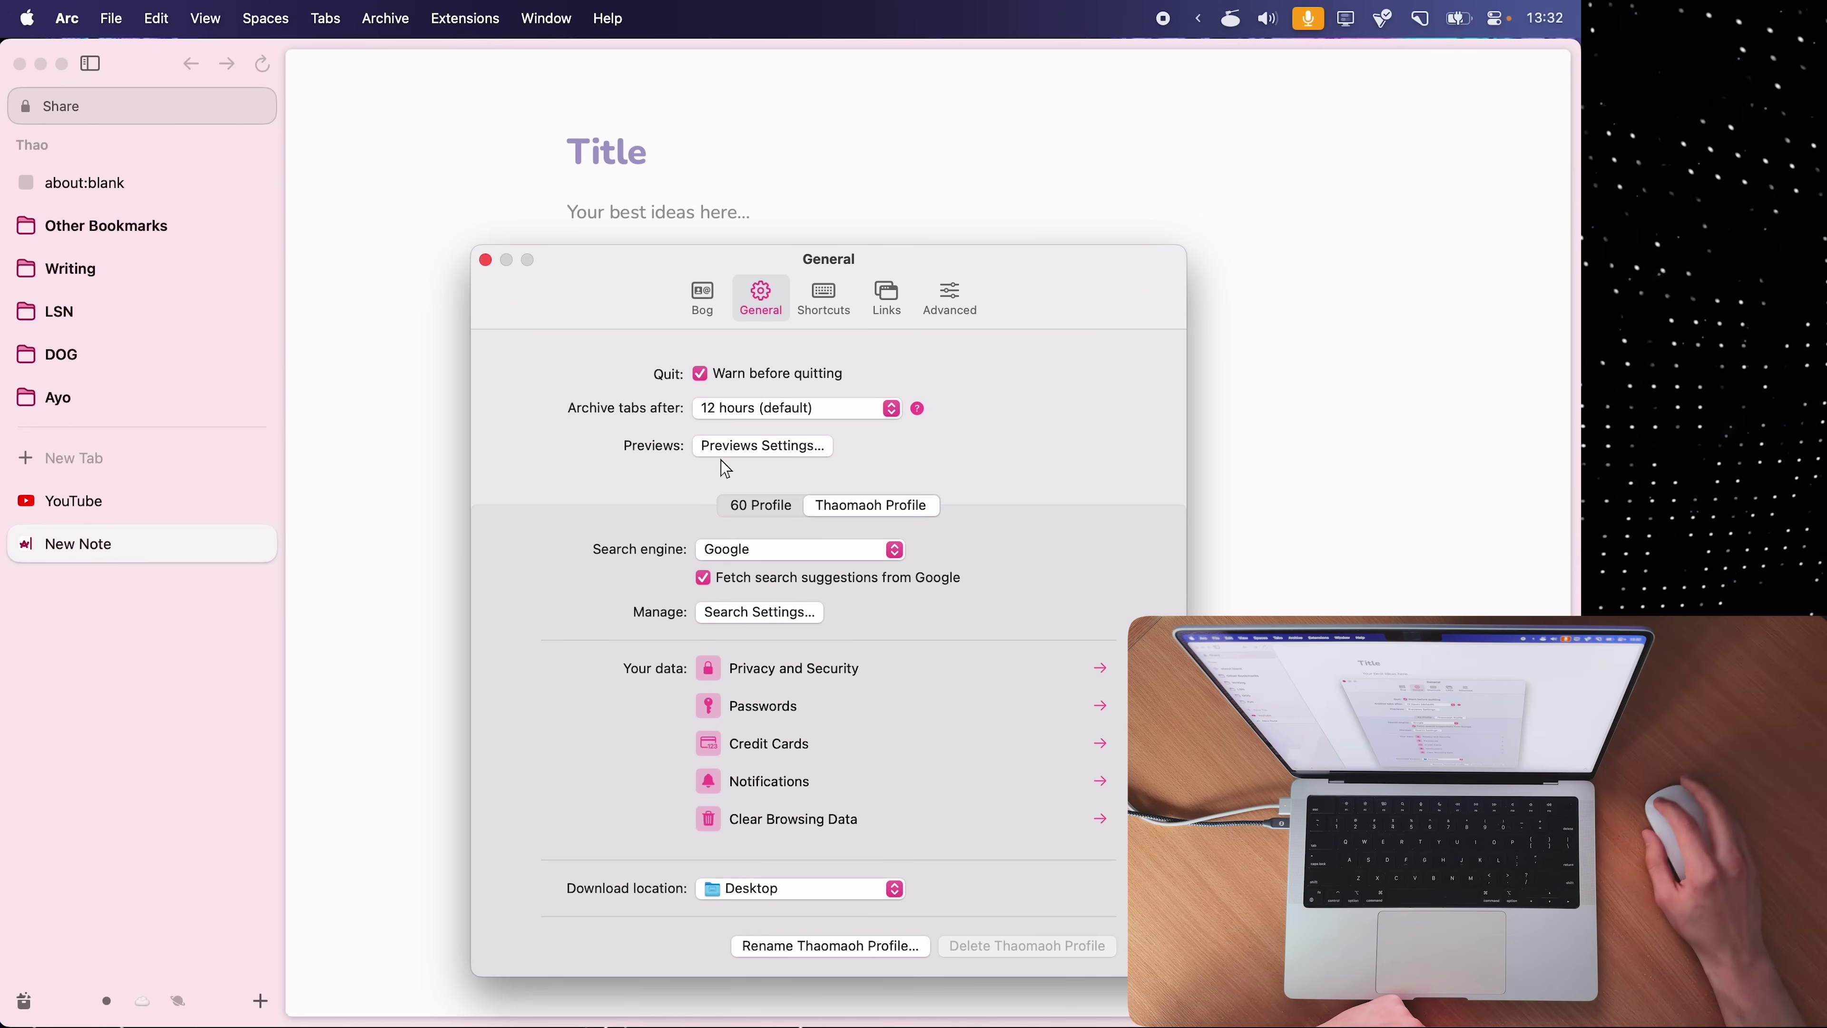
click(767, 410)
click(742, 454)
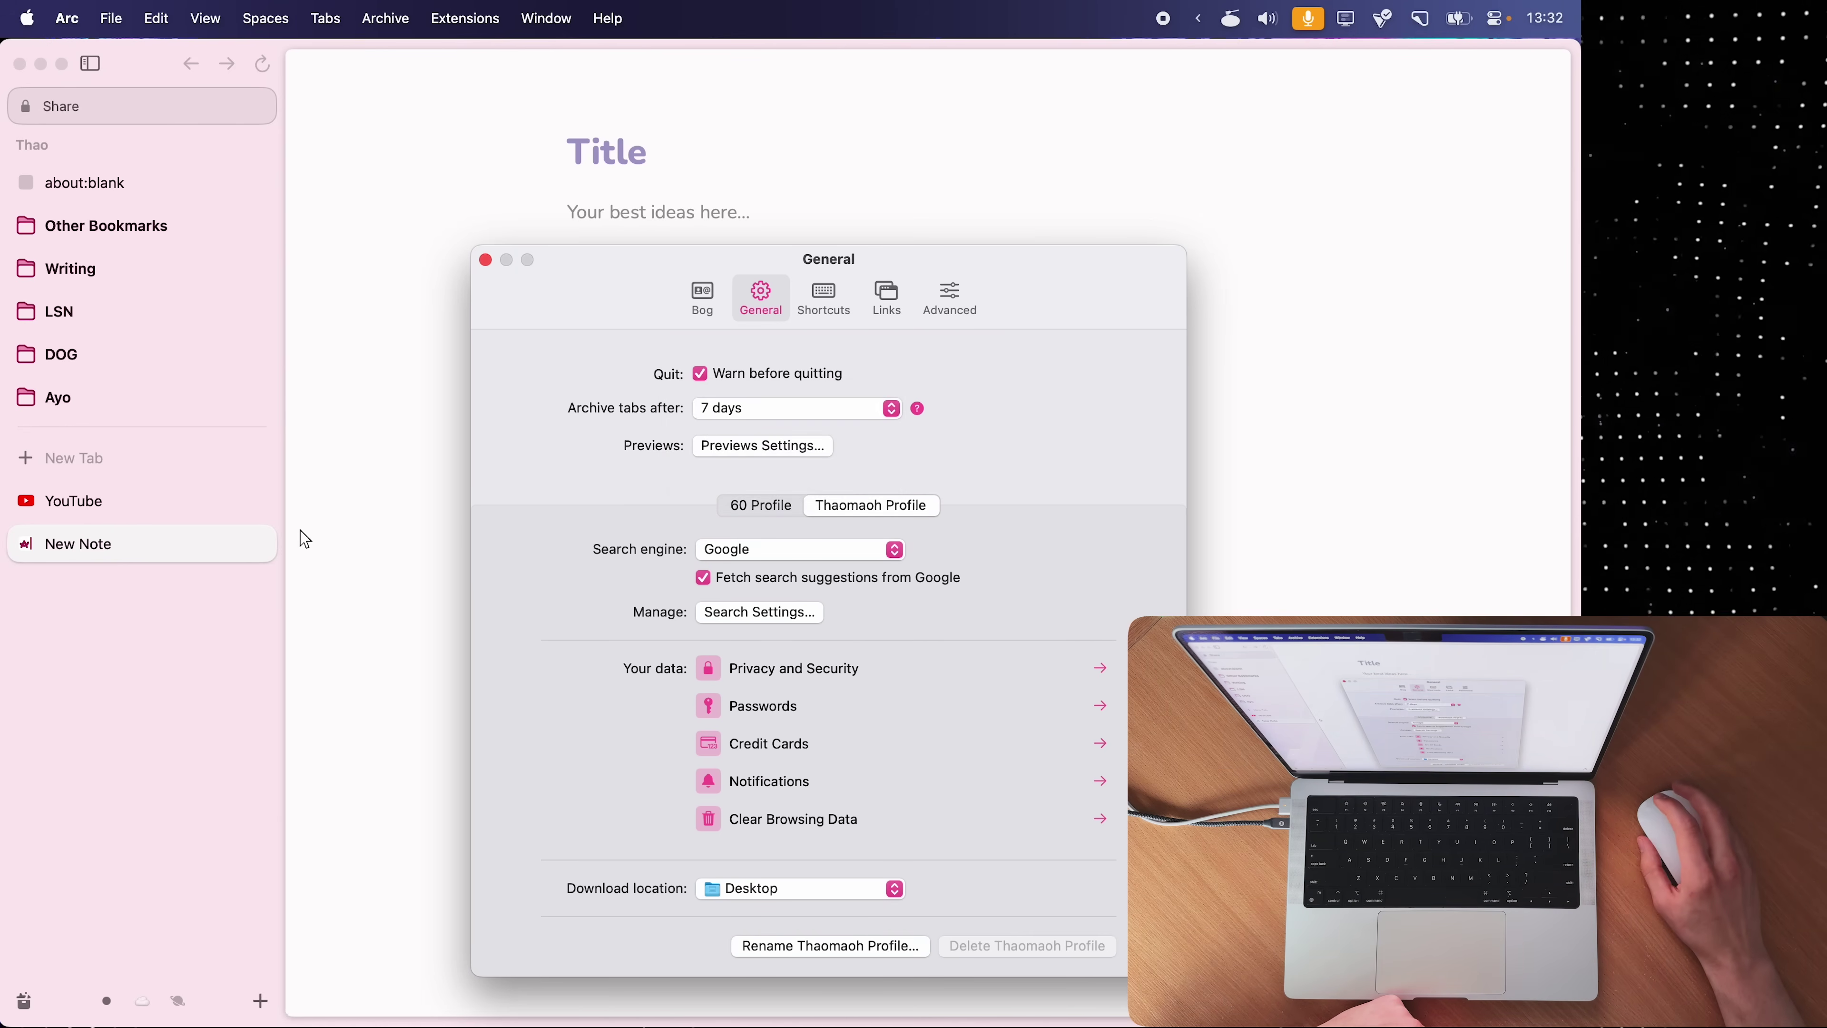
click(298, 535)
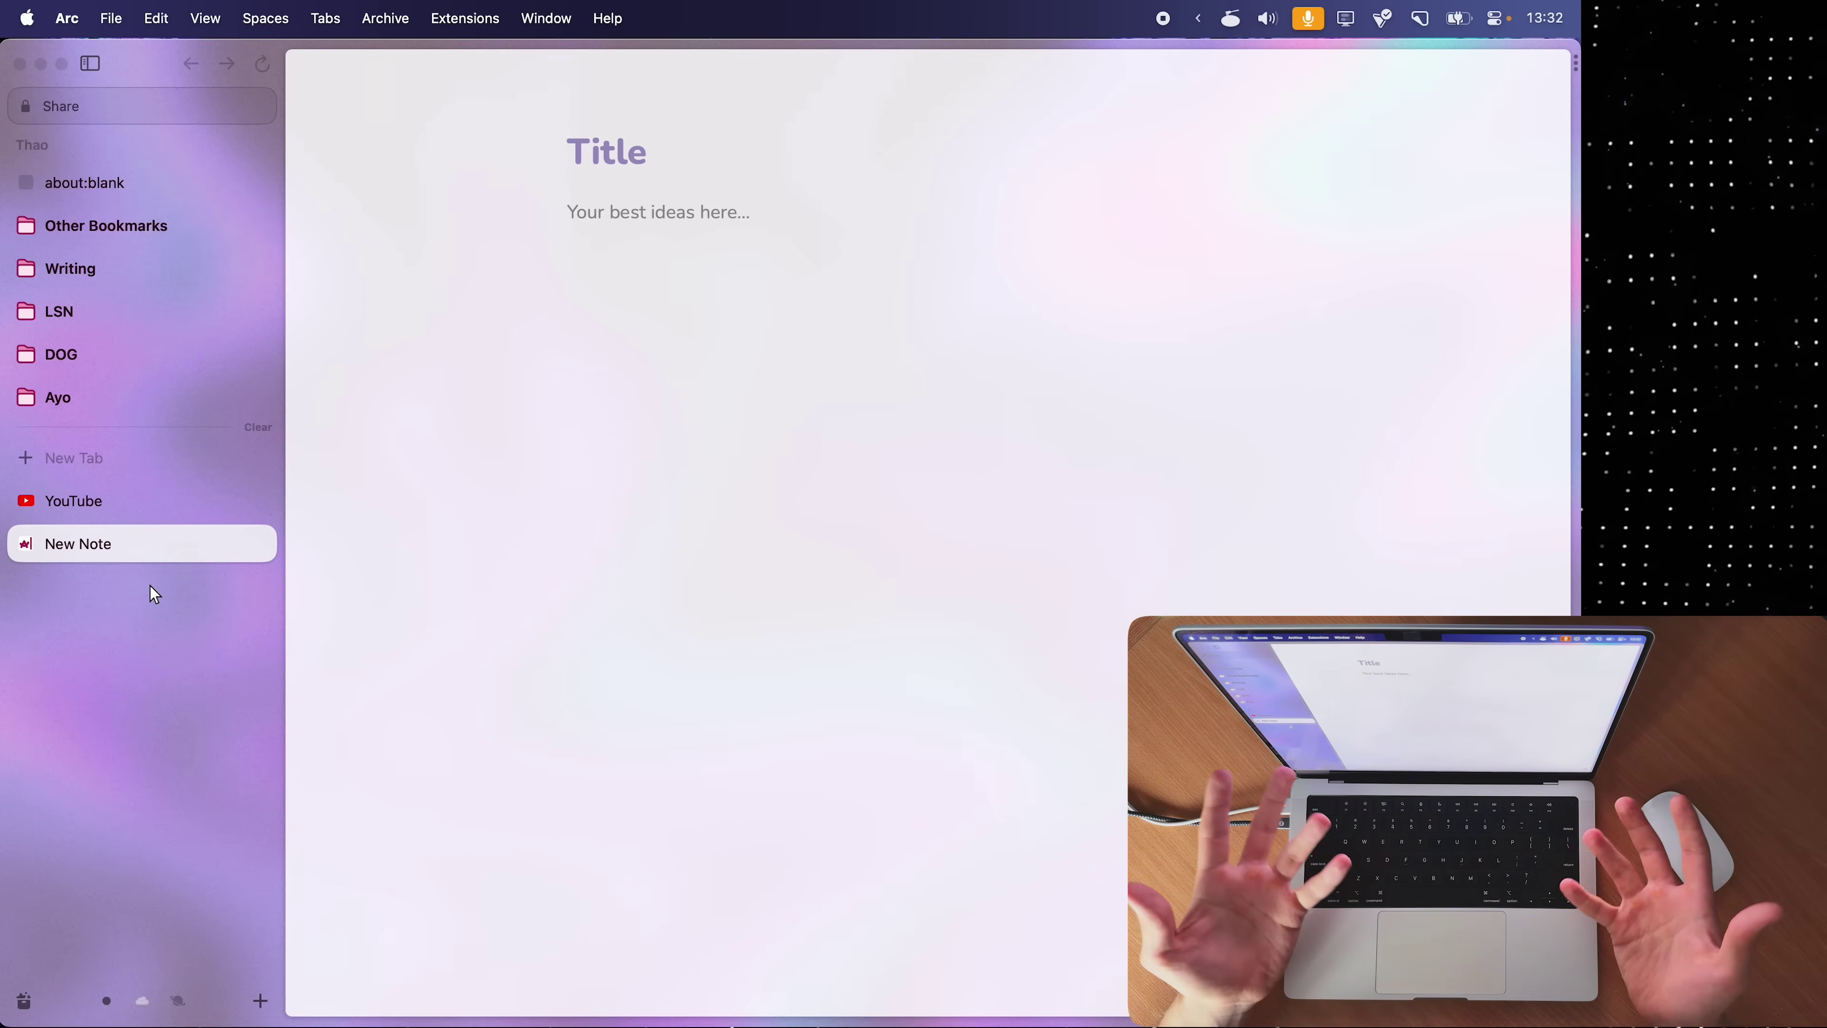
- Pin YouTube between the DOG and Ayo folders, then confirm moving the tab to the Thao space
click(72, 504)
drag(72, 503, 79, 386)
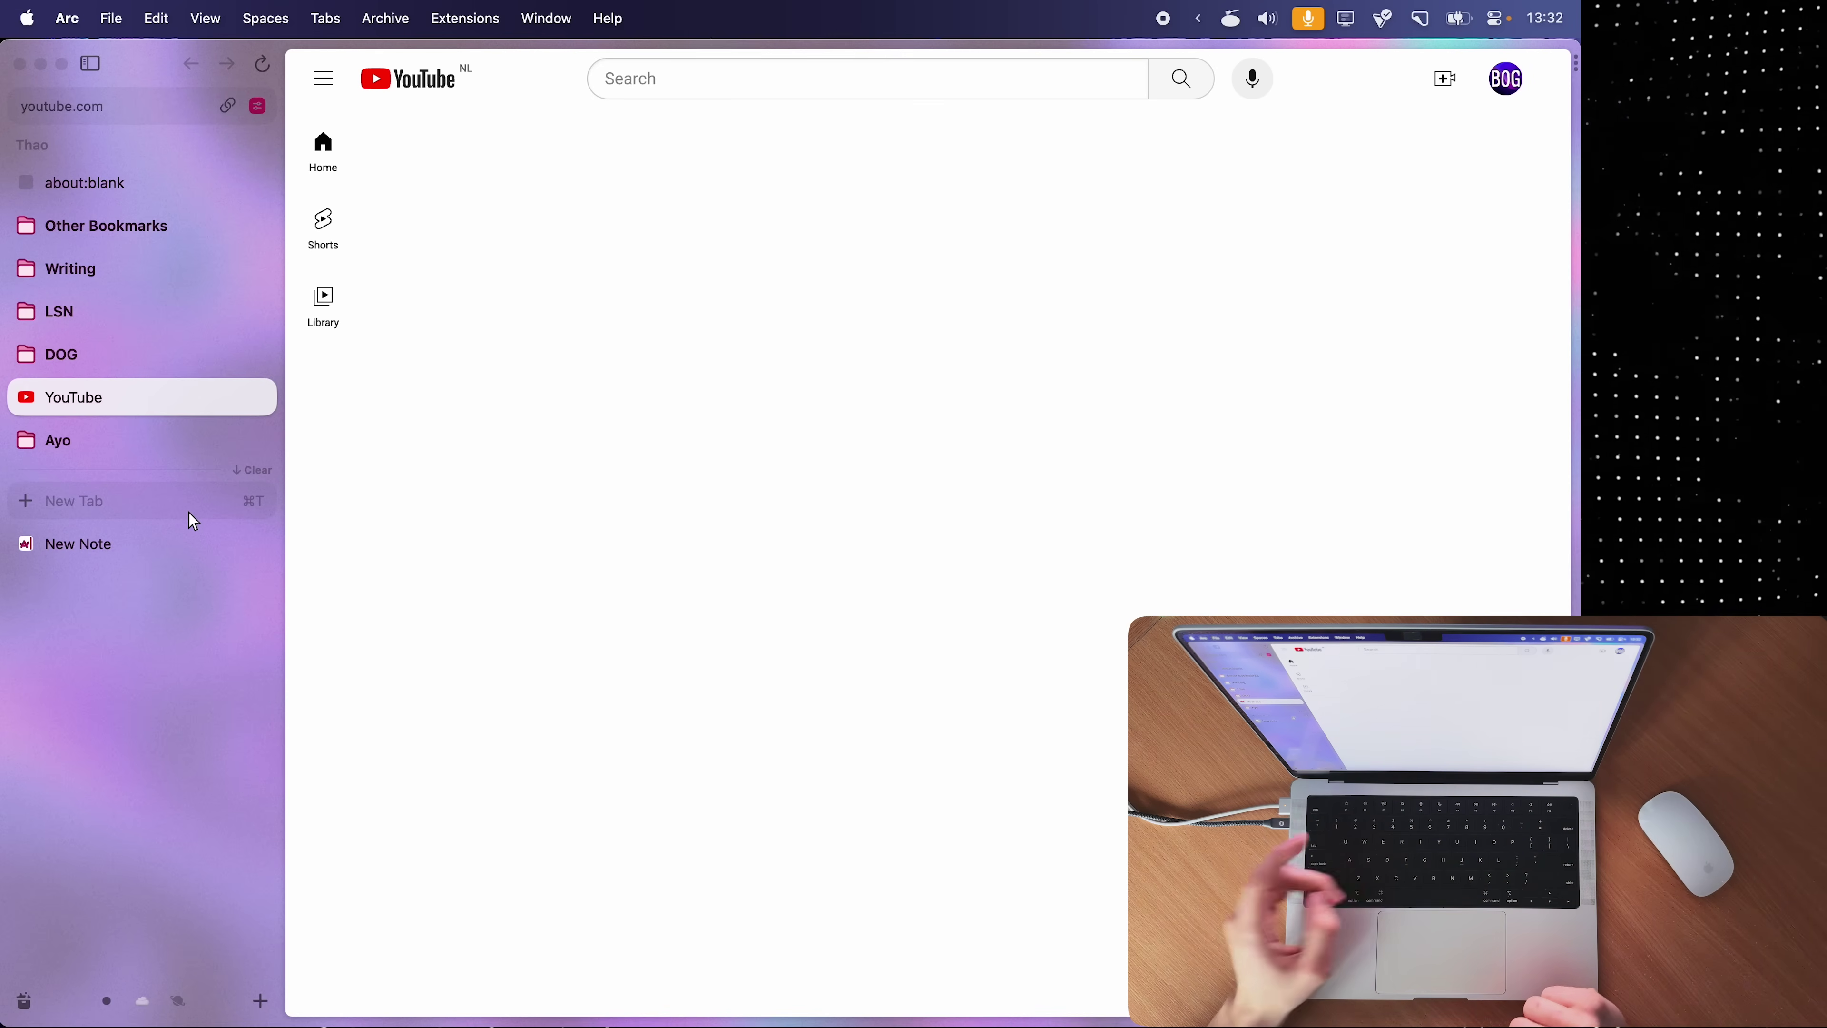
key(super+w)
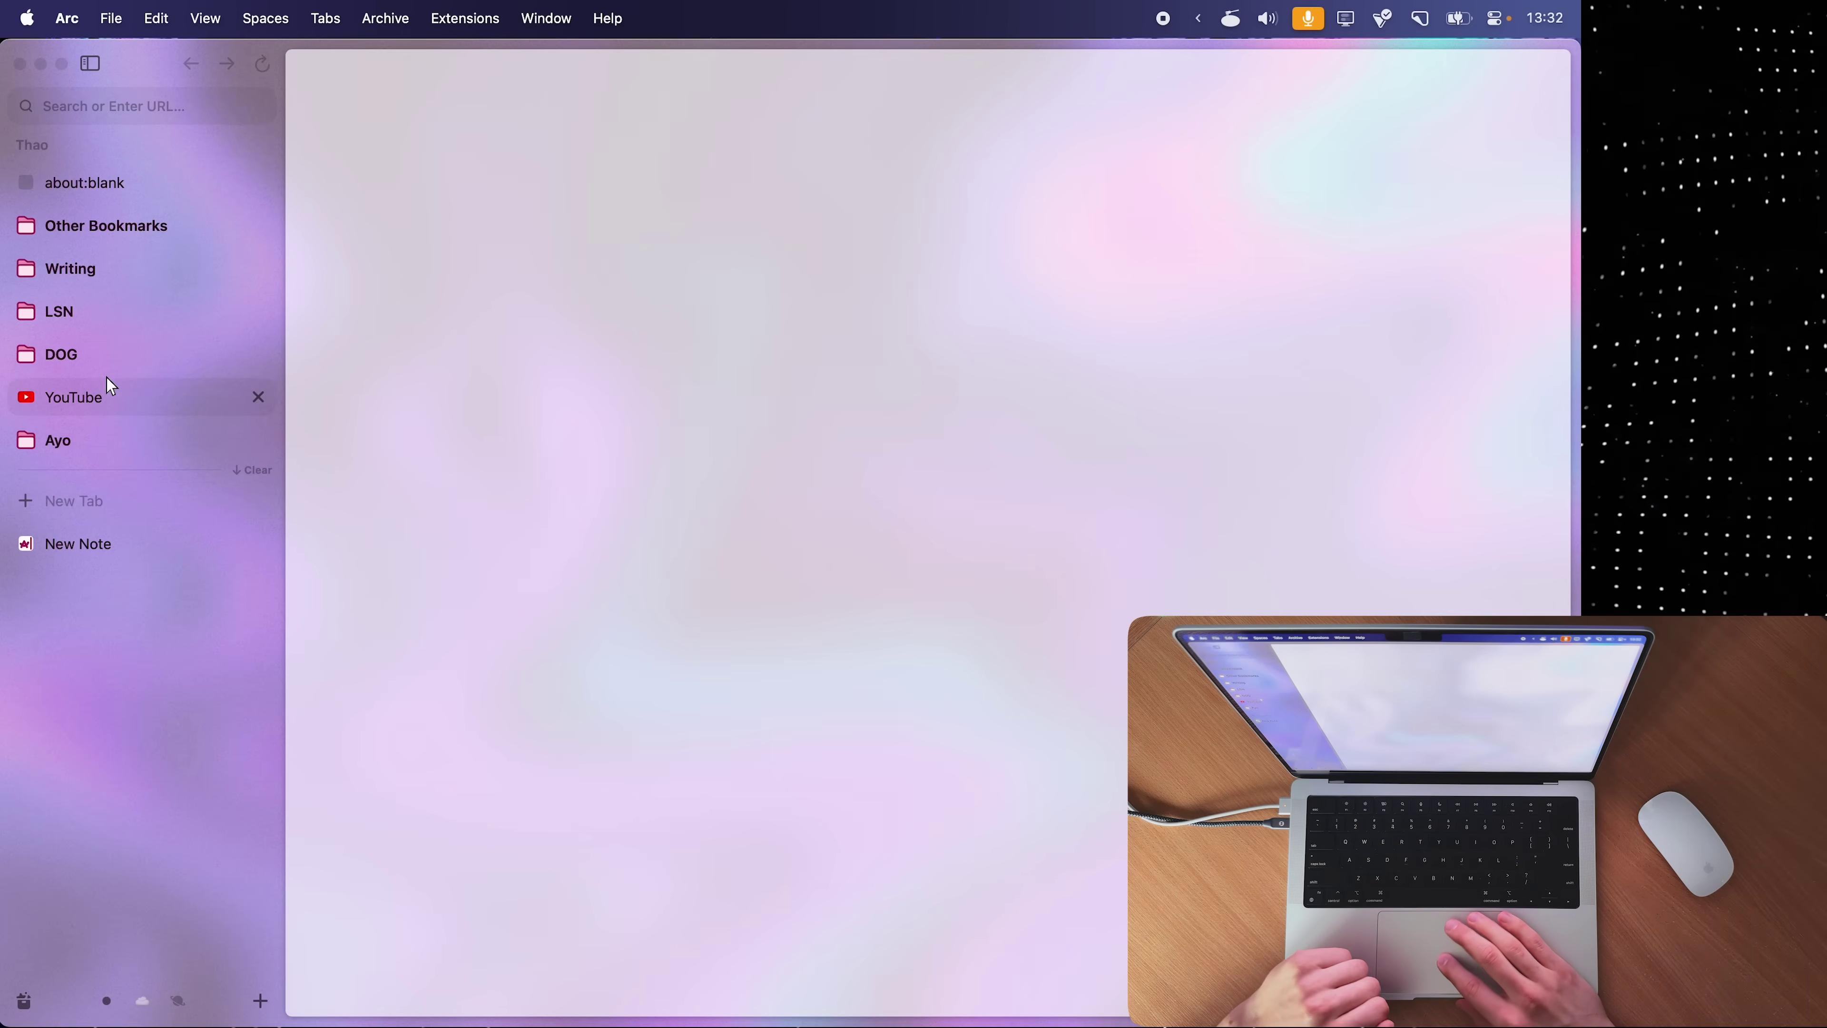
click(108, 395)
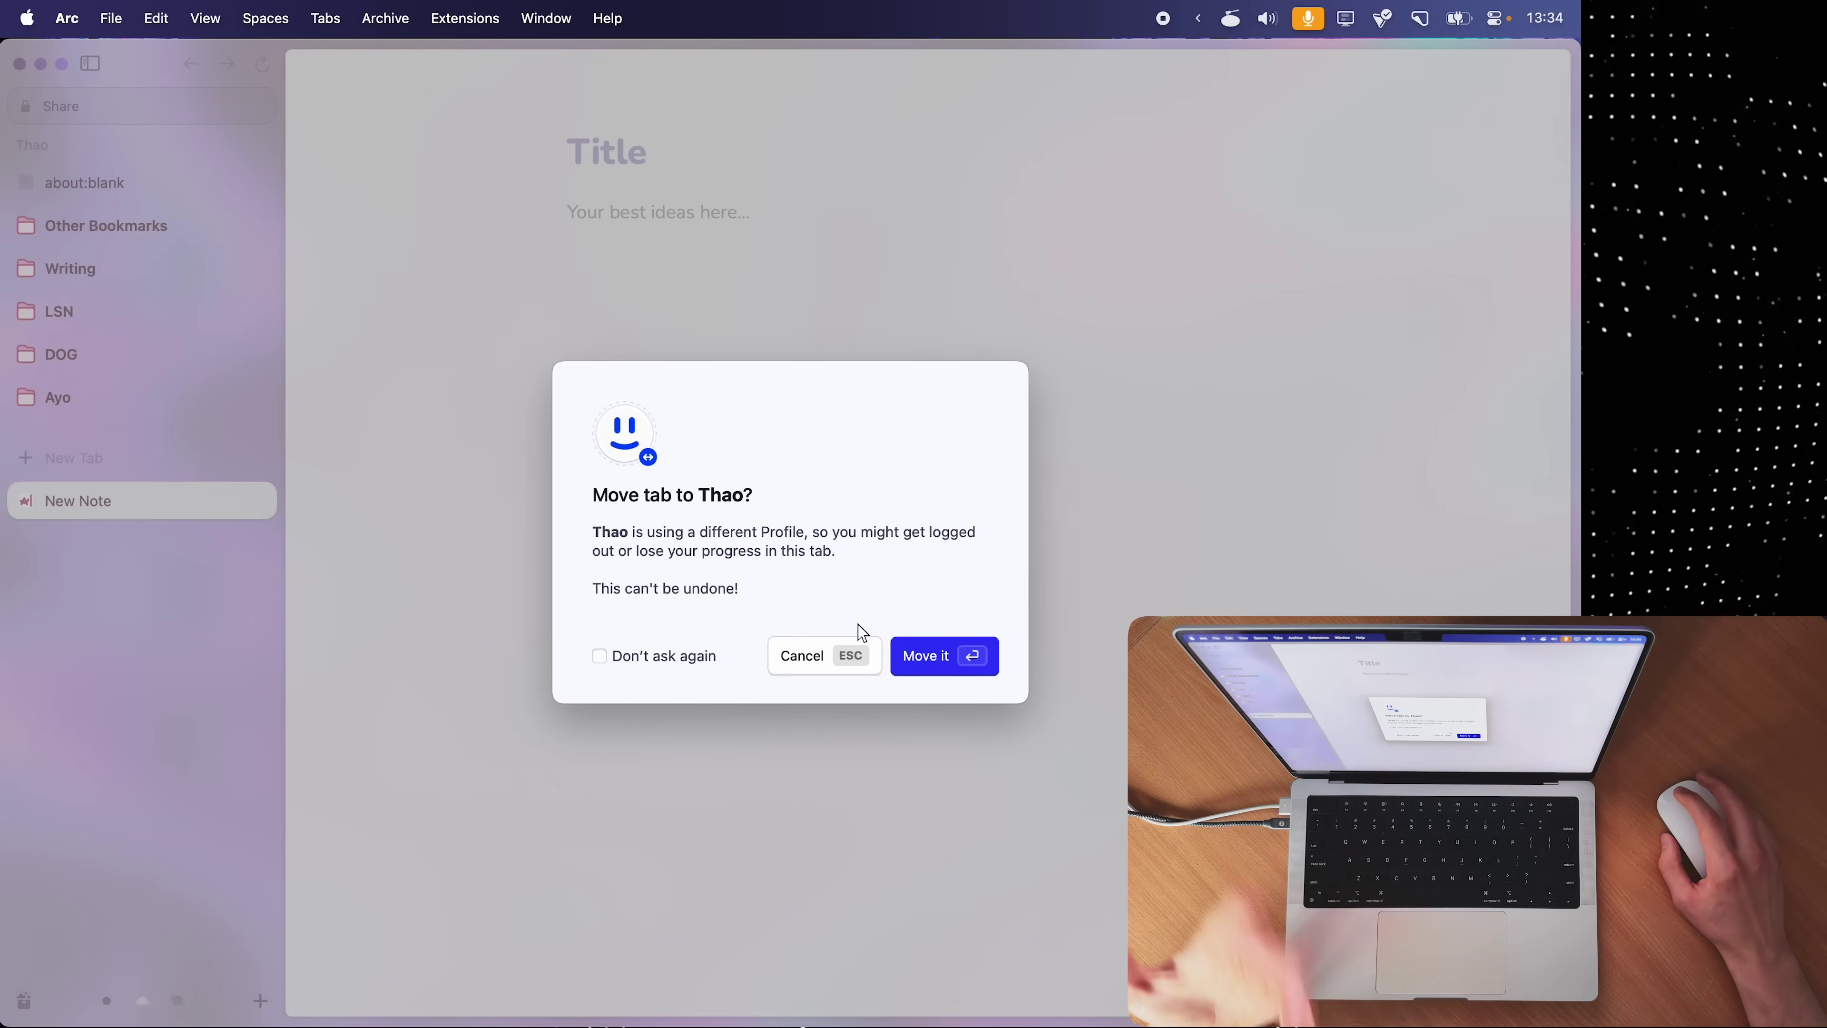
click(836, 657)
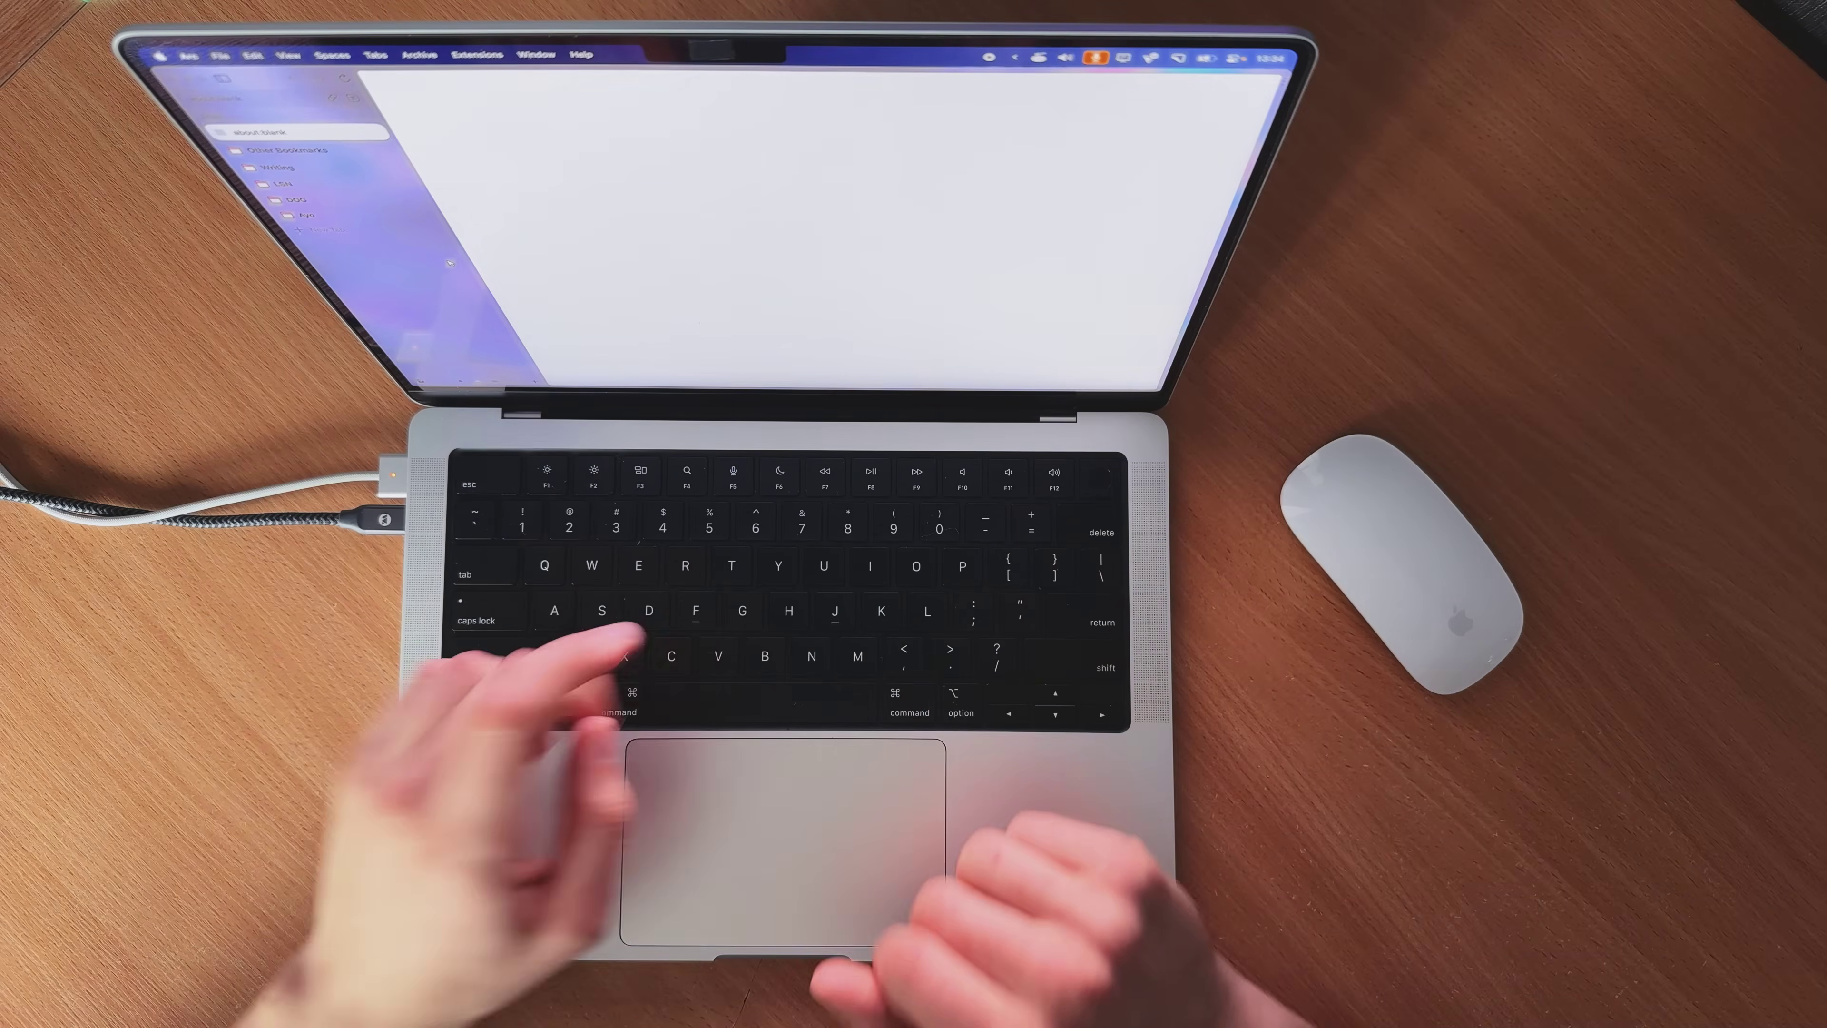
- Launch Safari, switch between its Dog and Personal windows, and show all windows in Mission Control
key(super+t)
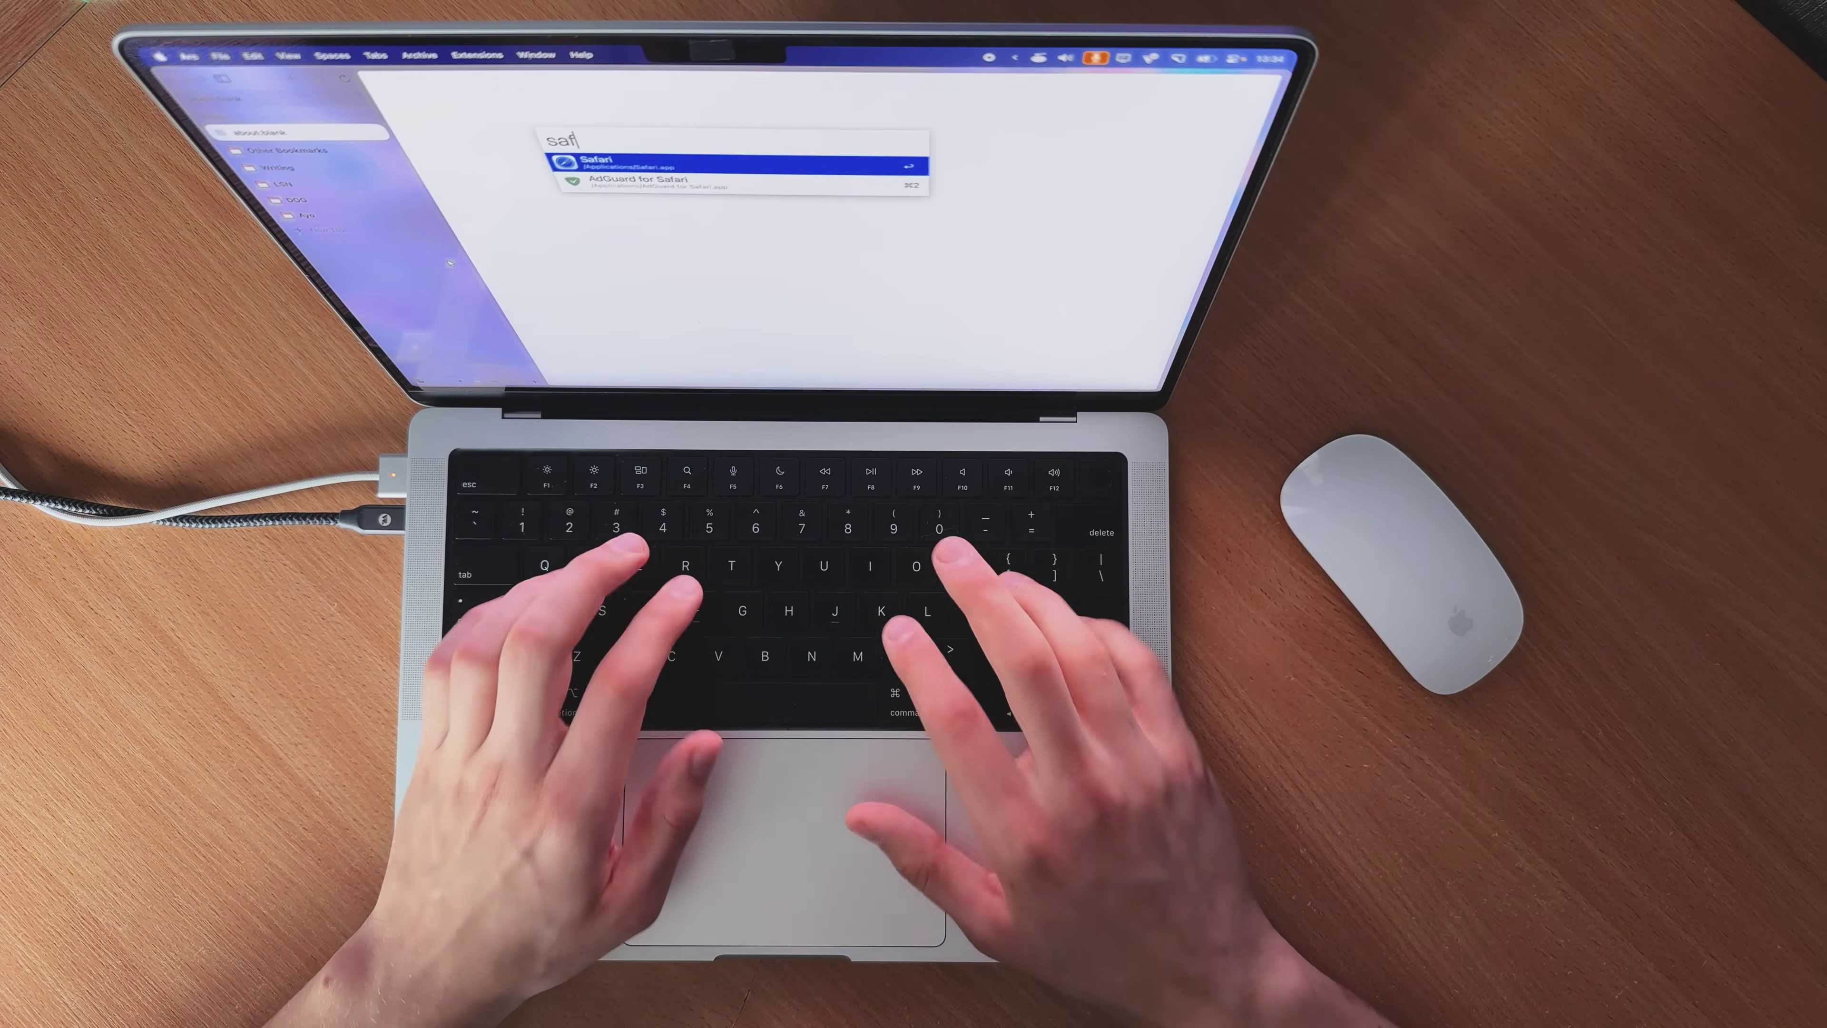
key(Return)
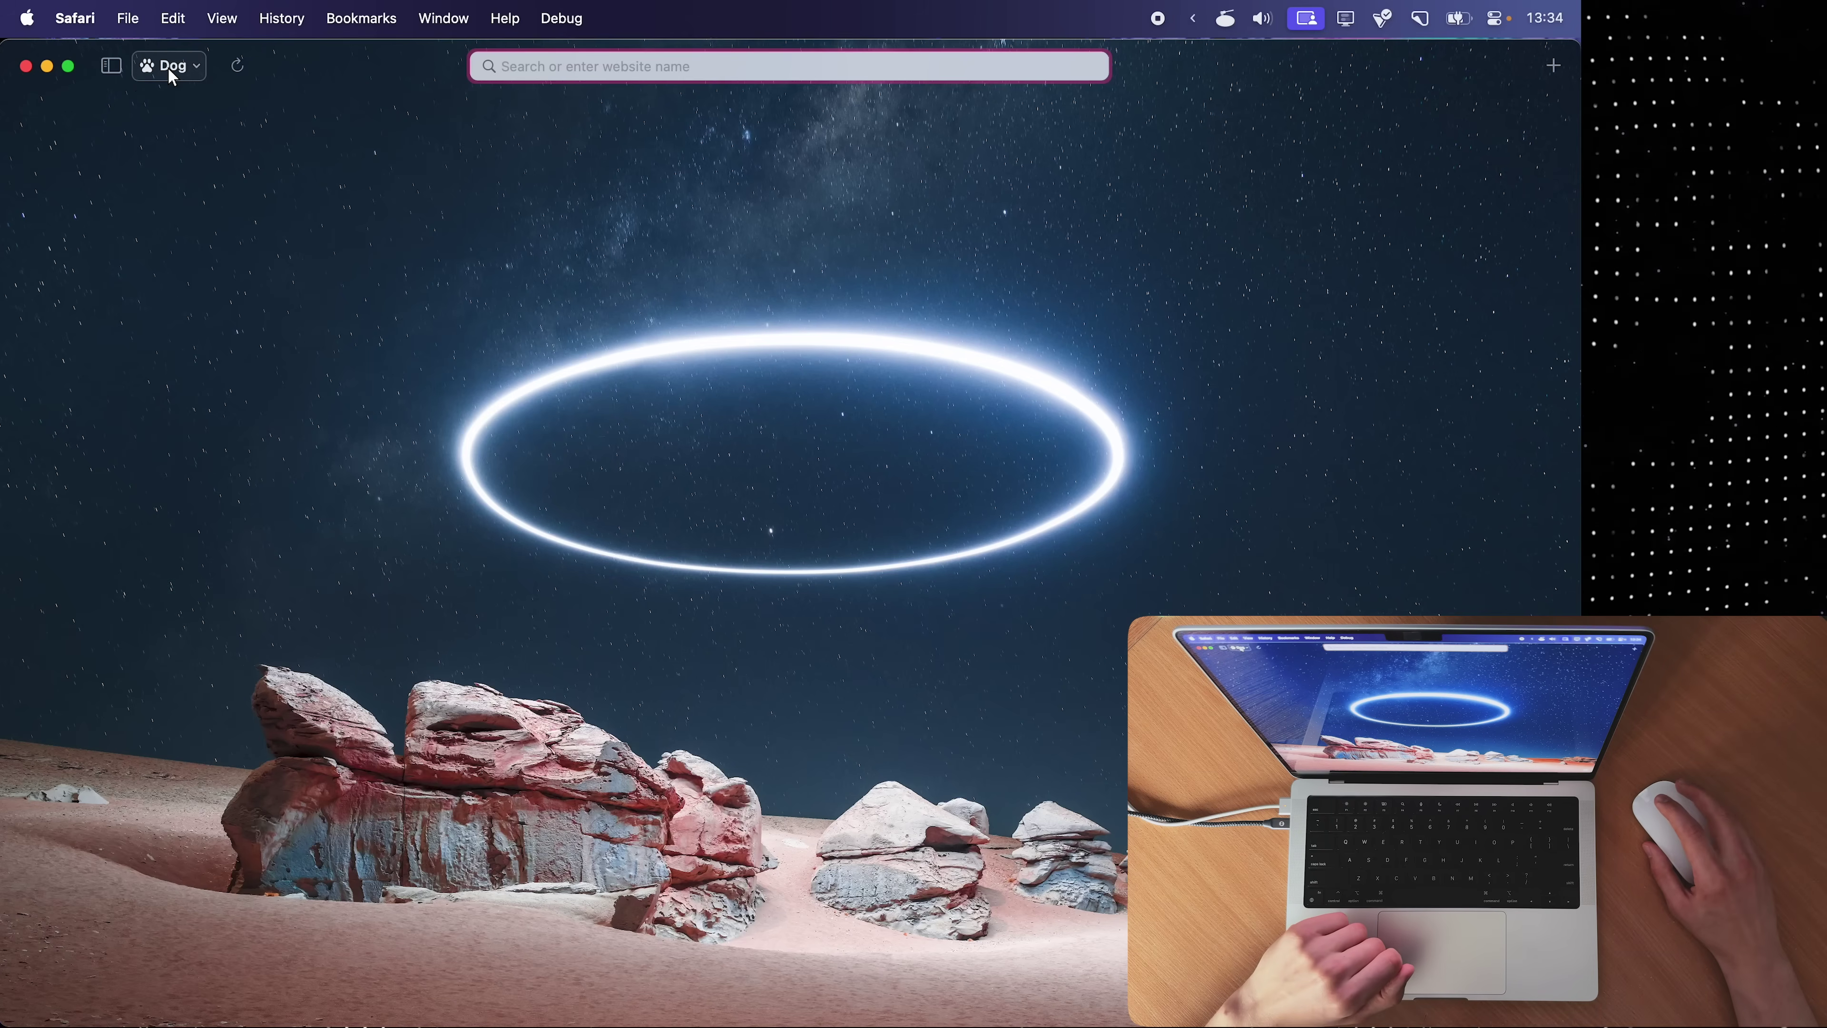
click(166, 70)
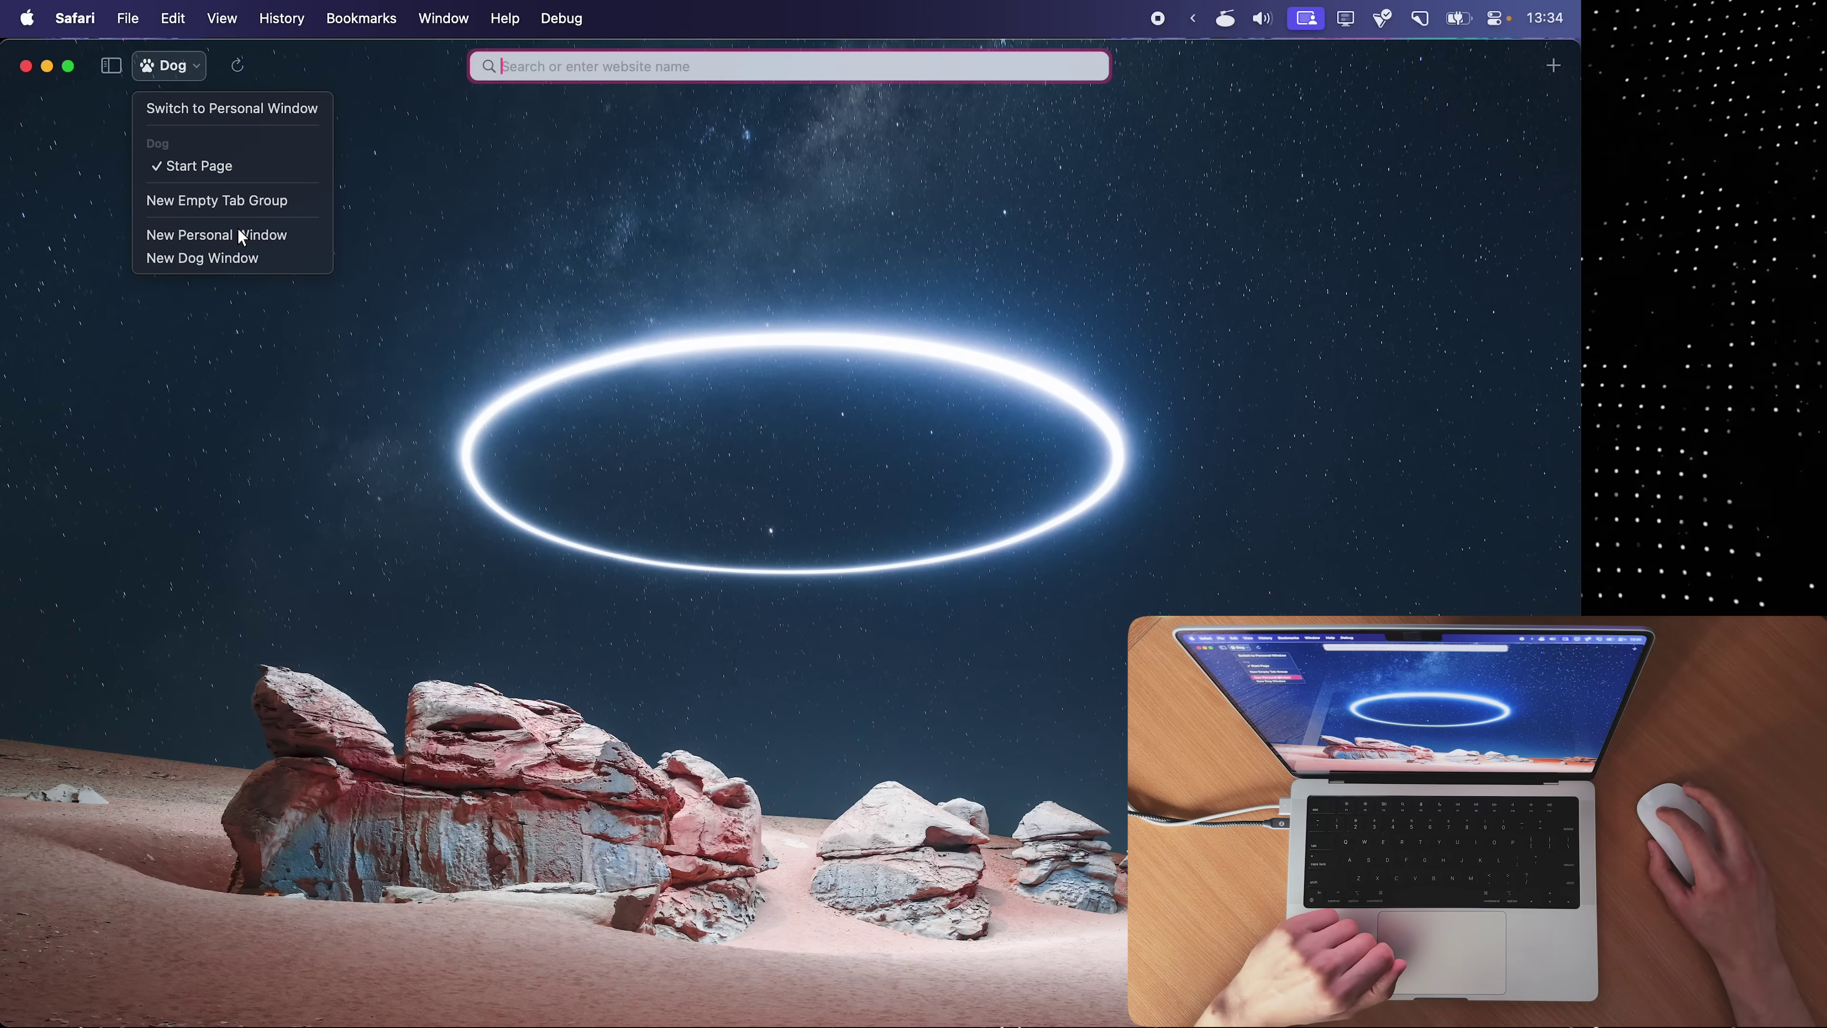
key(super+grave)
key(ctrl+Up)
click(883, 598)
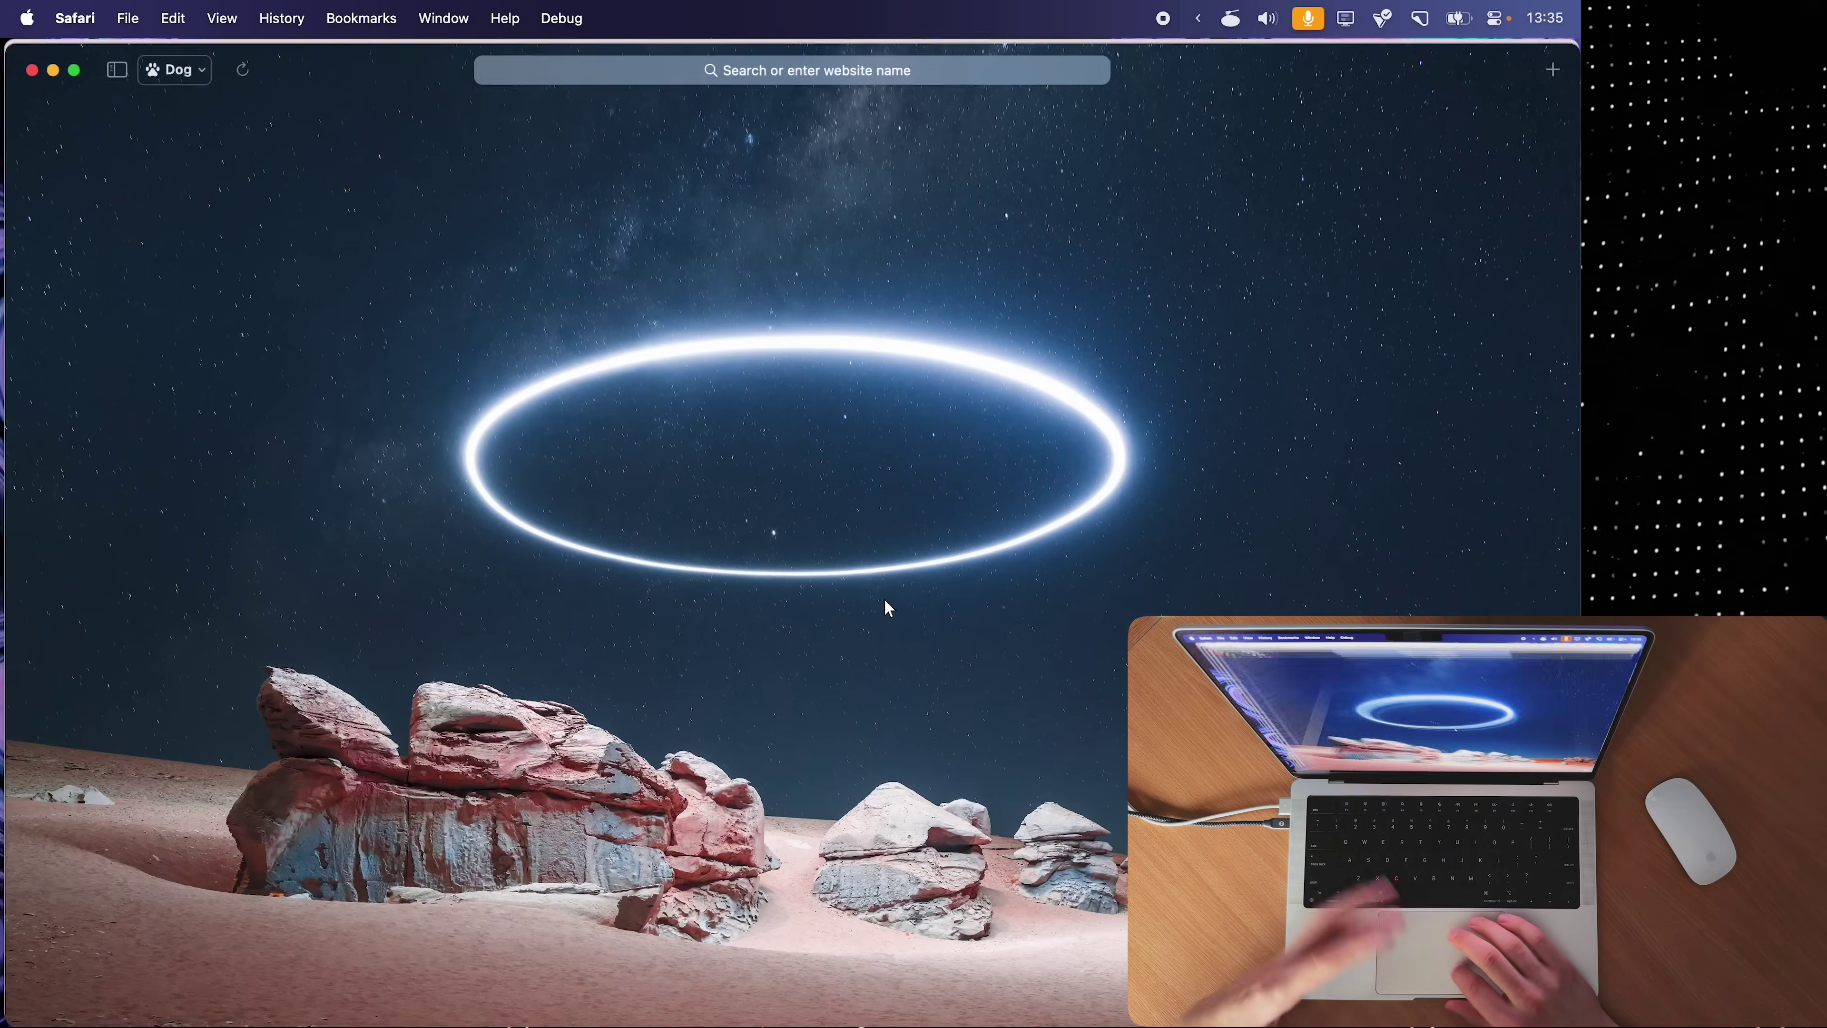
key(ctrl+Up)
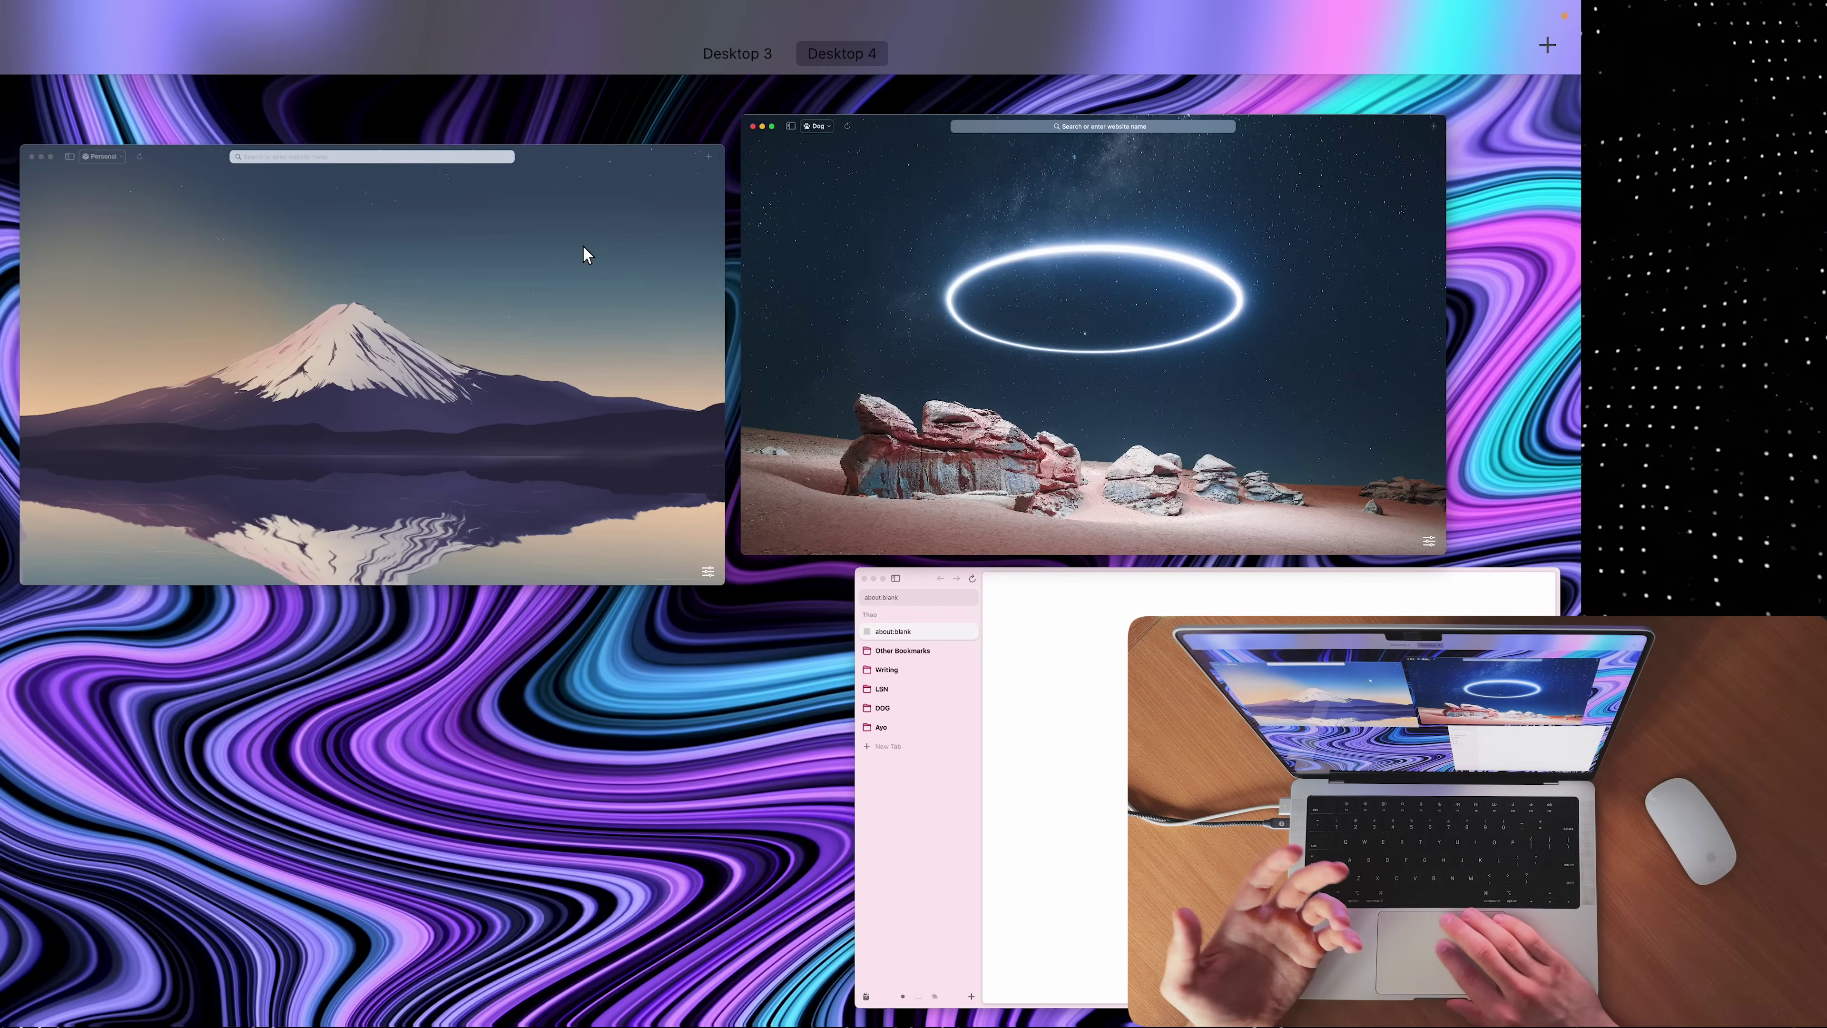
- Pick the Arc window in Mission Control to bring it to the front
click(582, 244)
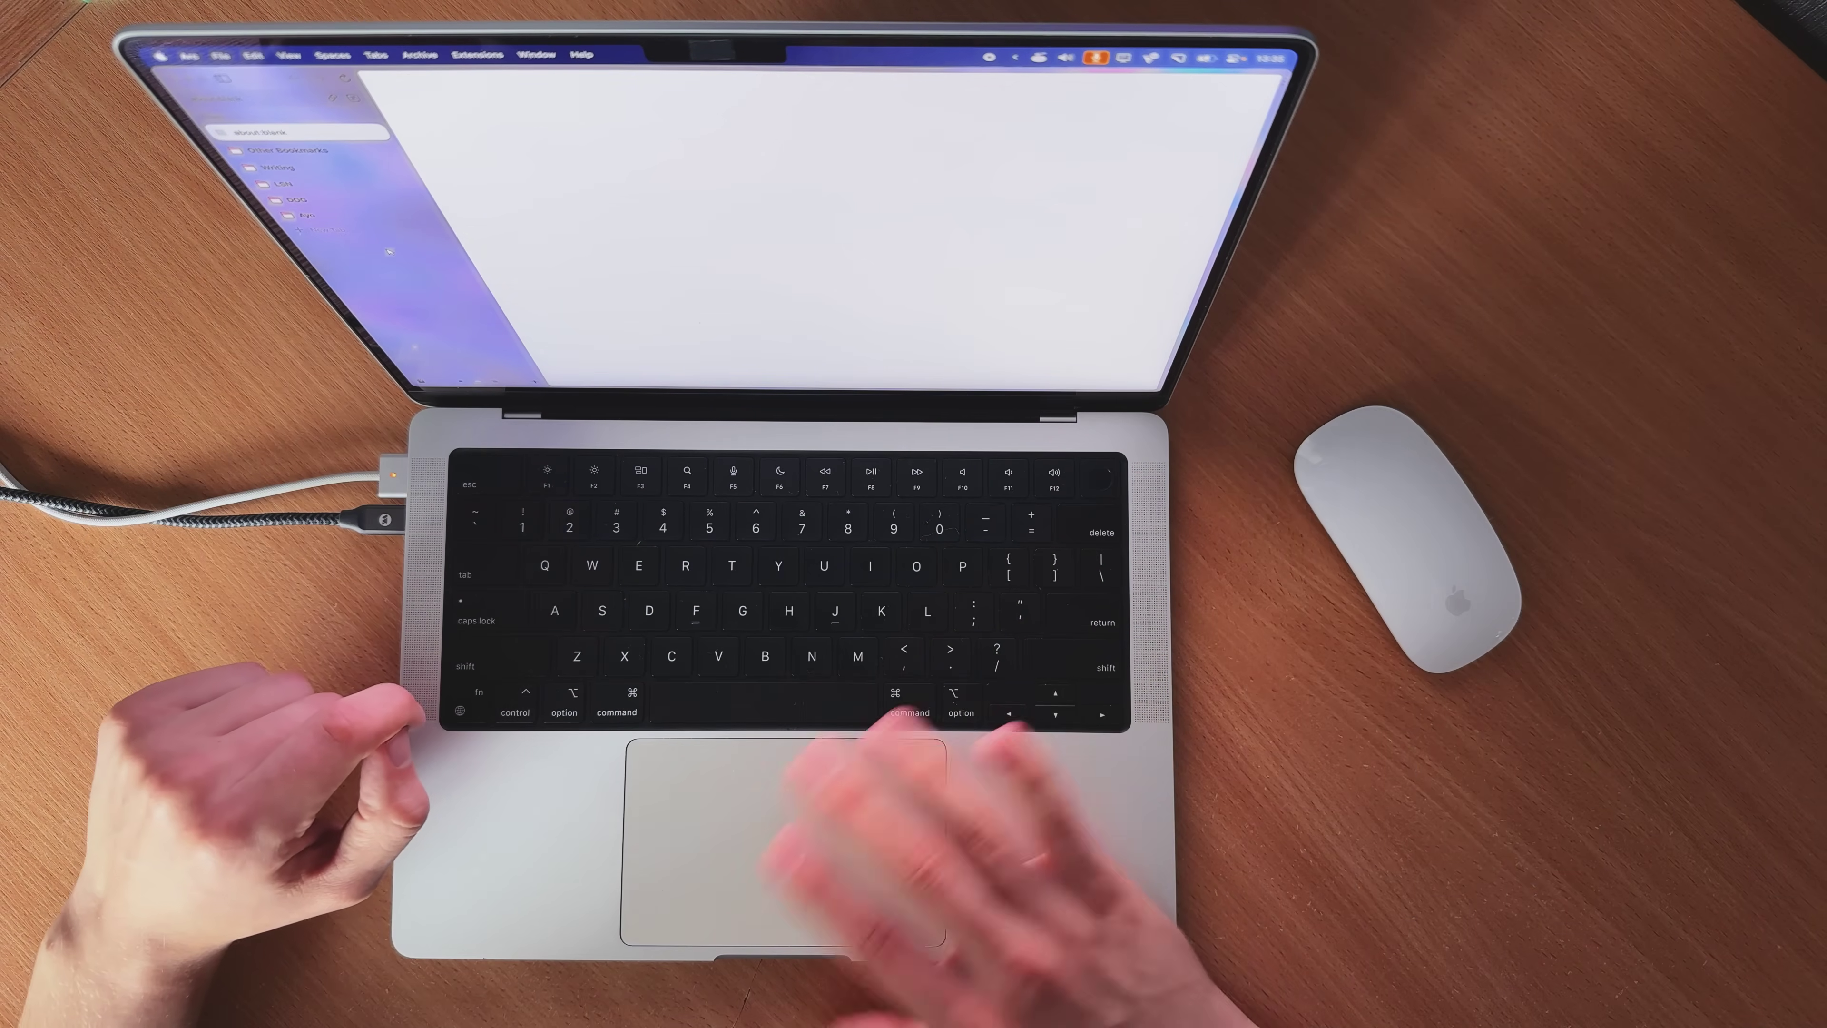
- Swipe across spaces to view an empty space and the Excalidraw sketch
scroll(388, 251, right, 5)
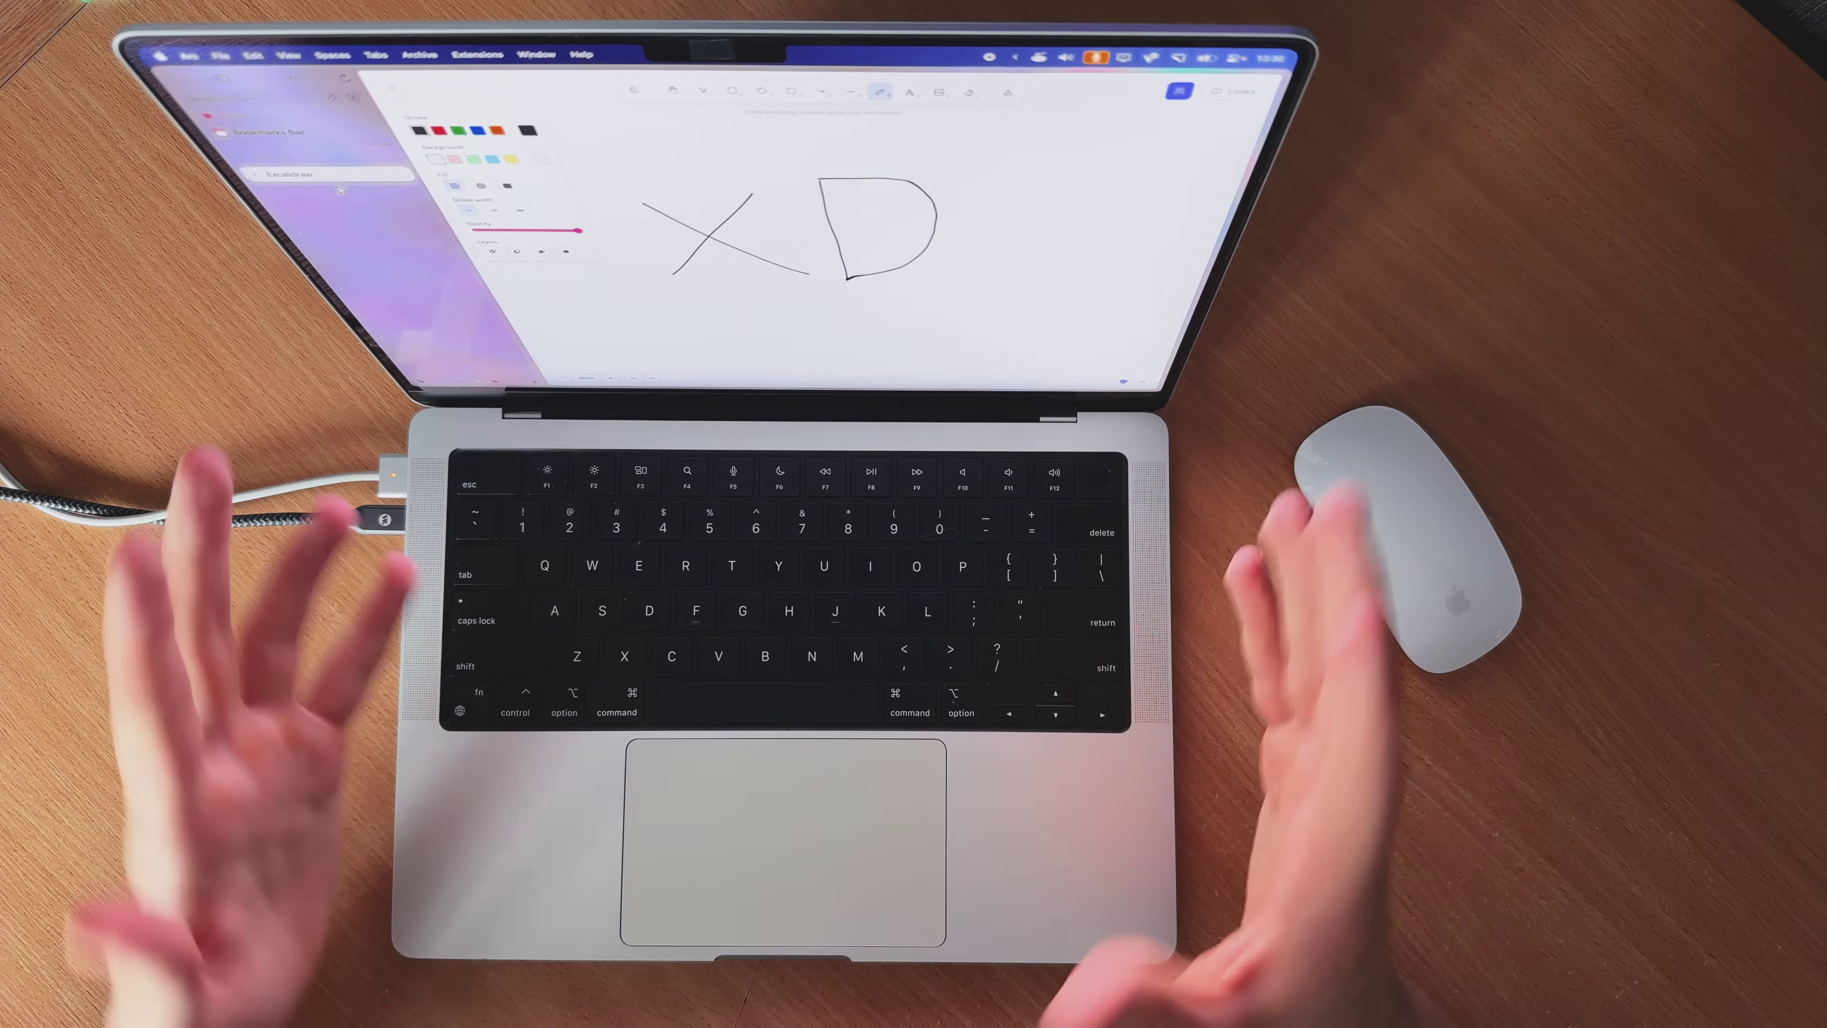
scroll(340, 189, right, 5)
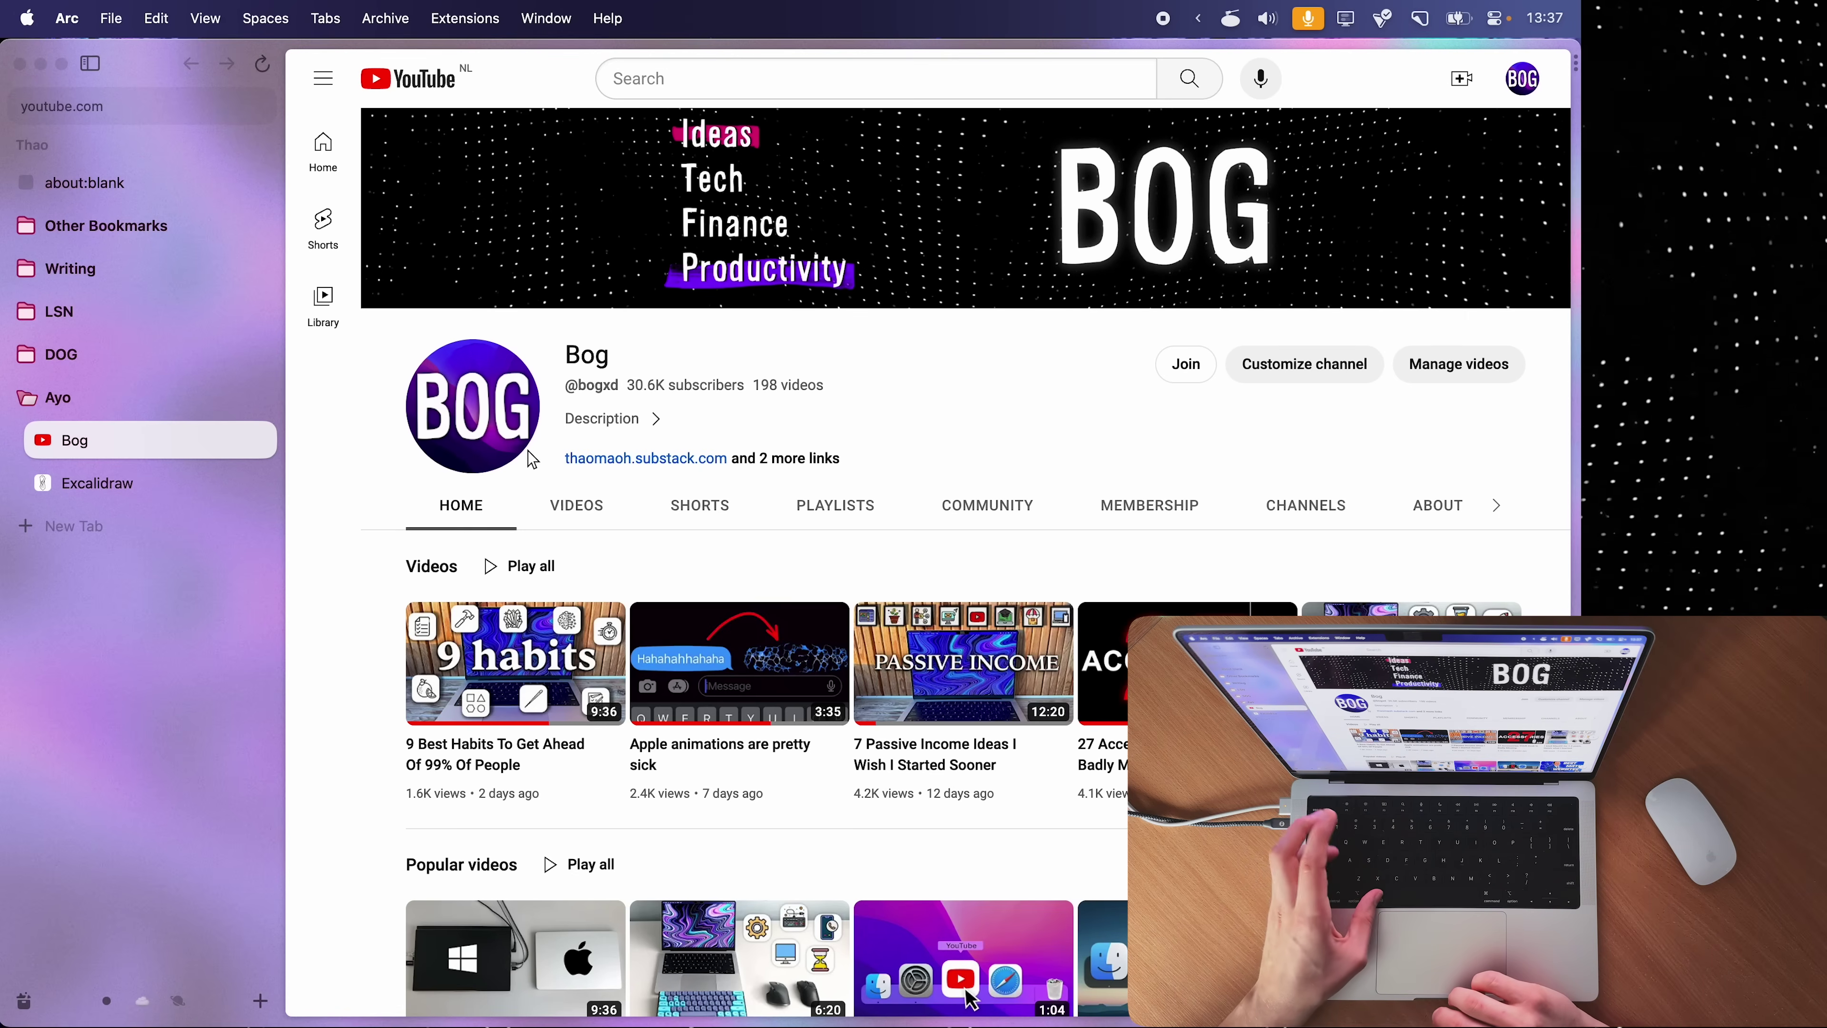
- Capture the '7 Passive Income Ideas I Wish I Started Sooner' video card and annotate it
key(super+shift+2)
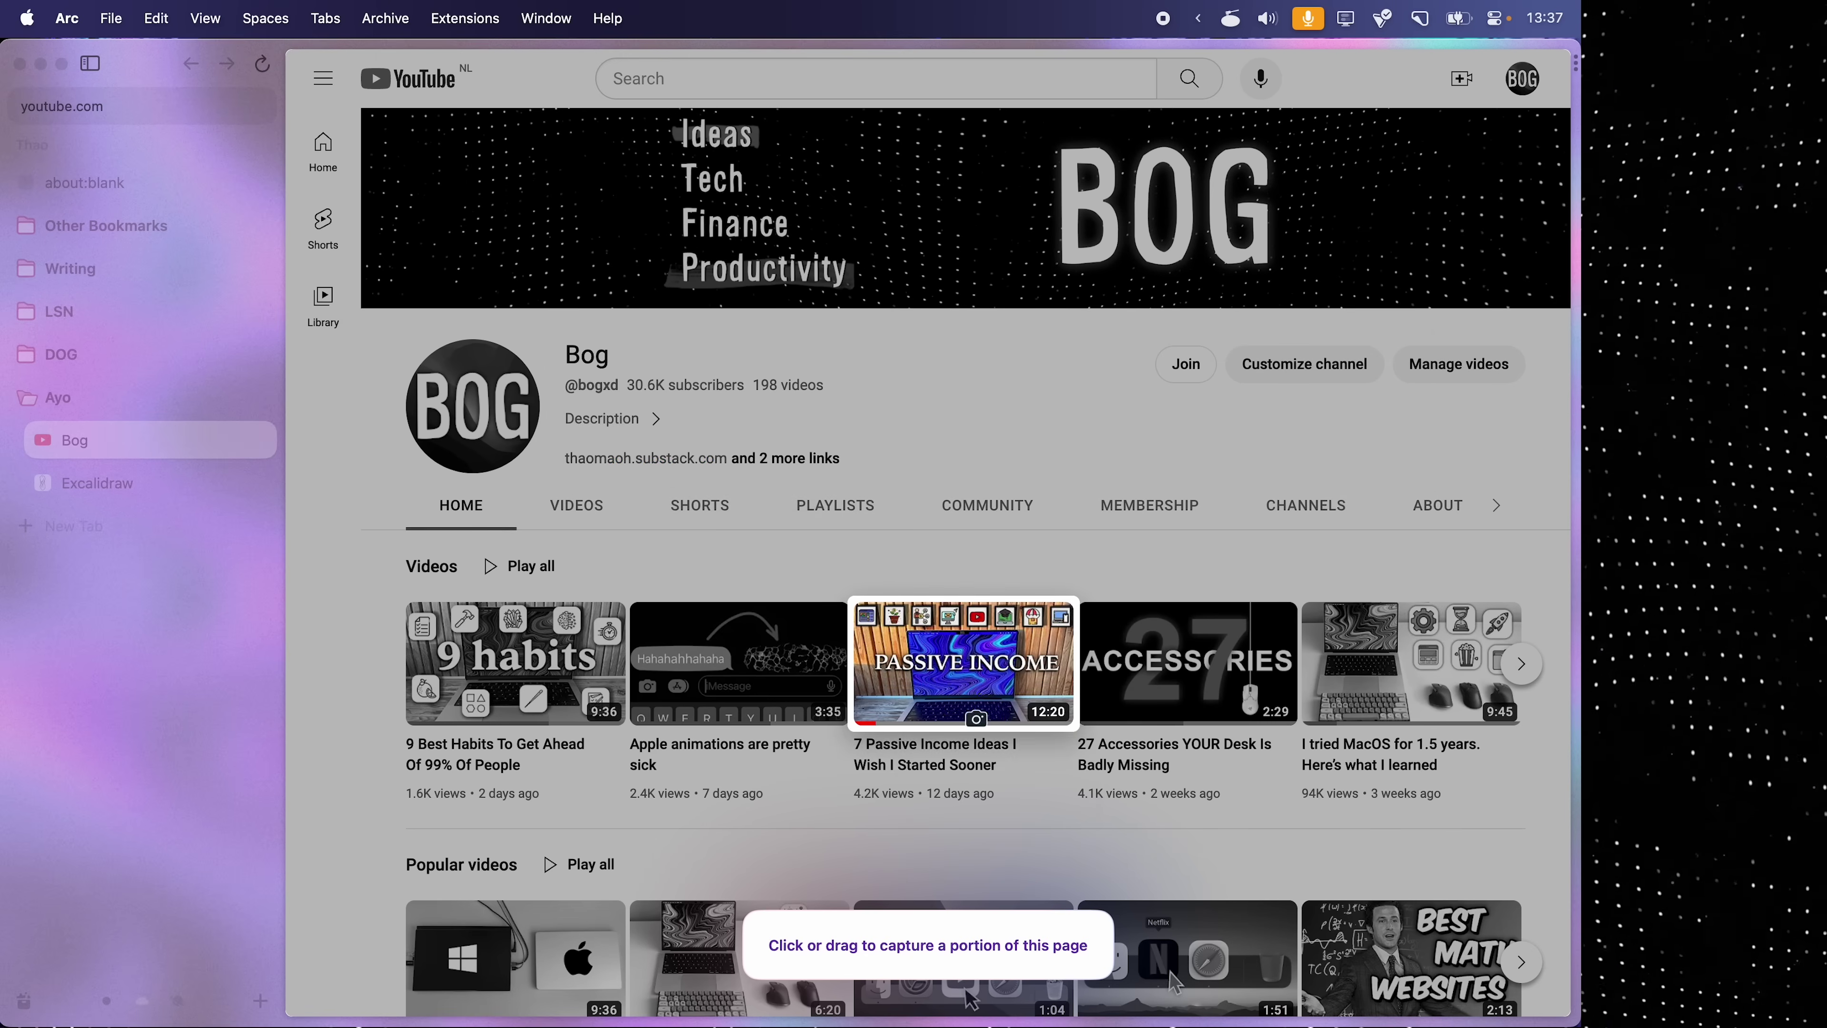
click(953, 771)
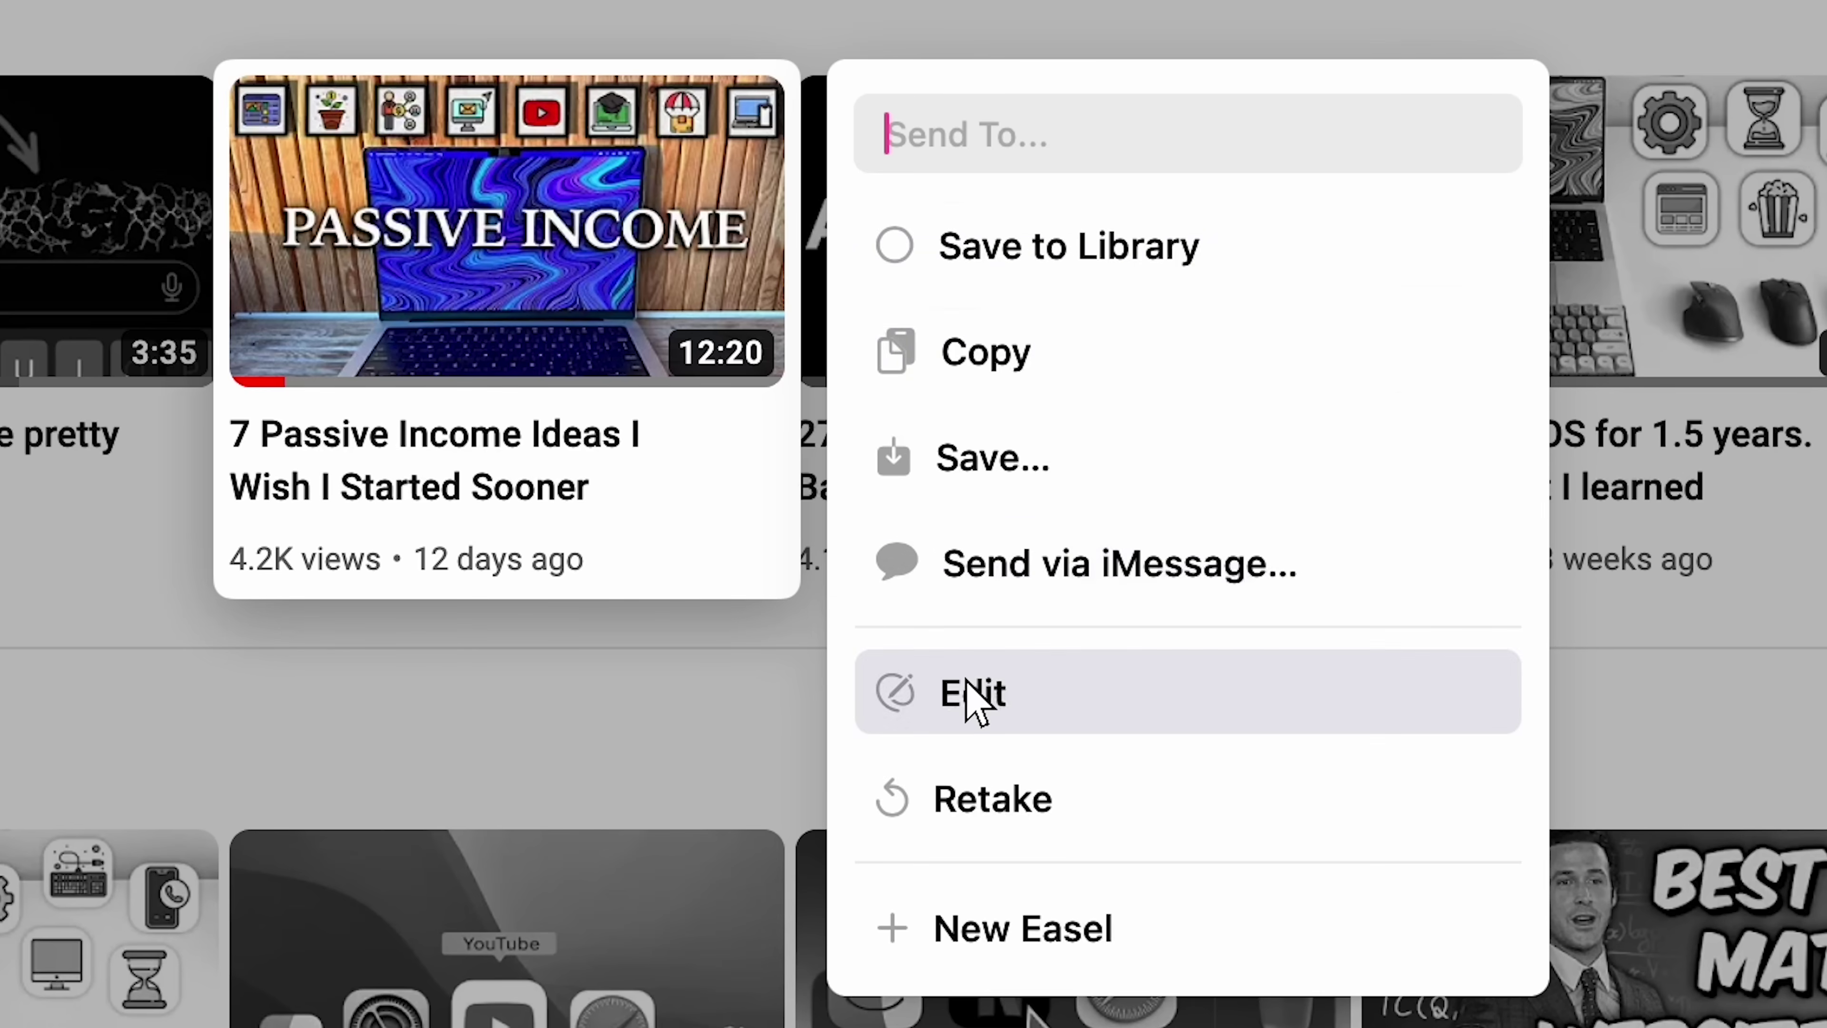
click(972, 702)
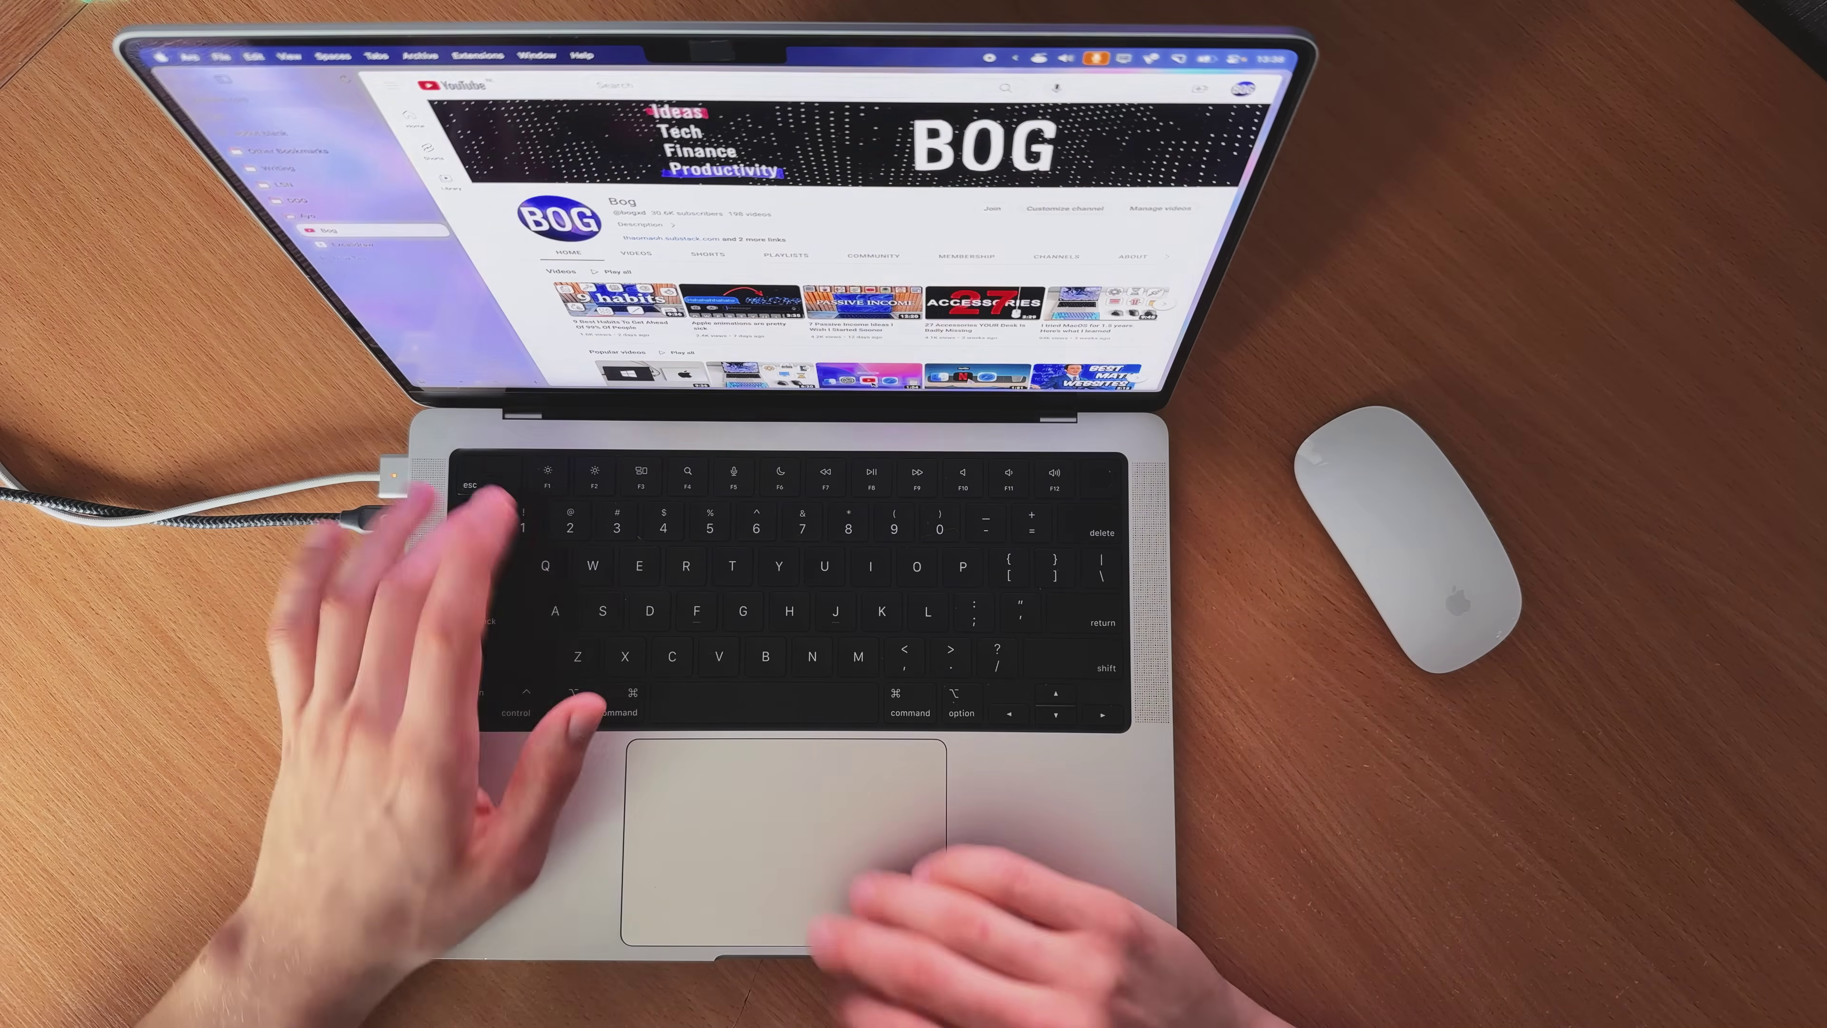
- Switch to the Excalidraw tab and open the Thao space's Theme editor from the sidebar menu
click(452, 246)
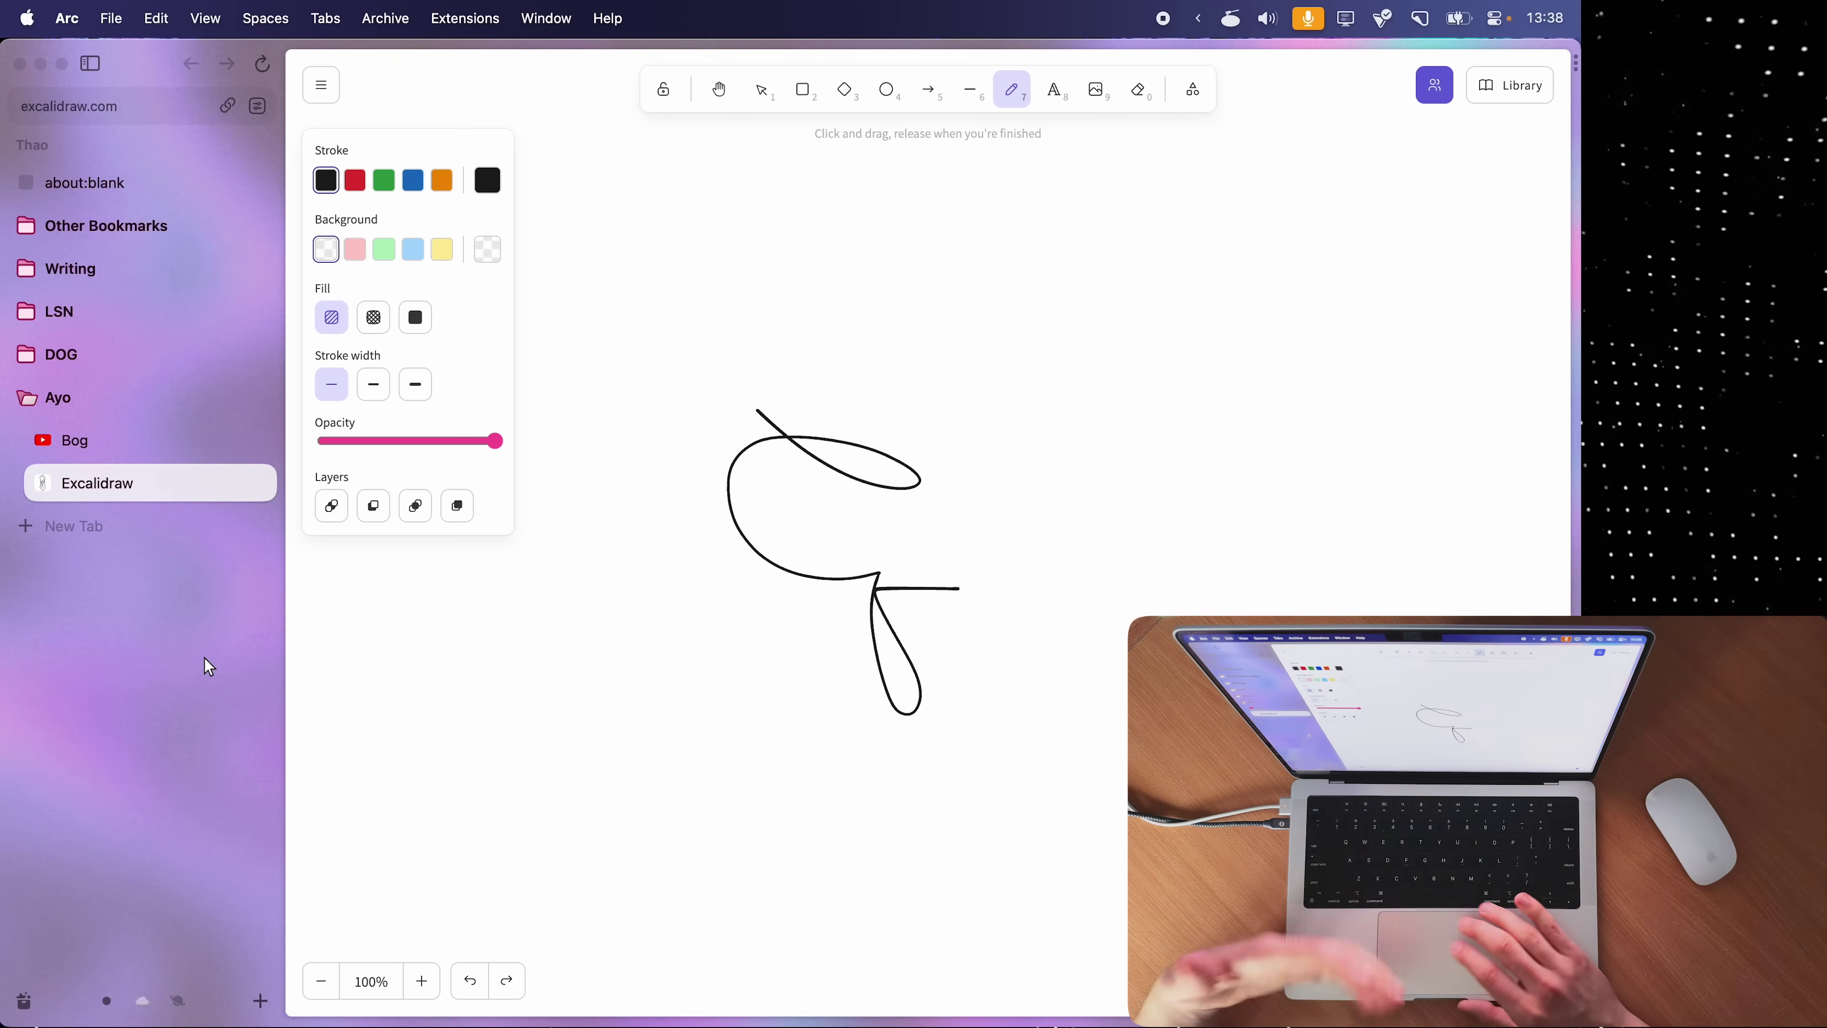
scroll(204, 658, left, 5)
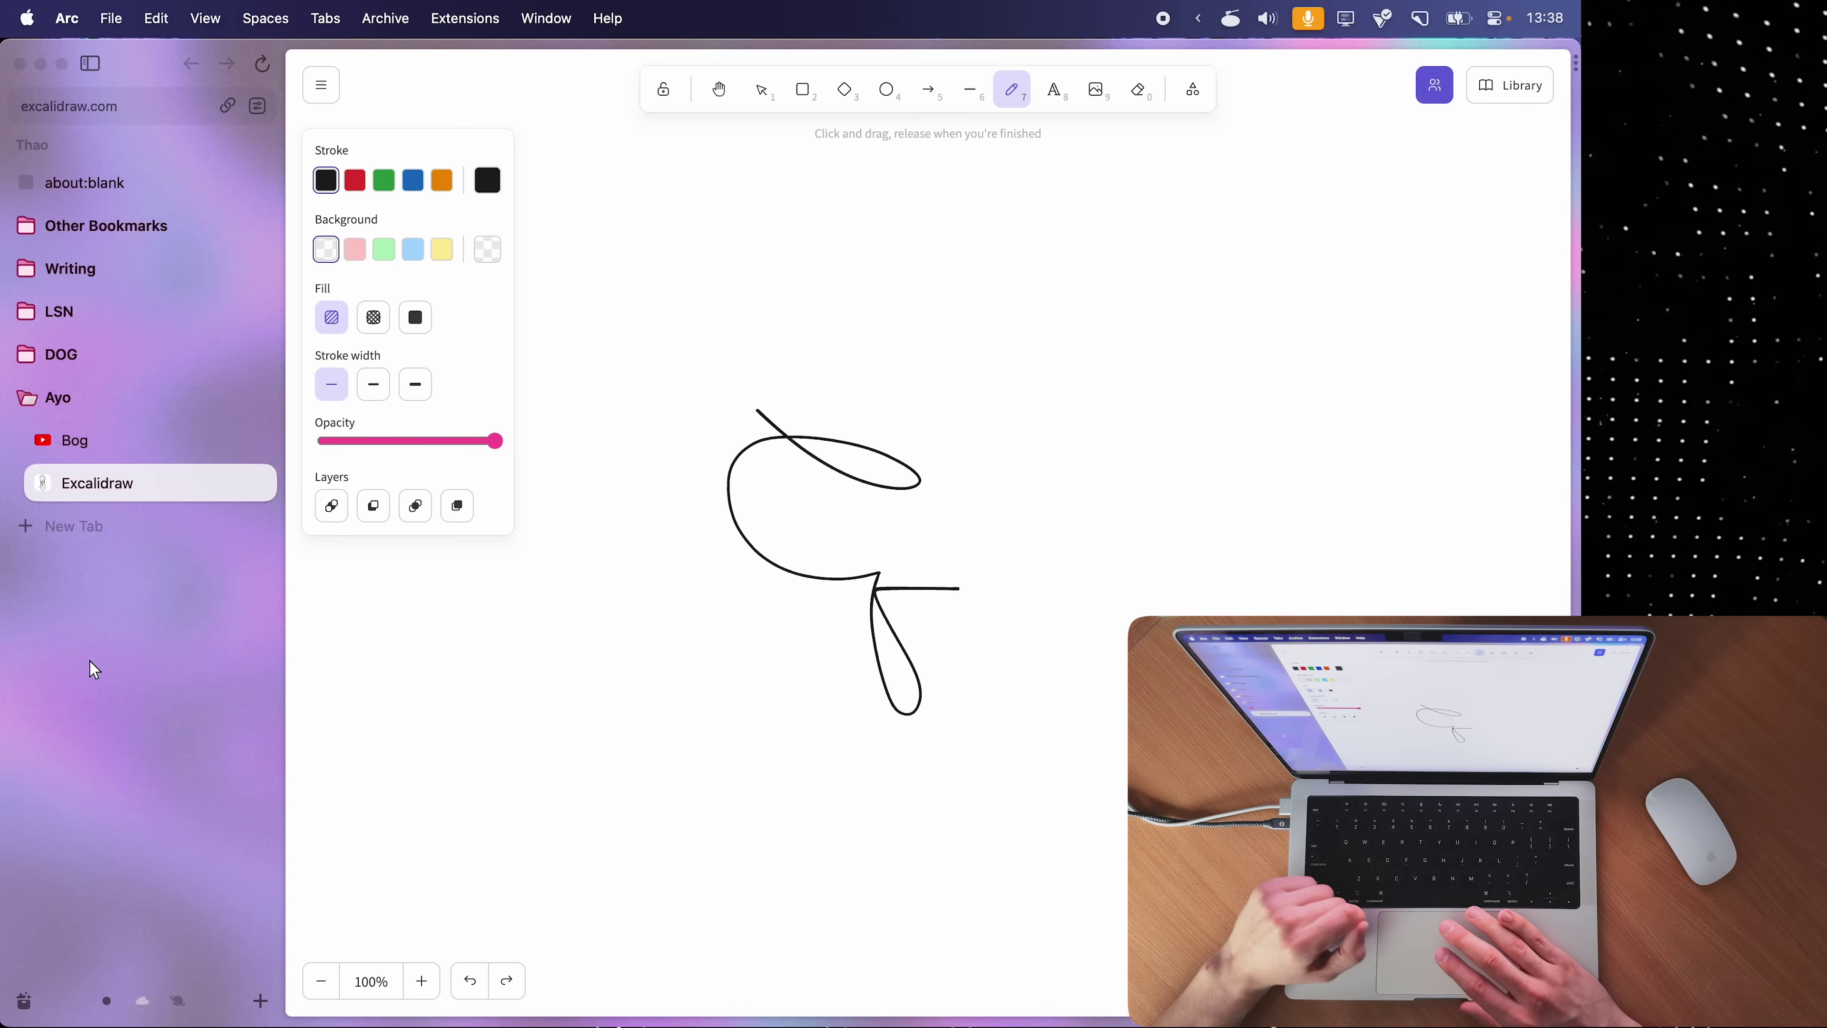
right_click(93, 669)
click(171, 776)
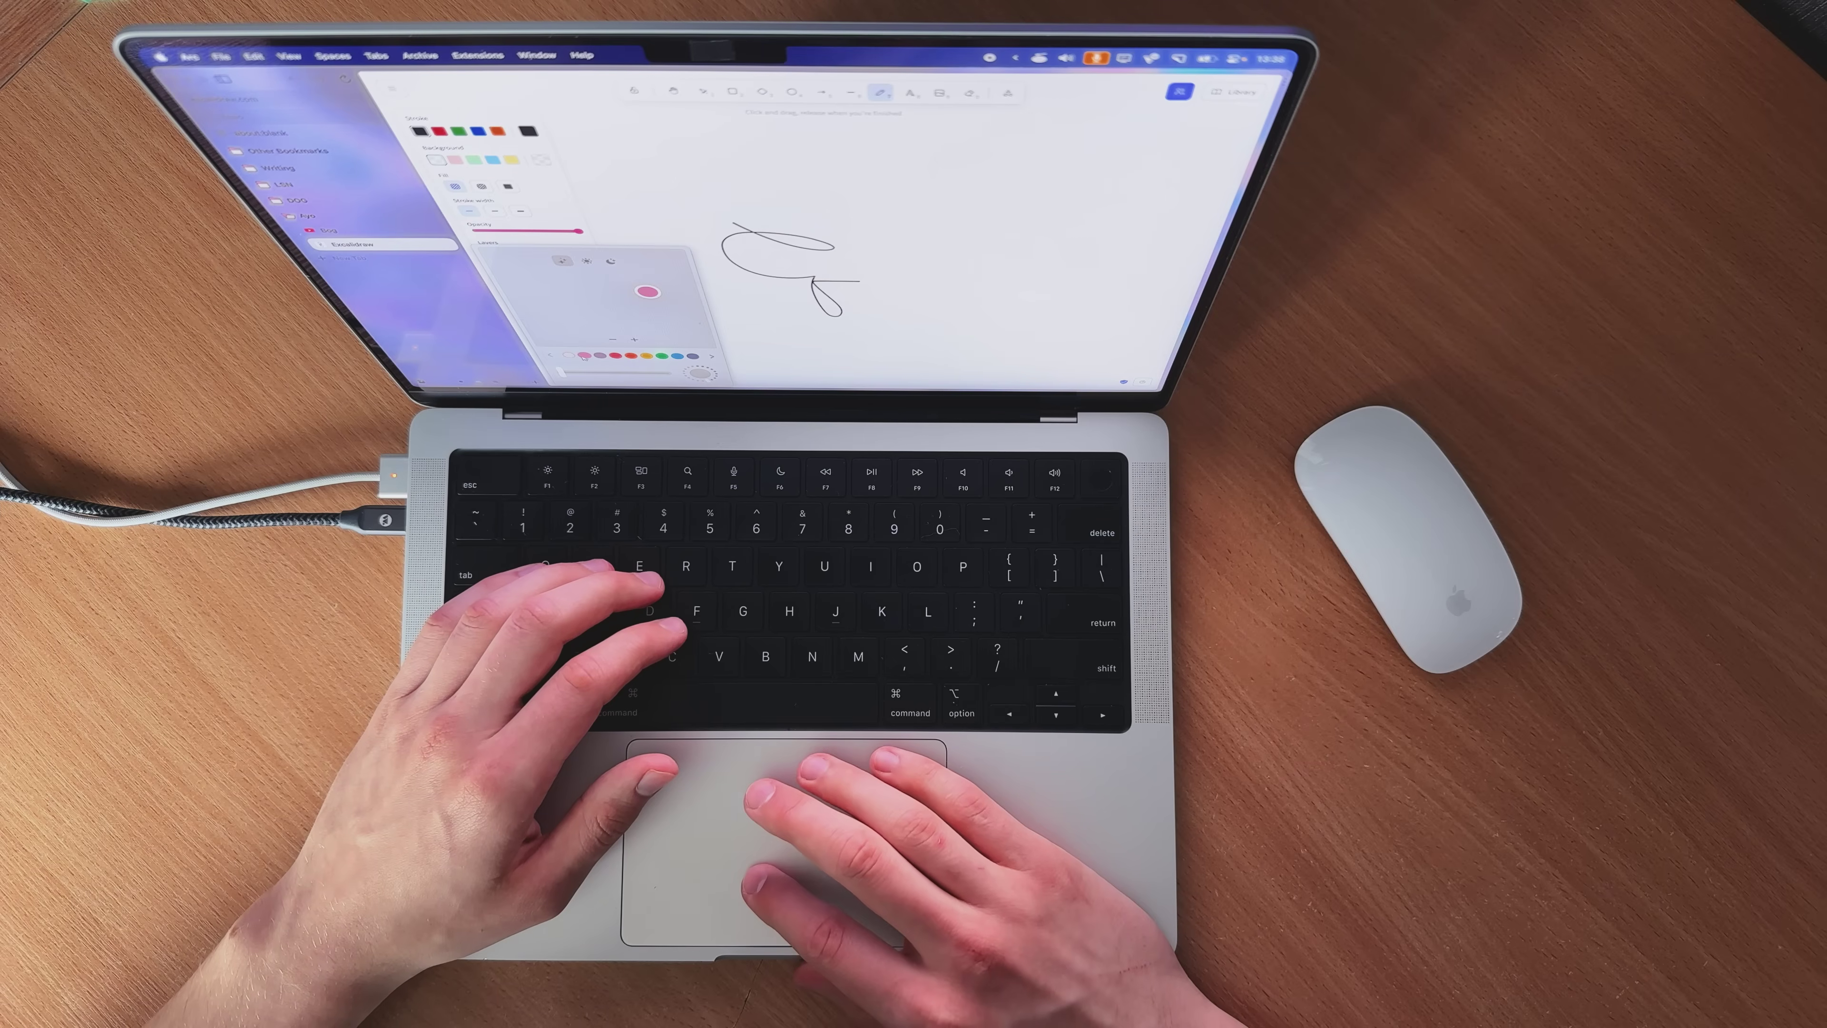
- Give the space a red theme with heavy grain, try dark then auto mode, and launch Microsoft Edge
click(617, 355)
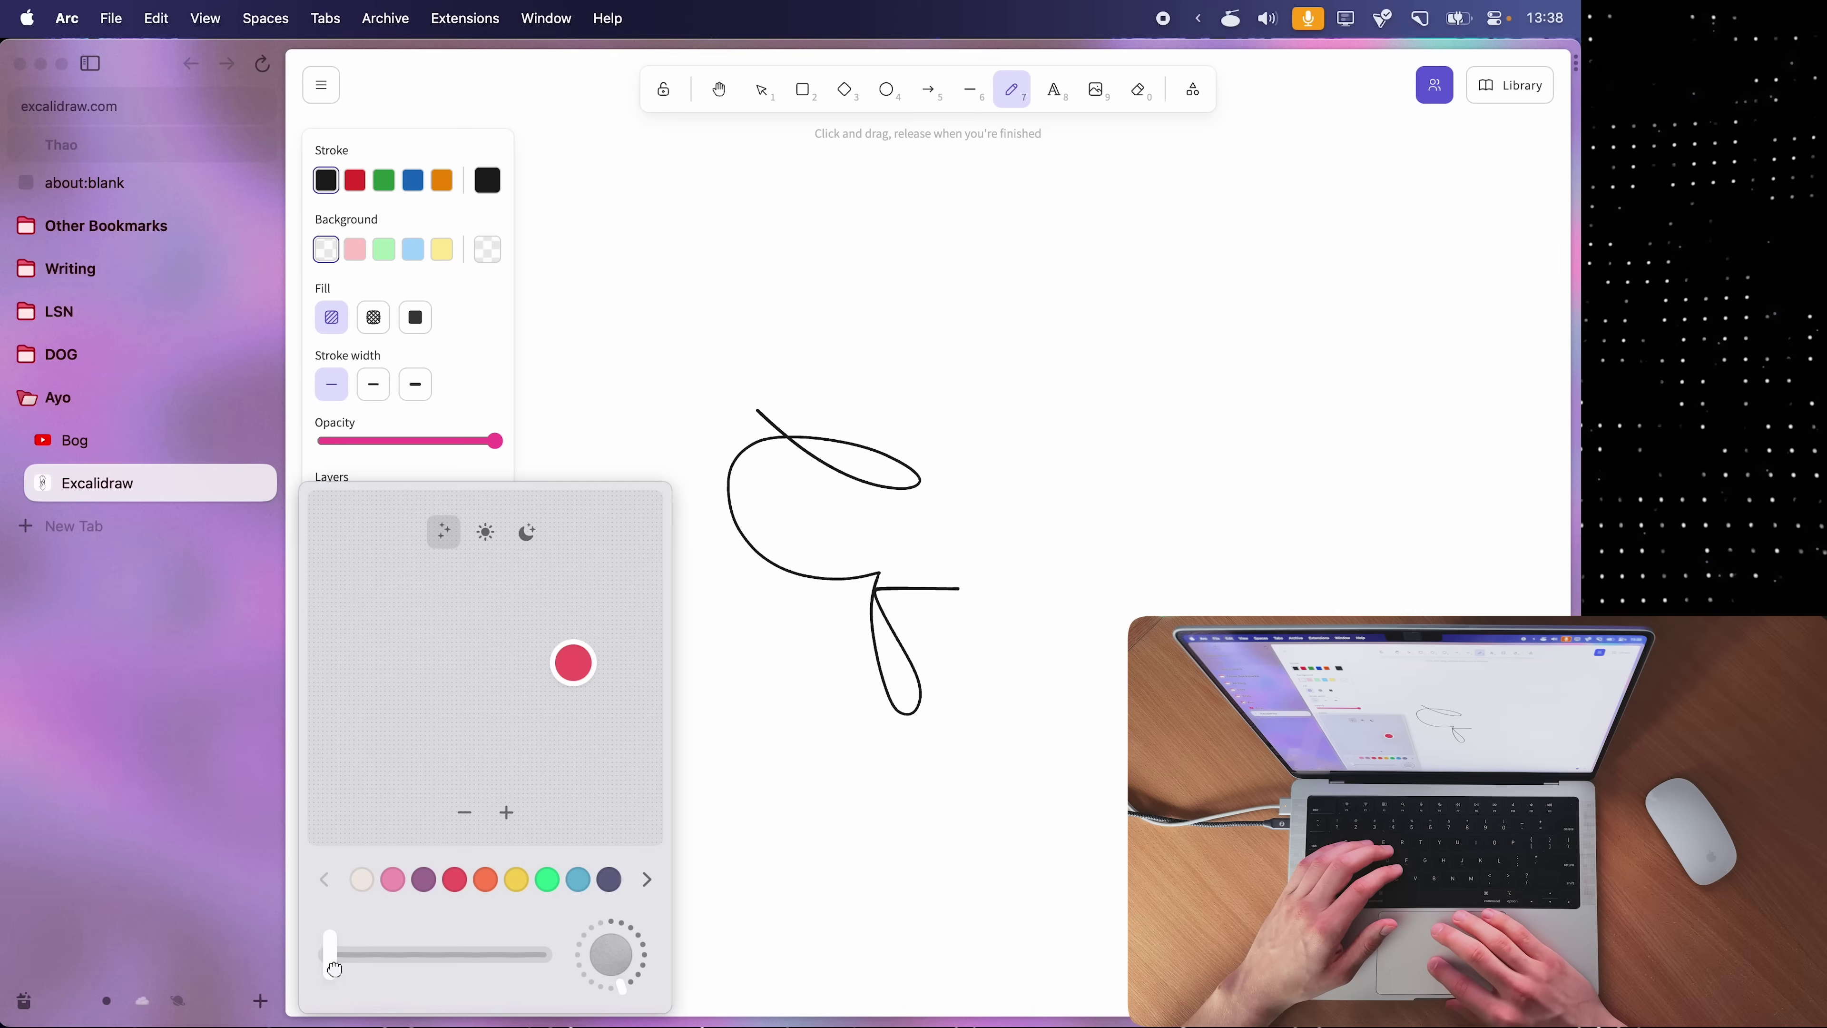
drag(326, 954, 555, 969)
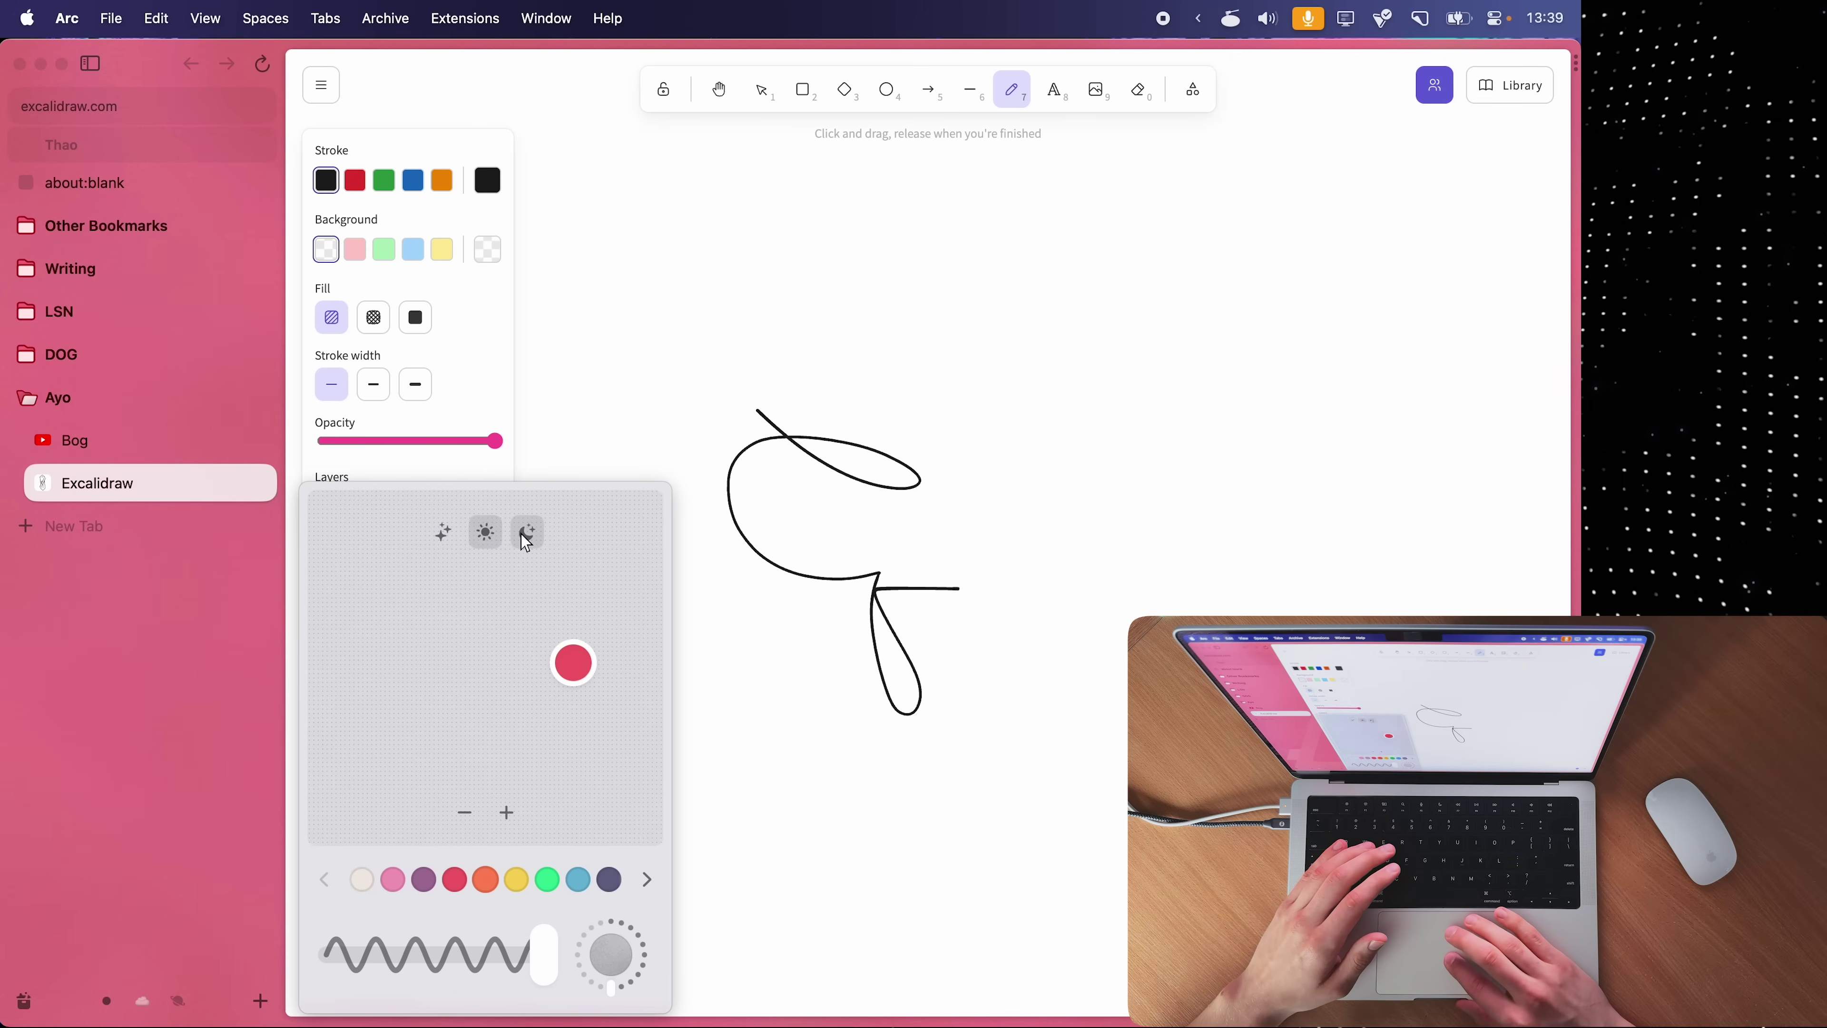
click(522, 536)
click(446, 531)
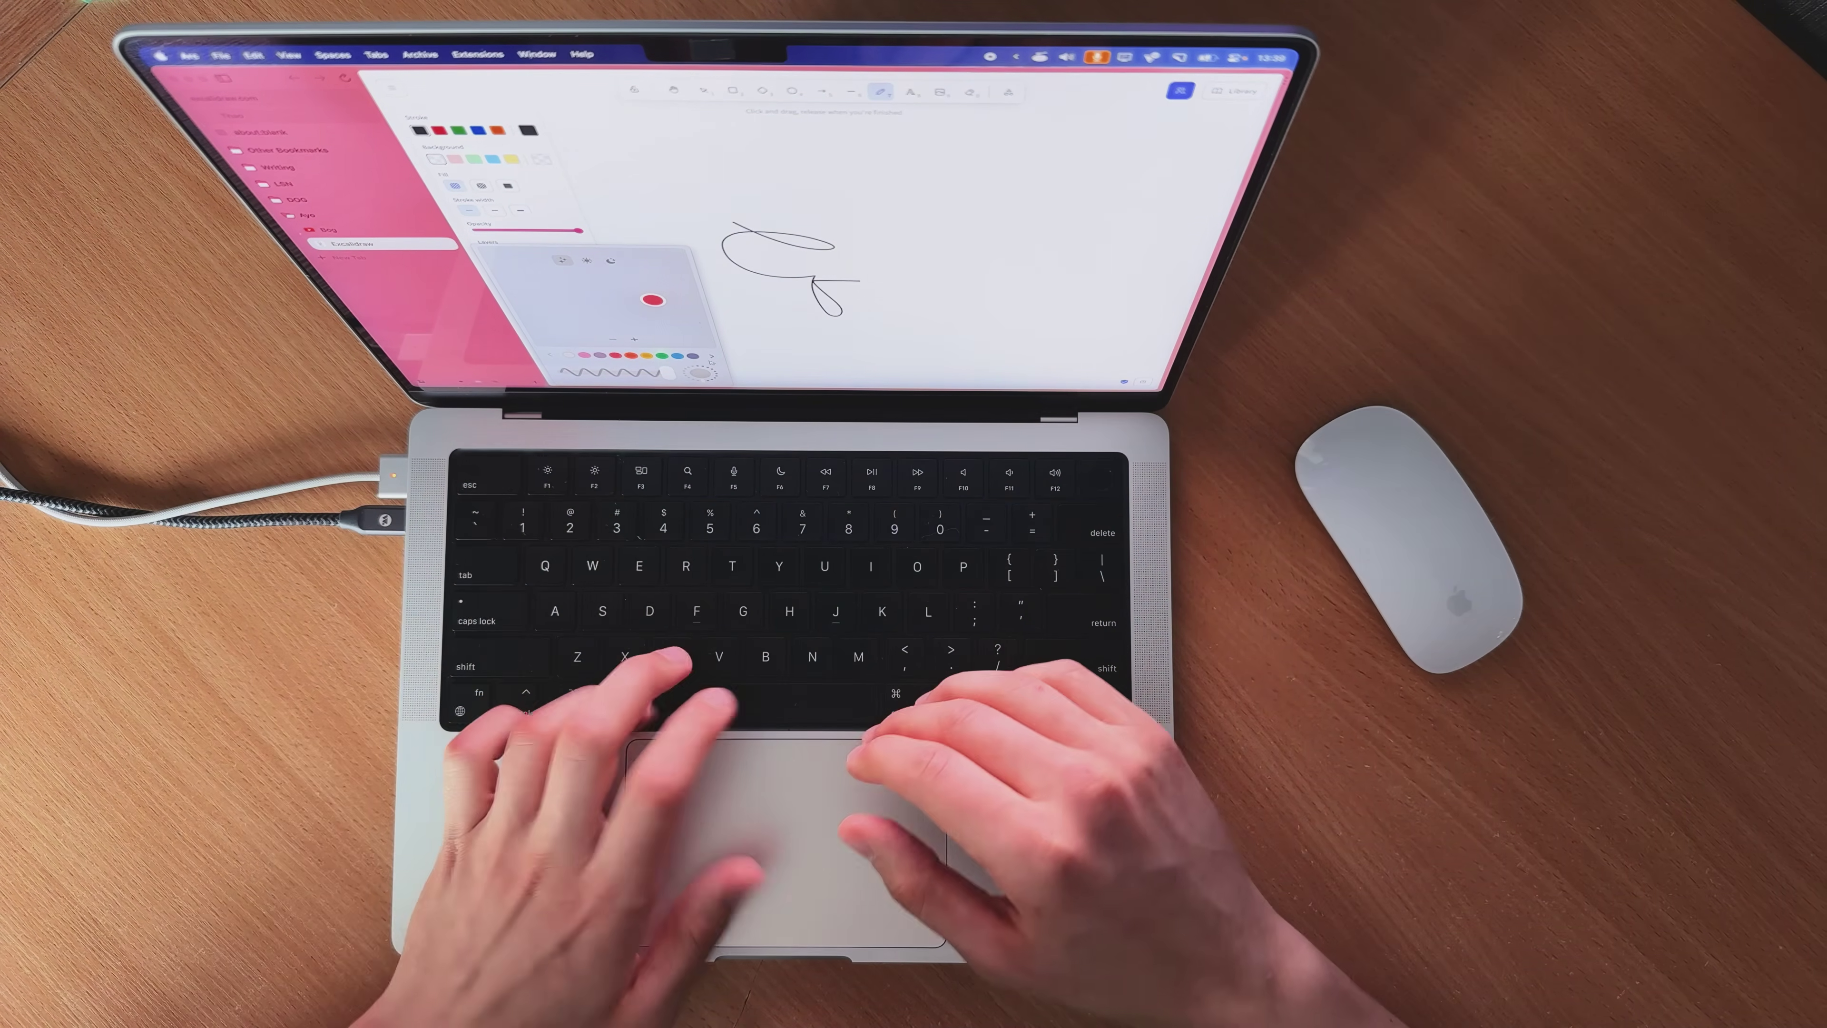
key(super+t)
key(Escape)
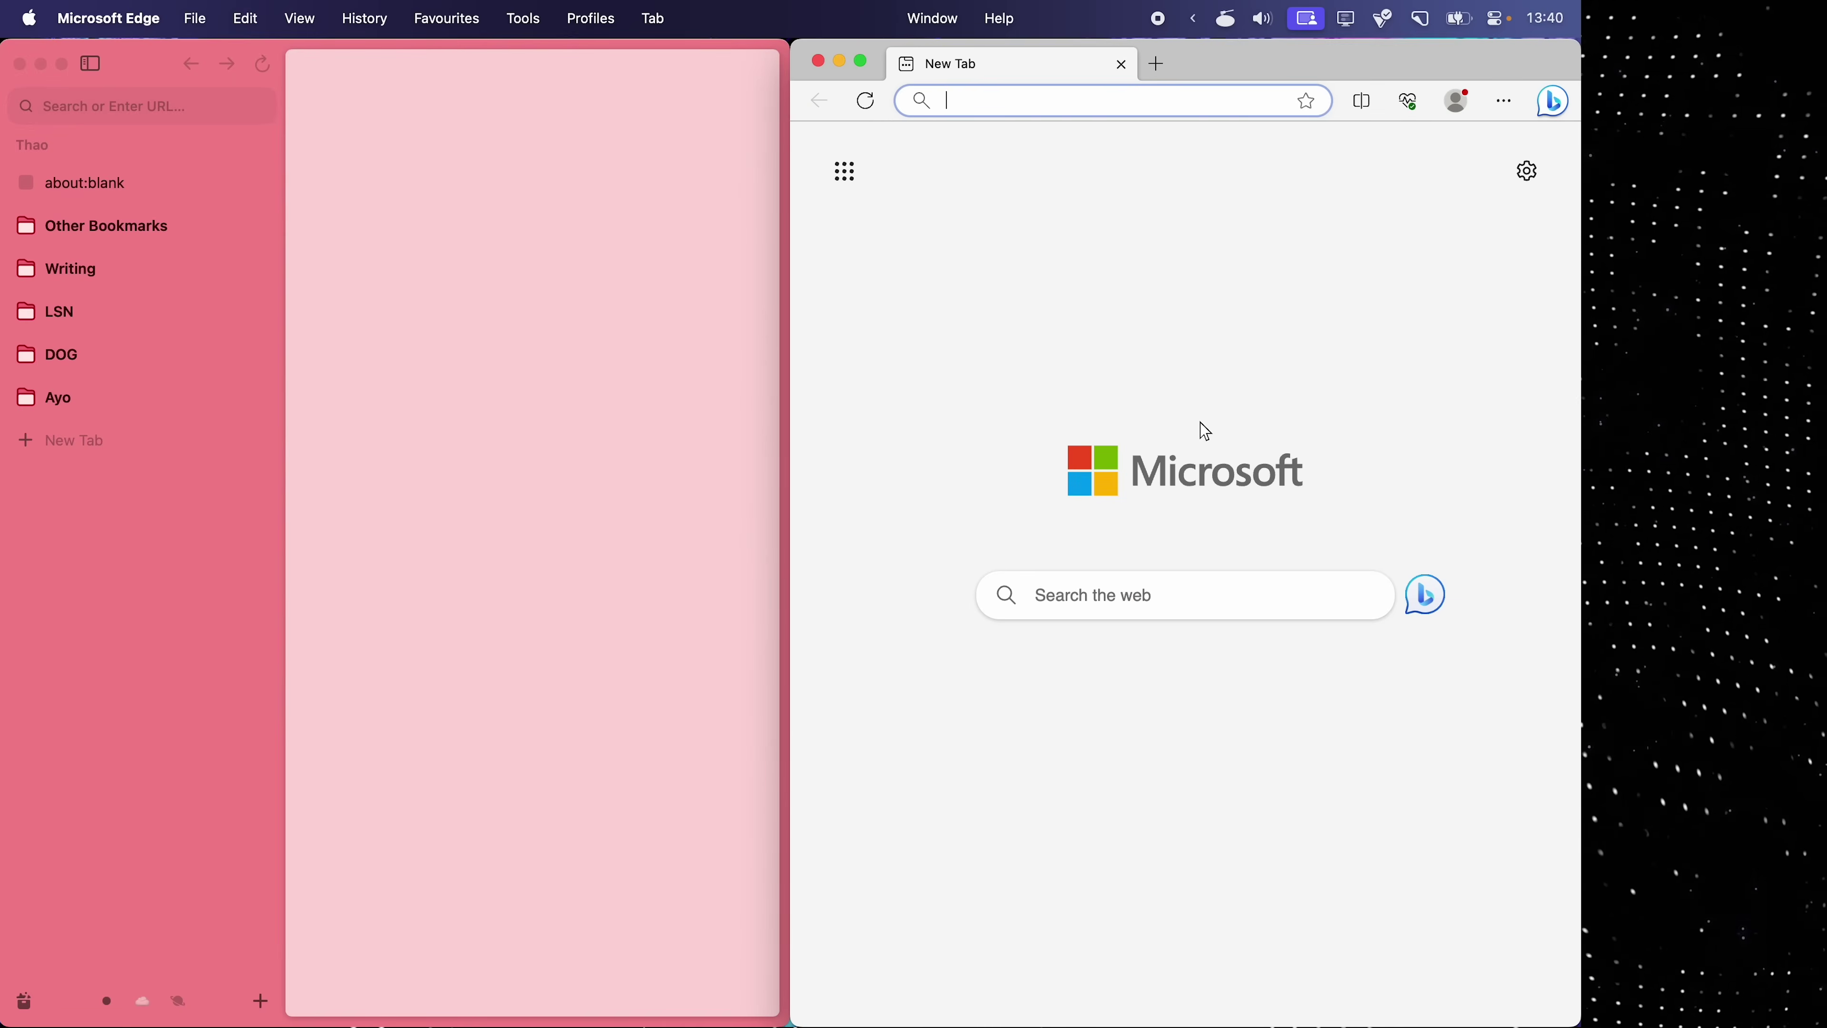
- Return to the pink space and blend red, cyan and green into its theme, repositioning the green dot
click(532, 386)
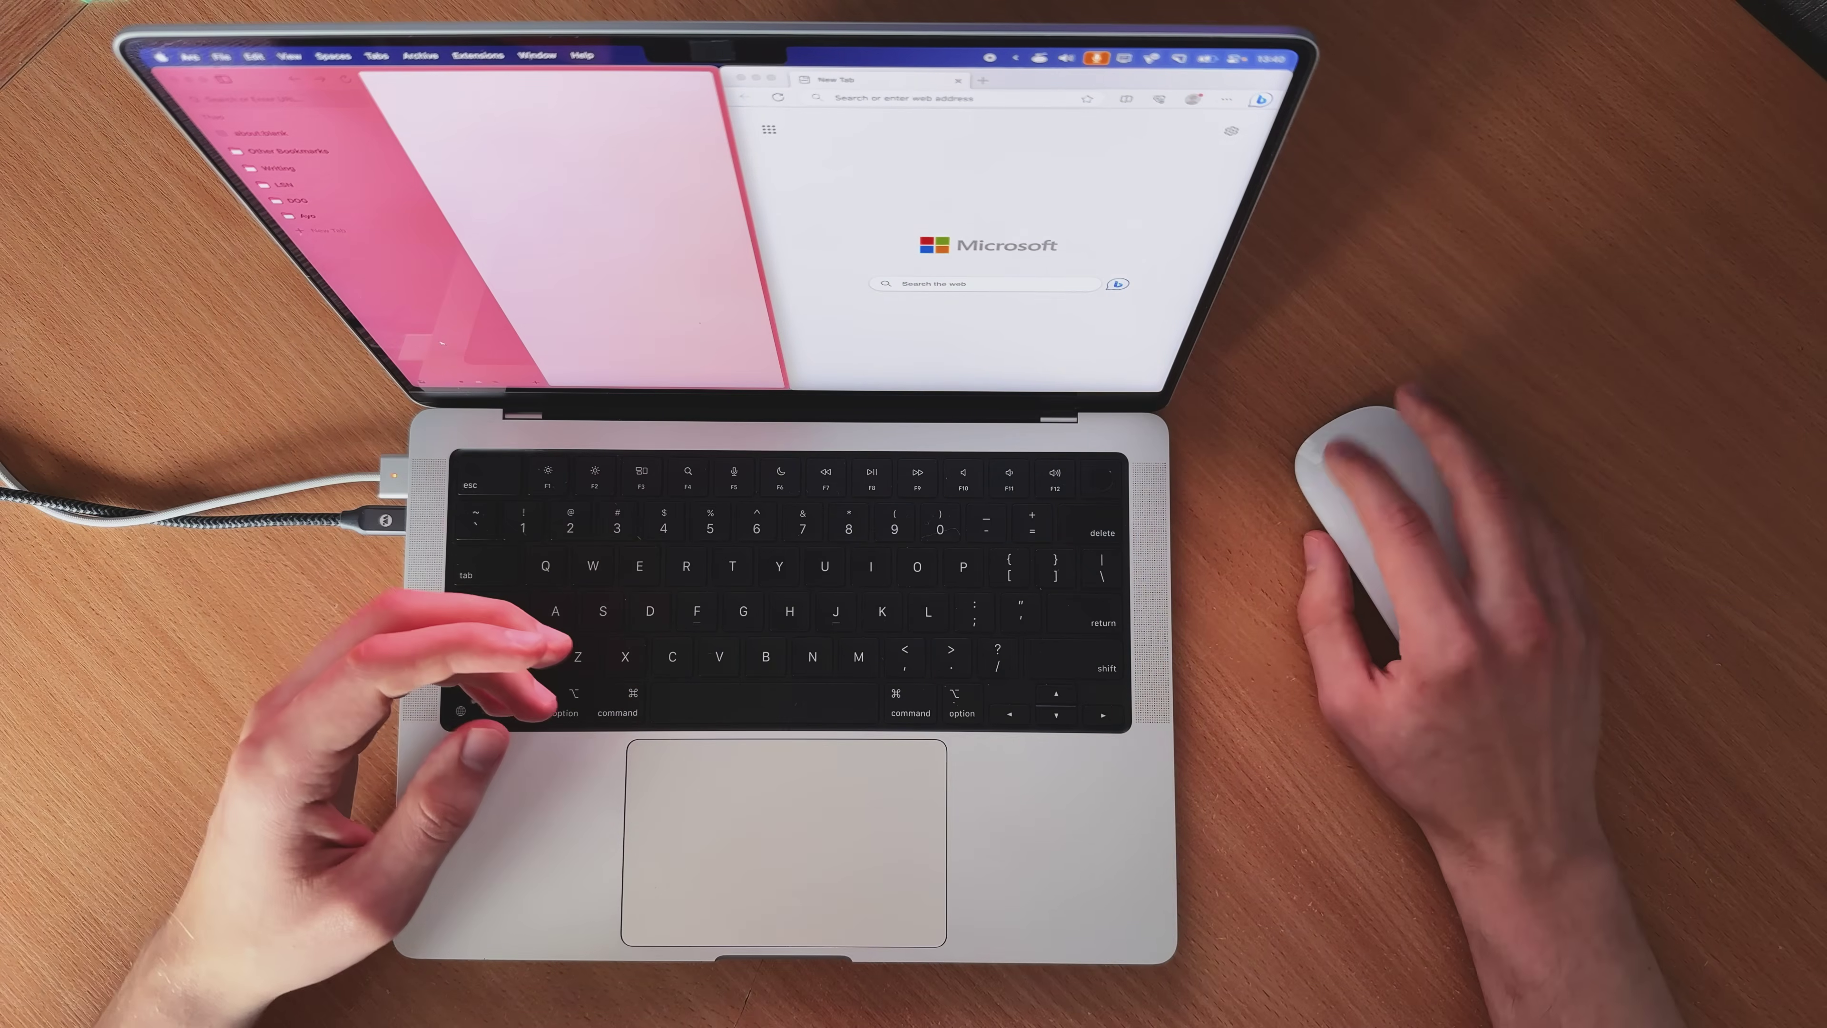
key(ctrl+2)
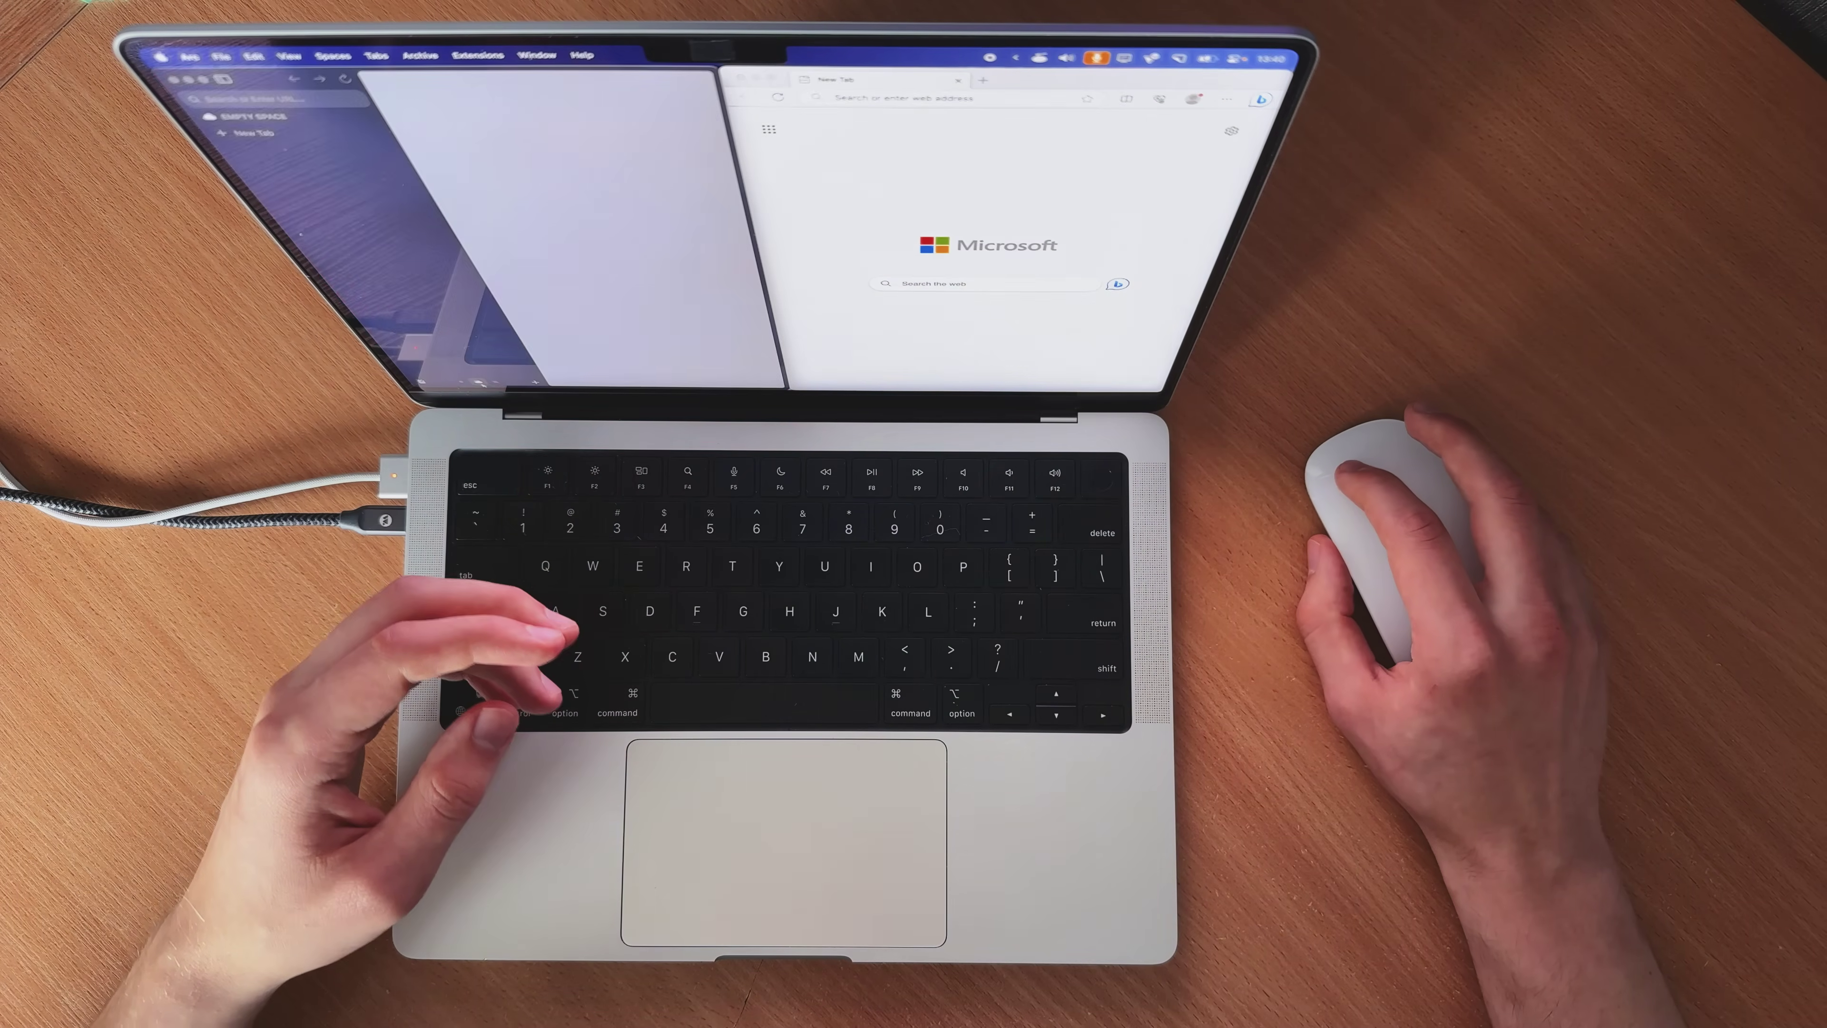
key(ctrl+1)
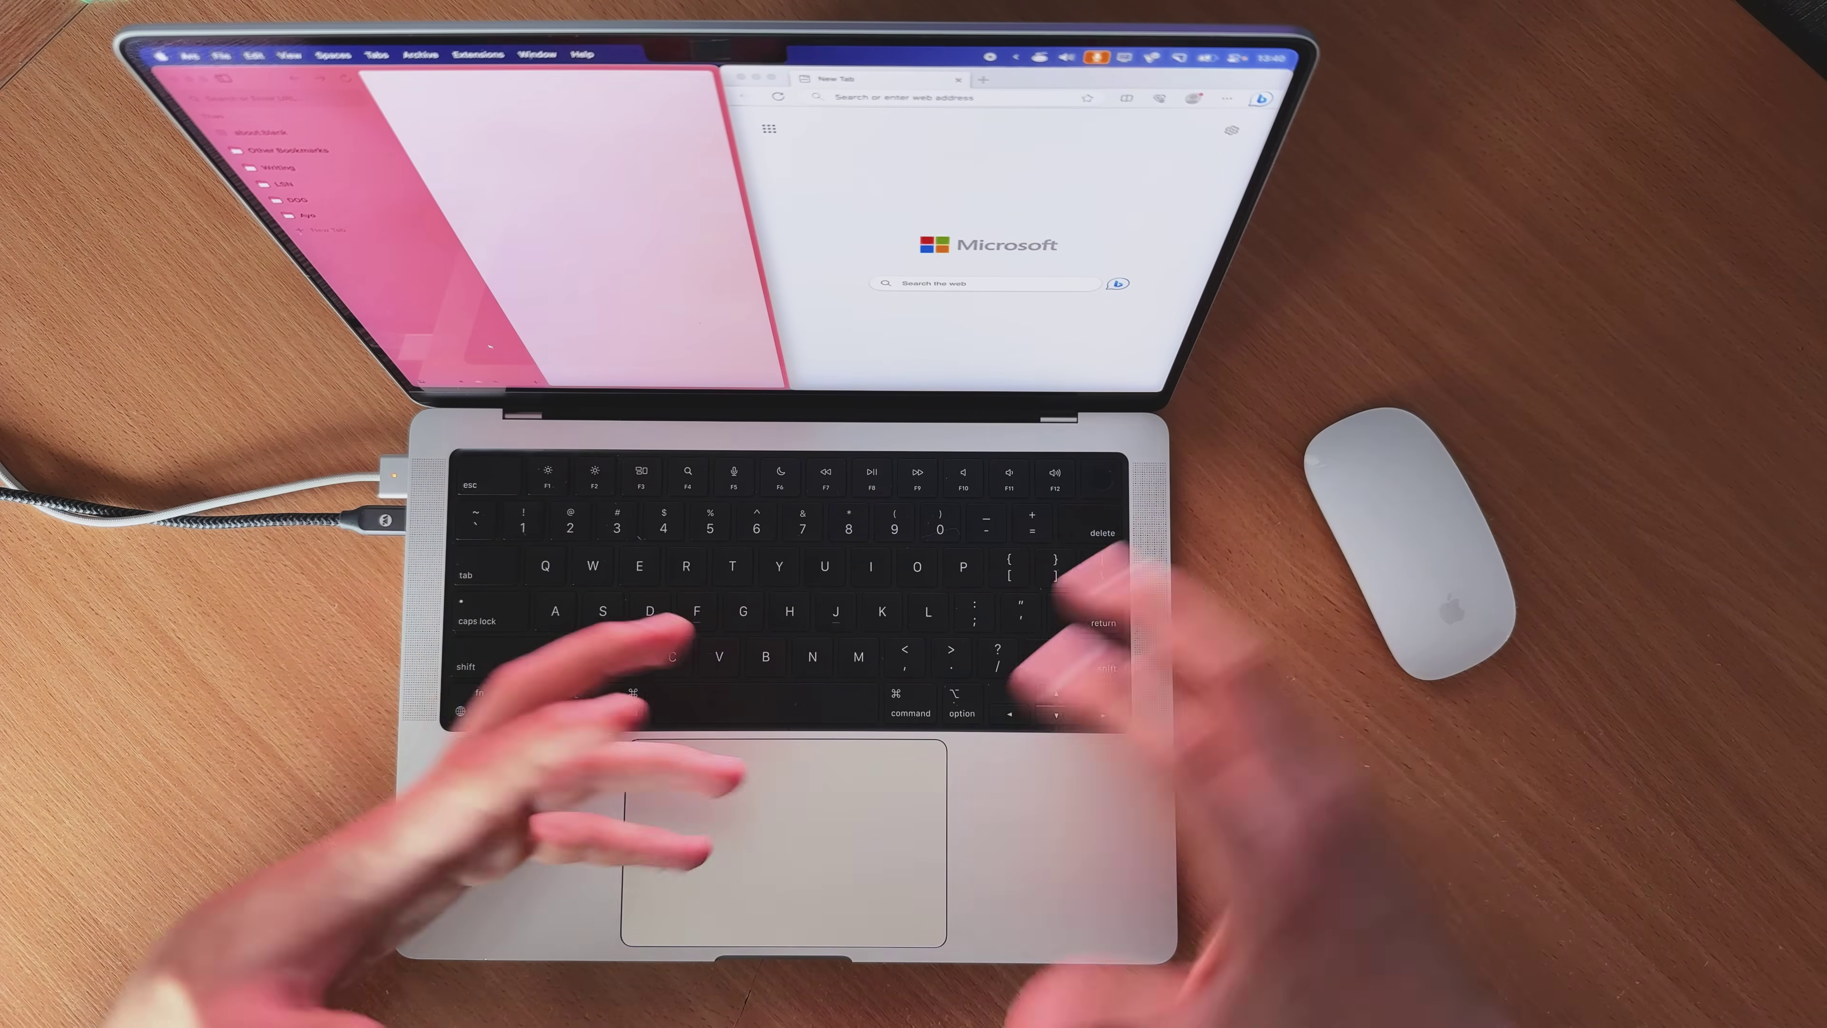
click(634, 339)
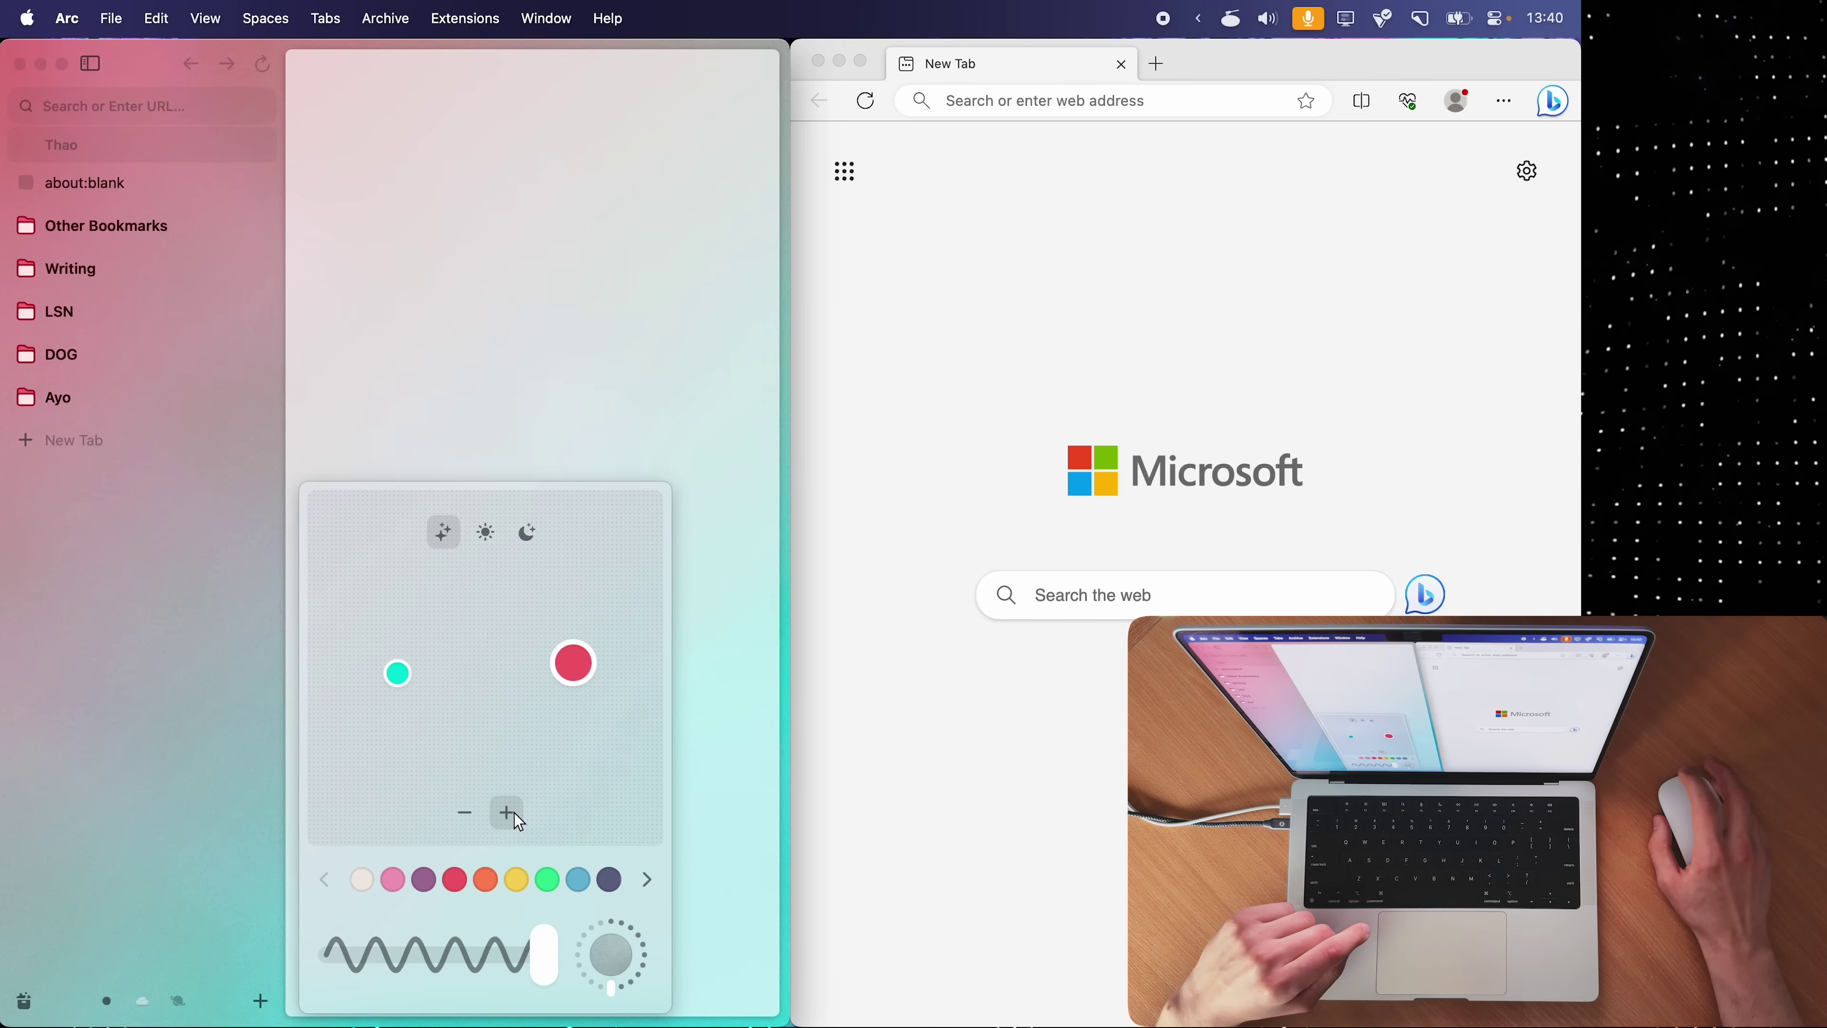
click(514, 812)
drag(413, 715, 452, 781)
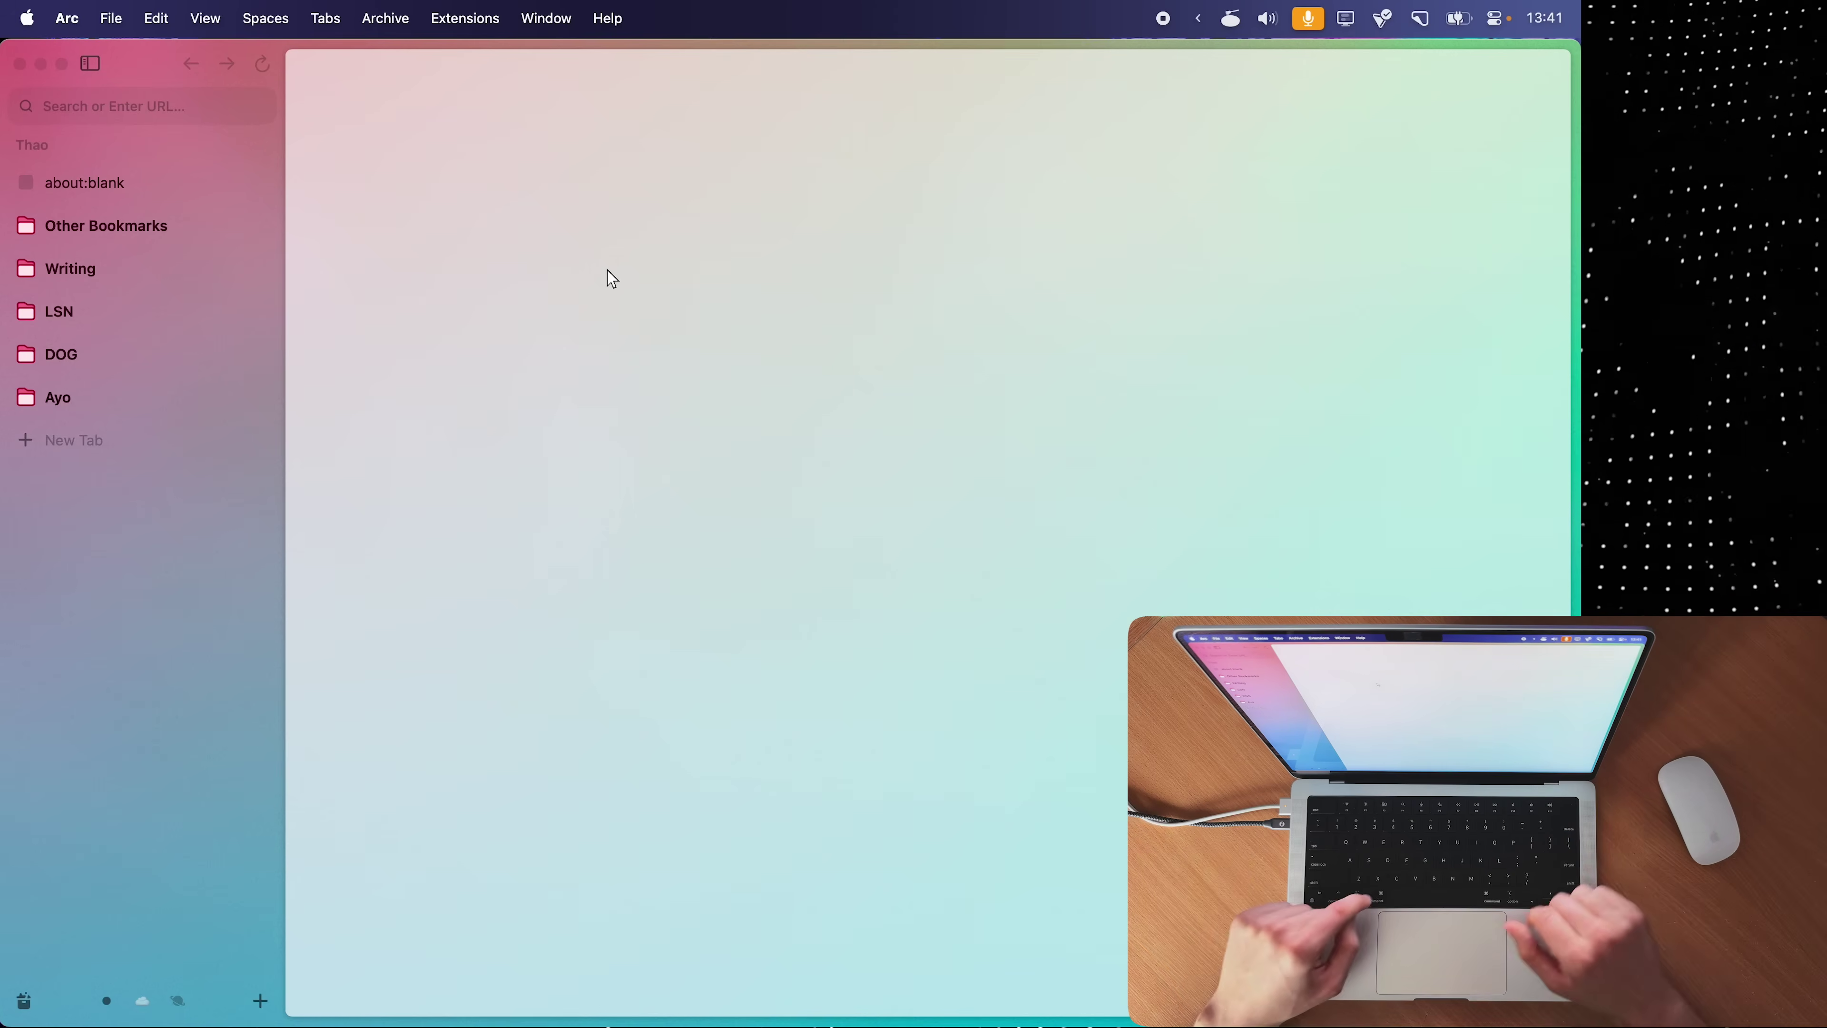
- Open account settings and shuffle the member card three times until it shows a green design
key(super+comma)
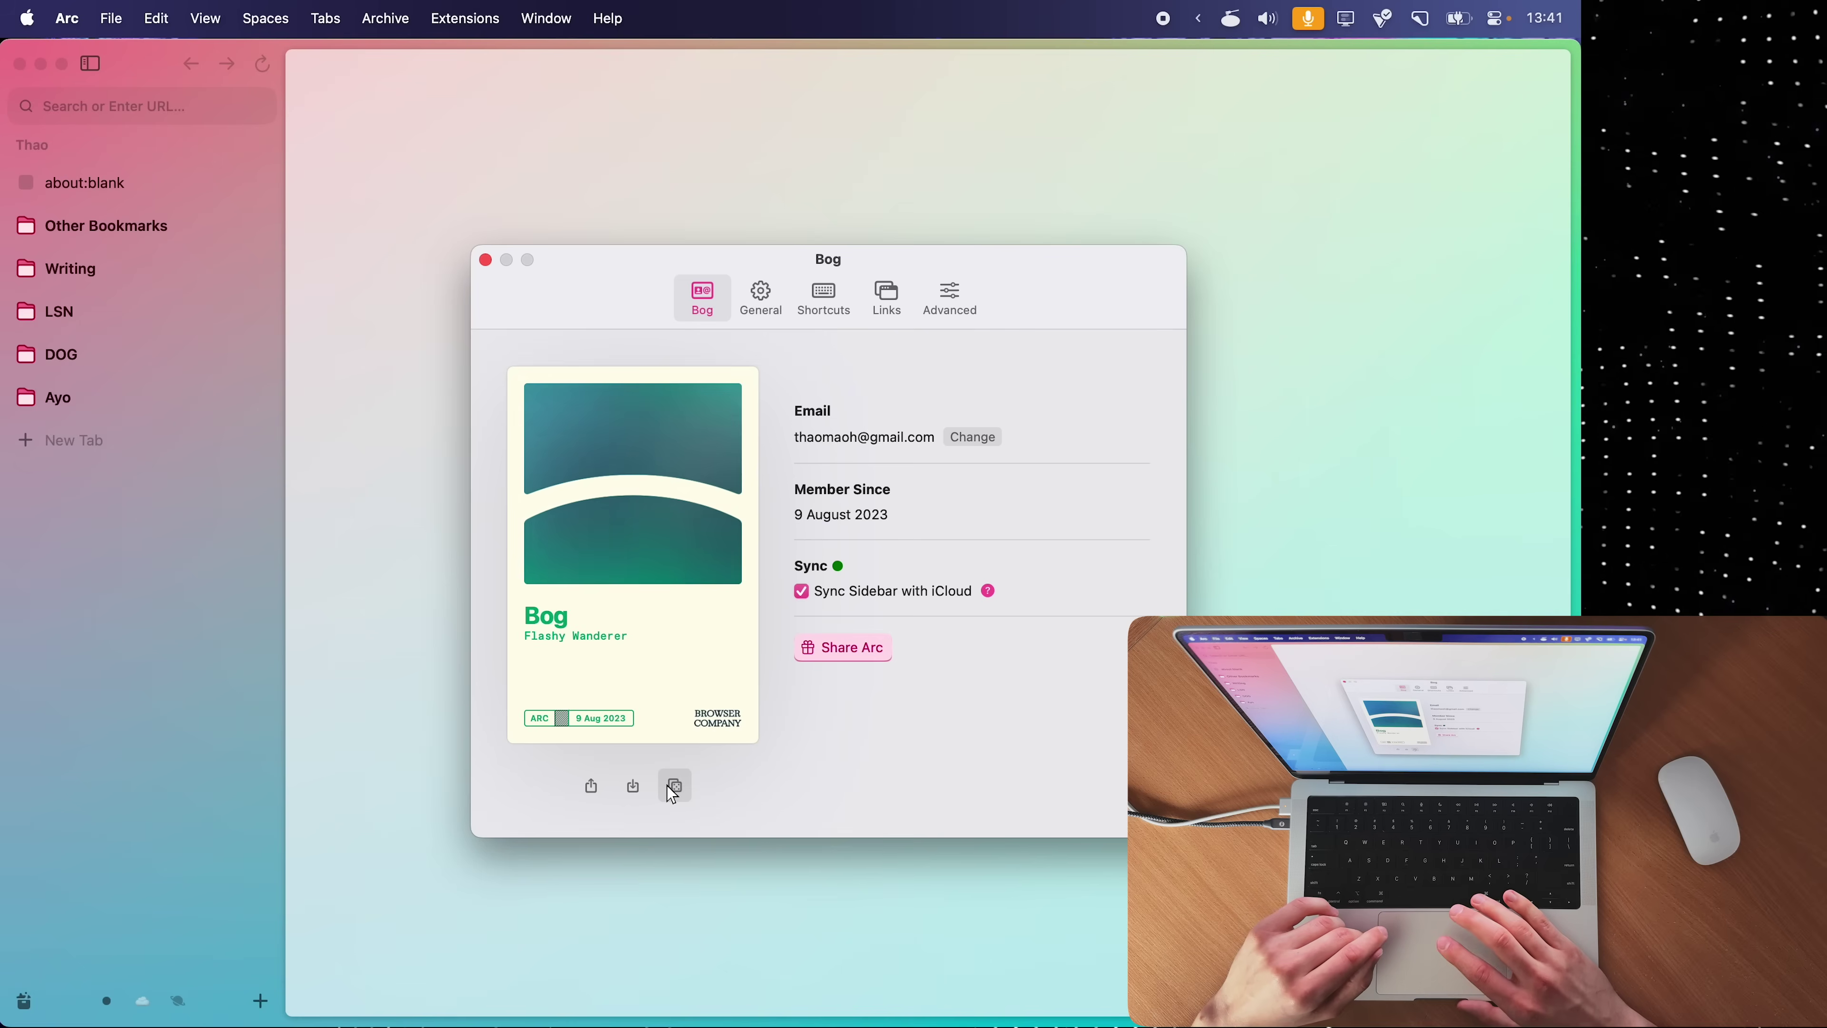
click(675, 786)
click(675, 787)
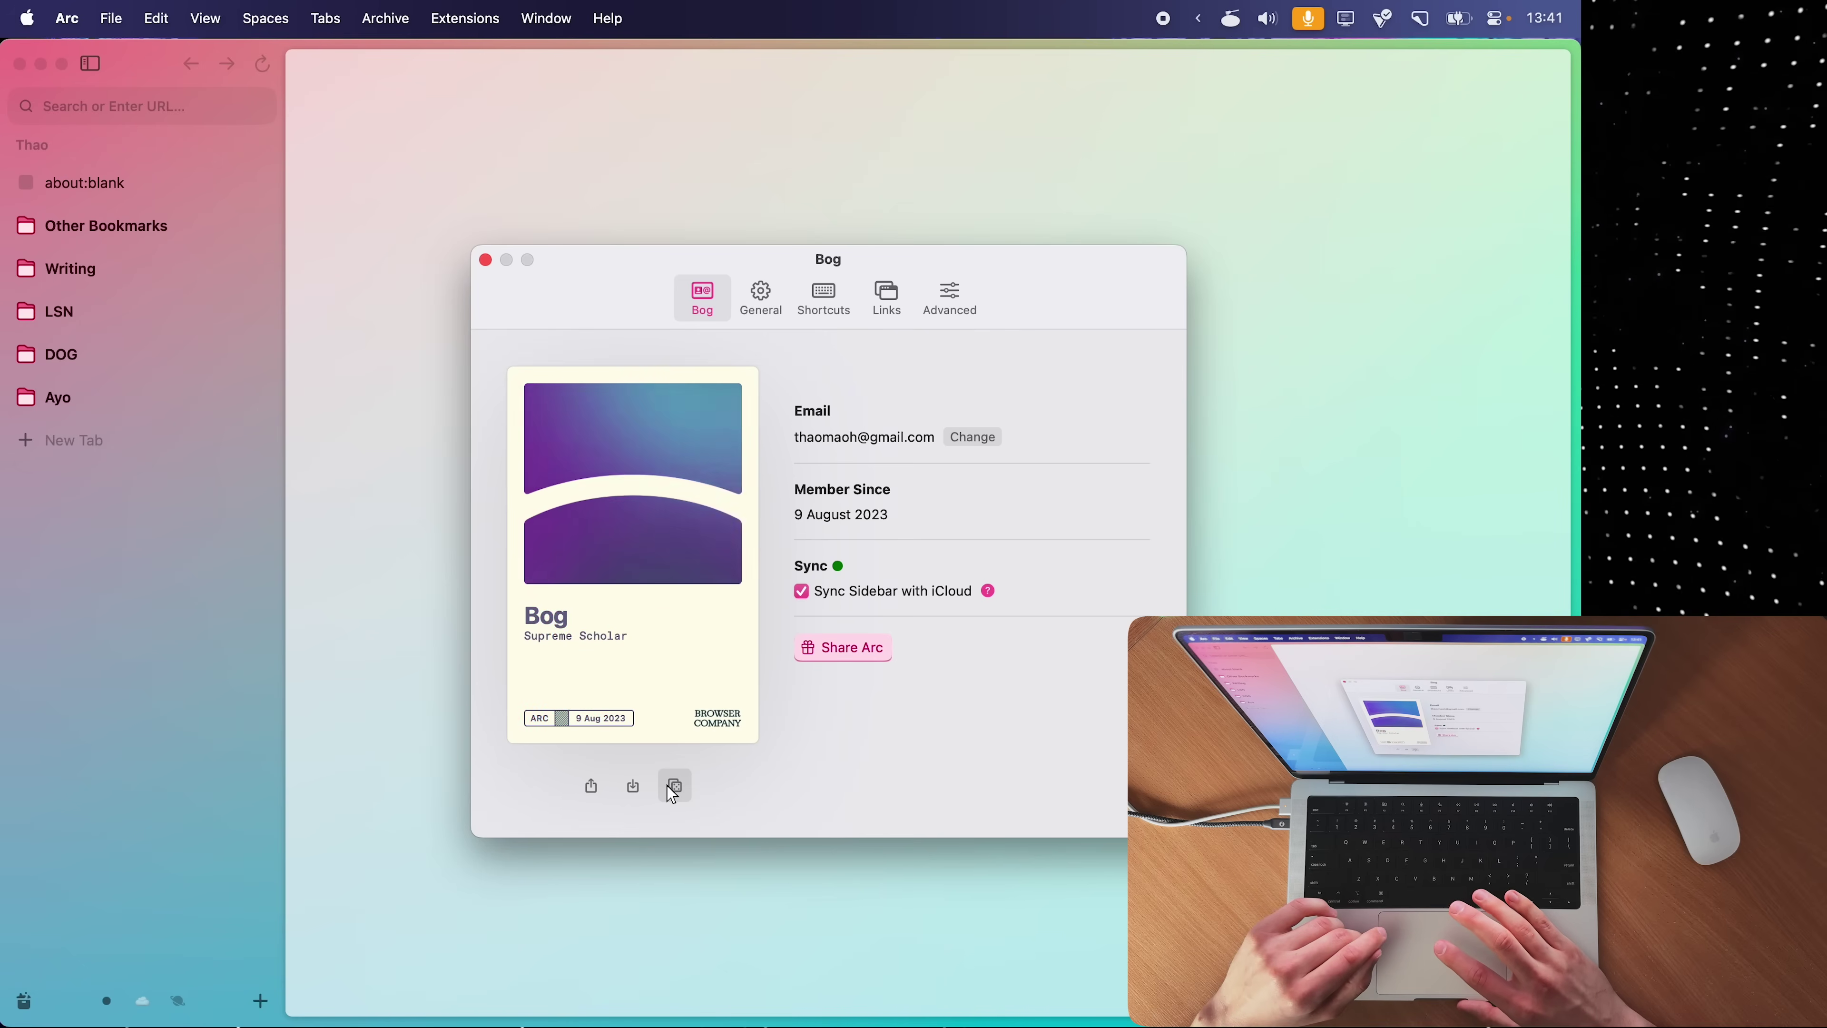
click(674, 787)
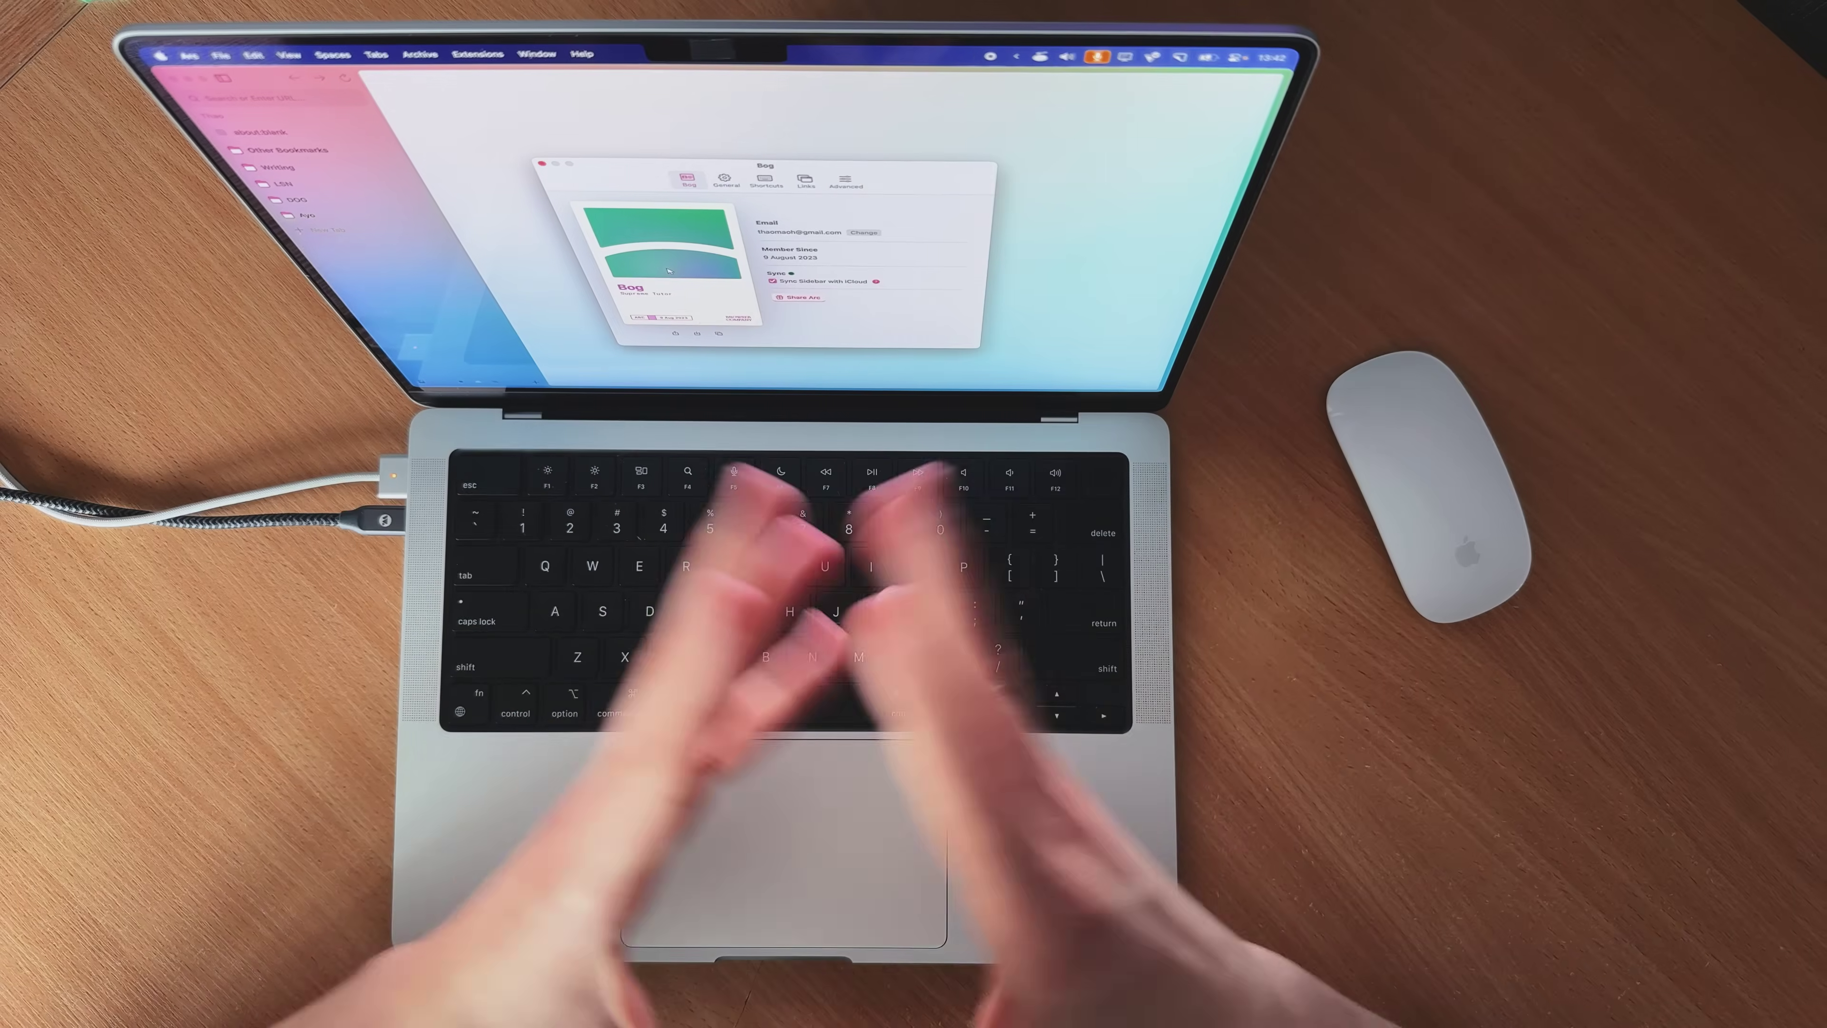
- Close settings and create a new note titled 'And here you can just type anyting'
key(super+w)
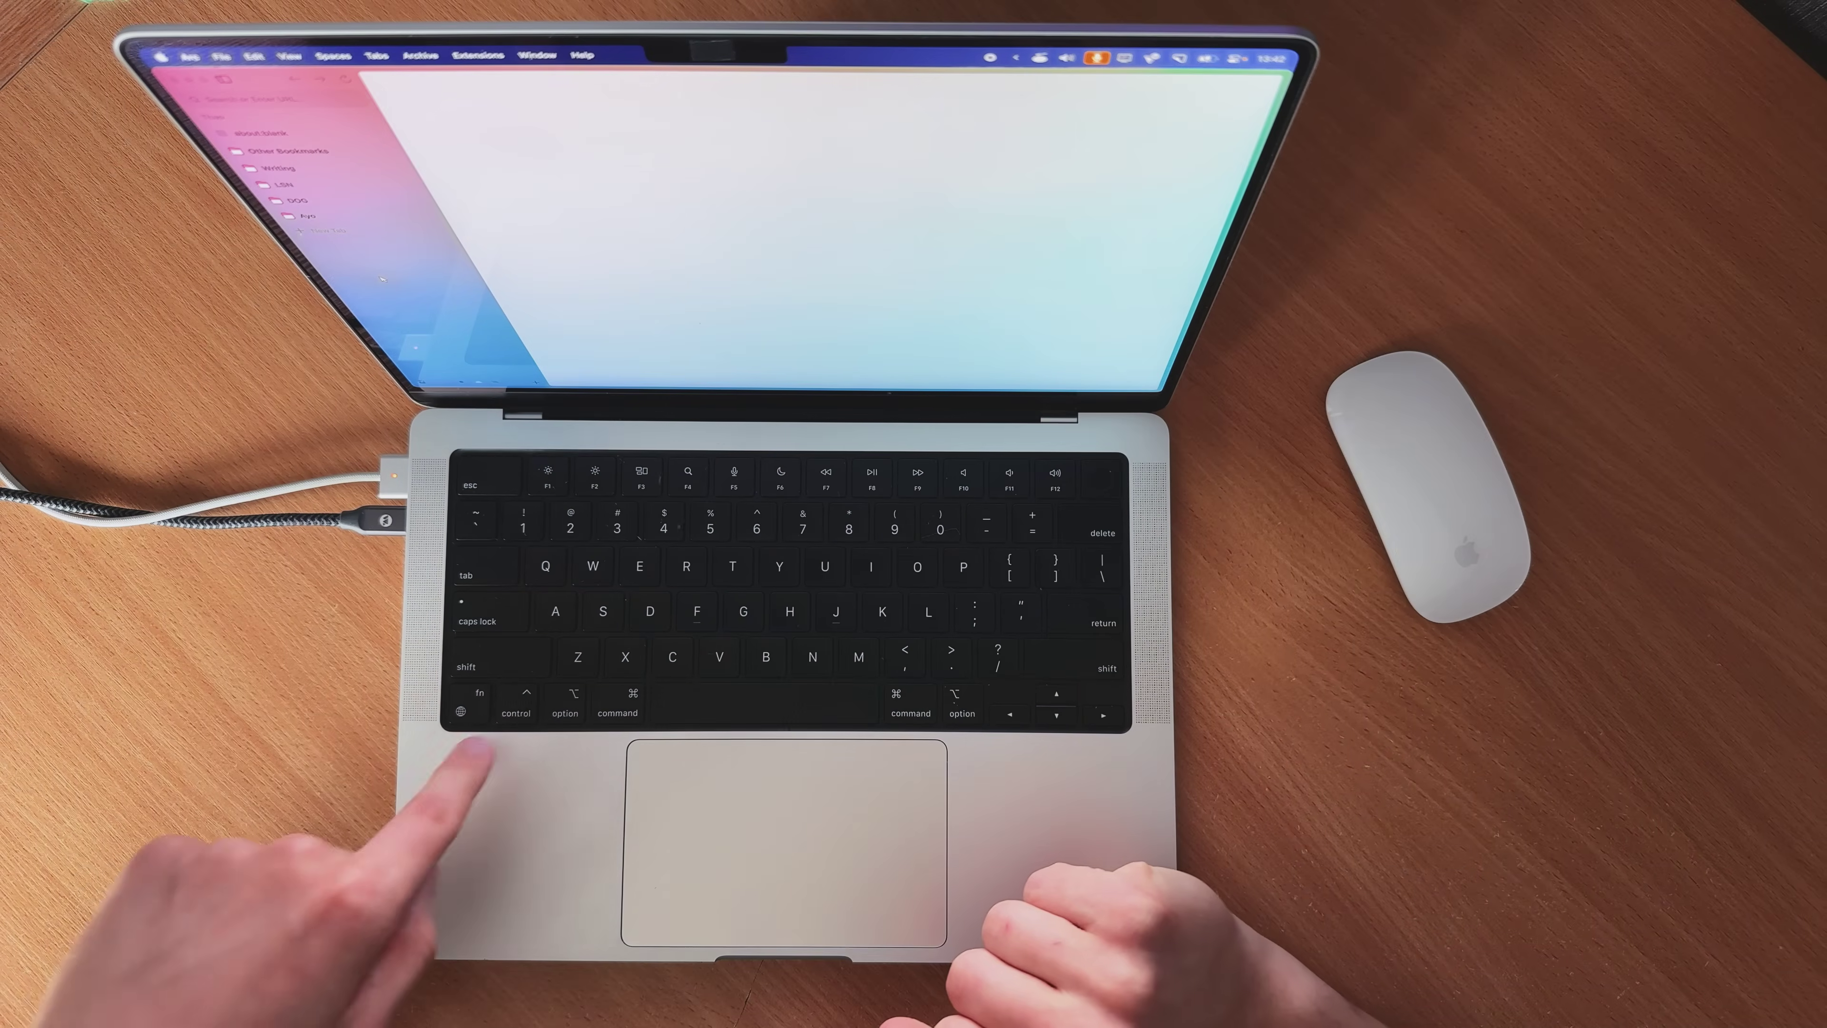
key(ctrl+super+n)
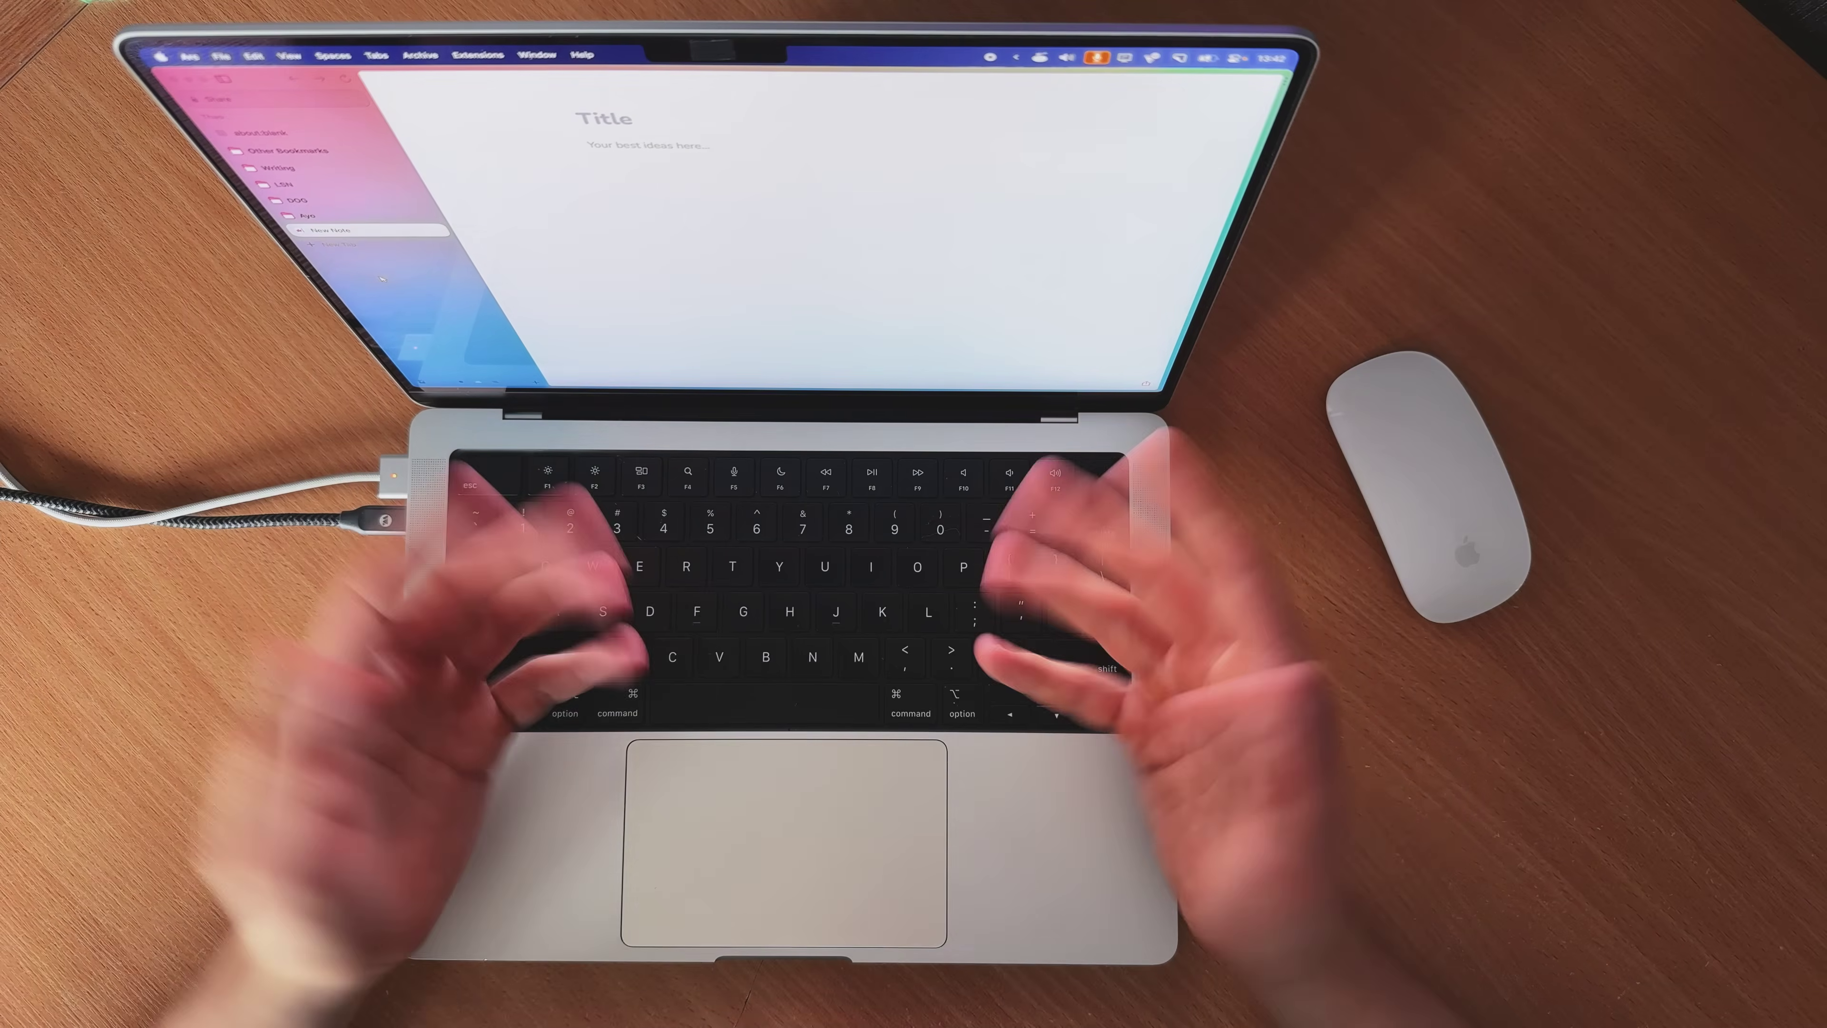
text(And here y)
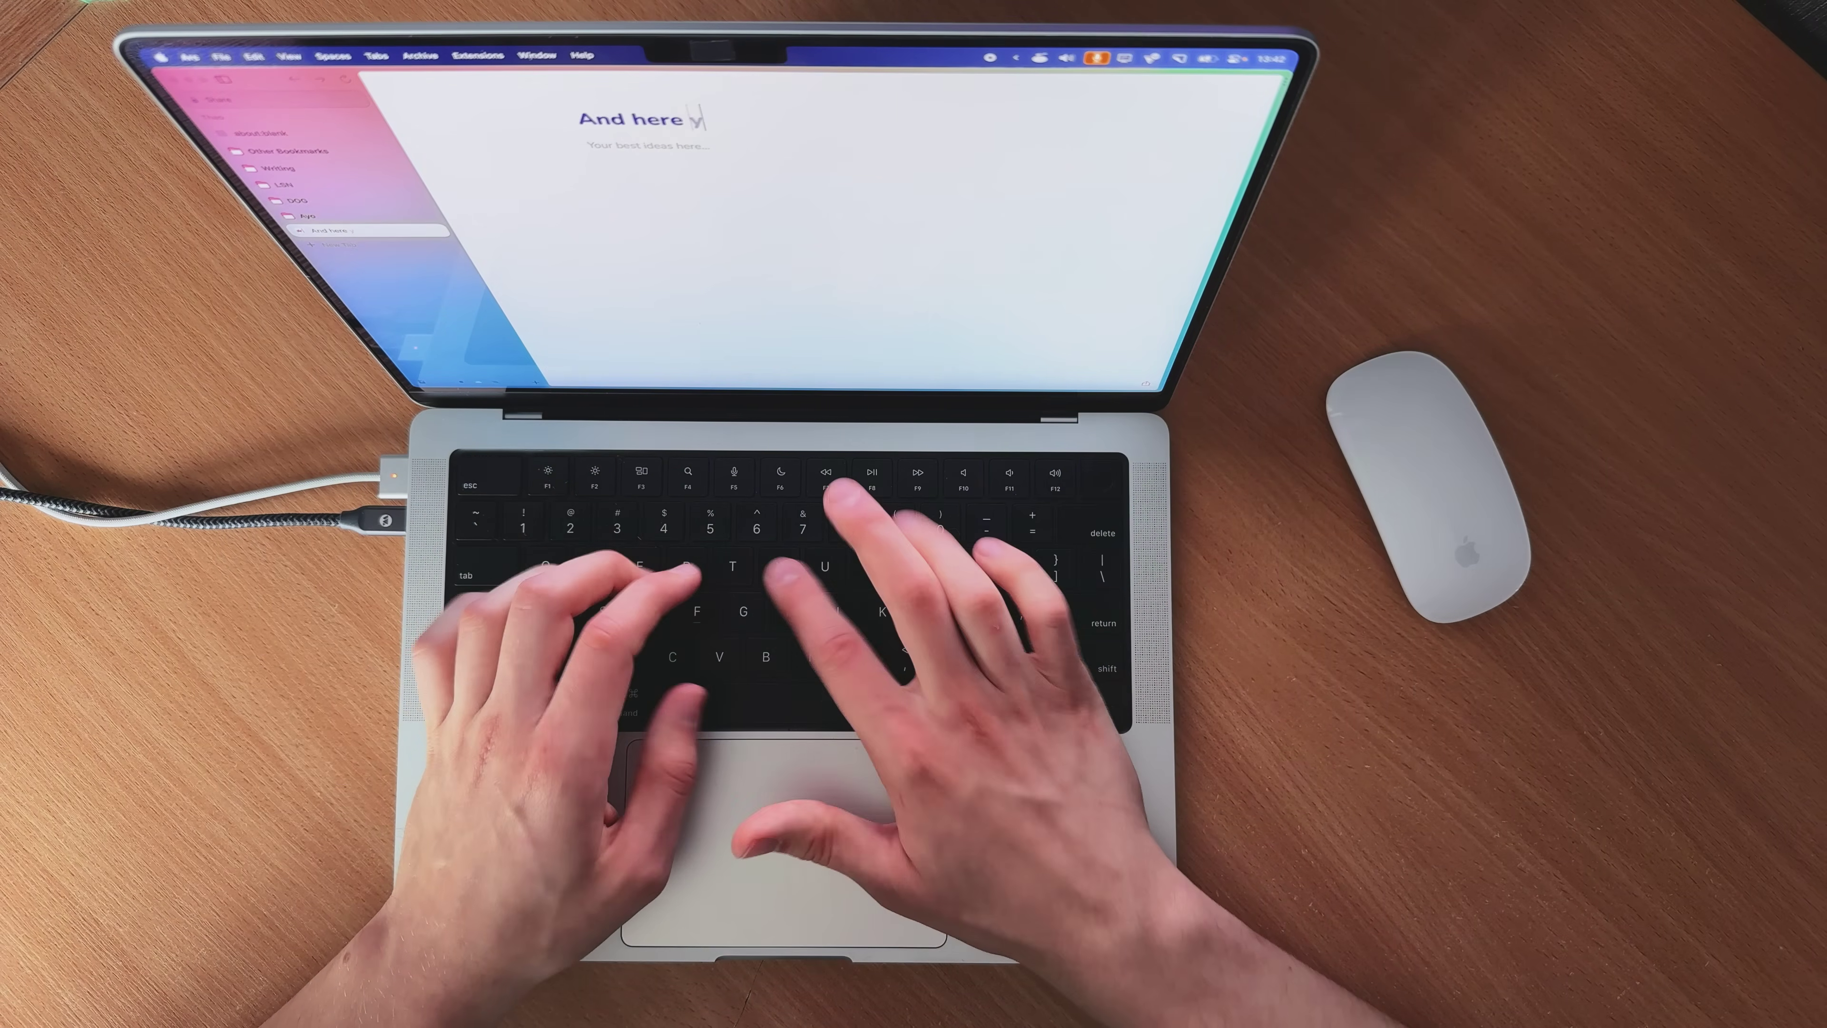
text(ou can)
text( just type an)
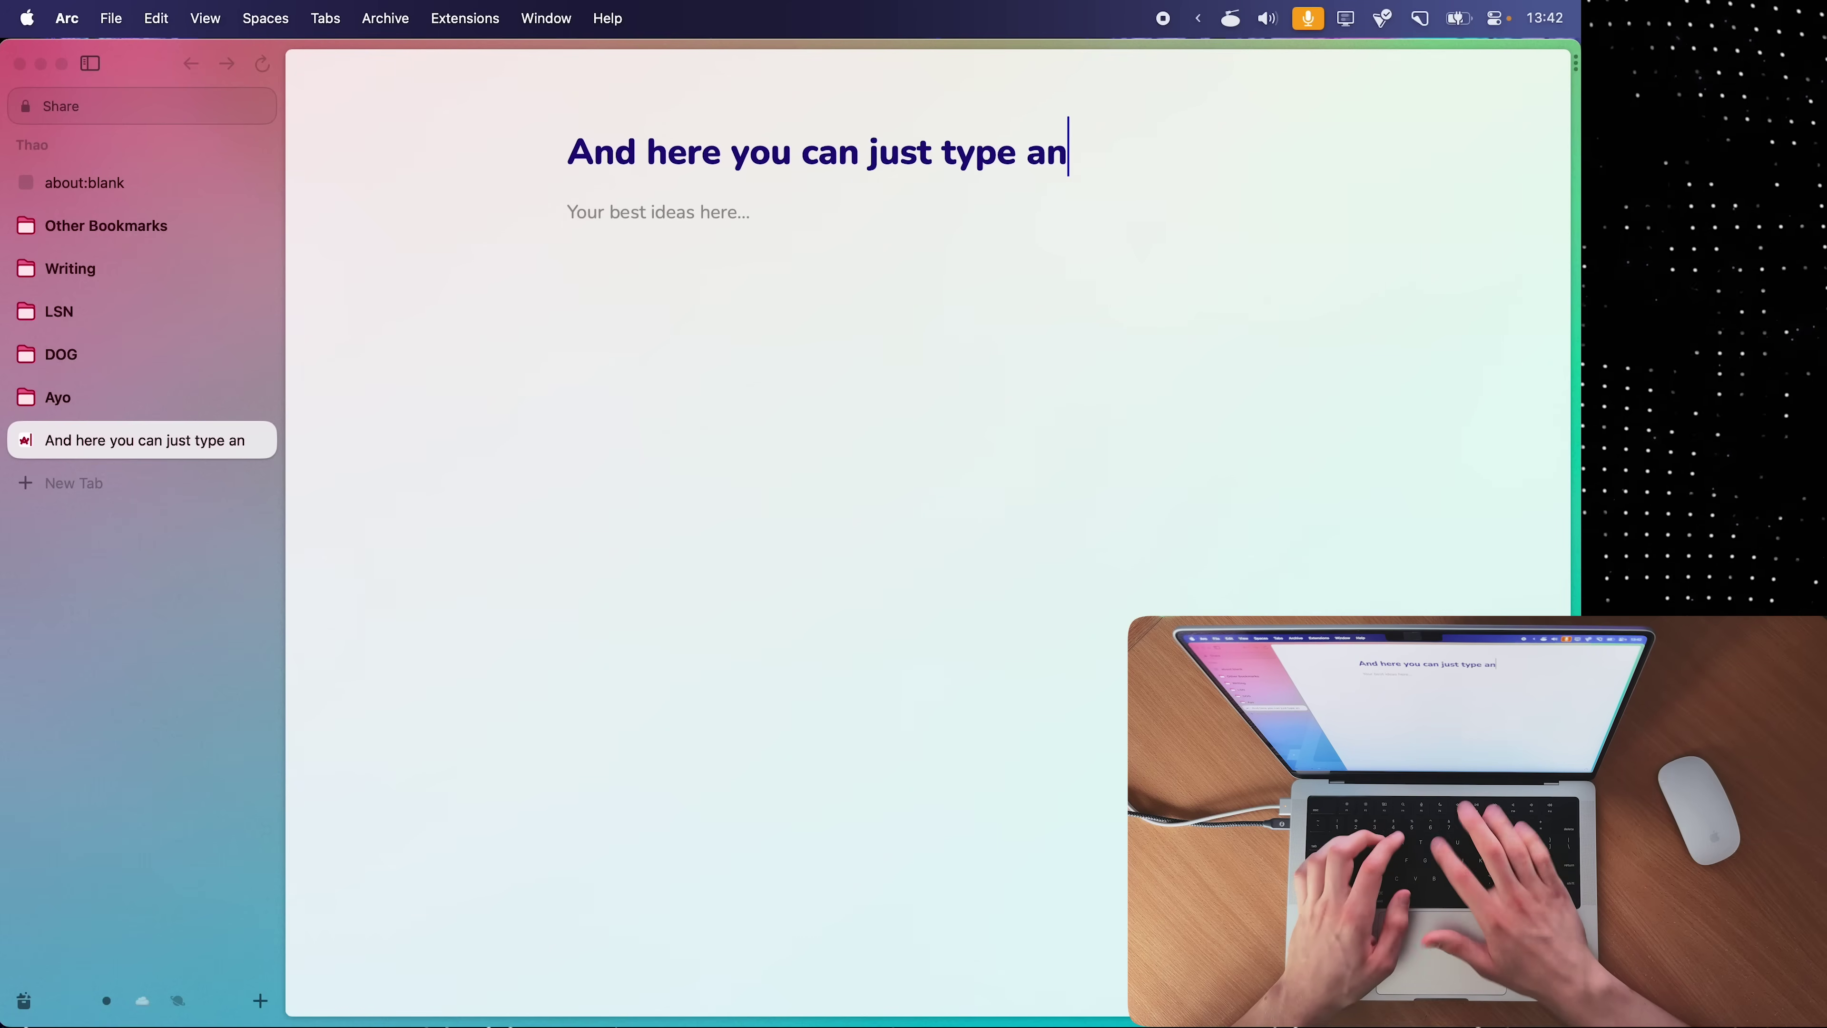
text(yting)
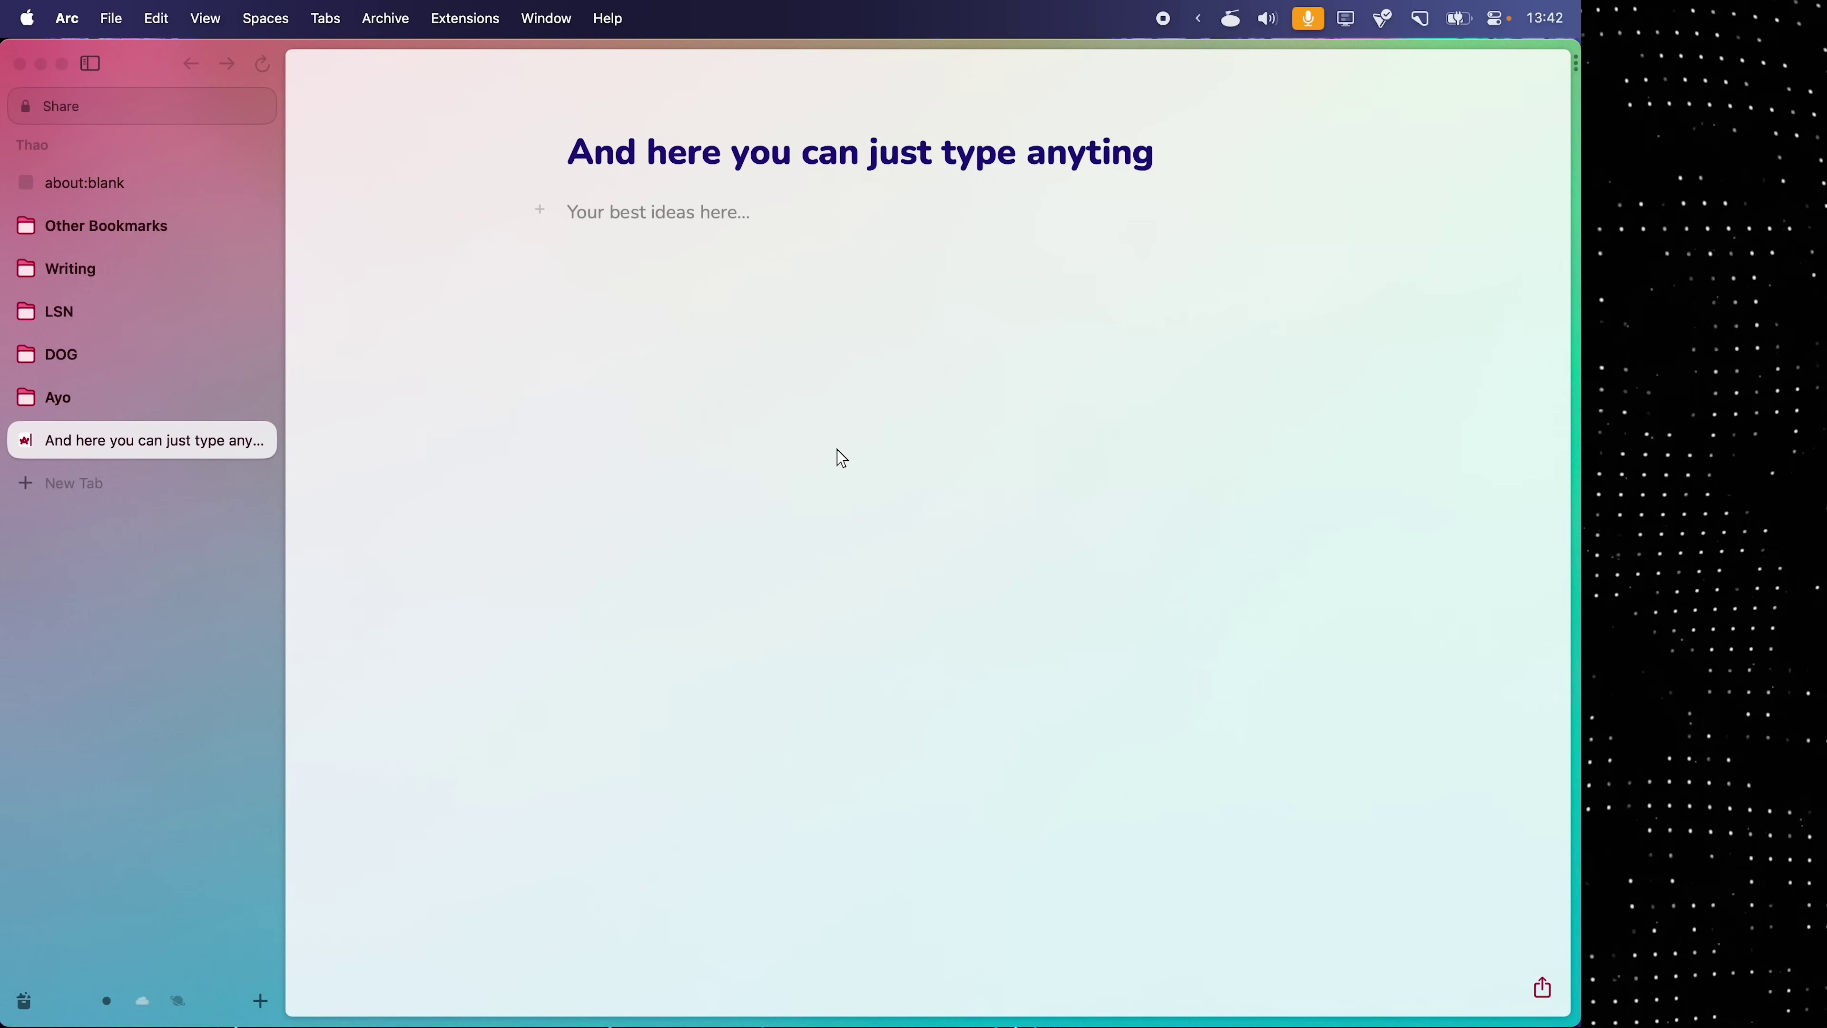
- Share the note so anyone can view it and copy its public link
click(1543, 990)
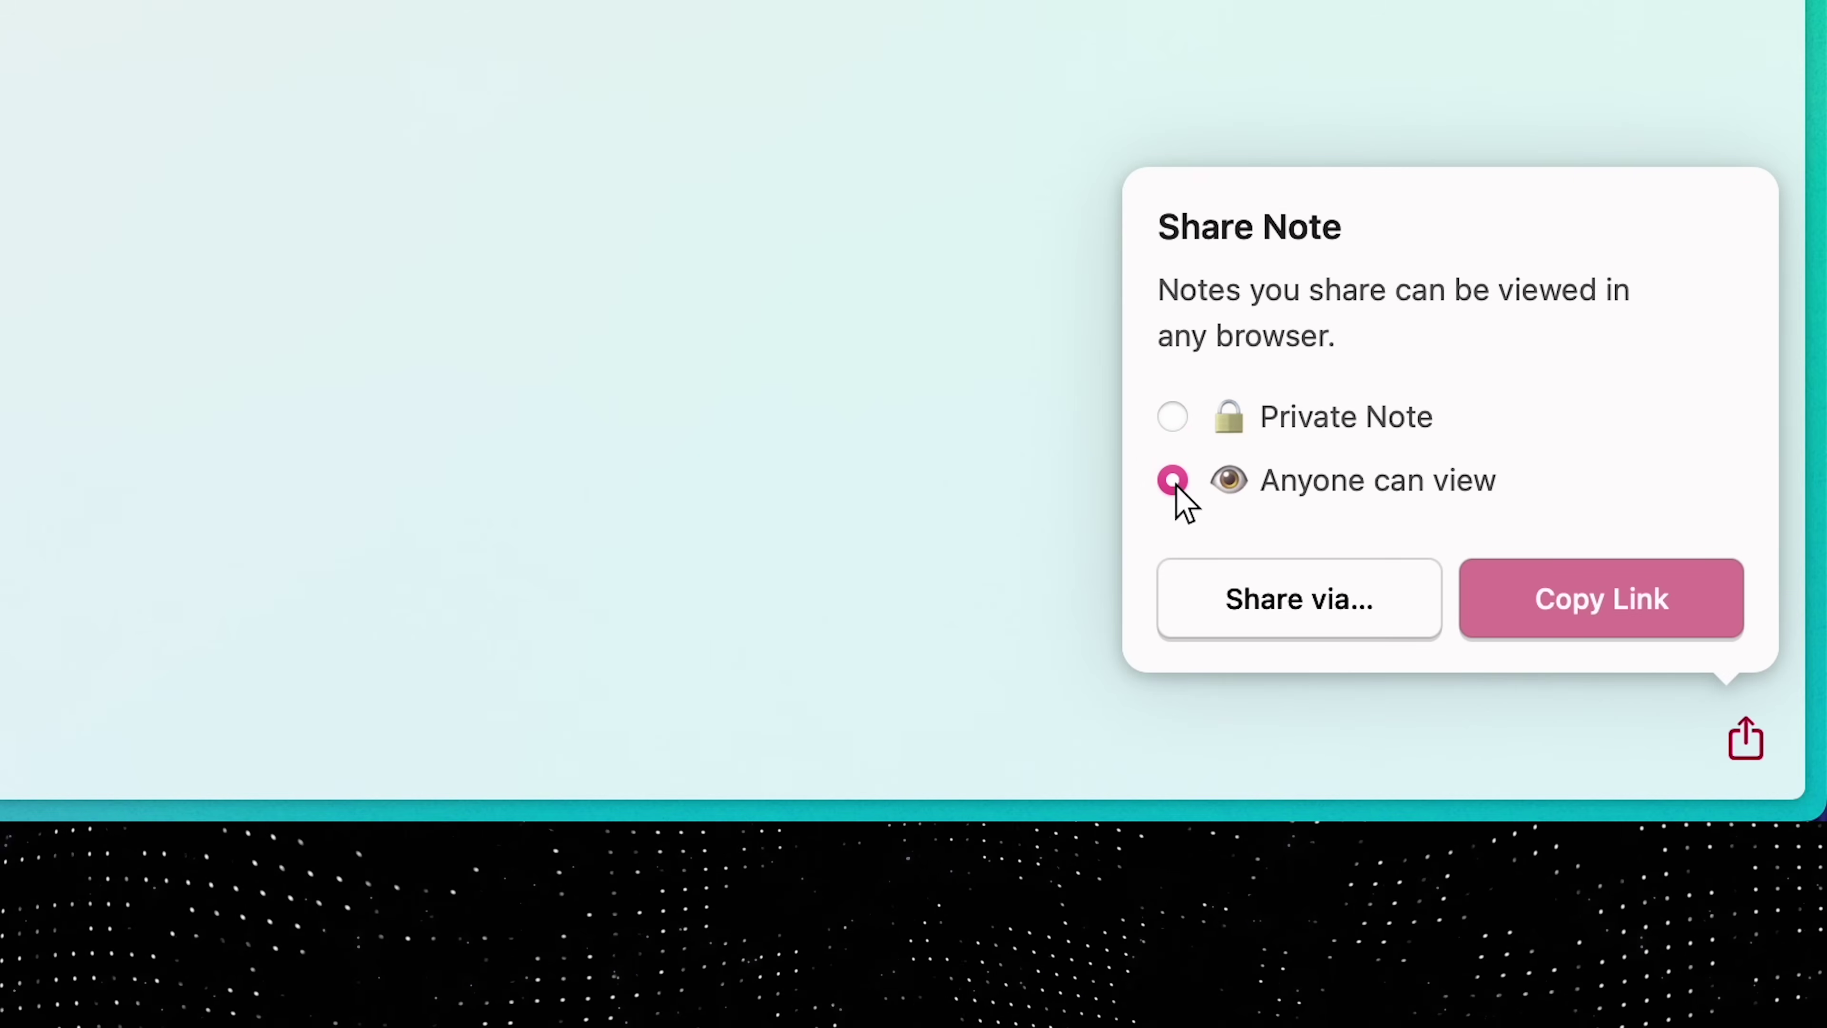
click(1683, 628)
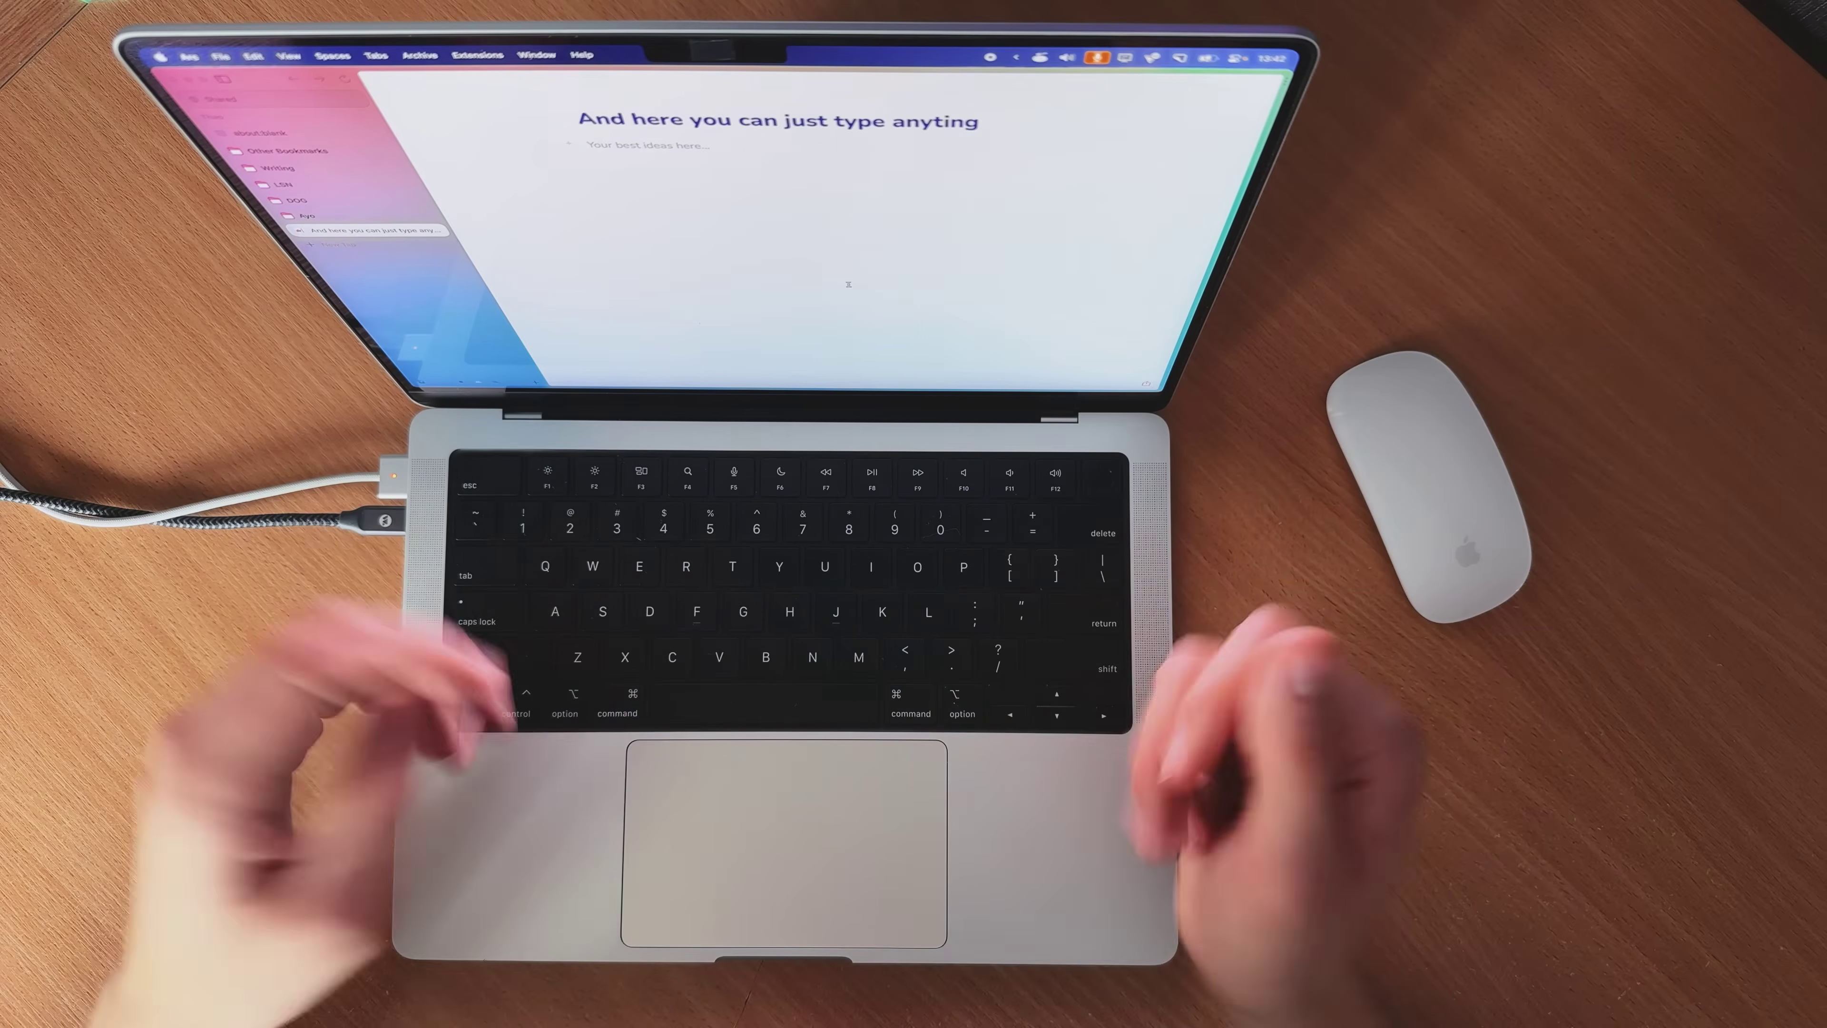
key(super+space)
- Launch Microsoft Edge to view the shared note's link, then return to the note in Arc
text(edge)
key(Return)
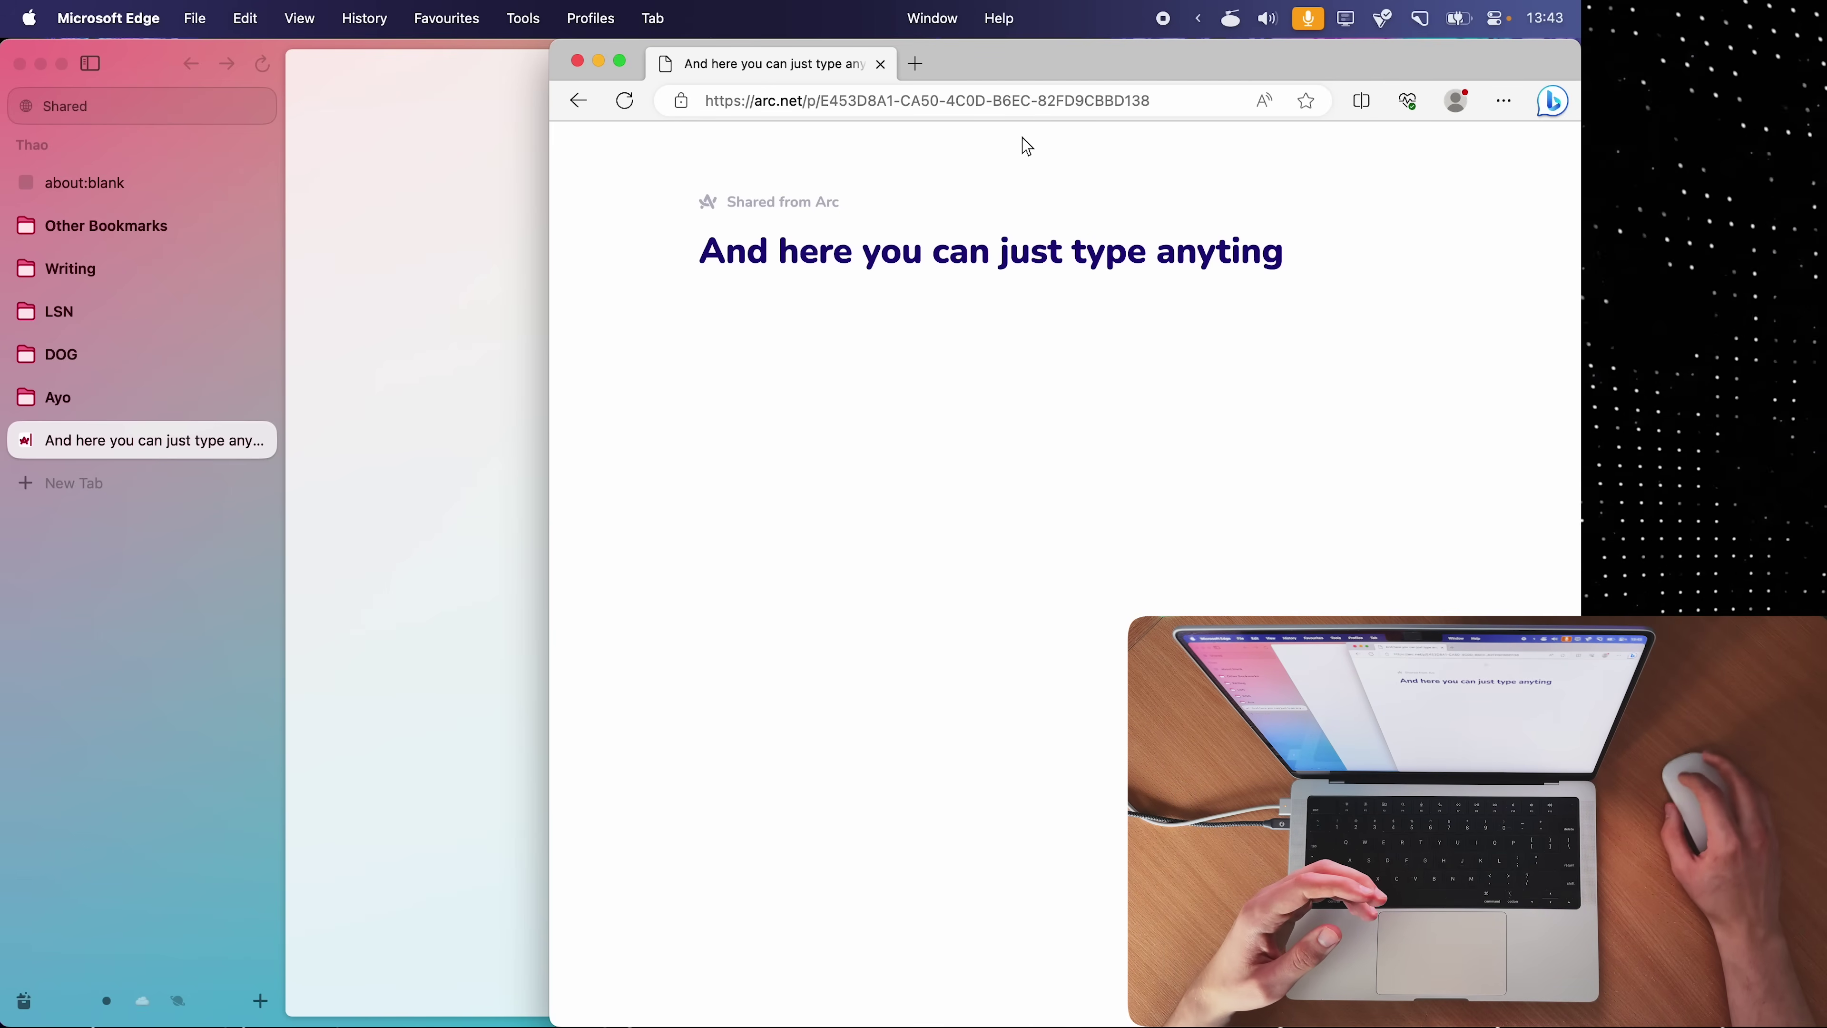
click(168, 453)
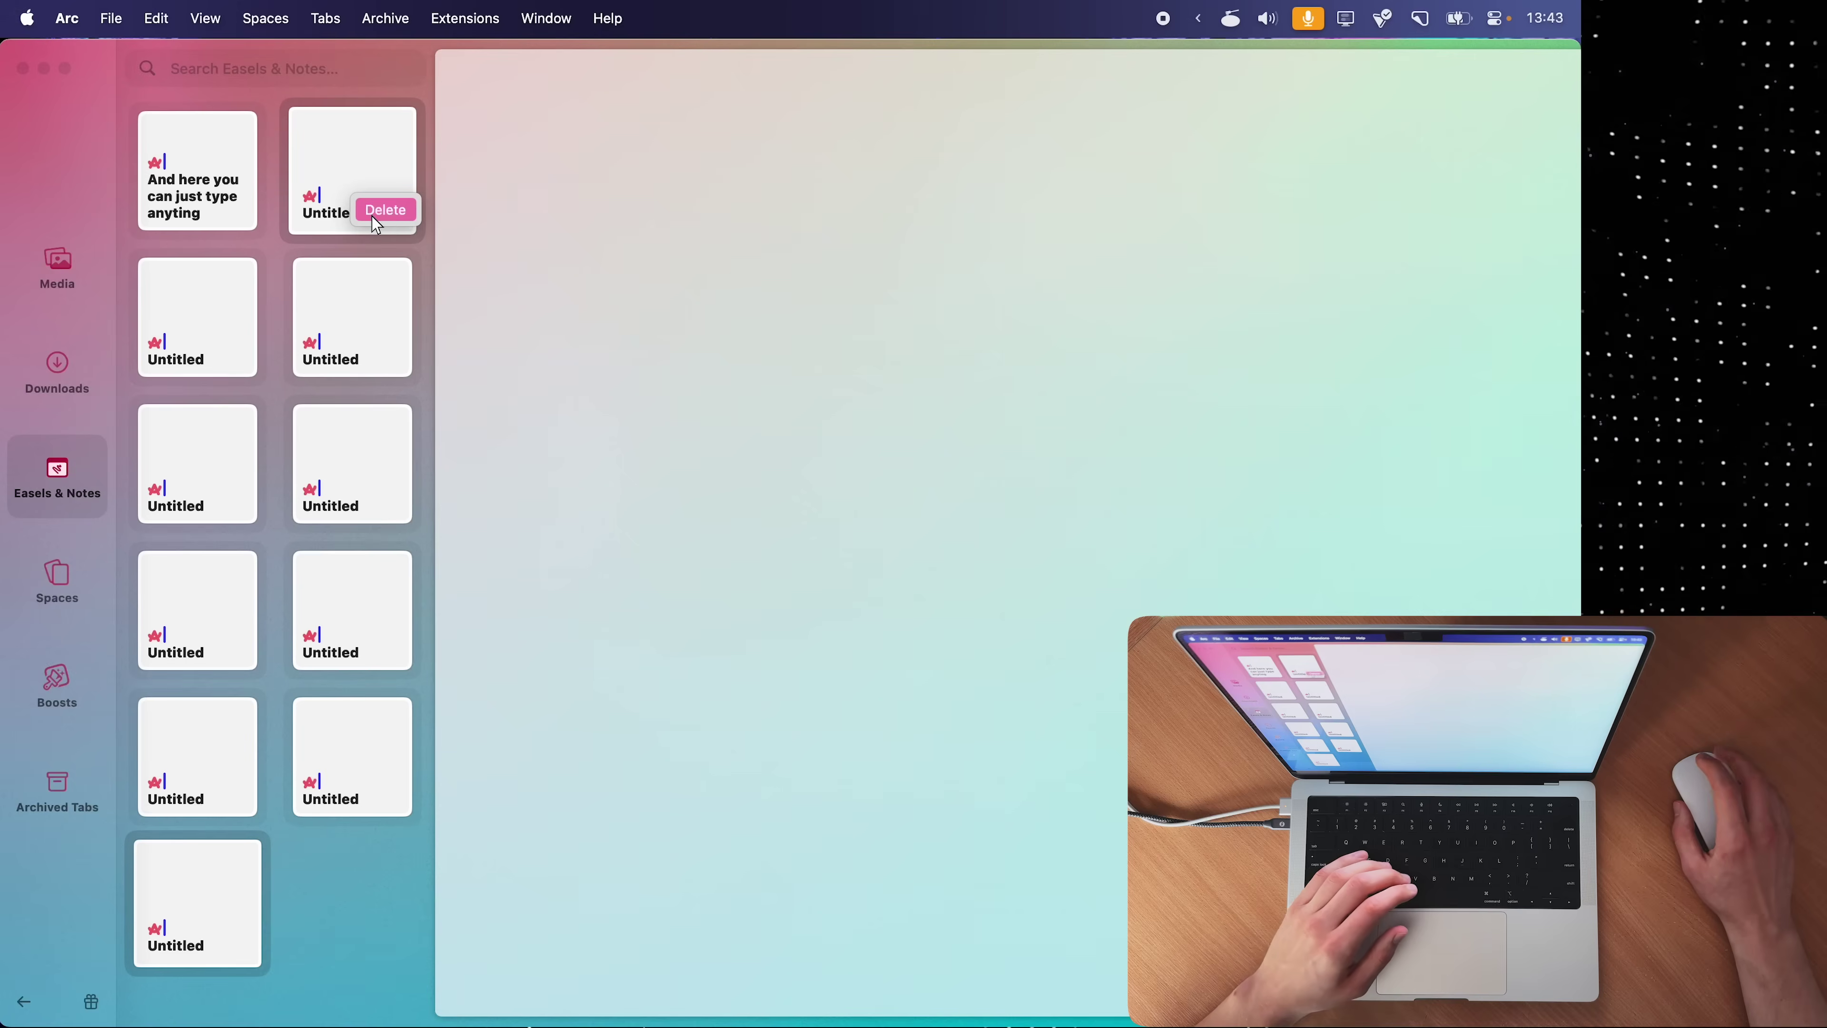
- Delete one empty Untitled note from Easels & Notes and confirm the deletion
click(371, 212)
click(931, 611)
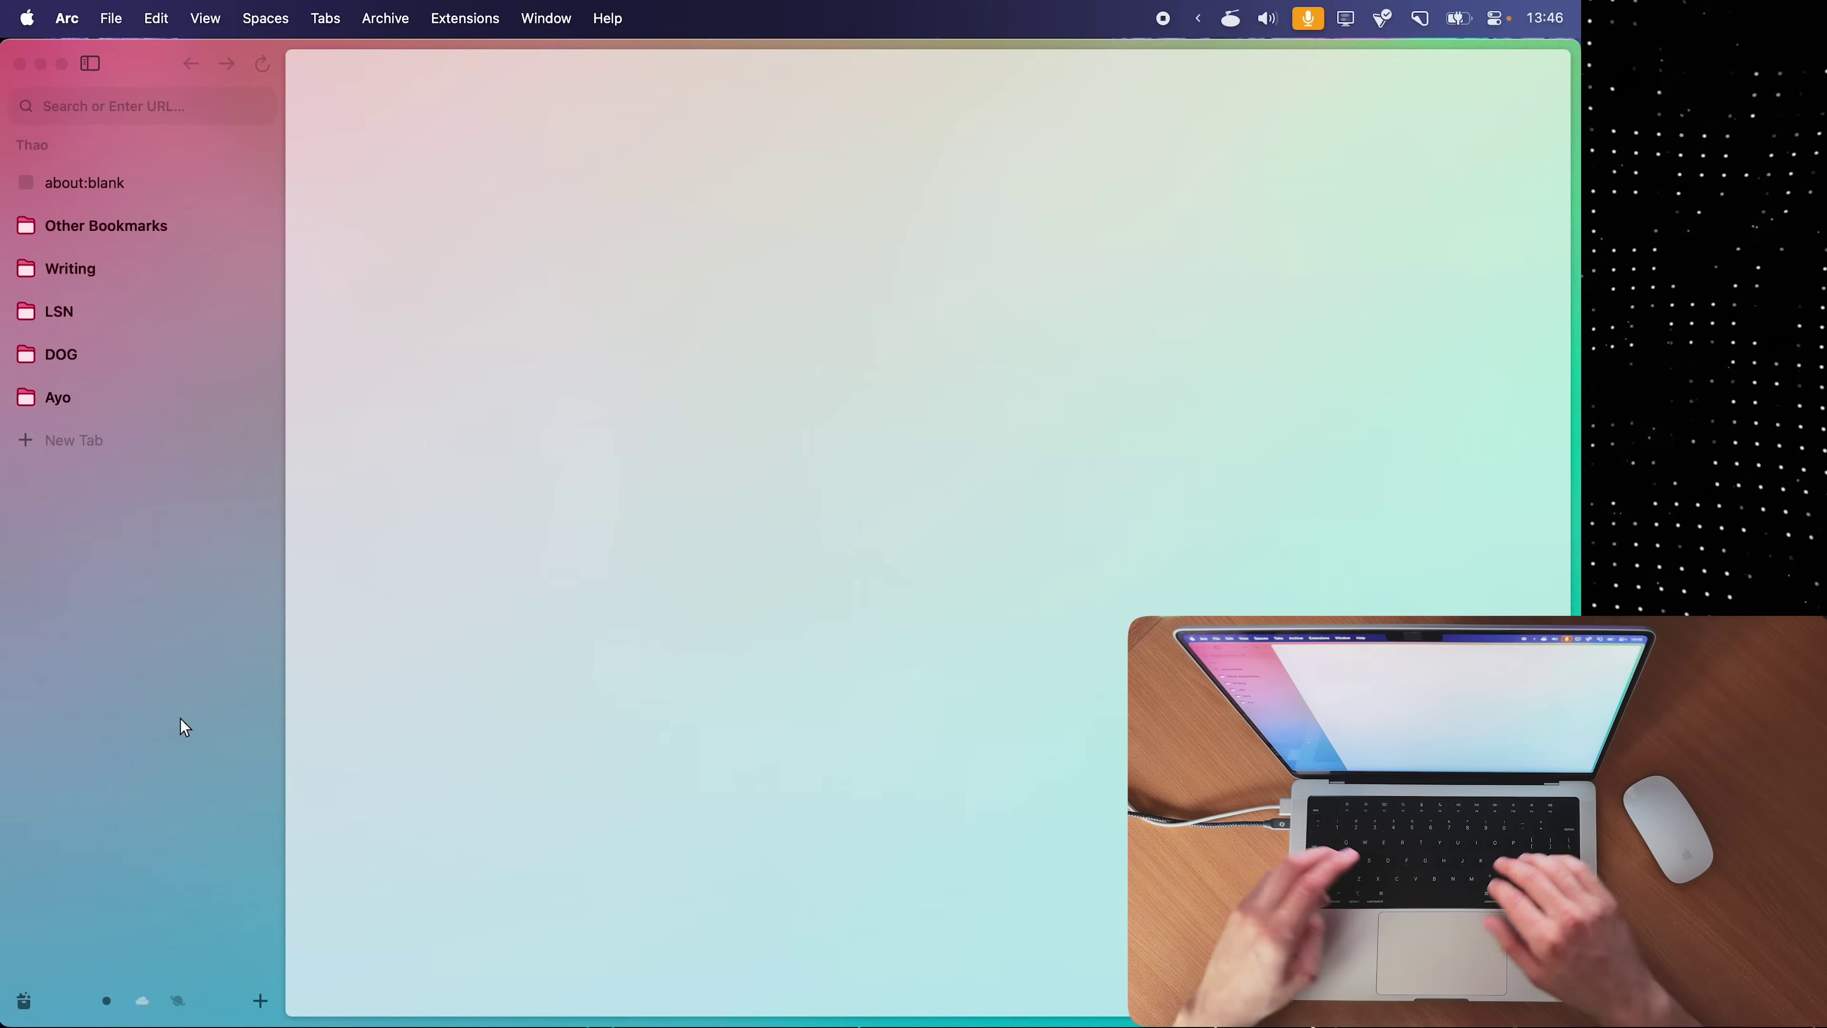
- Create four new note tabs, select and move them lower, then clear them away
key(ctrl+super+n)
key(ctrl+super+n)
key(ctrl+super+n)
key(ctrl+super+n)
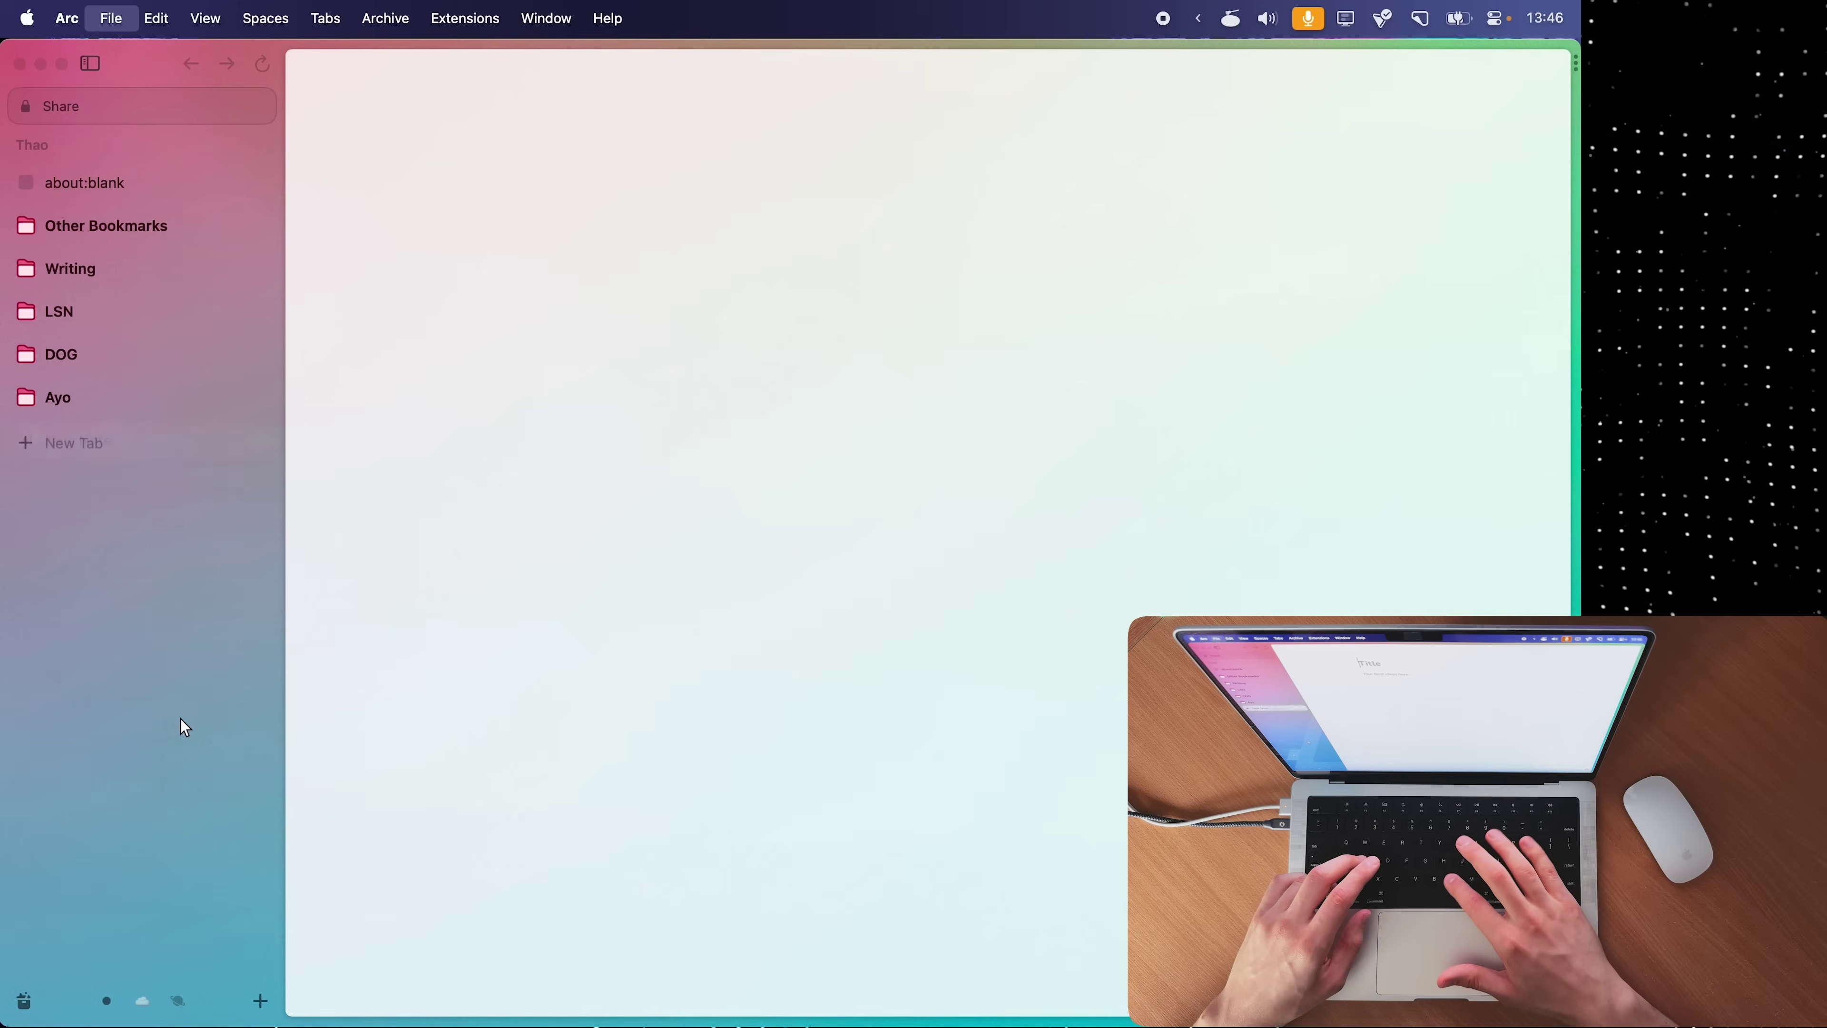
shift+click(104, 440)
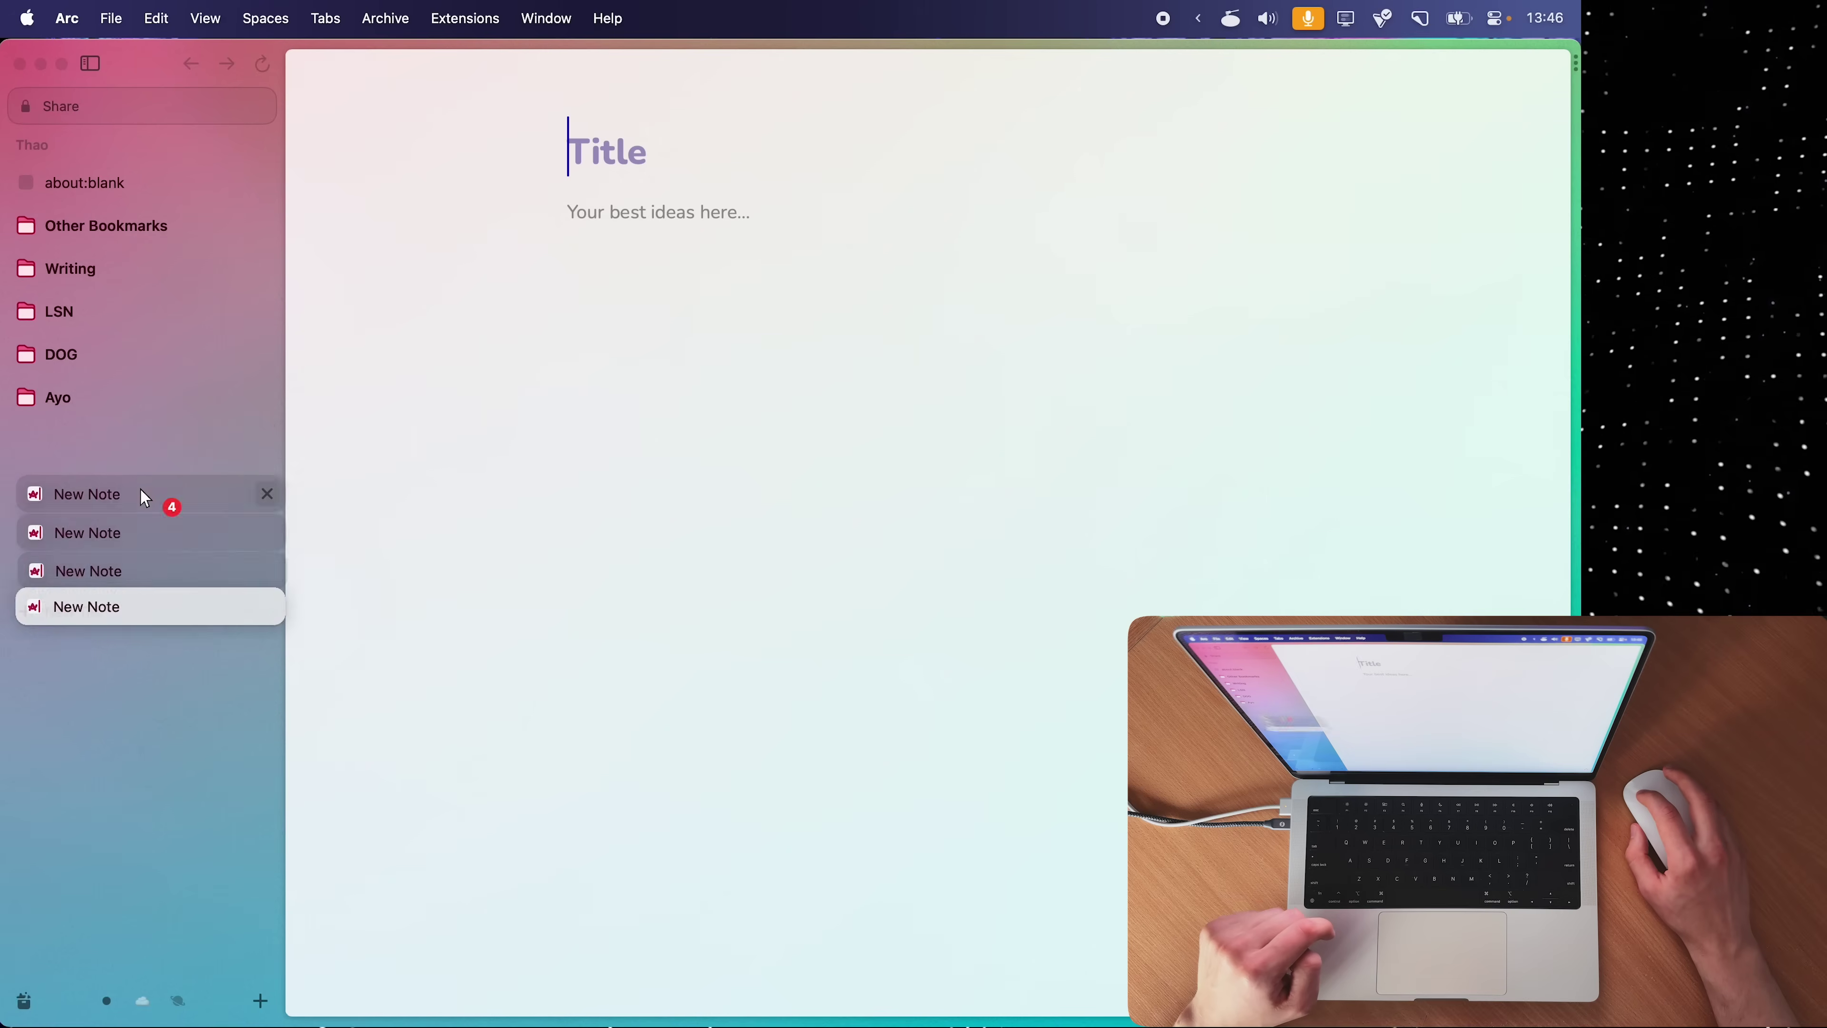
drag(139, 490, 110, 562)
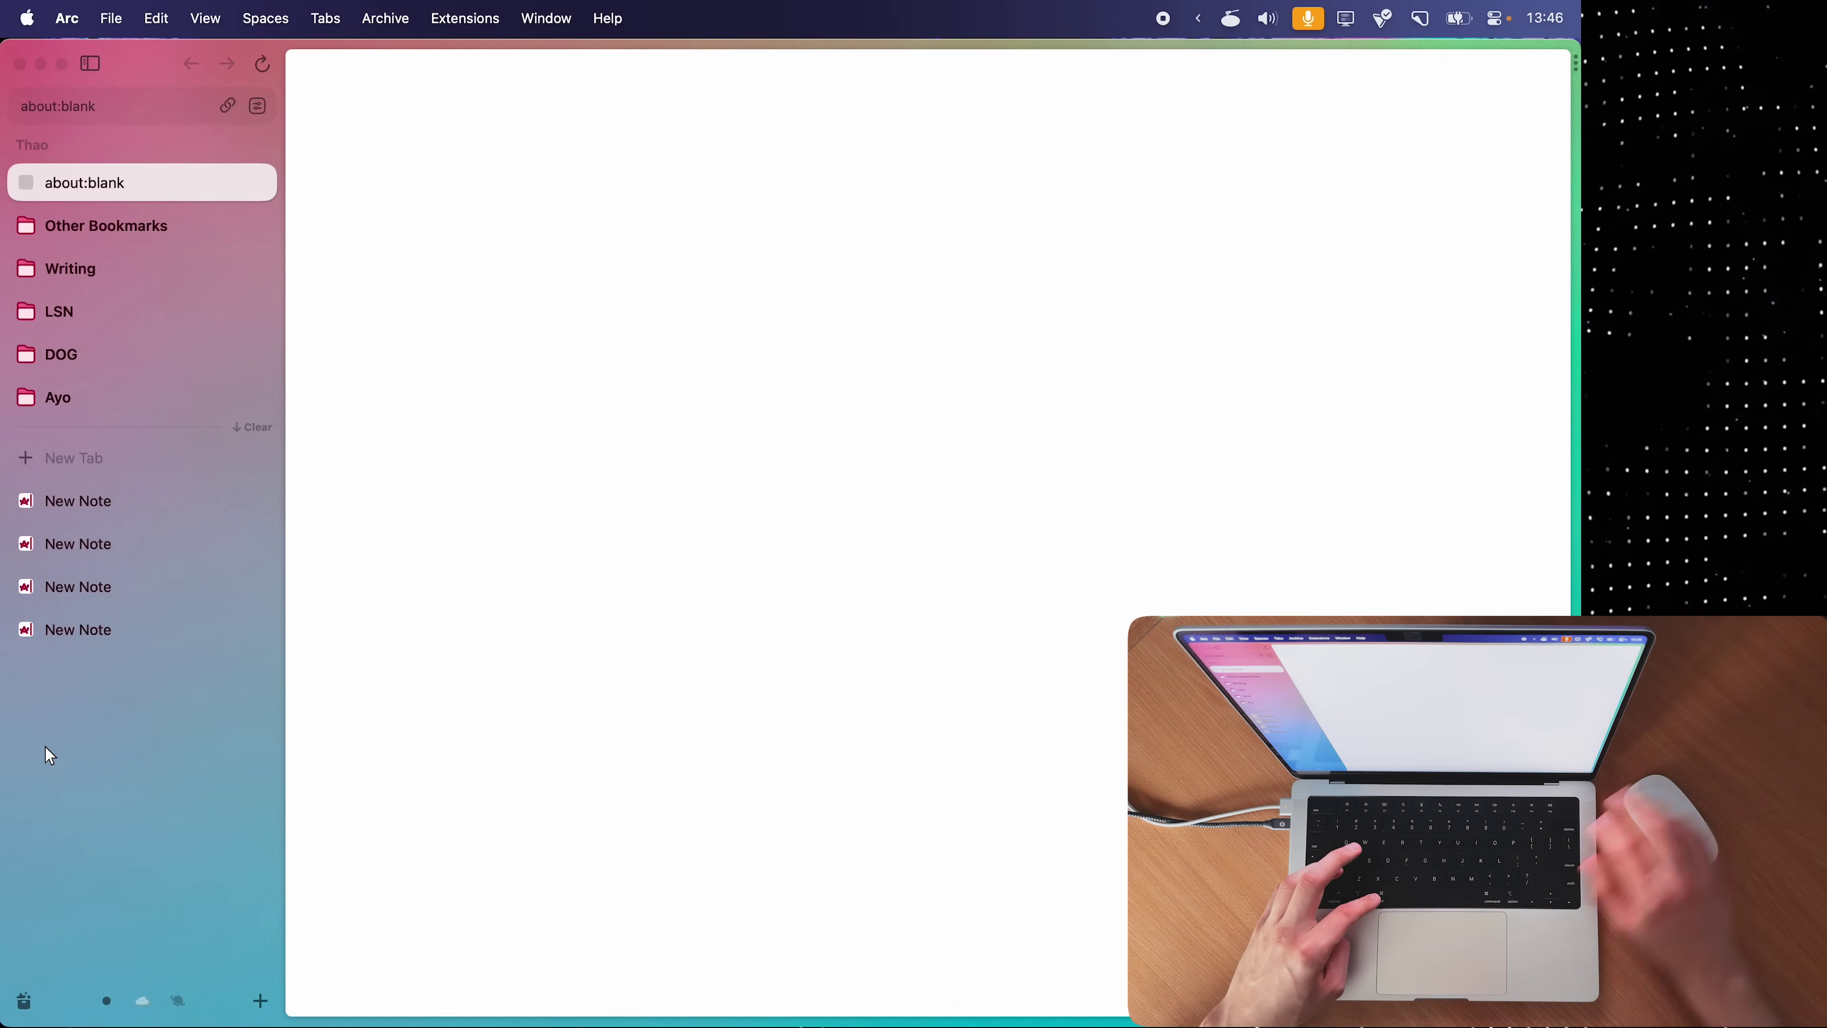
key(super+shift+k)
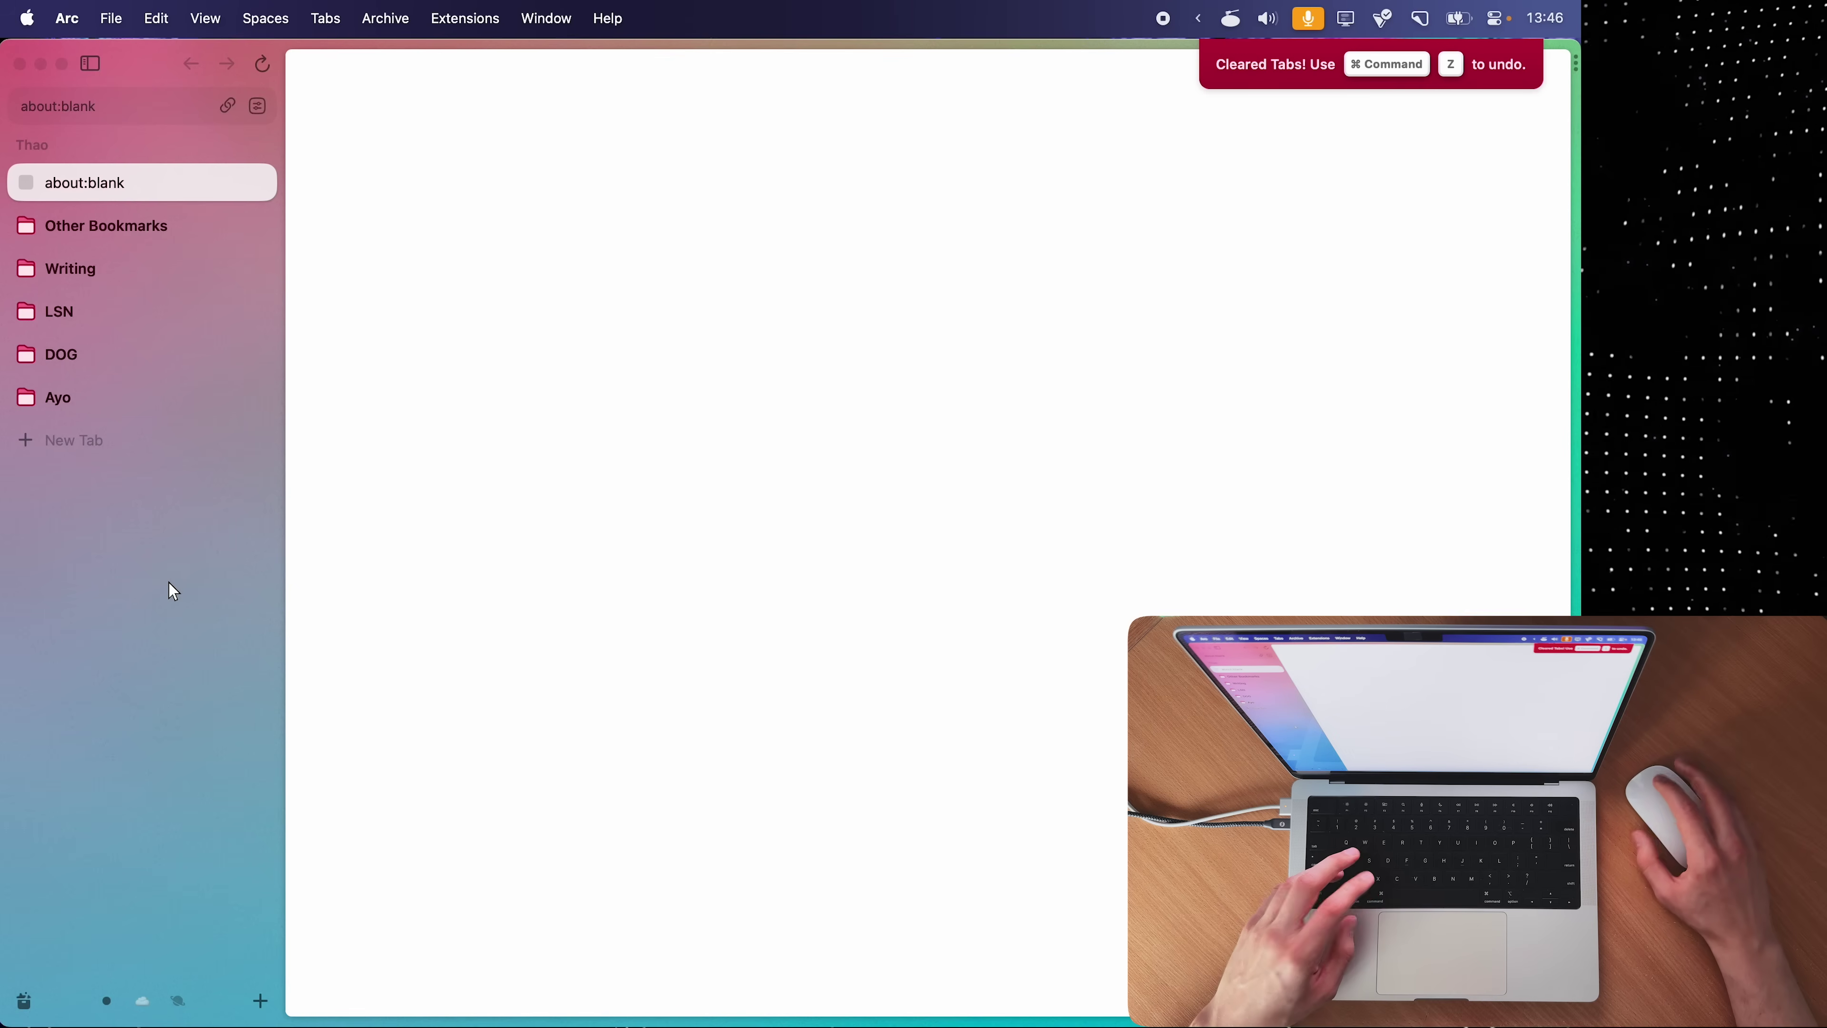
- Undo the clearing, clear the unpinned New Note tabs again, and create a fresh note
key(super+z)
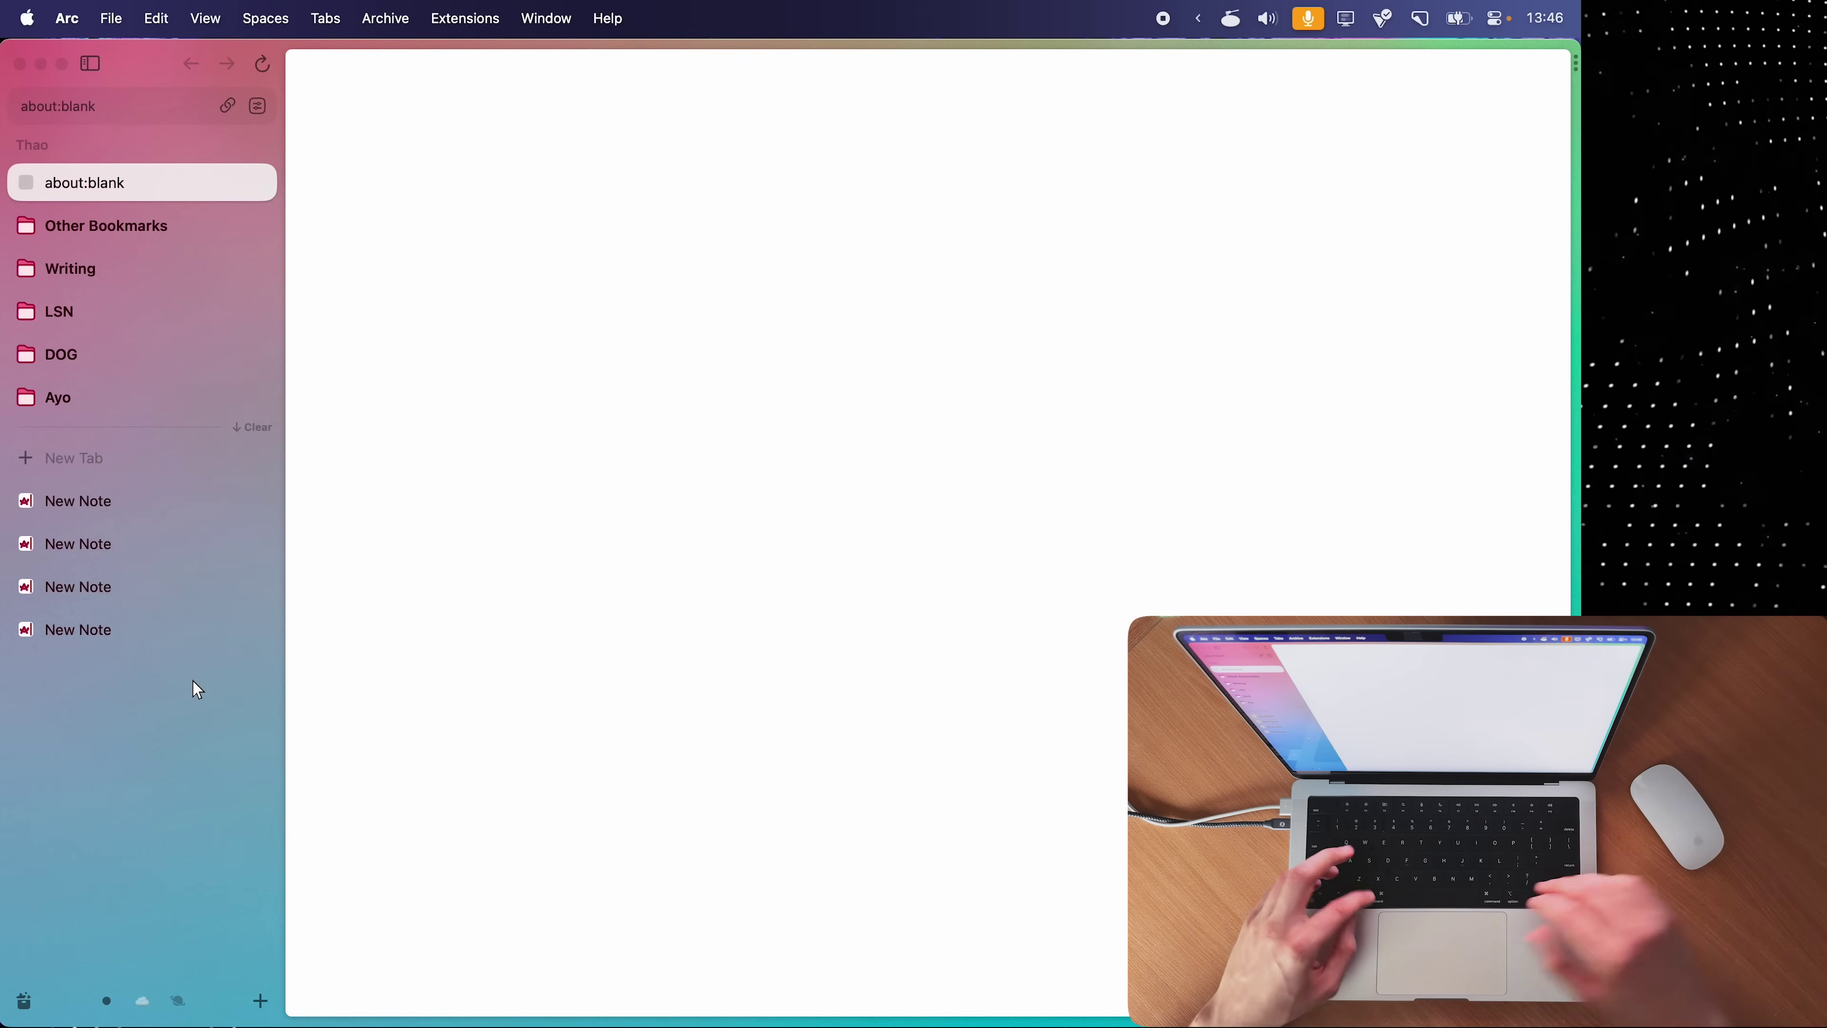
key(super+shift+k)
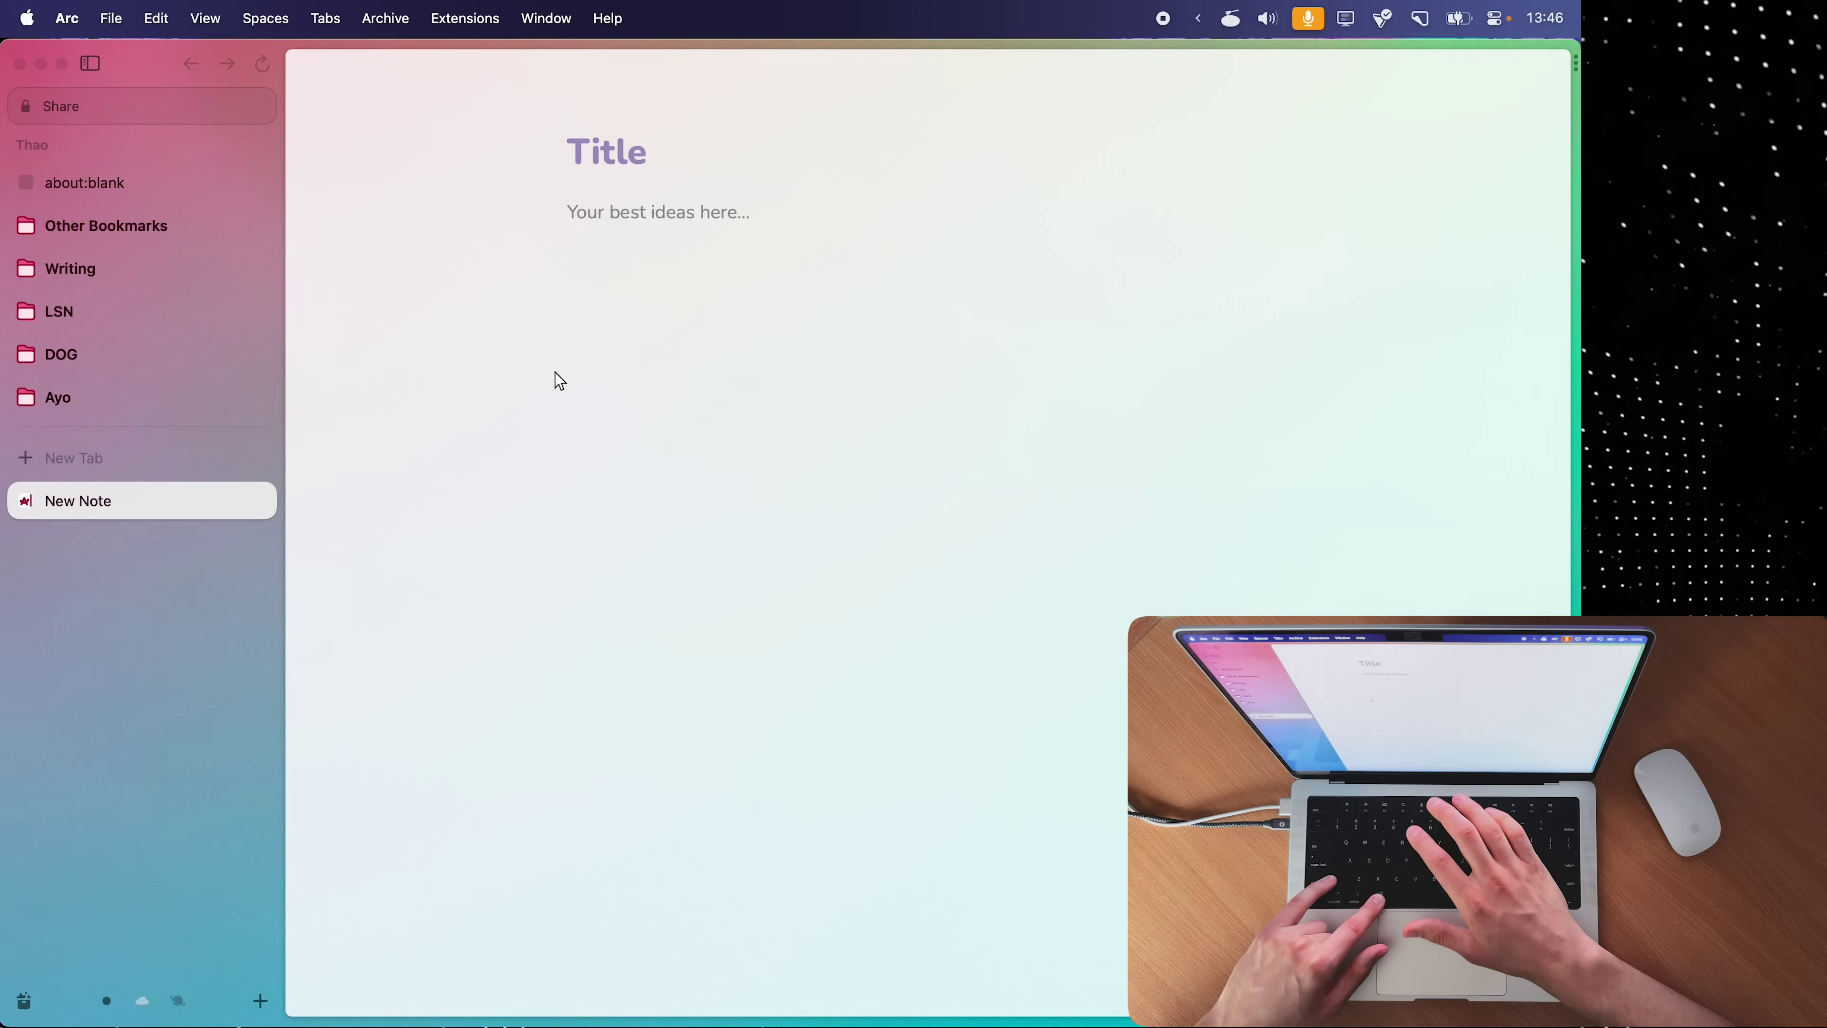
key(ctrl+super+n)
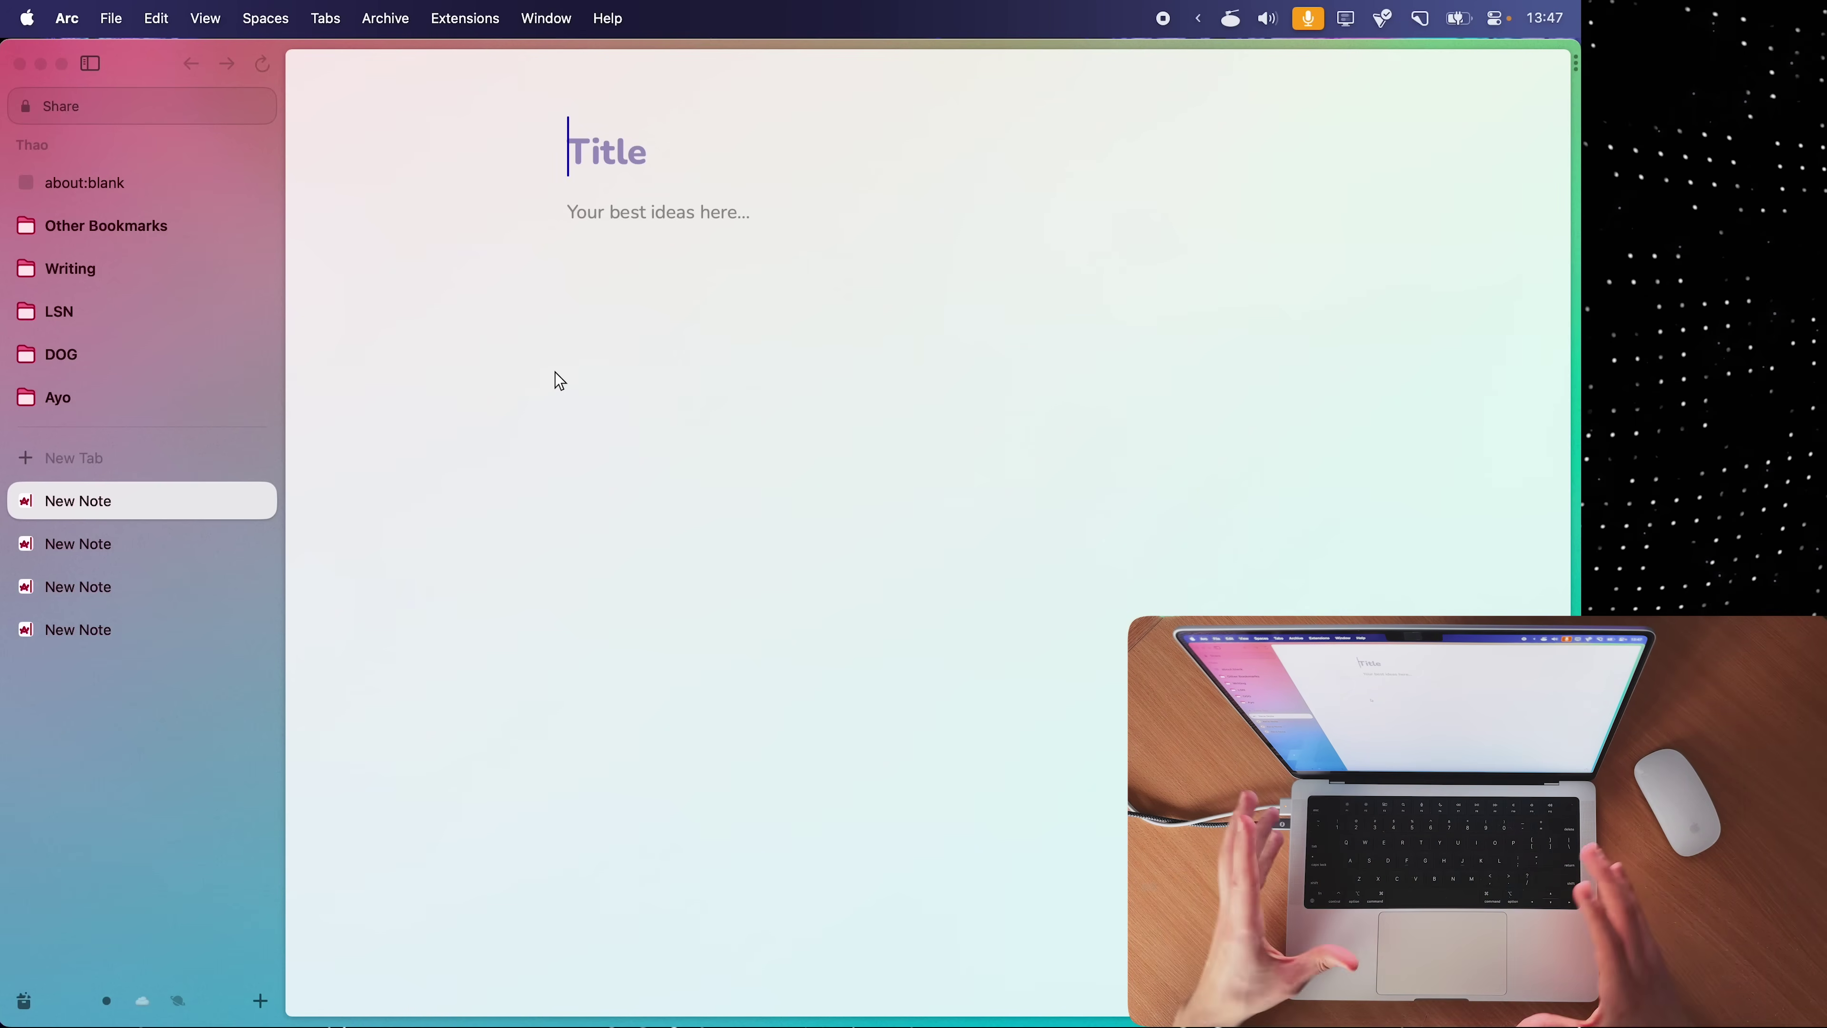
- Cycle through open tabs with Ctrl+Tab, landing on the second, then the third New Note tab
key(ctrl+Tab)
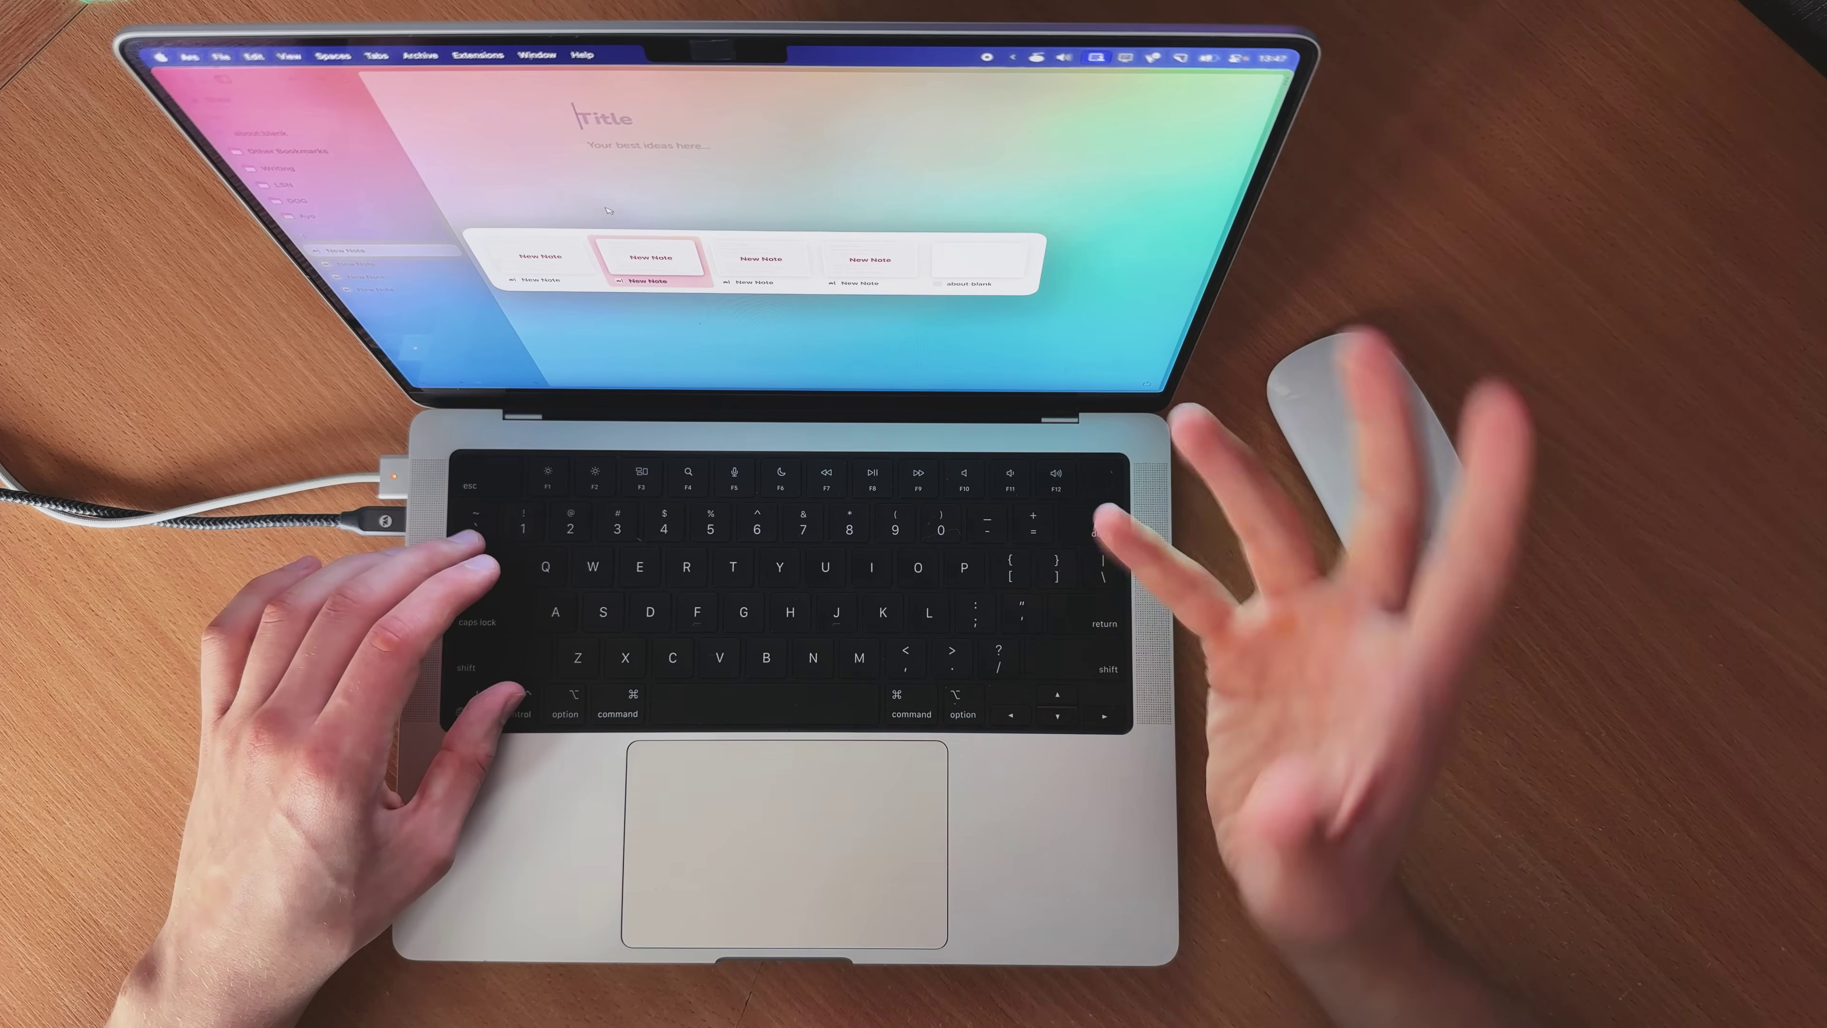
key(ctrl+Tab)
key(ctrl+Tab)
key(ctrl+Tab)
key(ctrl+Tab)
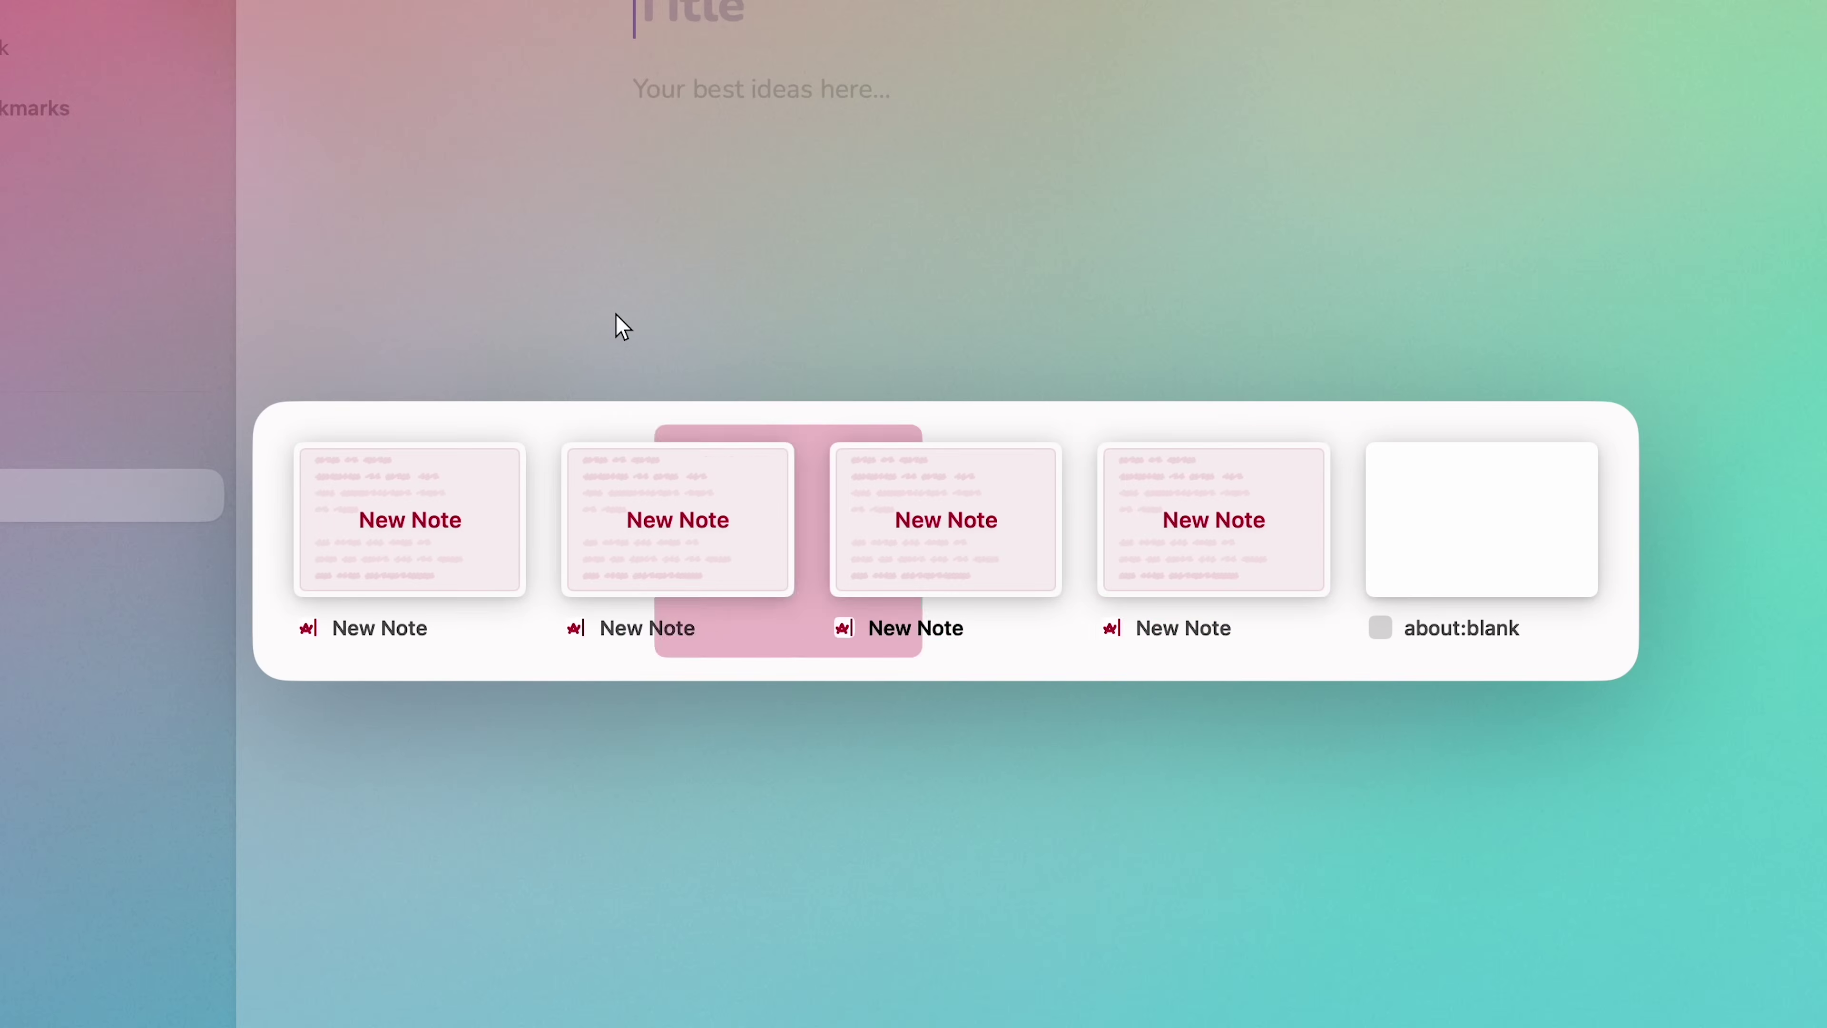
key(ctrl+Tab)
key(ctrl+Tab)
key(ctrl+Tab)
key(ctrl+Tab)
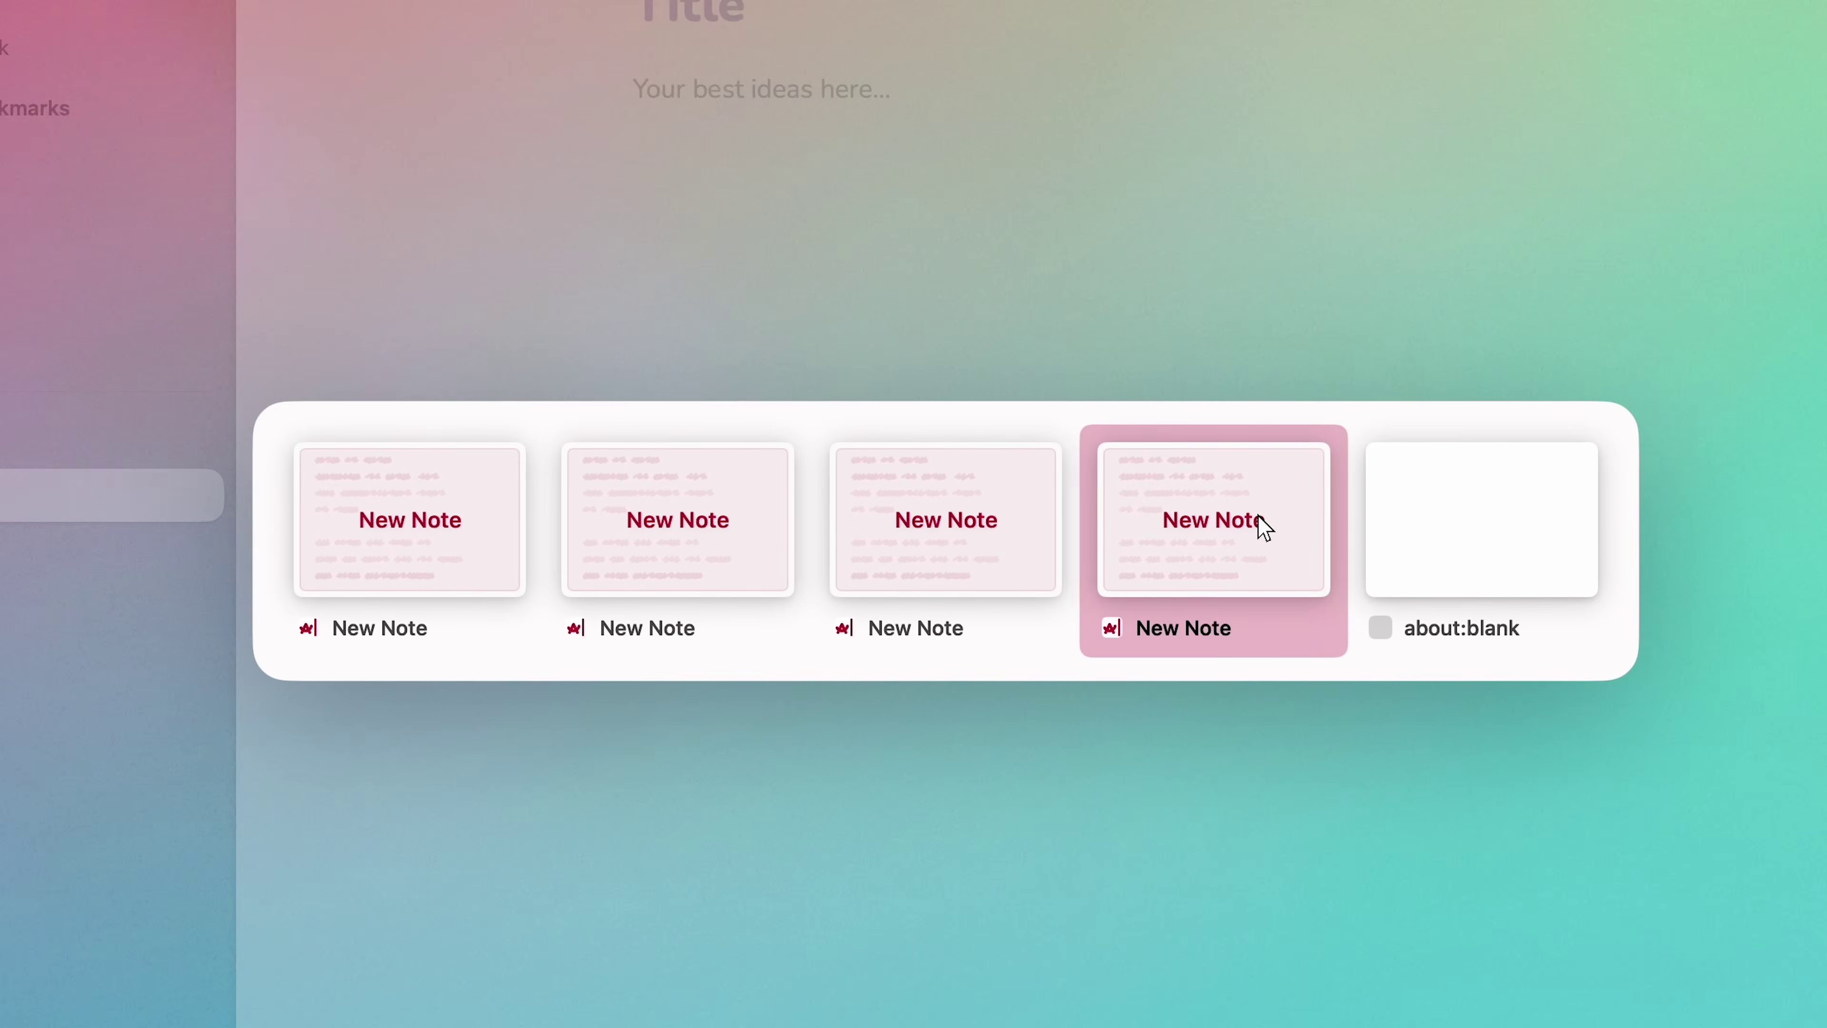
click(633, 621)
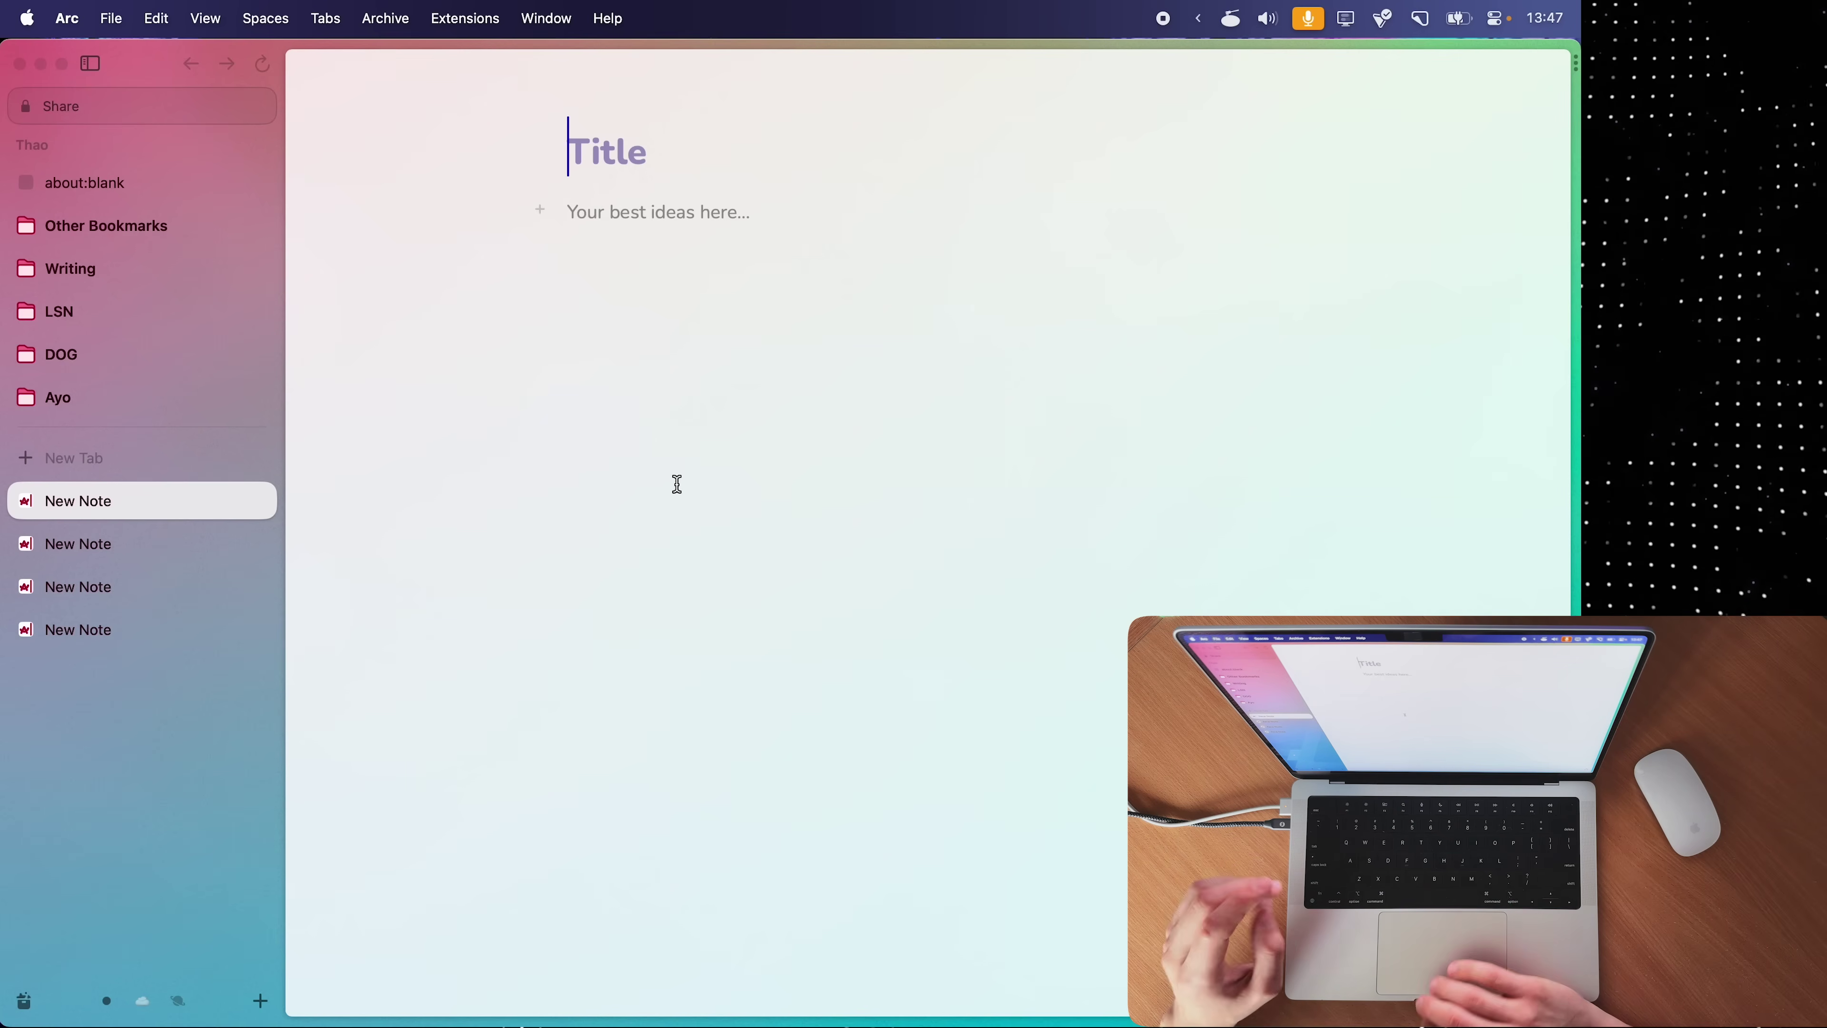
key(ctrl+Tab)
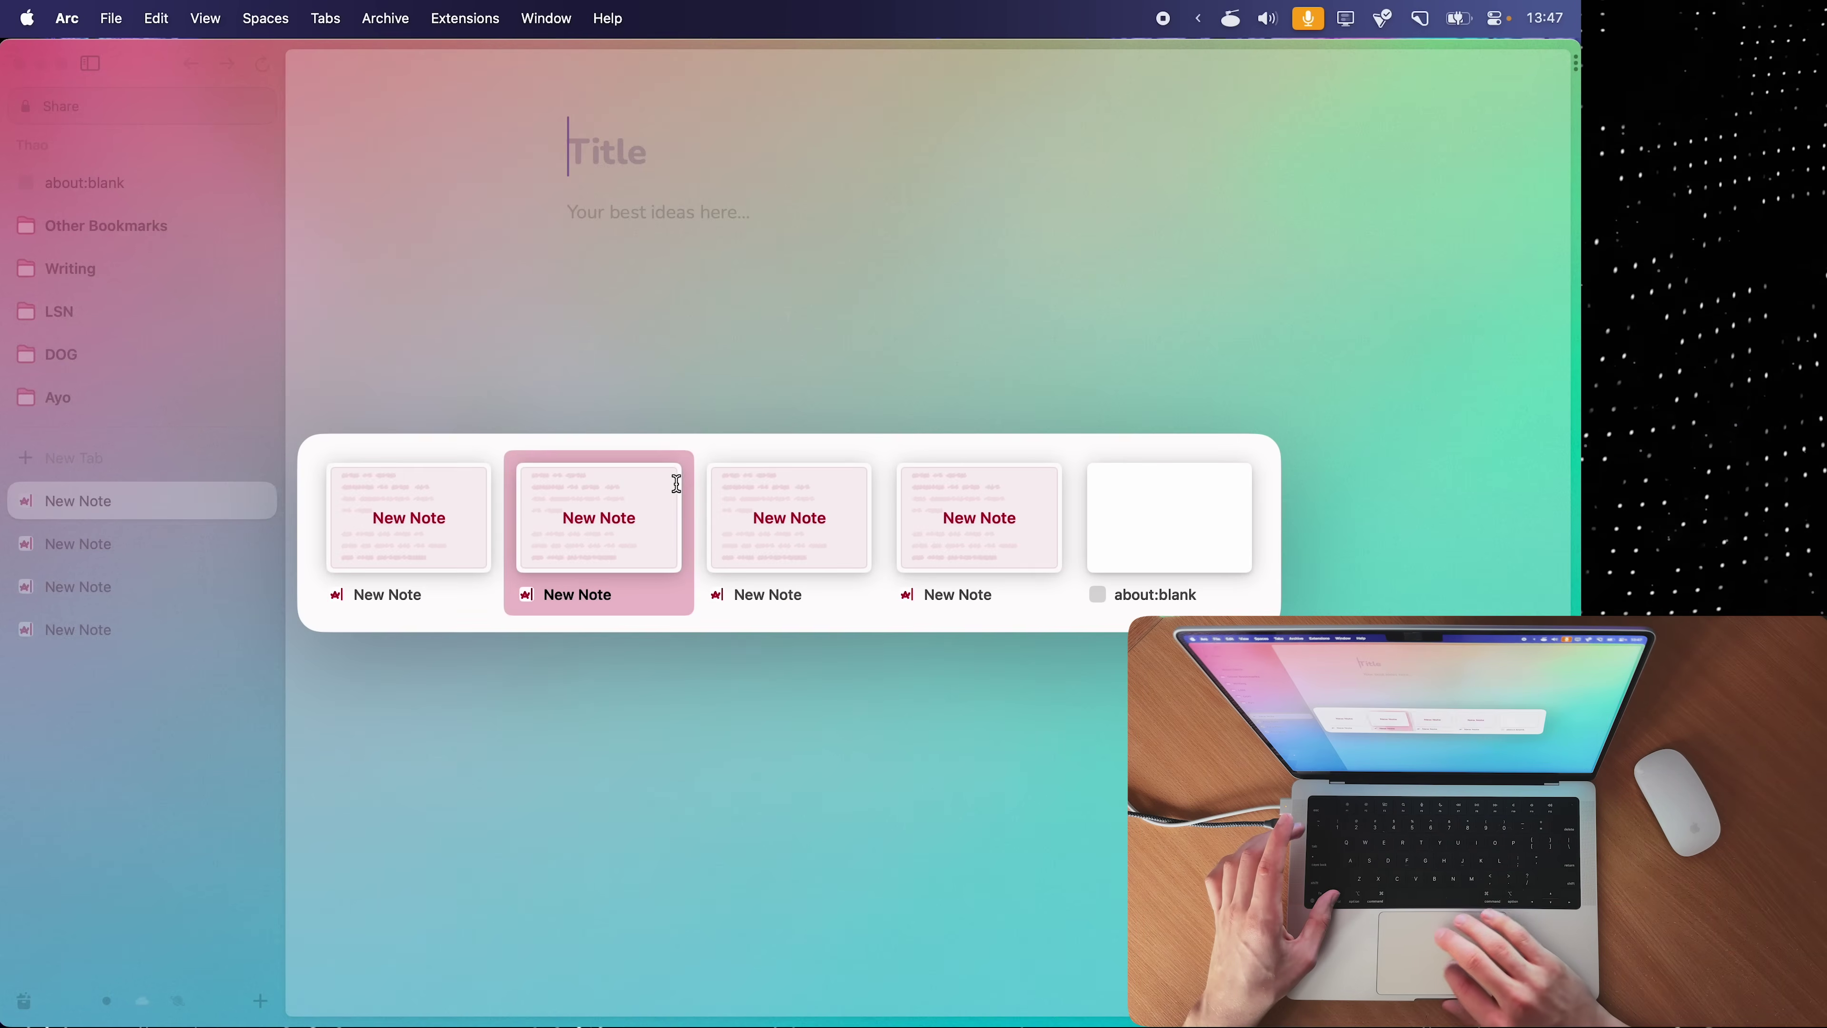
click(750, 559)
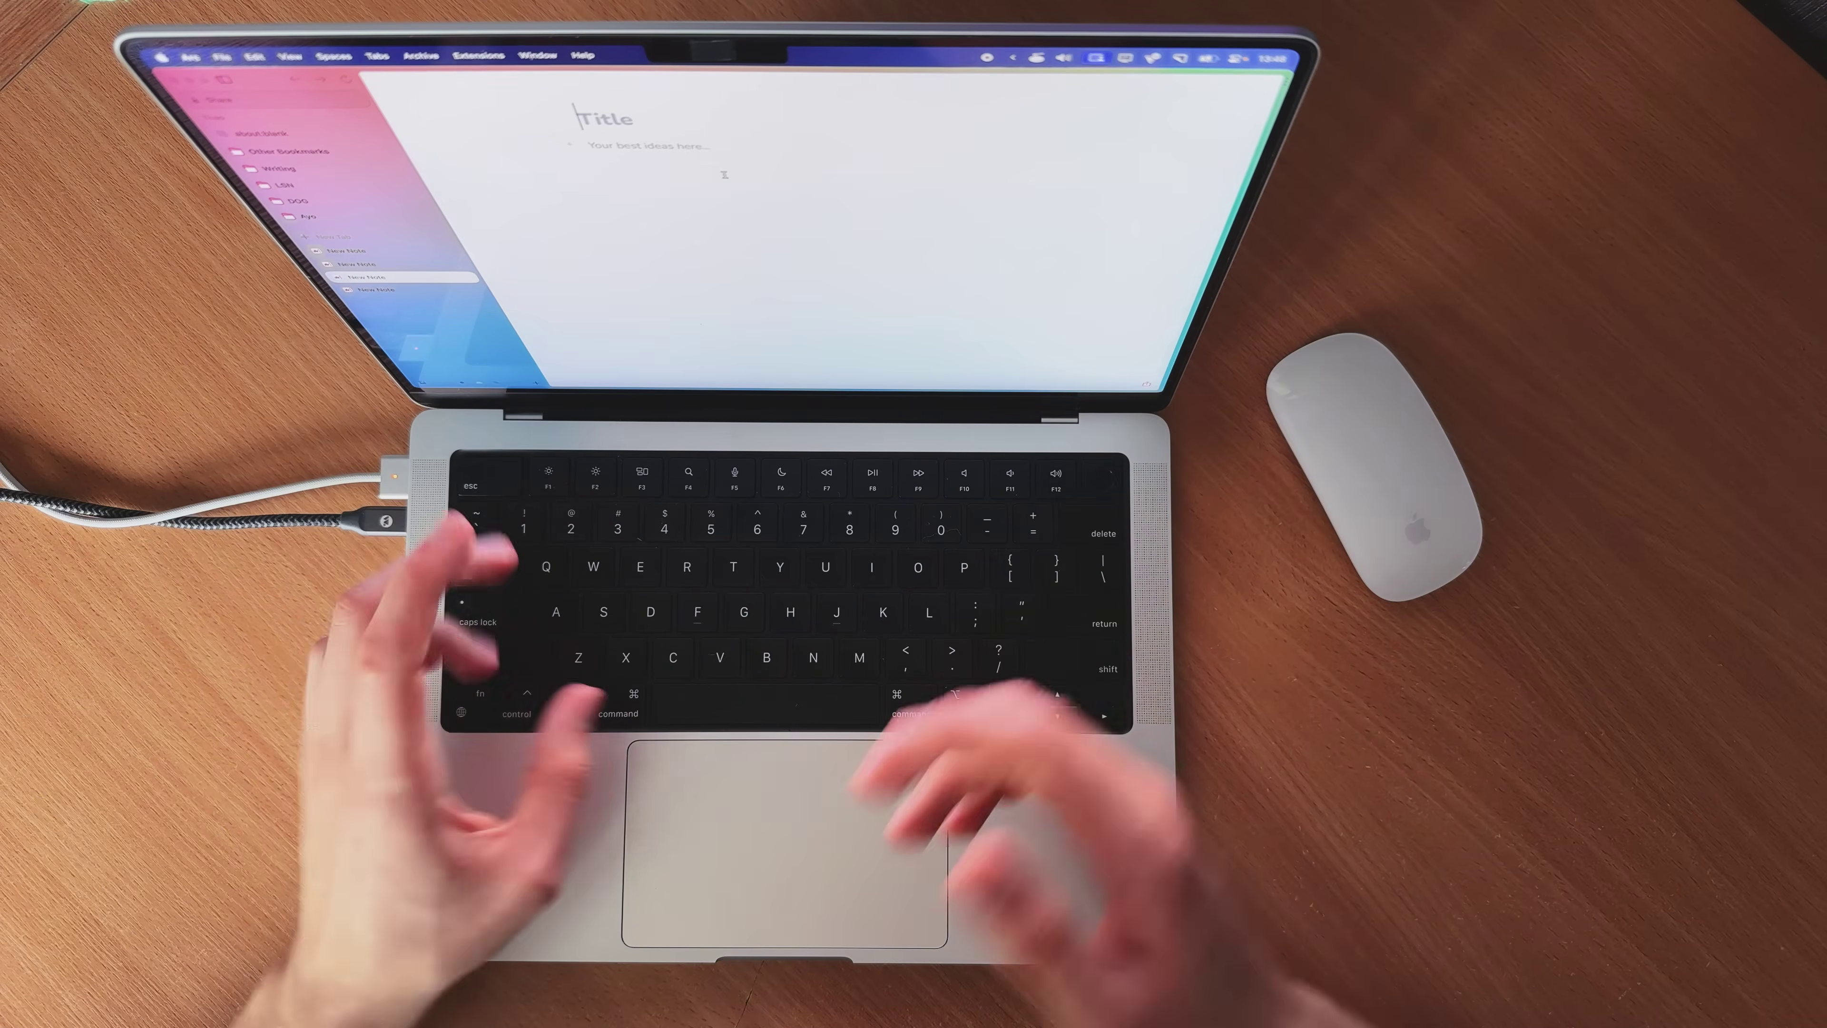
key(super+Tab)
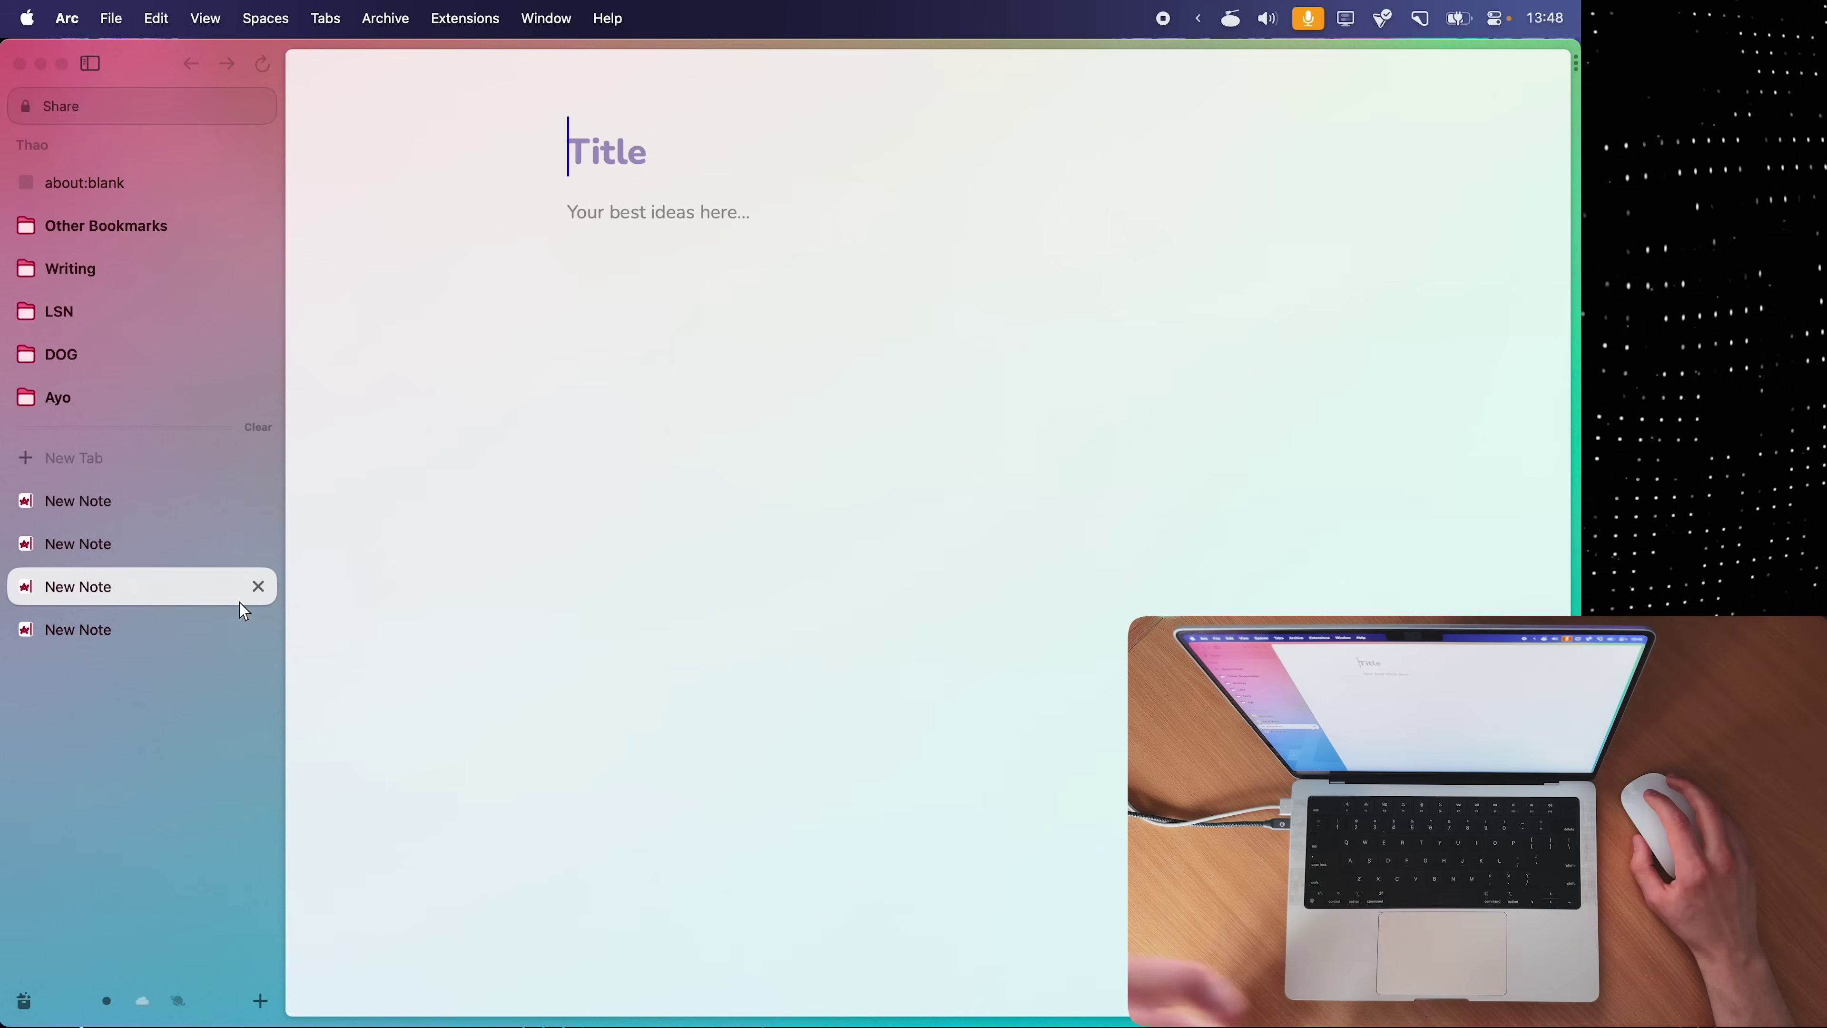
- Clear the extra note tabs, open Bog from the Ayo folder, then return to New Note
key(super+shift+k)
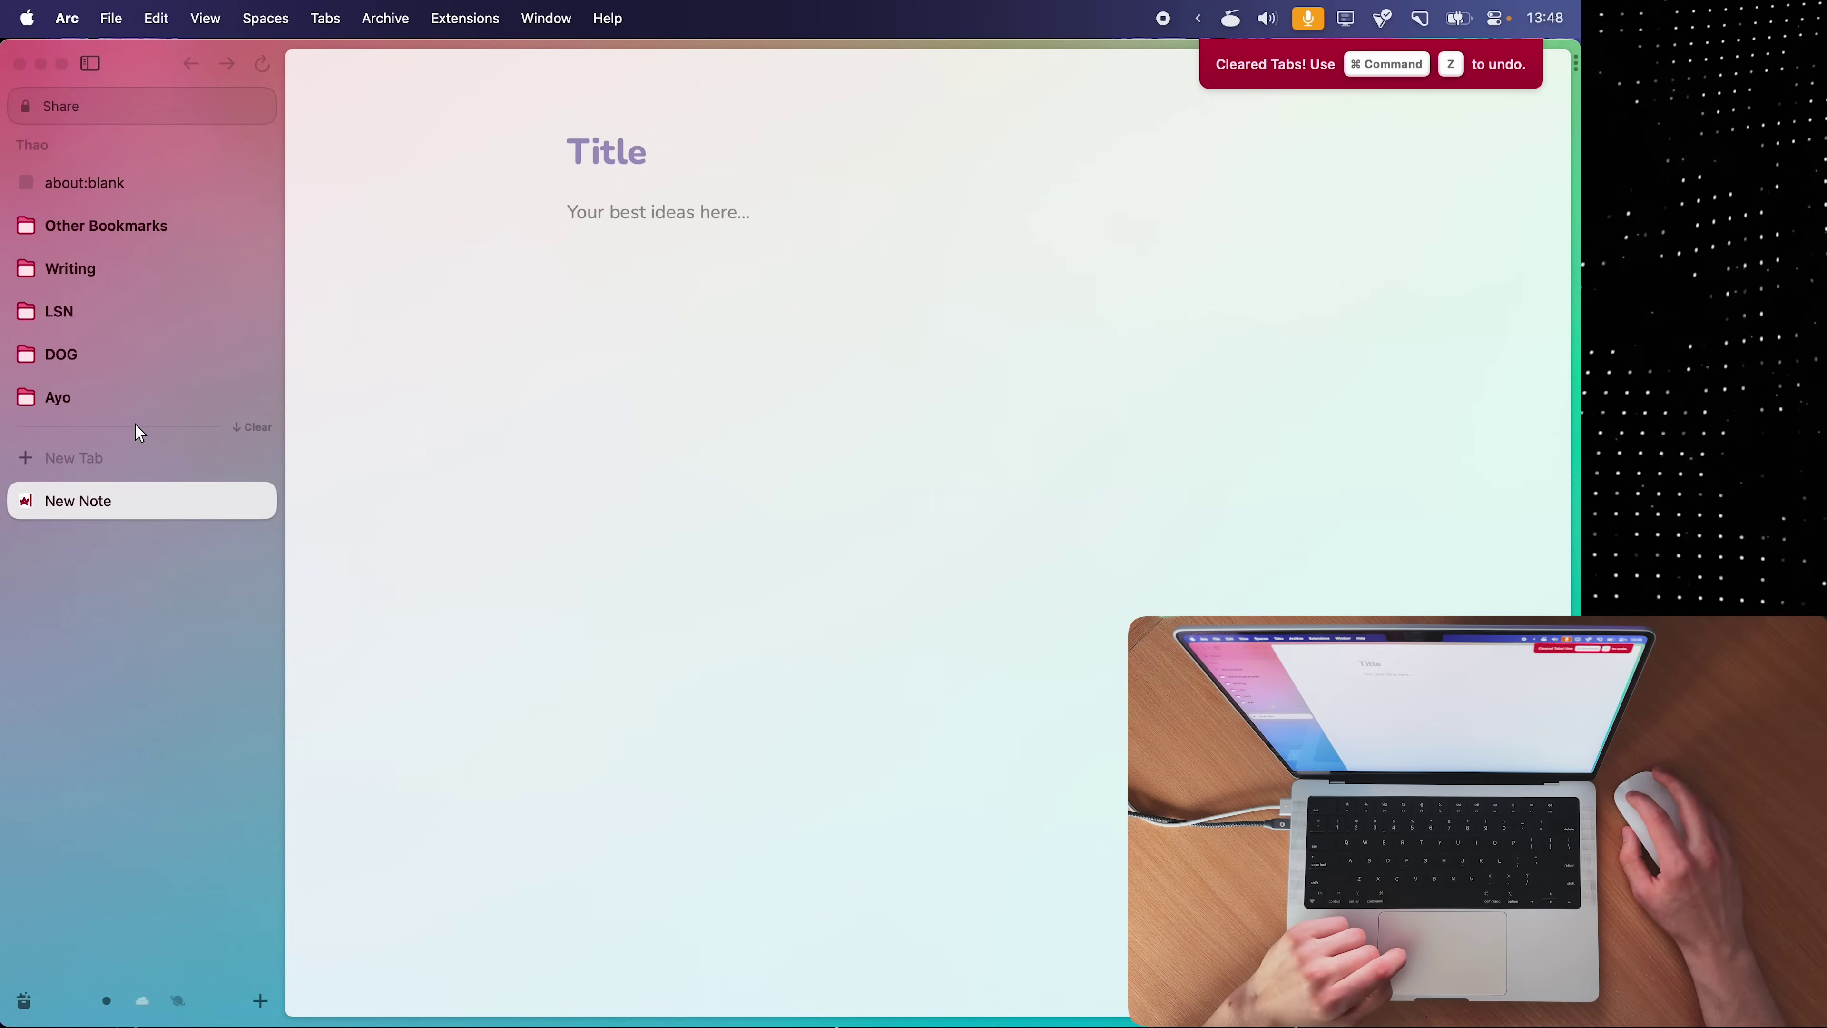
click(83, 397)
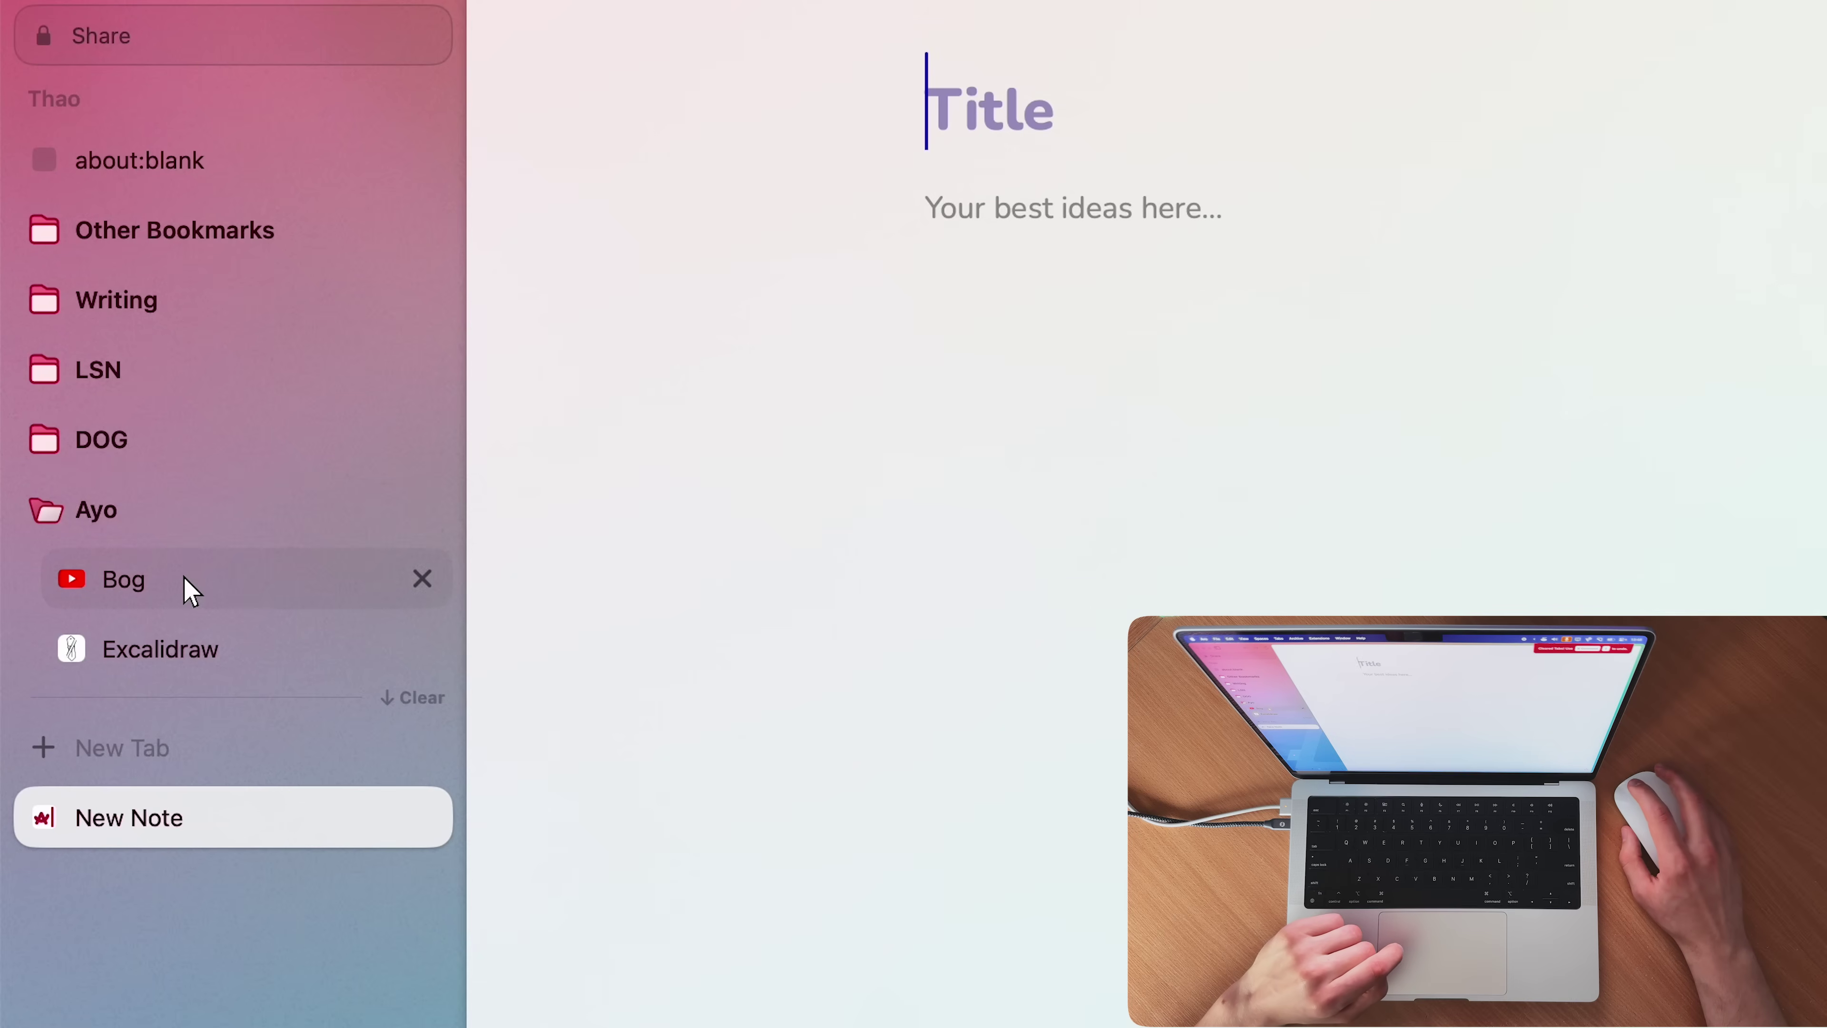
click(114, 442)
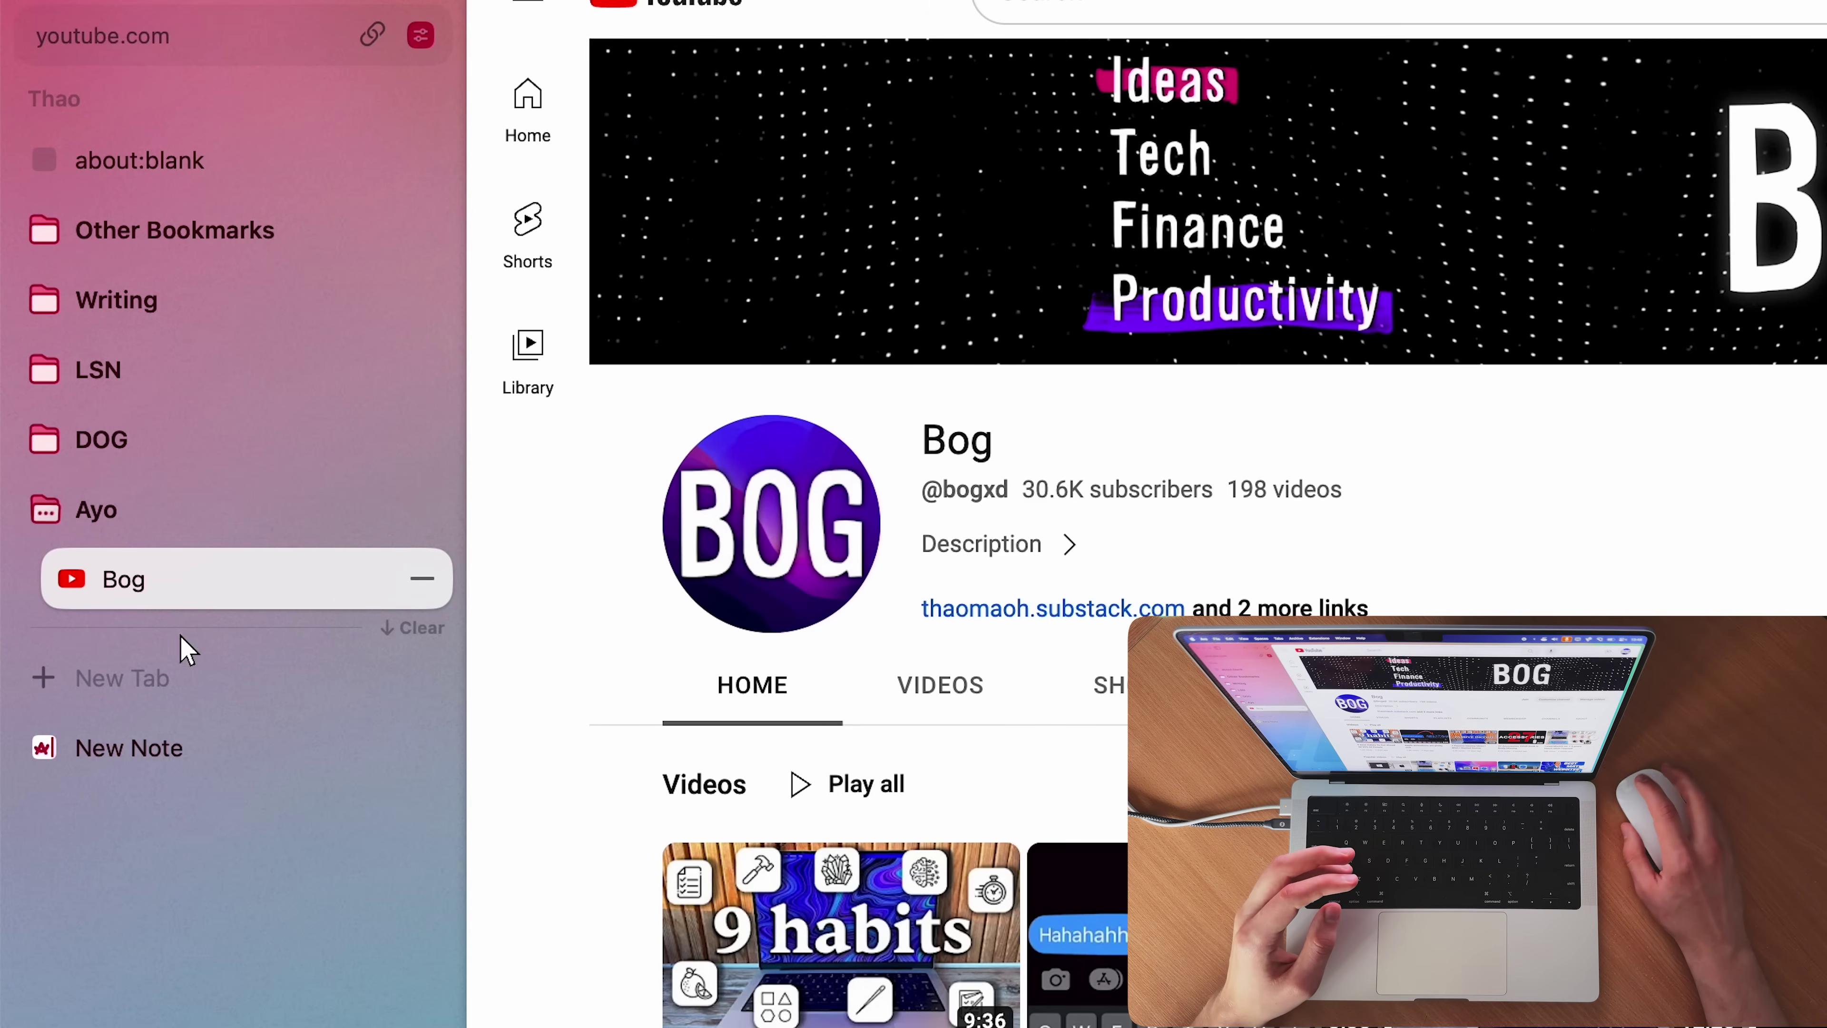
click(150, 745)
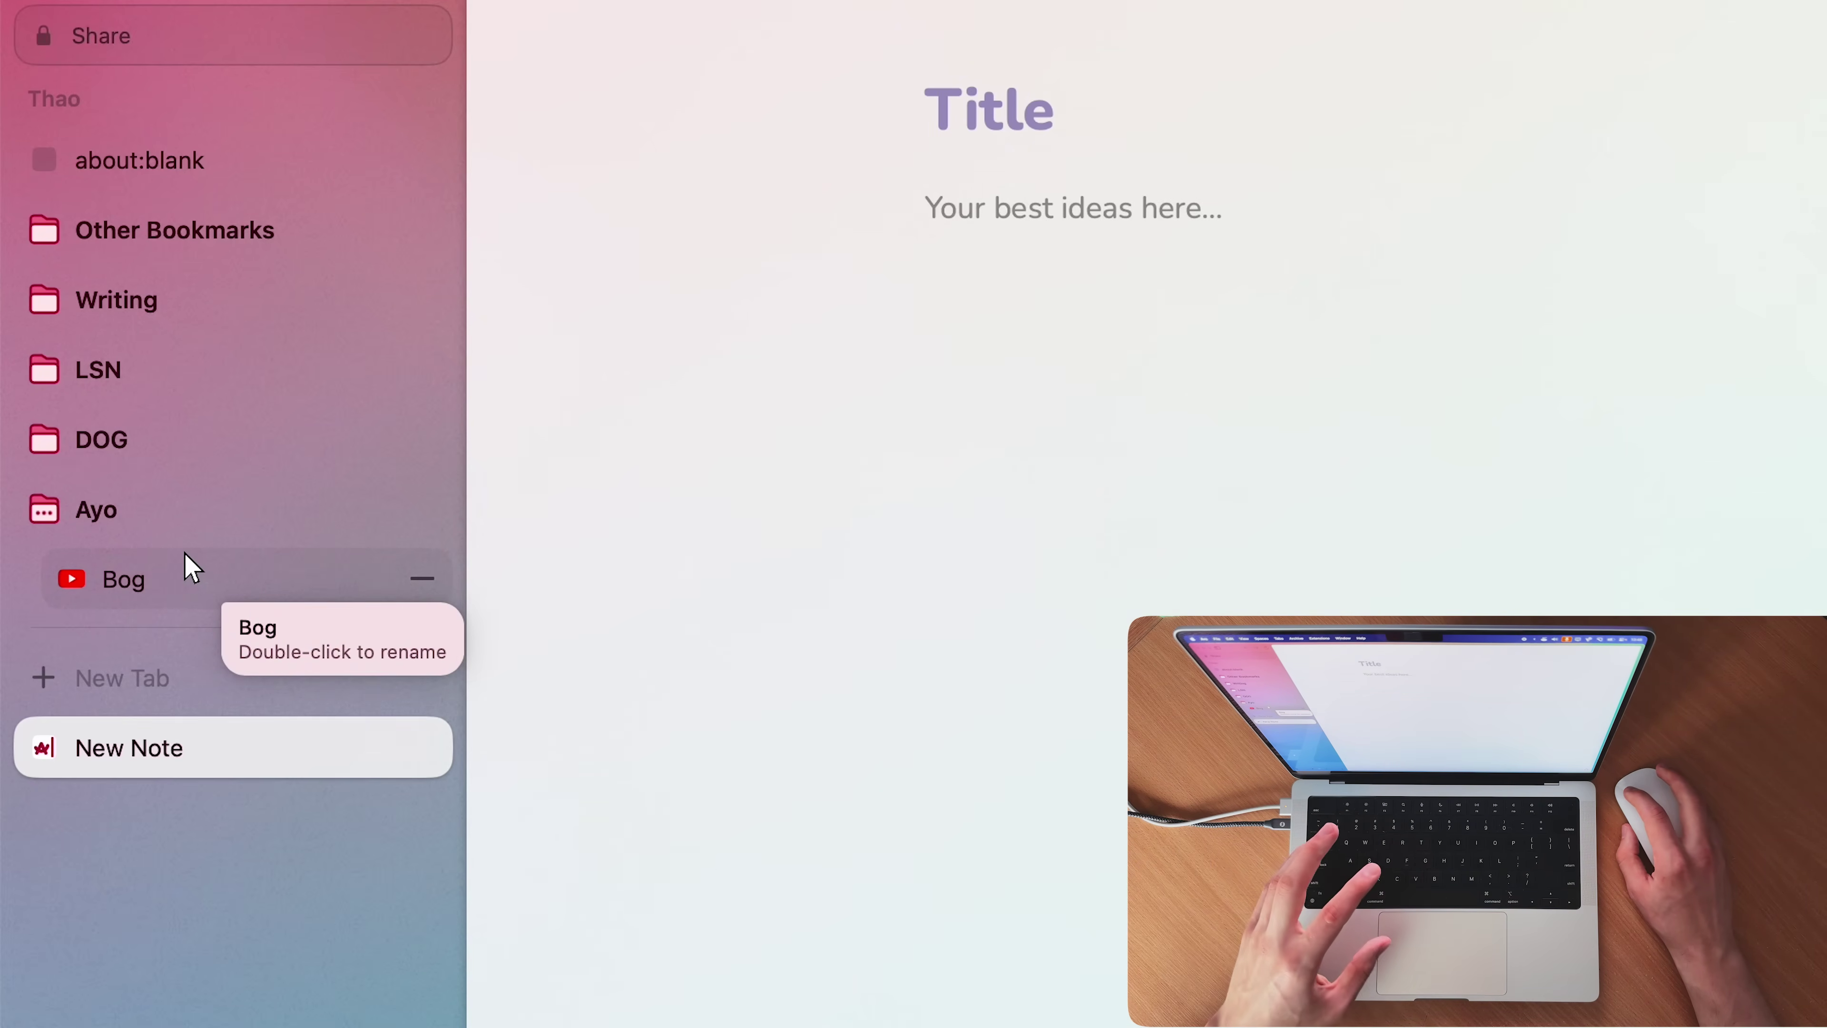
- Reopen Bog from Ayo, close its tab while keeping it pinned, and collapse the folder
click(137, 522)
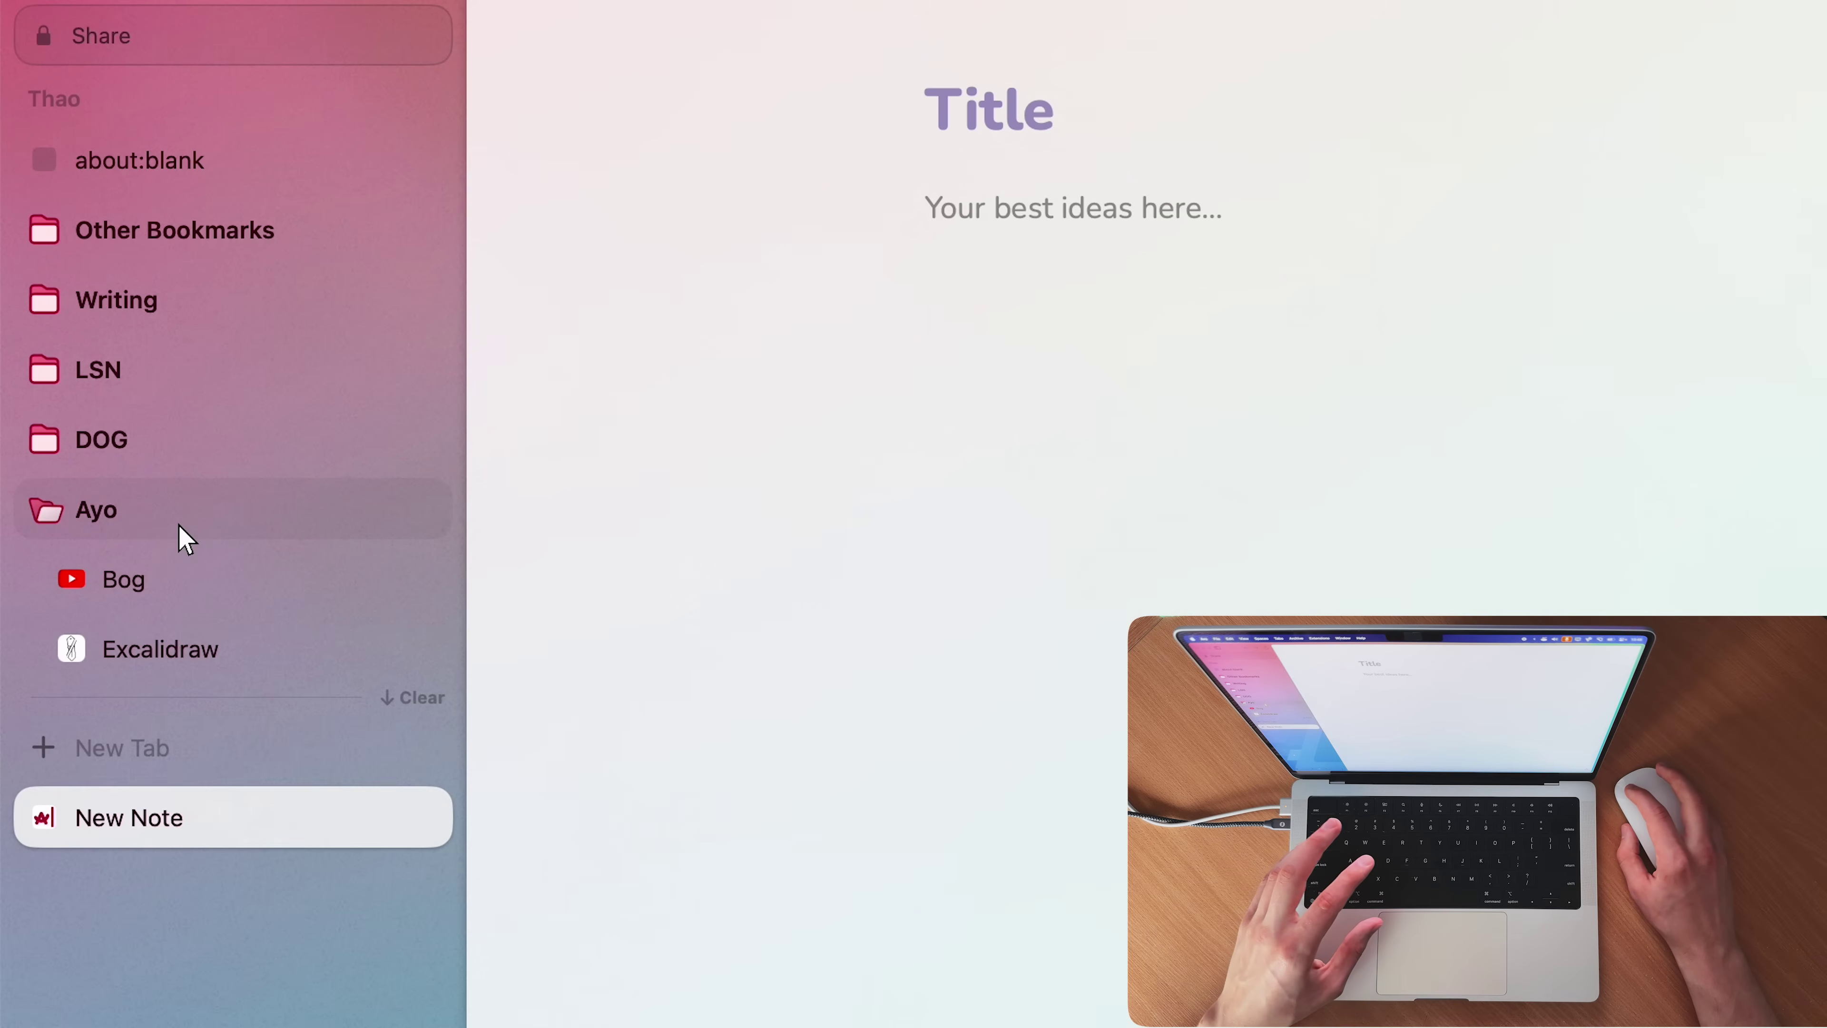
click(216, 581)
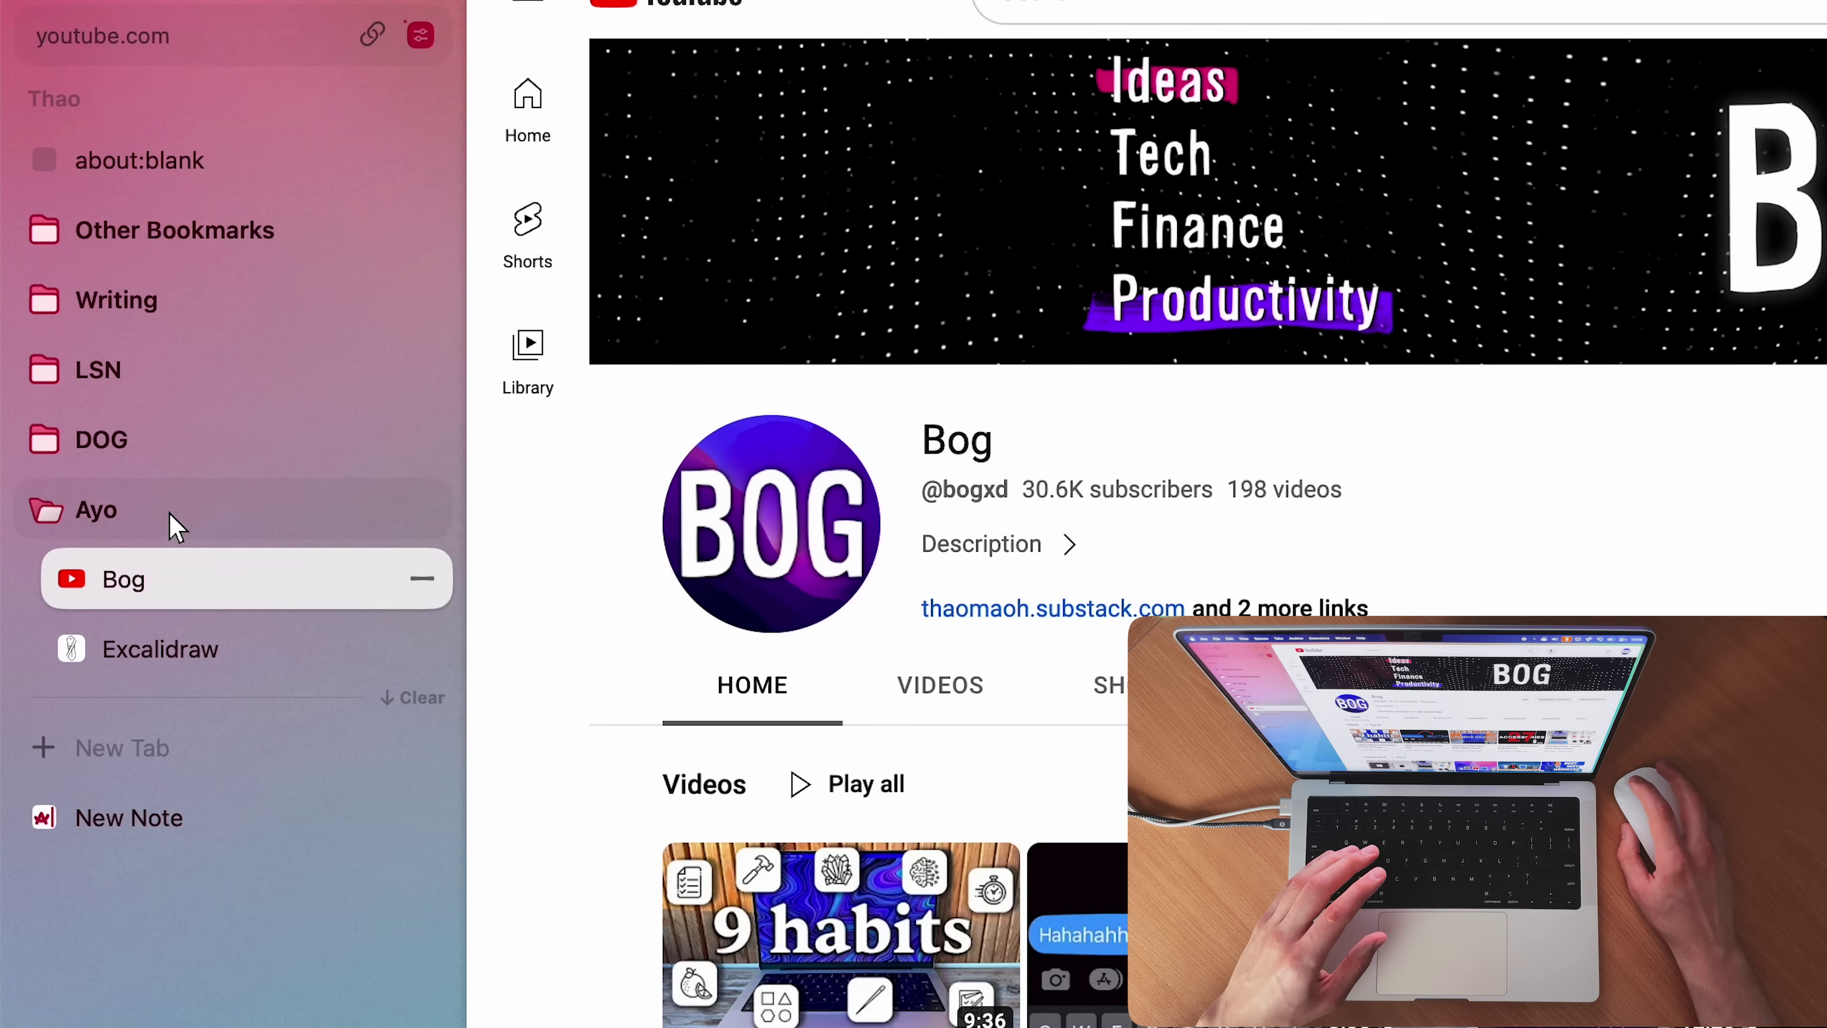
click(416, 583)
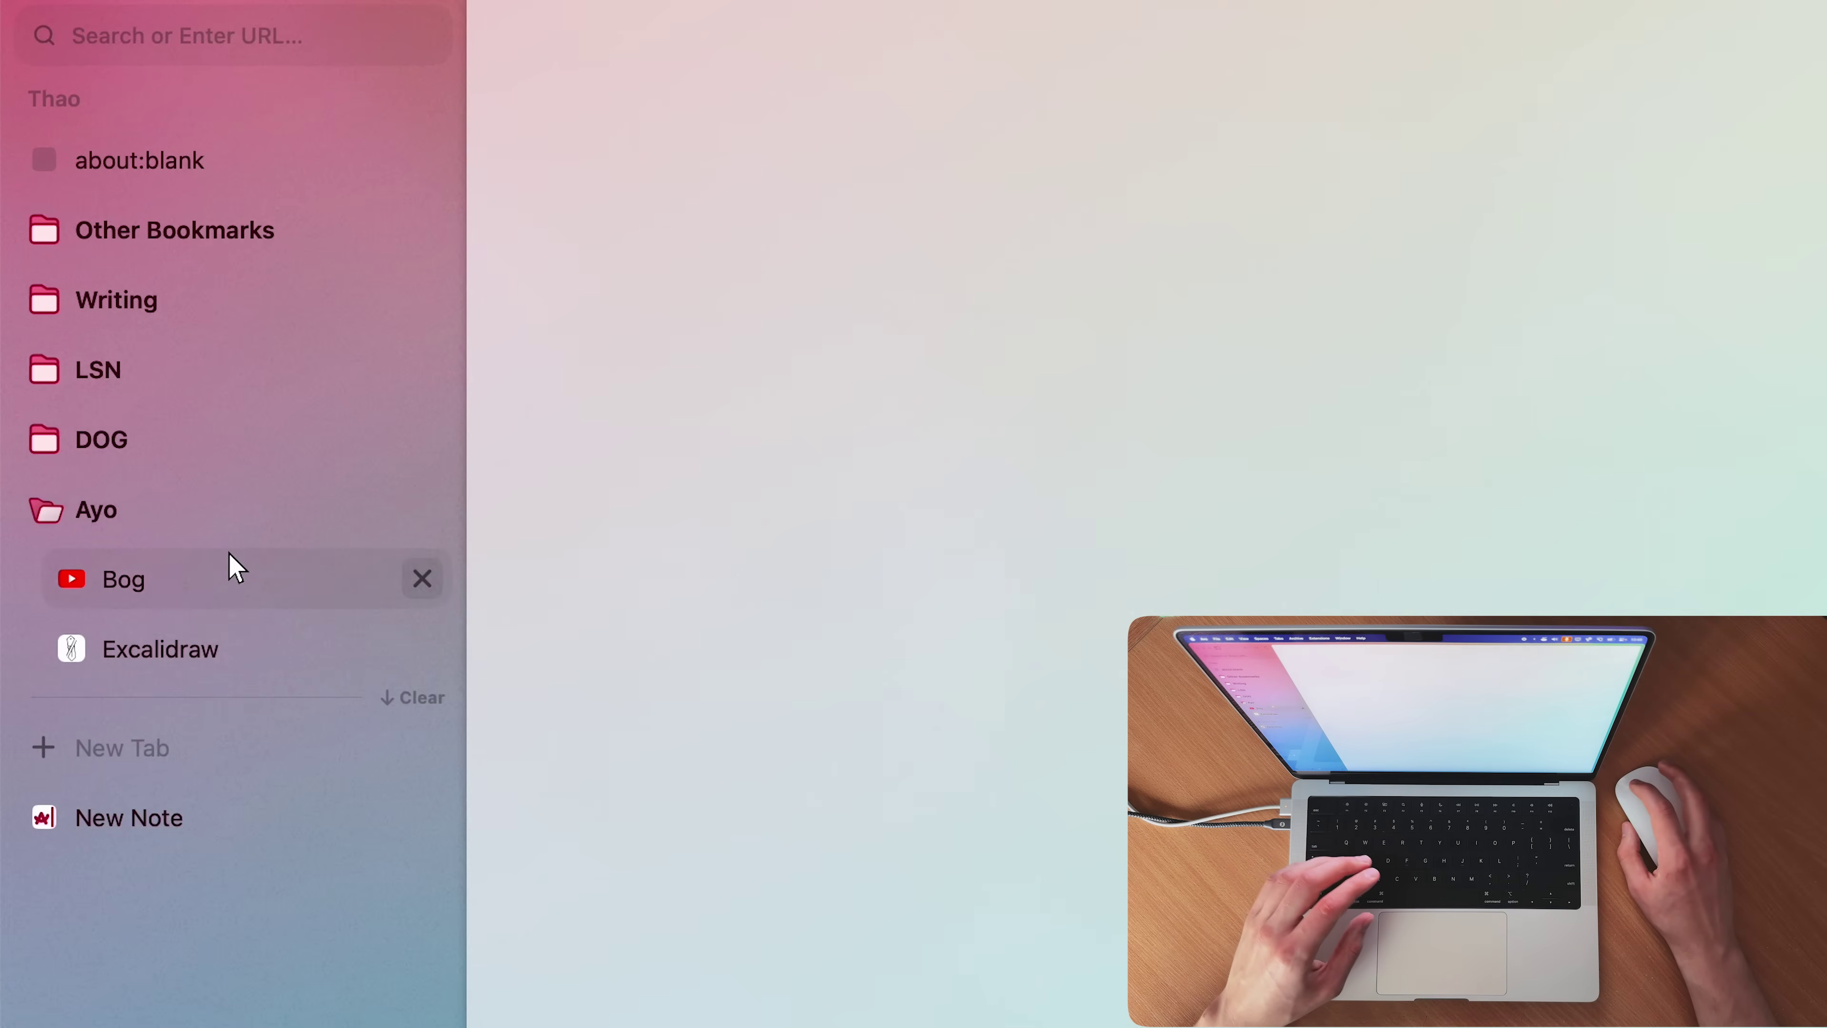
click(230, 533)
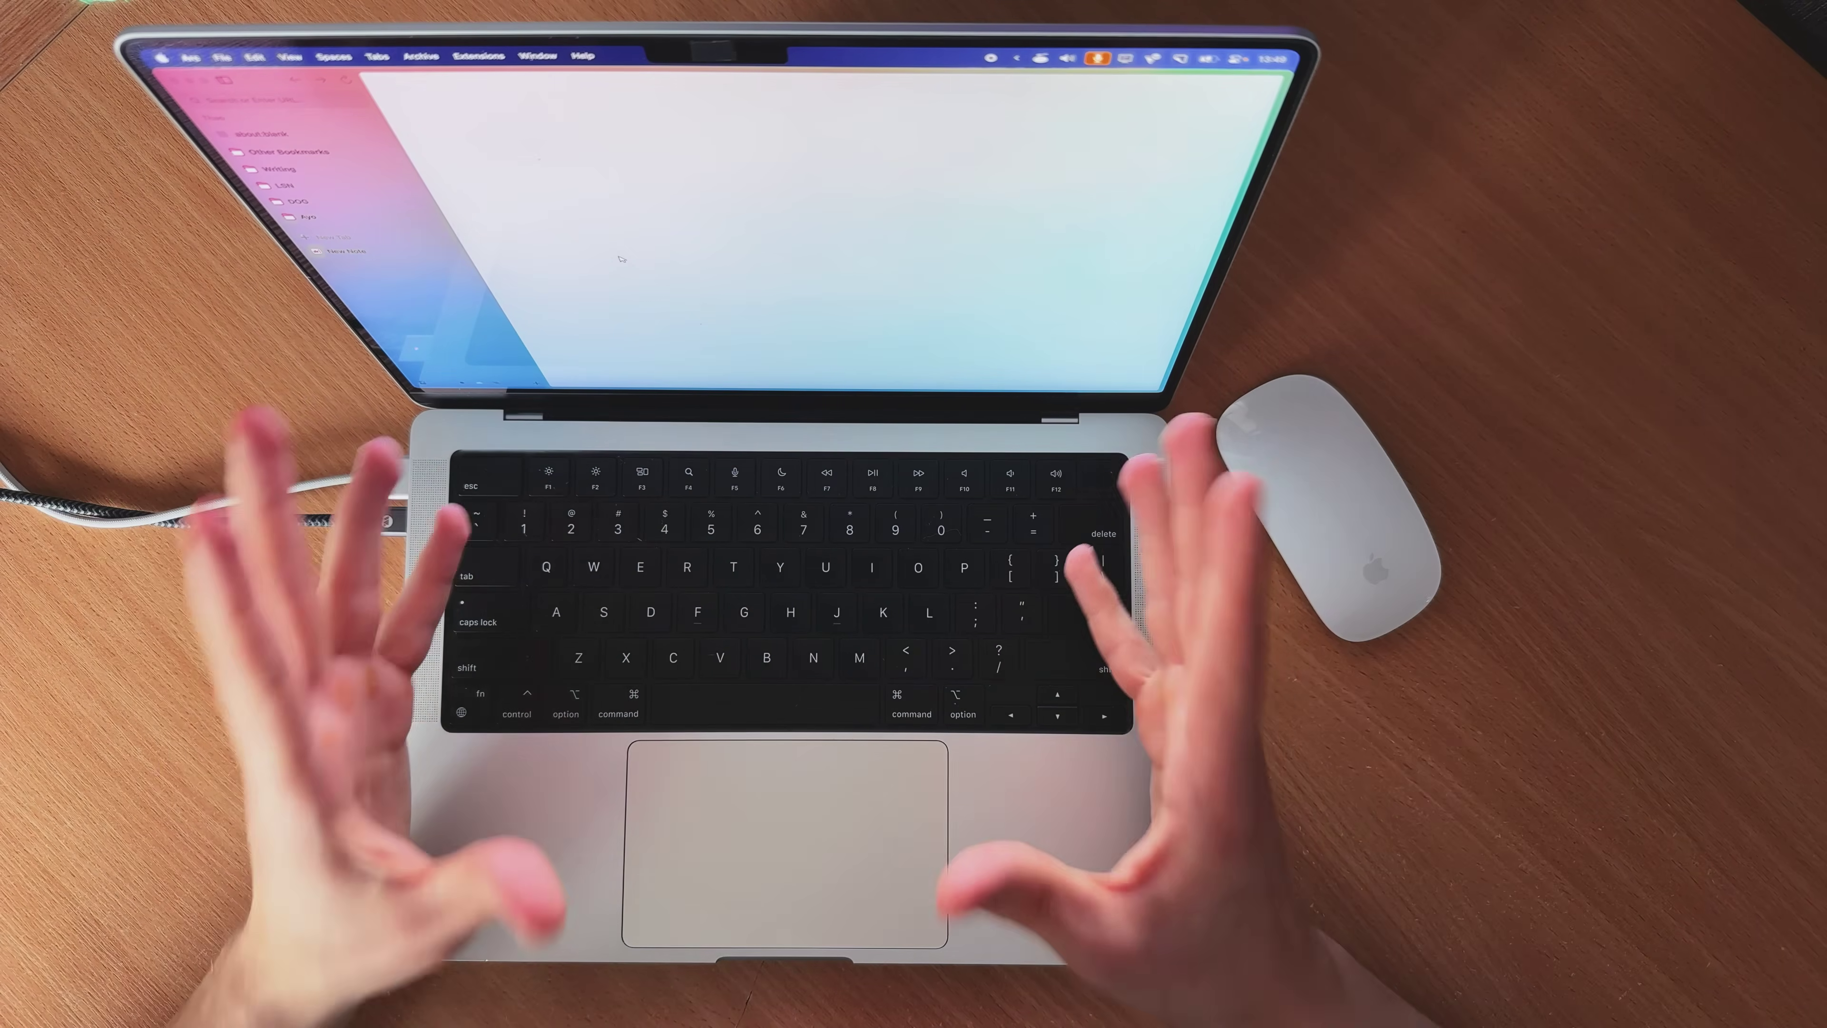
- Start a new tab search in Arc, then expand Chrome's LSN tab group
key(super+t)
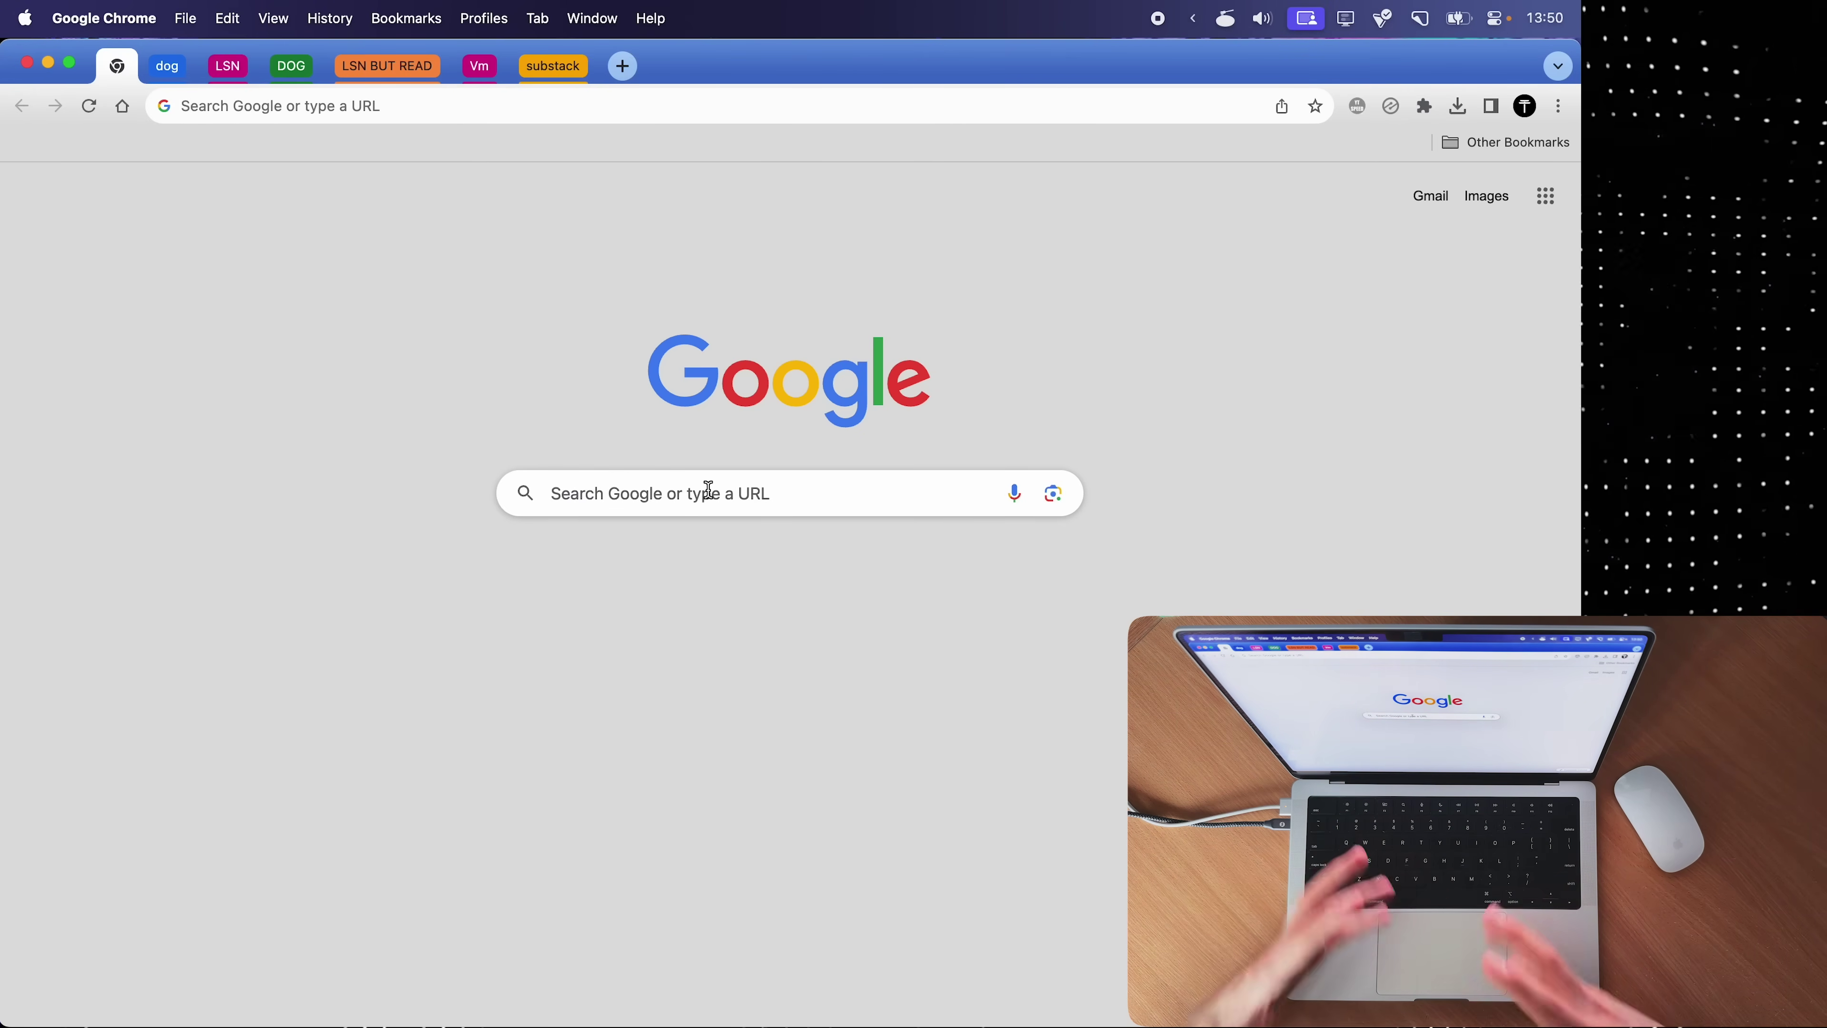
click(241, 72)
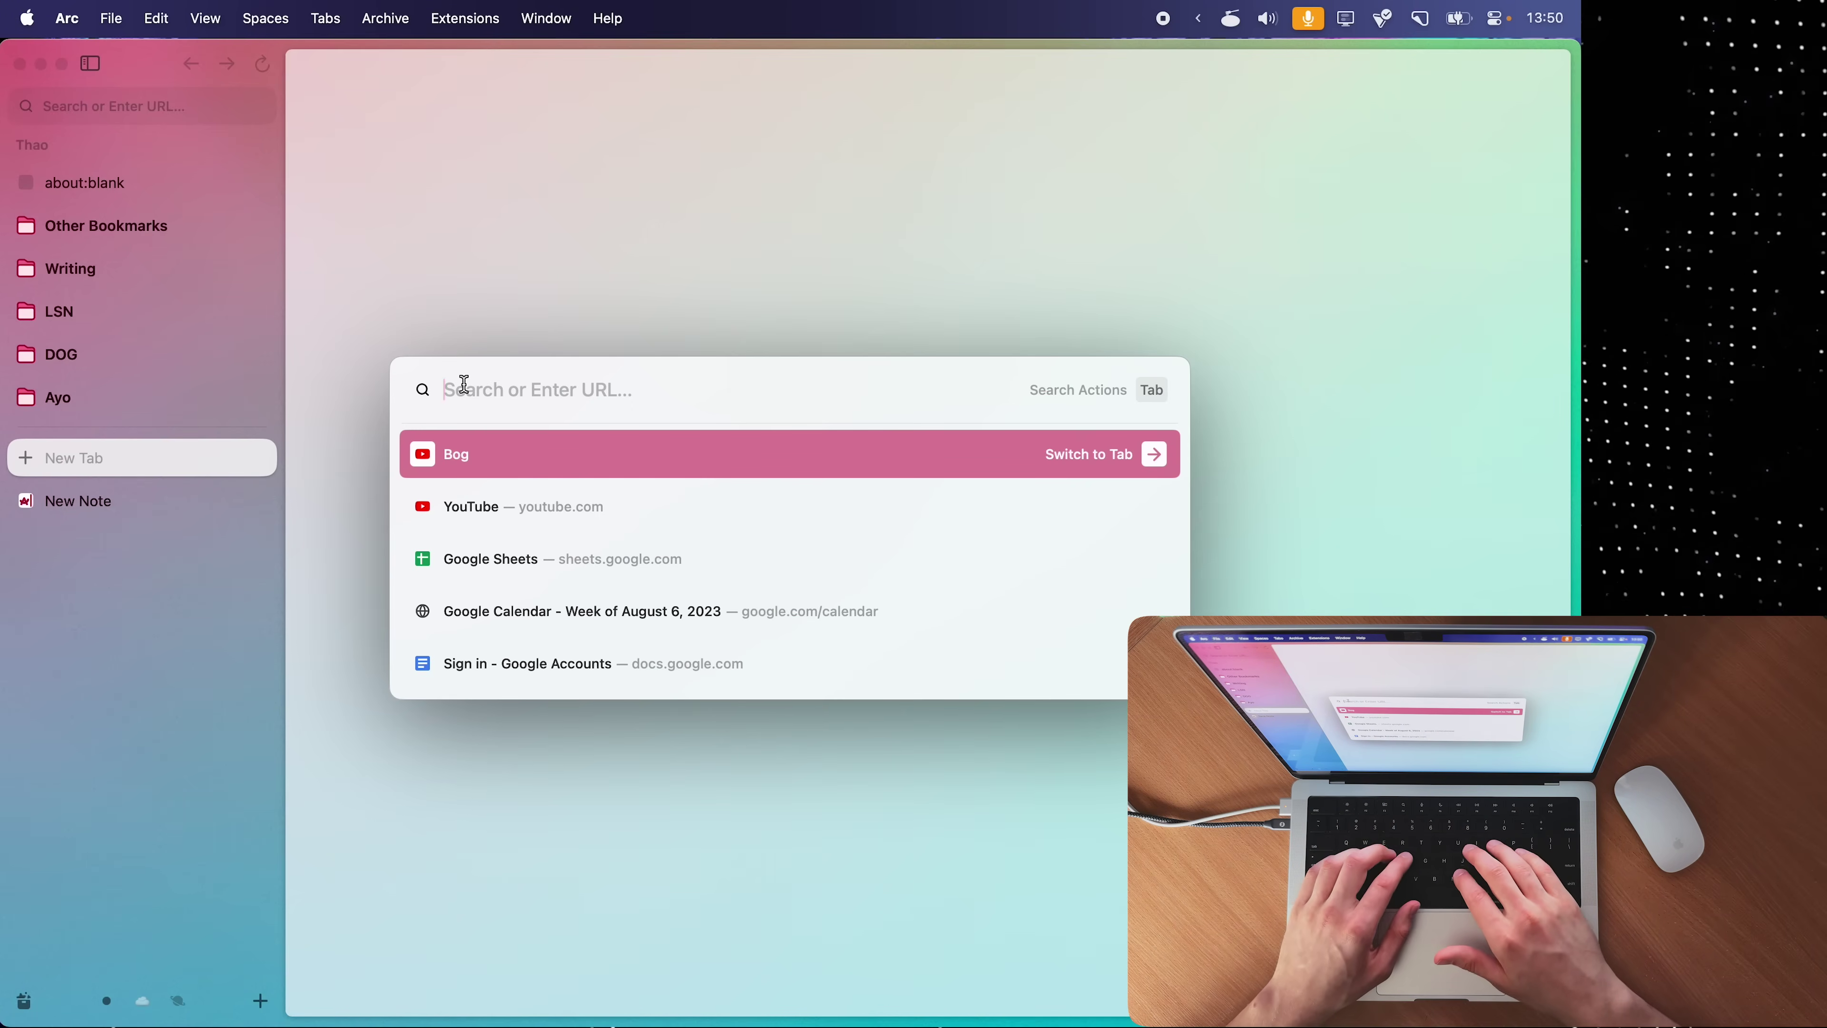
- Open about:blank in a new tab, drag it among pinned items, and close the duplicate
text(about:blank)
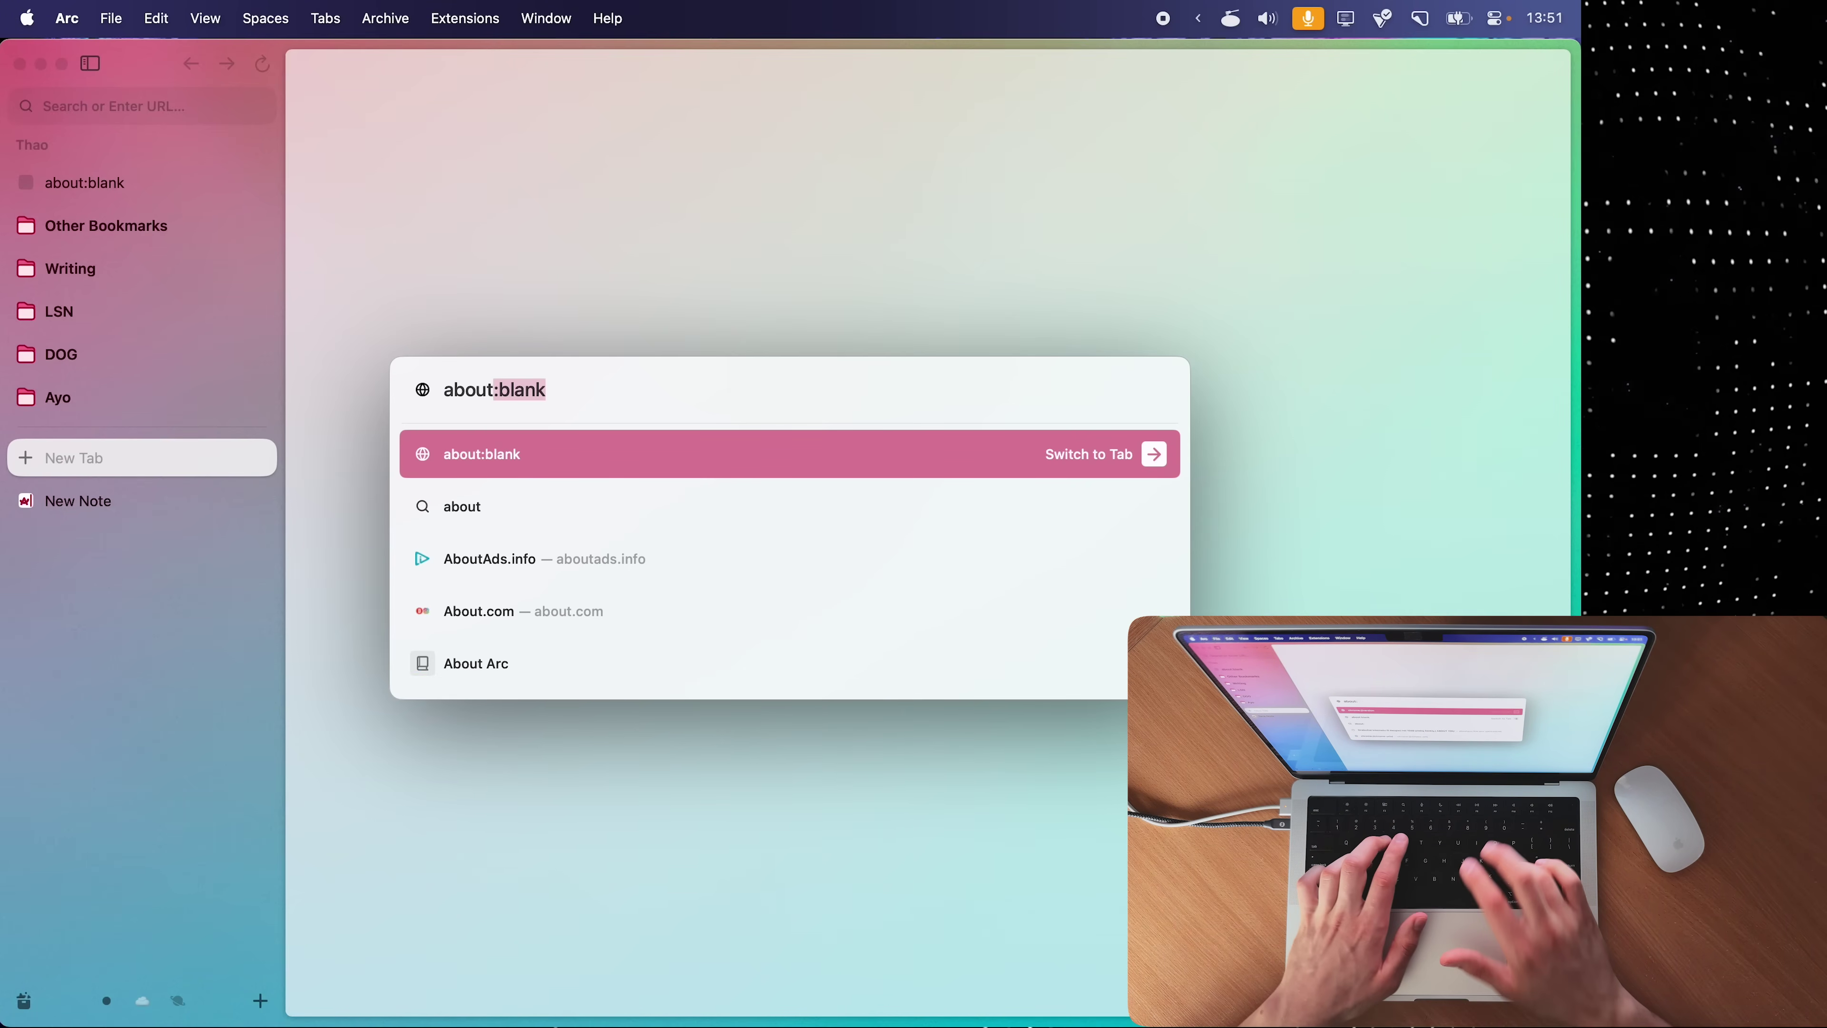
key(Return)
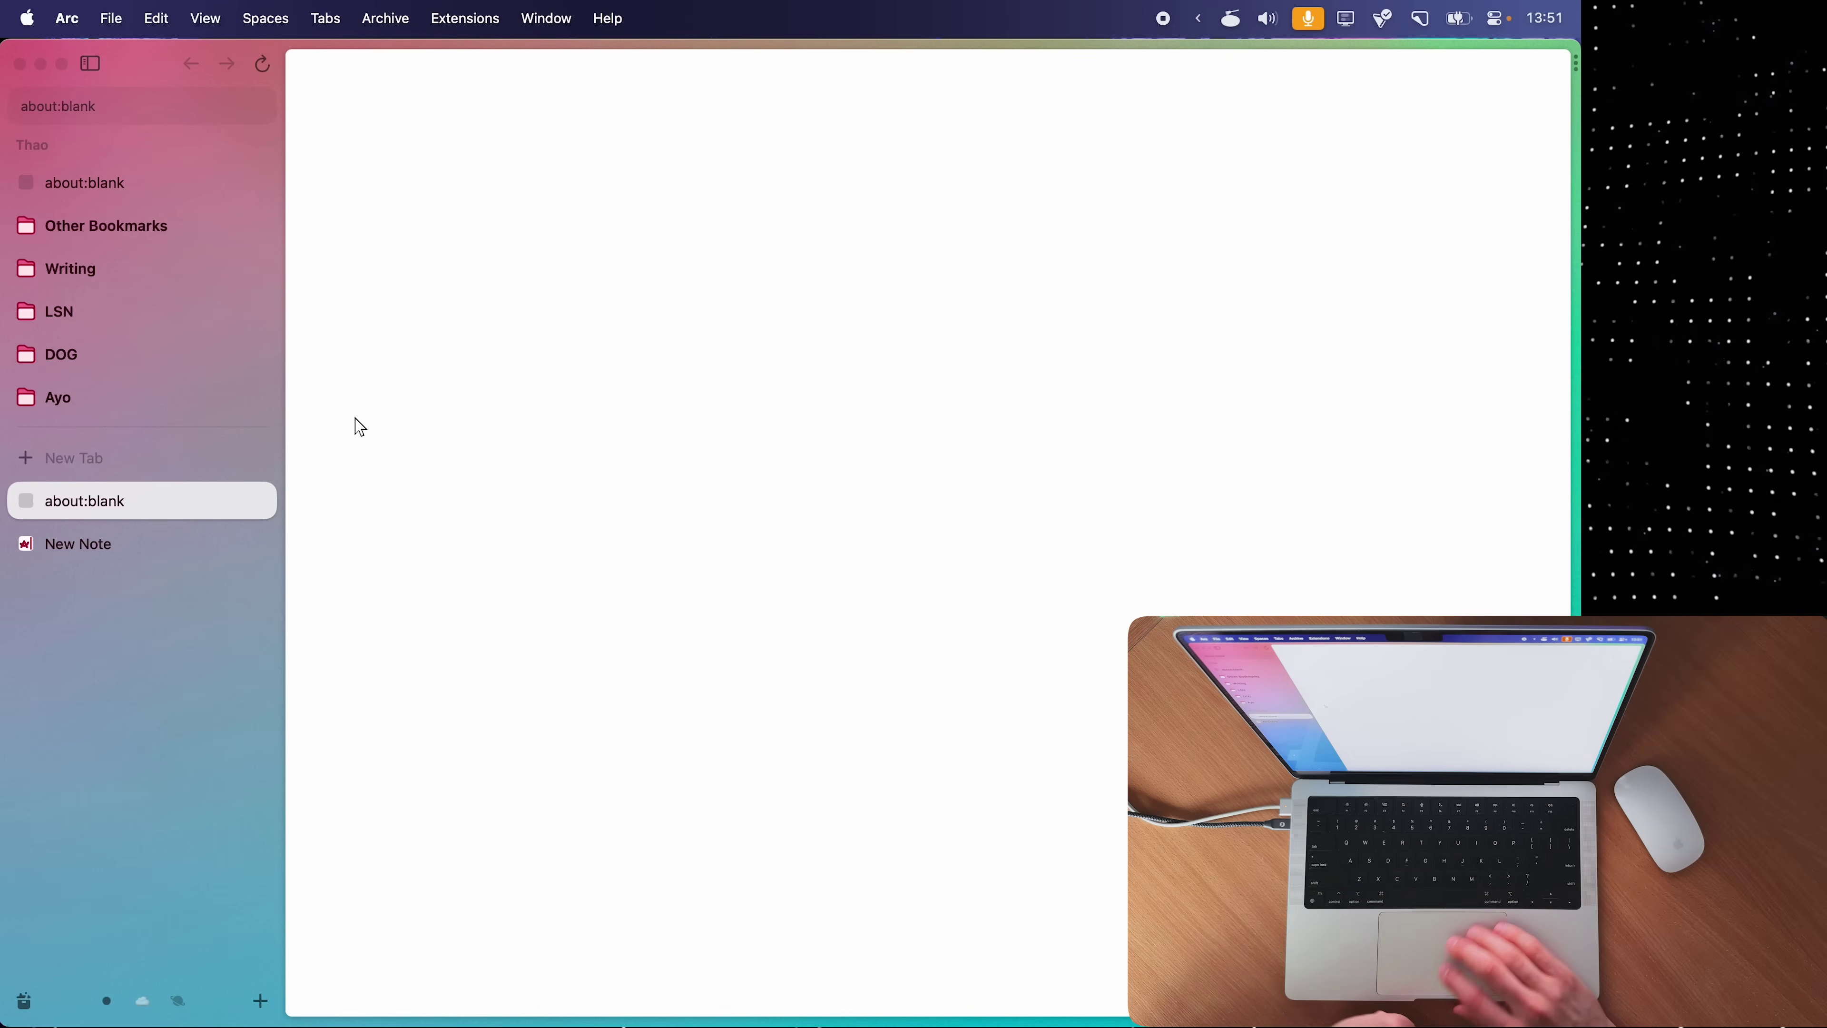
drag(89, 493, 95, 219)
click(261, 221)
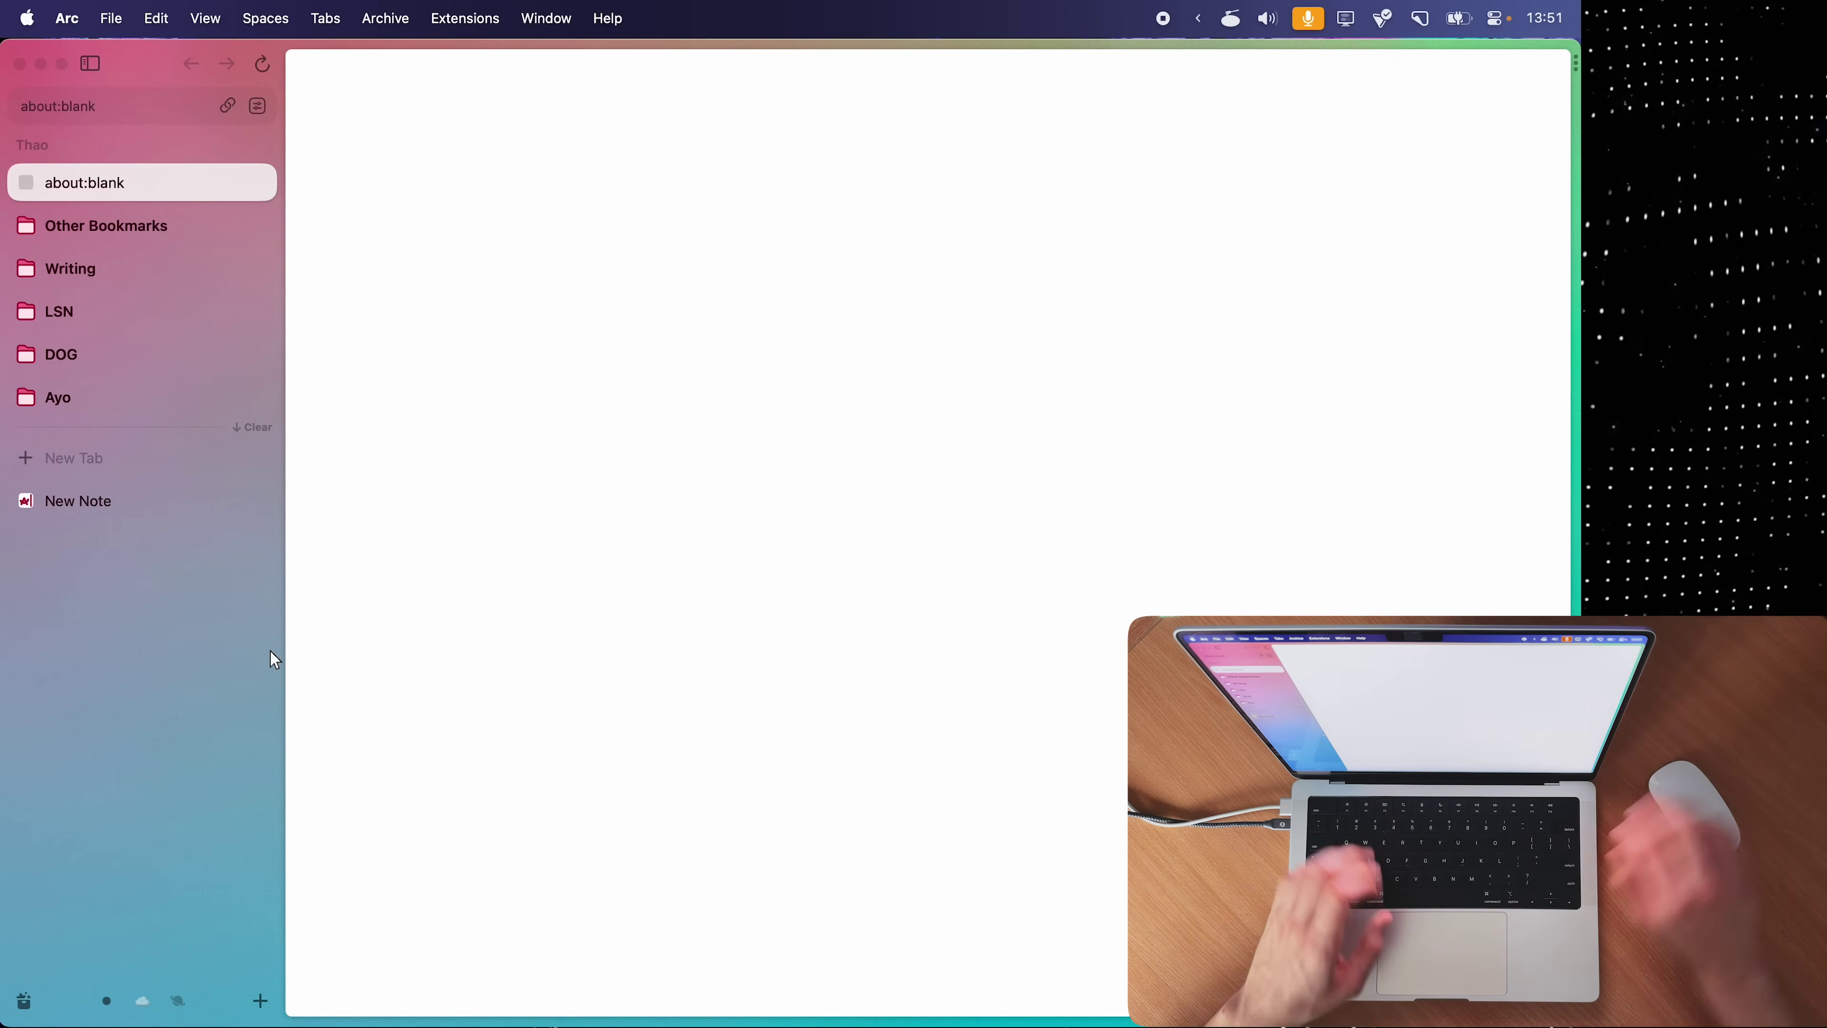
- Quit Arc and relaunch it from the app launcher
key(super+q)
key(alt+space)
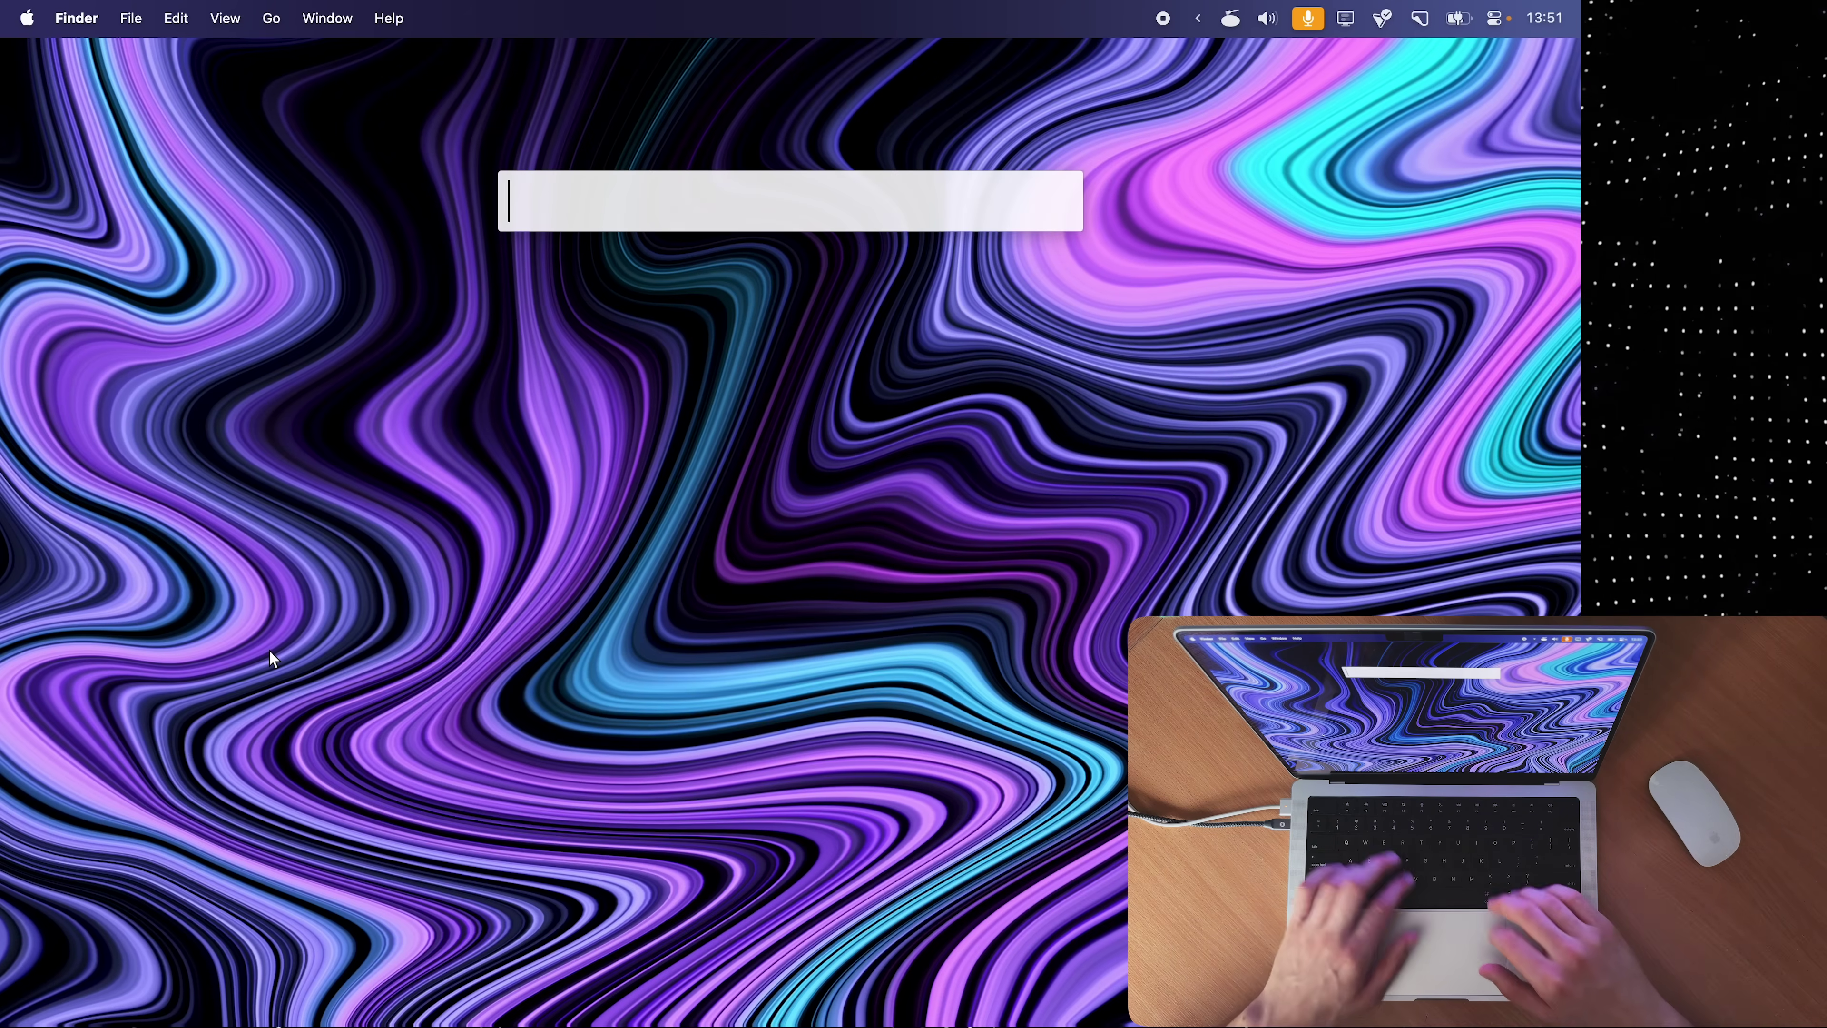
text(arc)
key(Return)
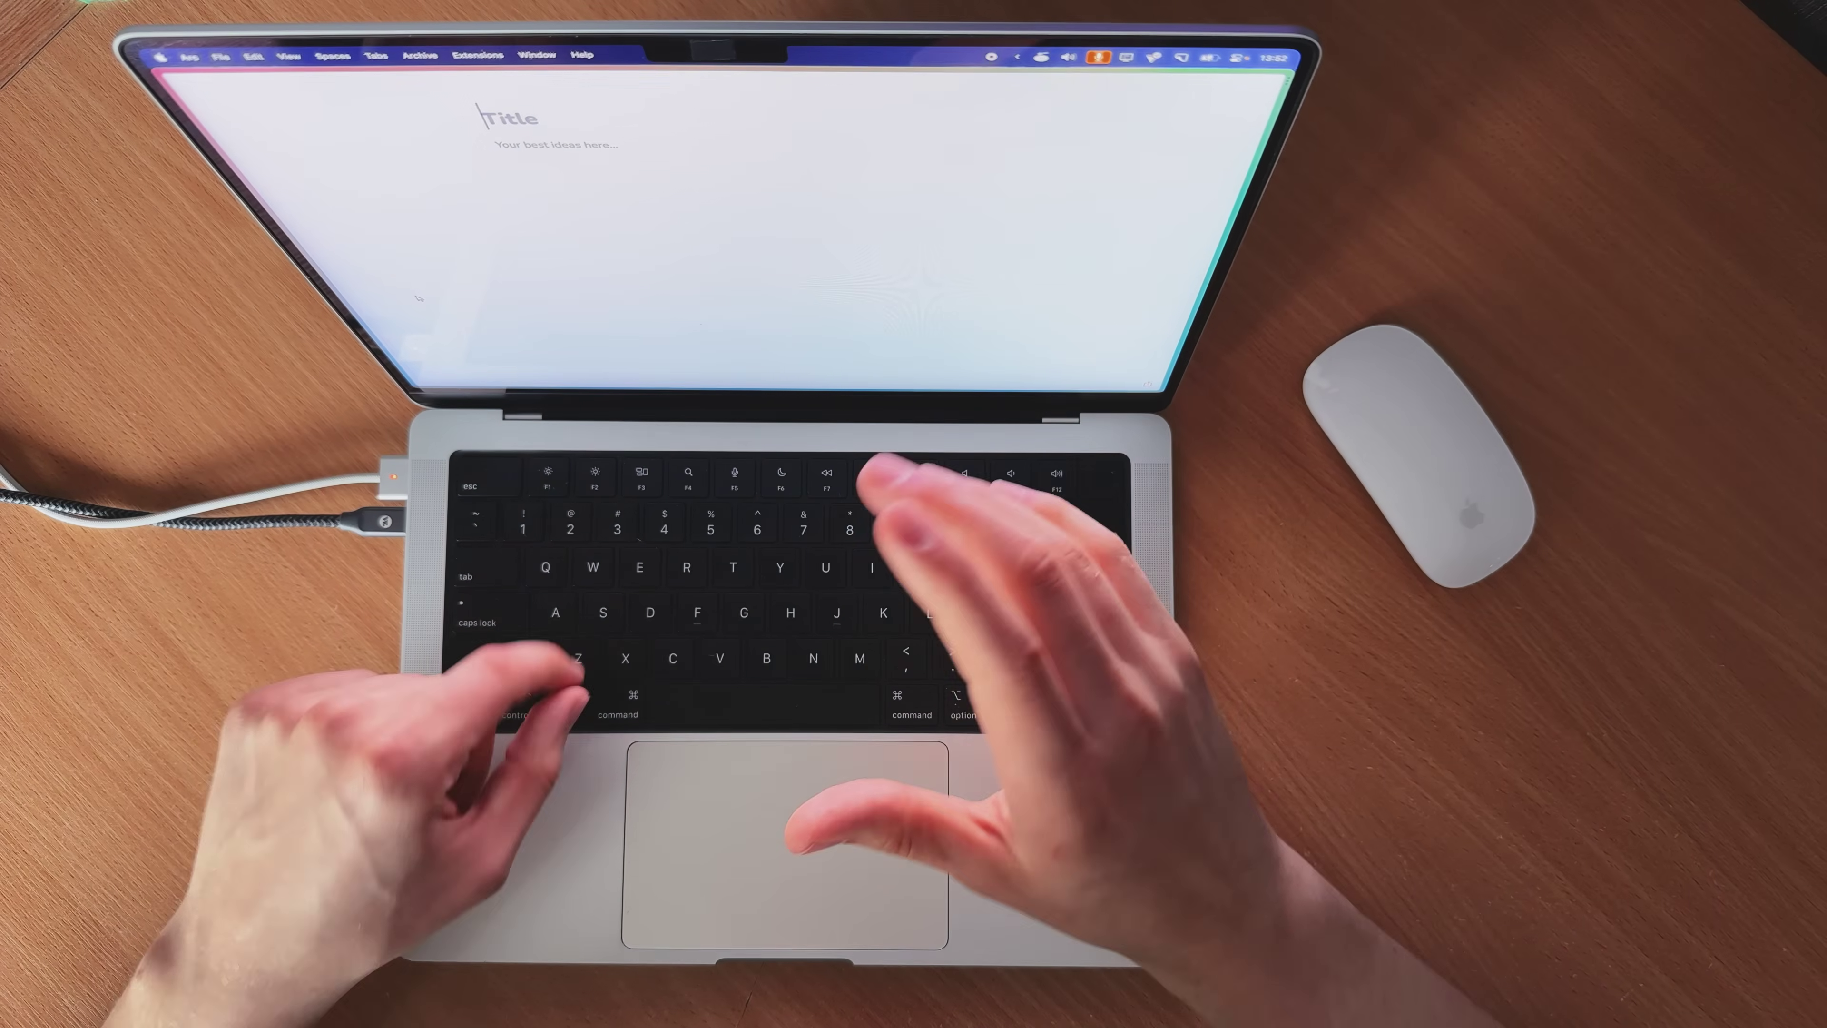
- Show the sidebar again and open YouTube in a new tab
key(super+s)
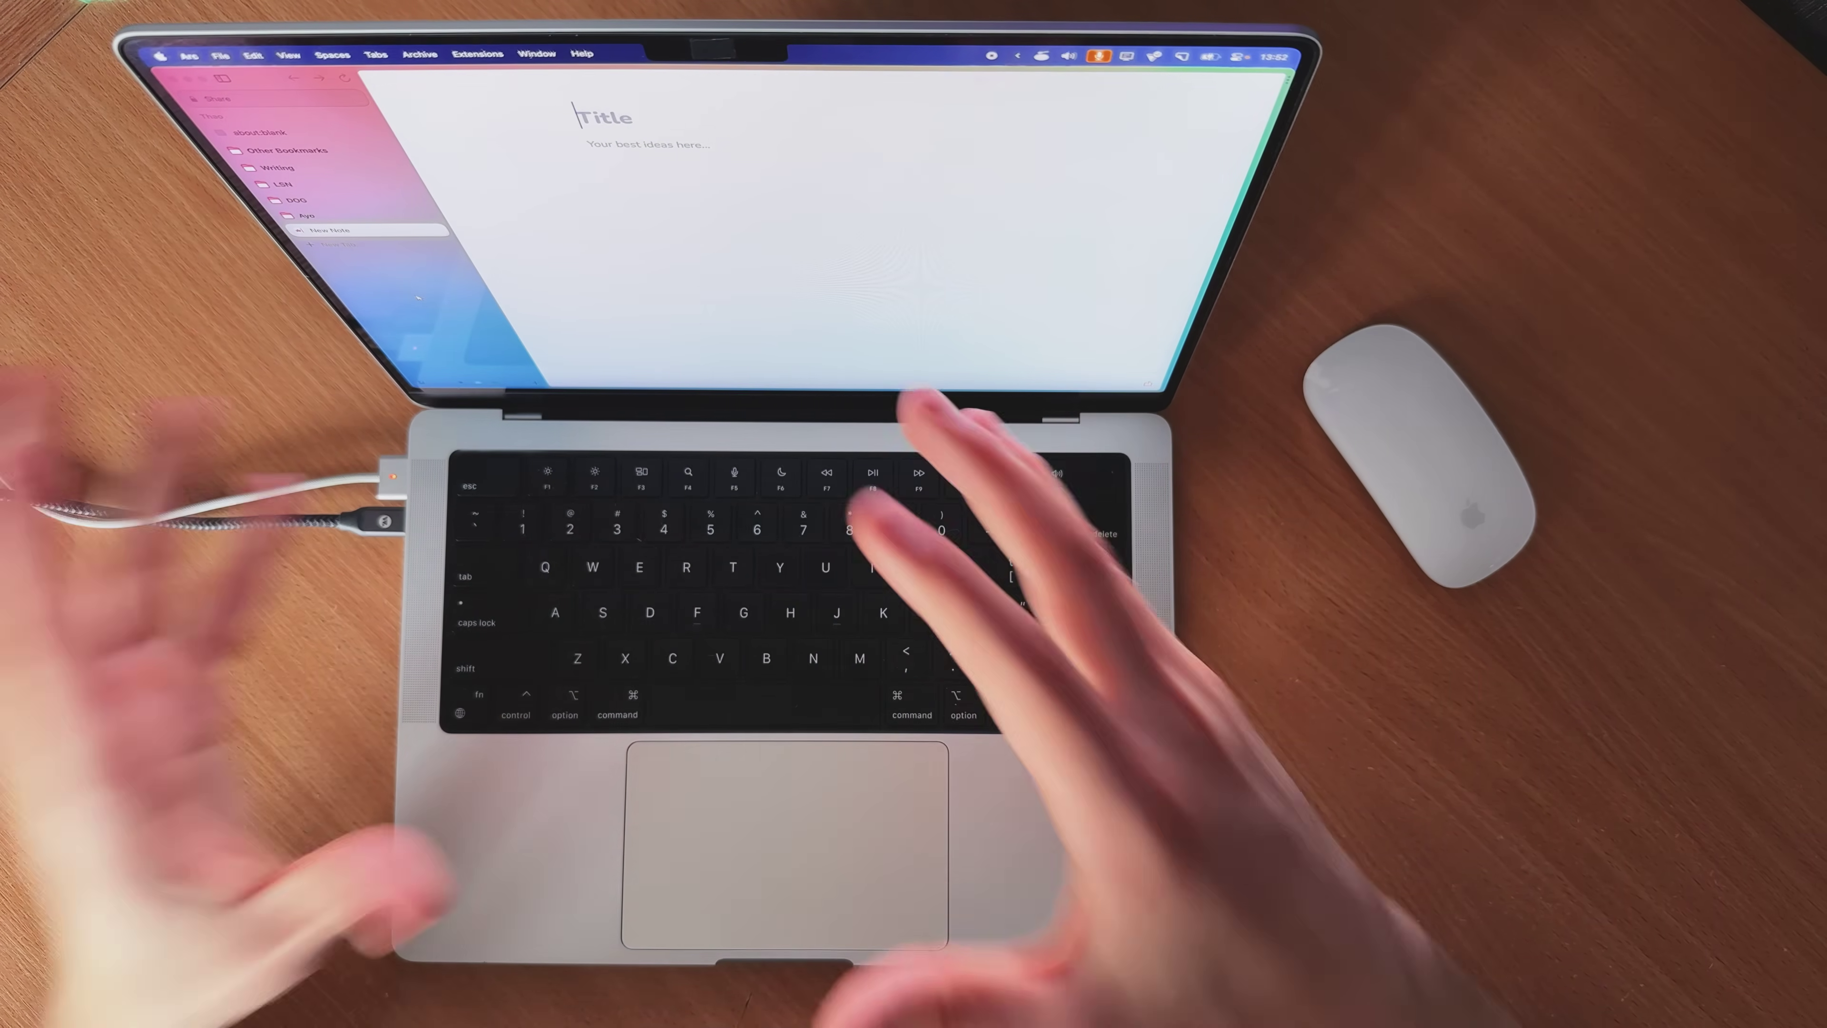
key(super+t)
text(youtube.com)
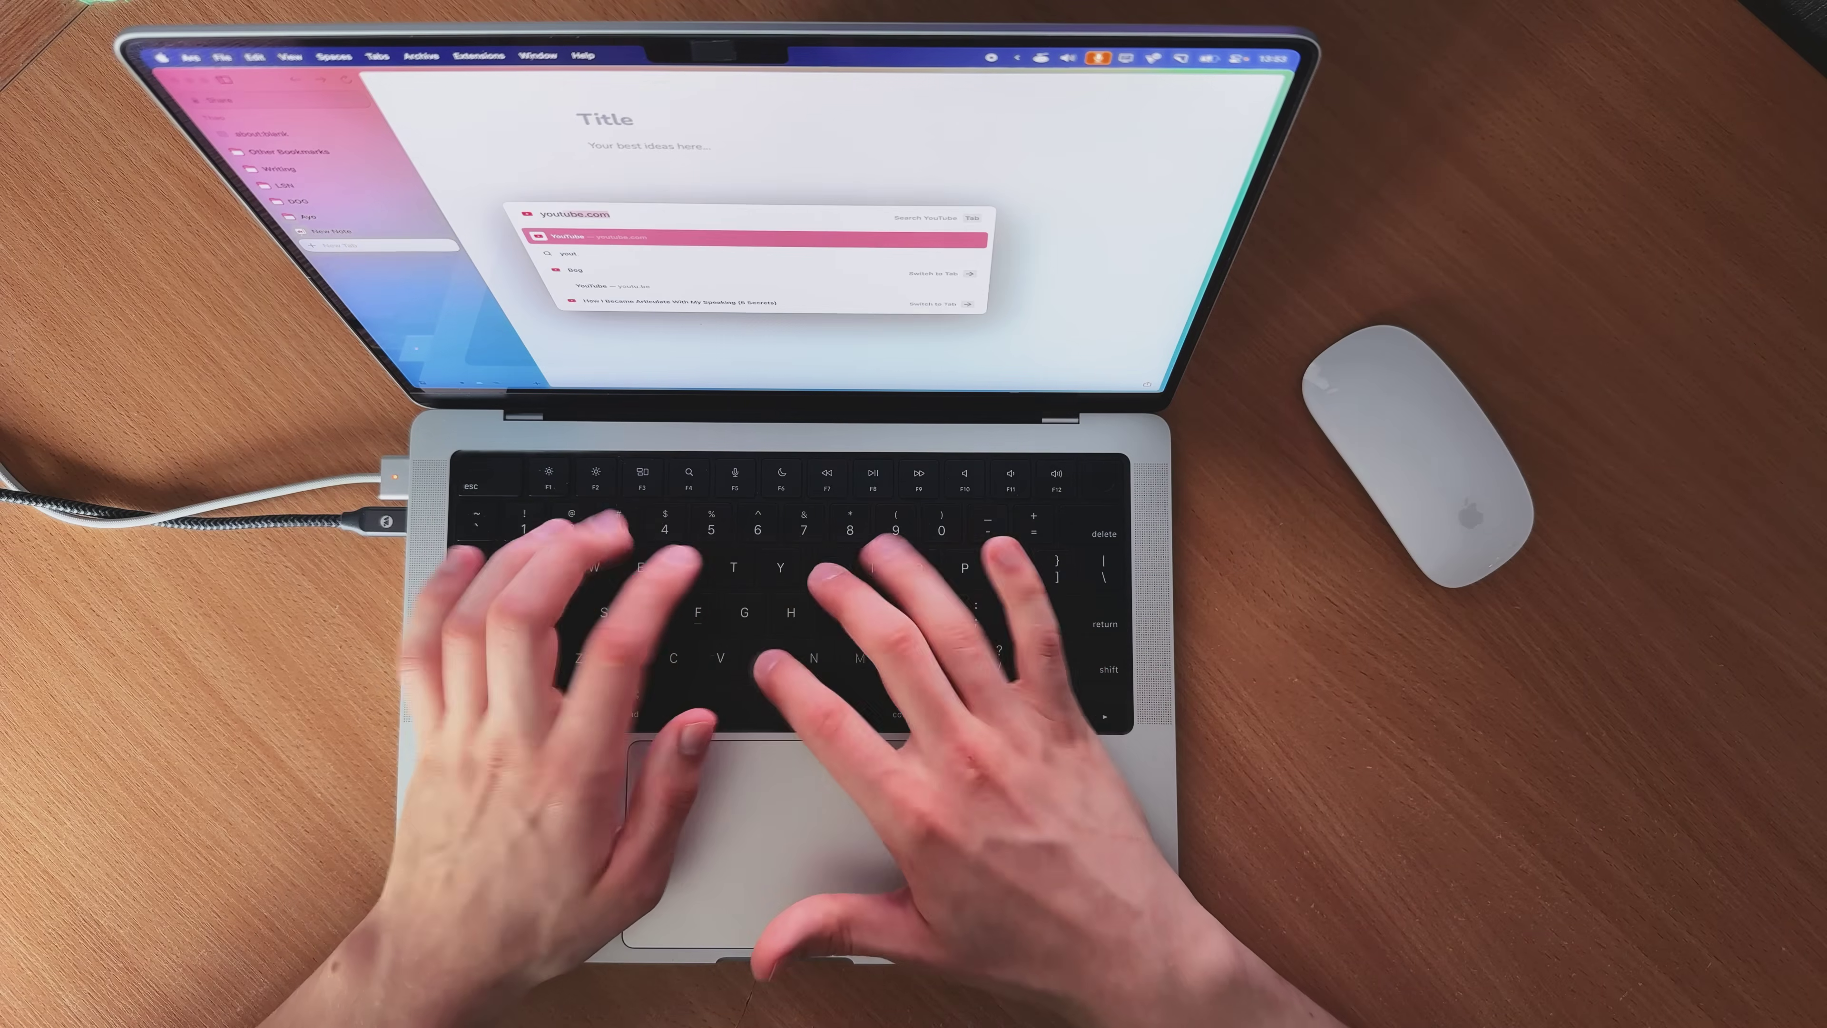
key(Return)
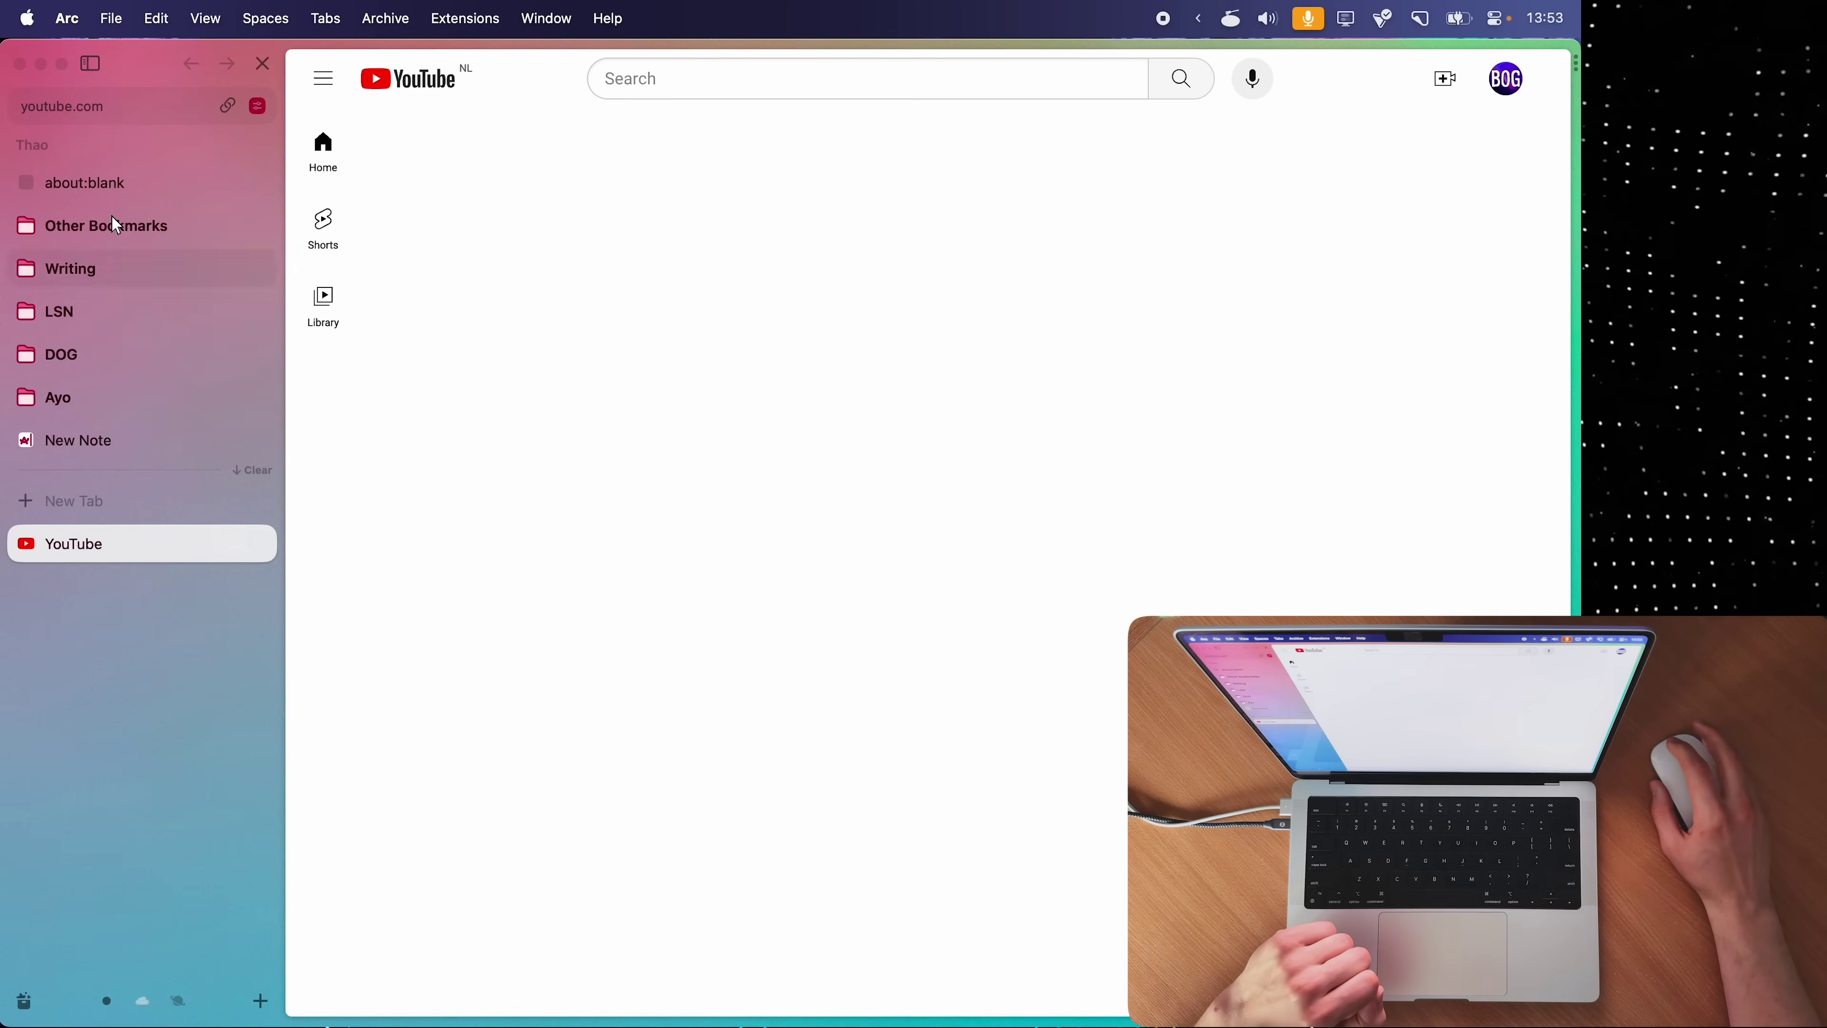
- Put the New Note beside YouTube in split view, resize the panes, and hide the sidebar
drag(78, 440, 689, 417)
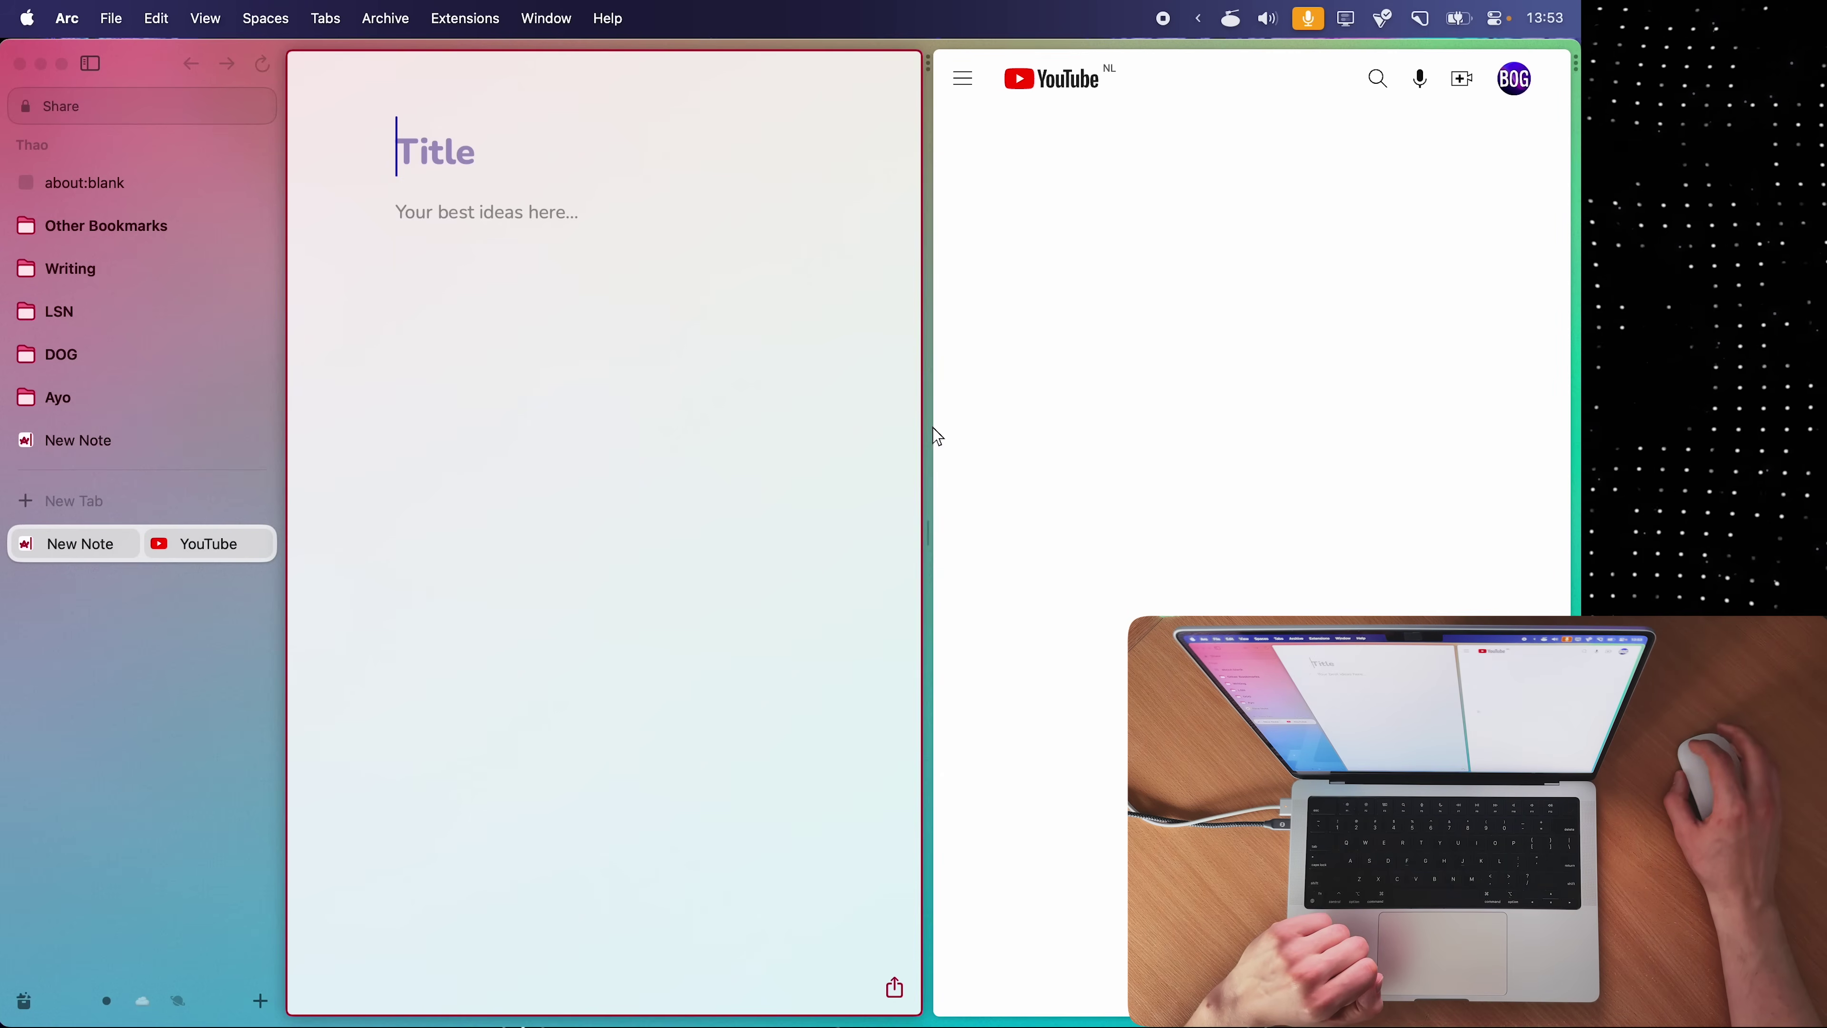
drag(926, 424, 803, 420)
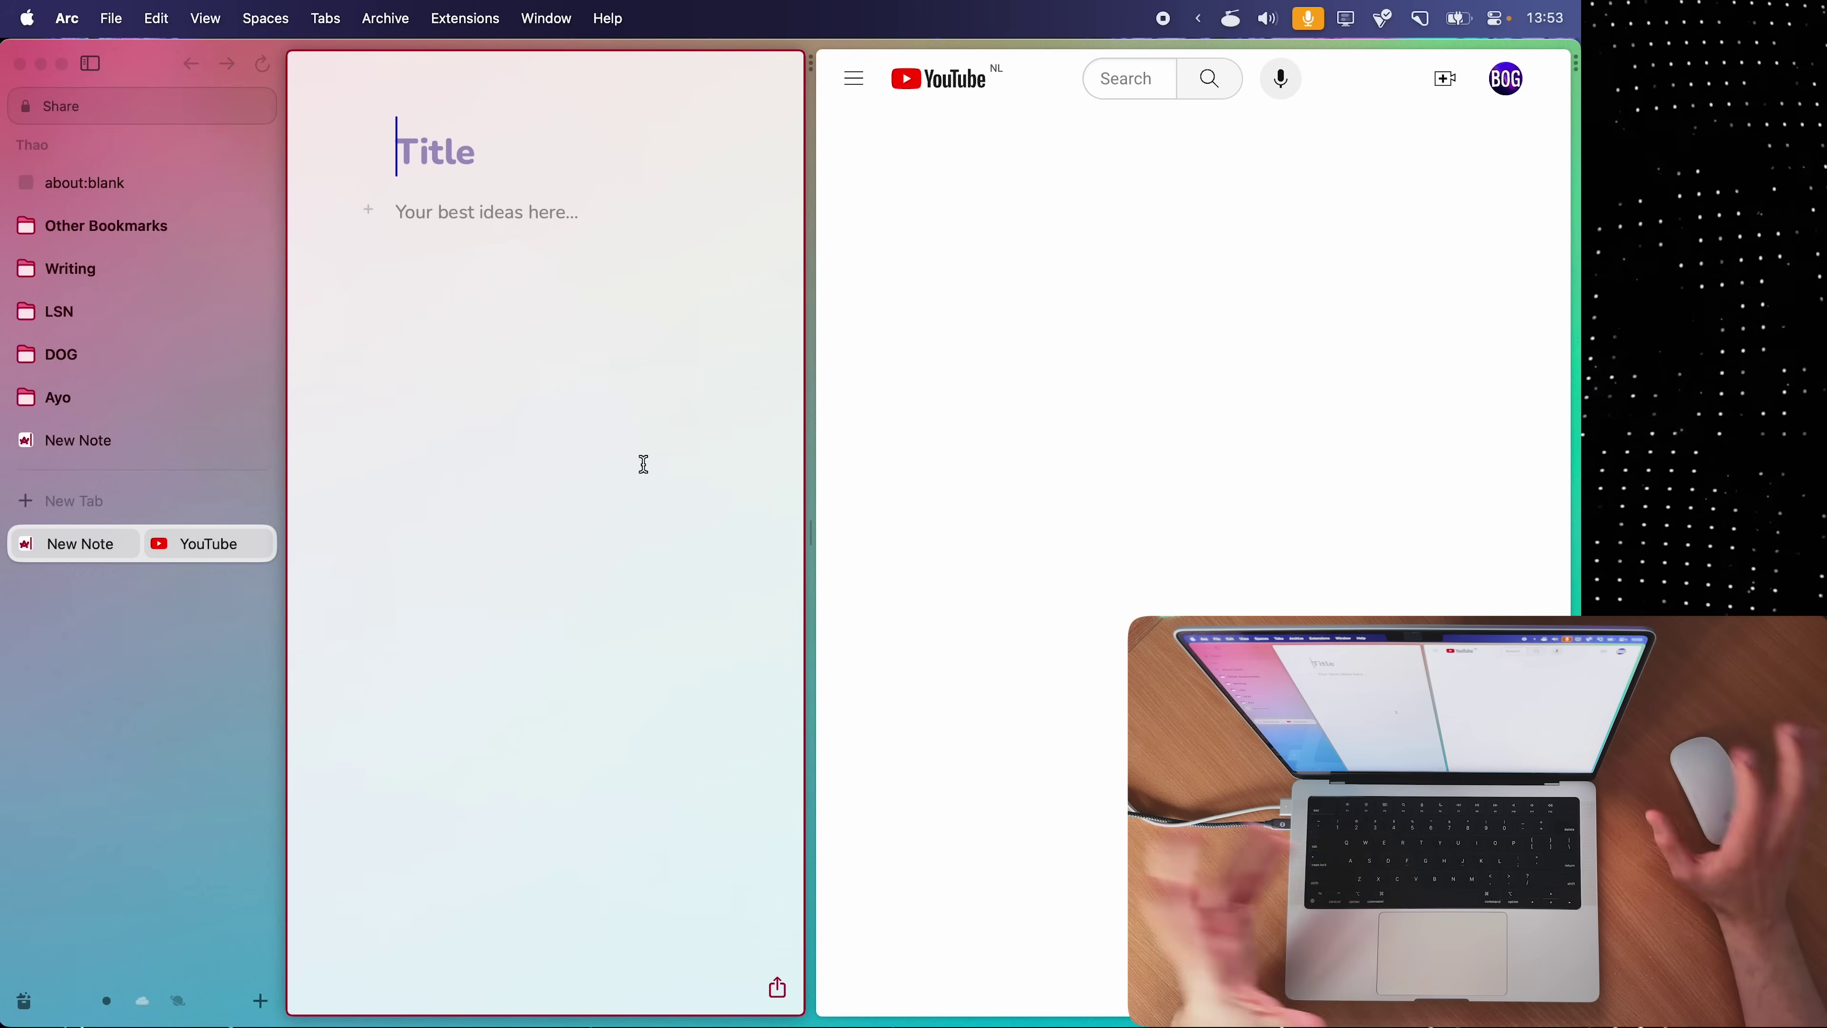
key(super+s)
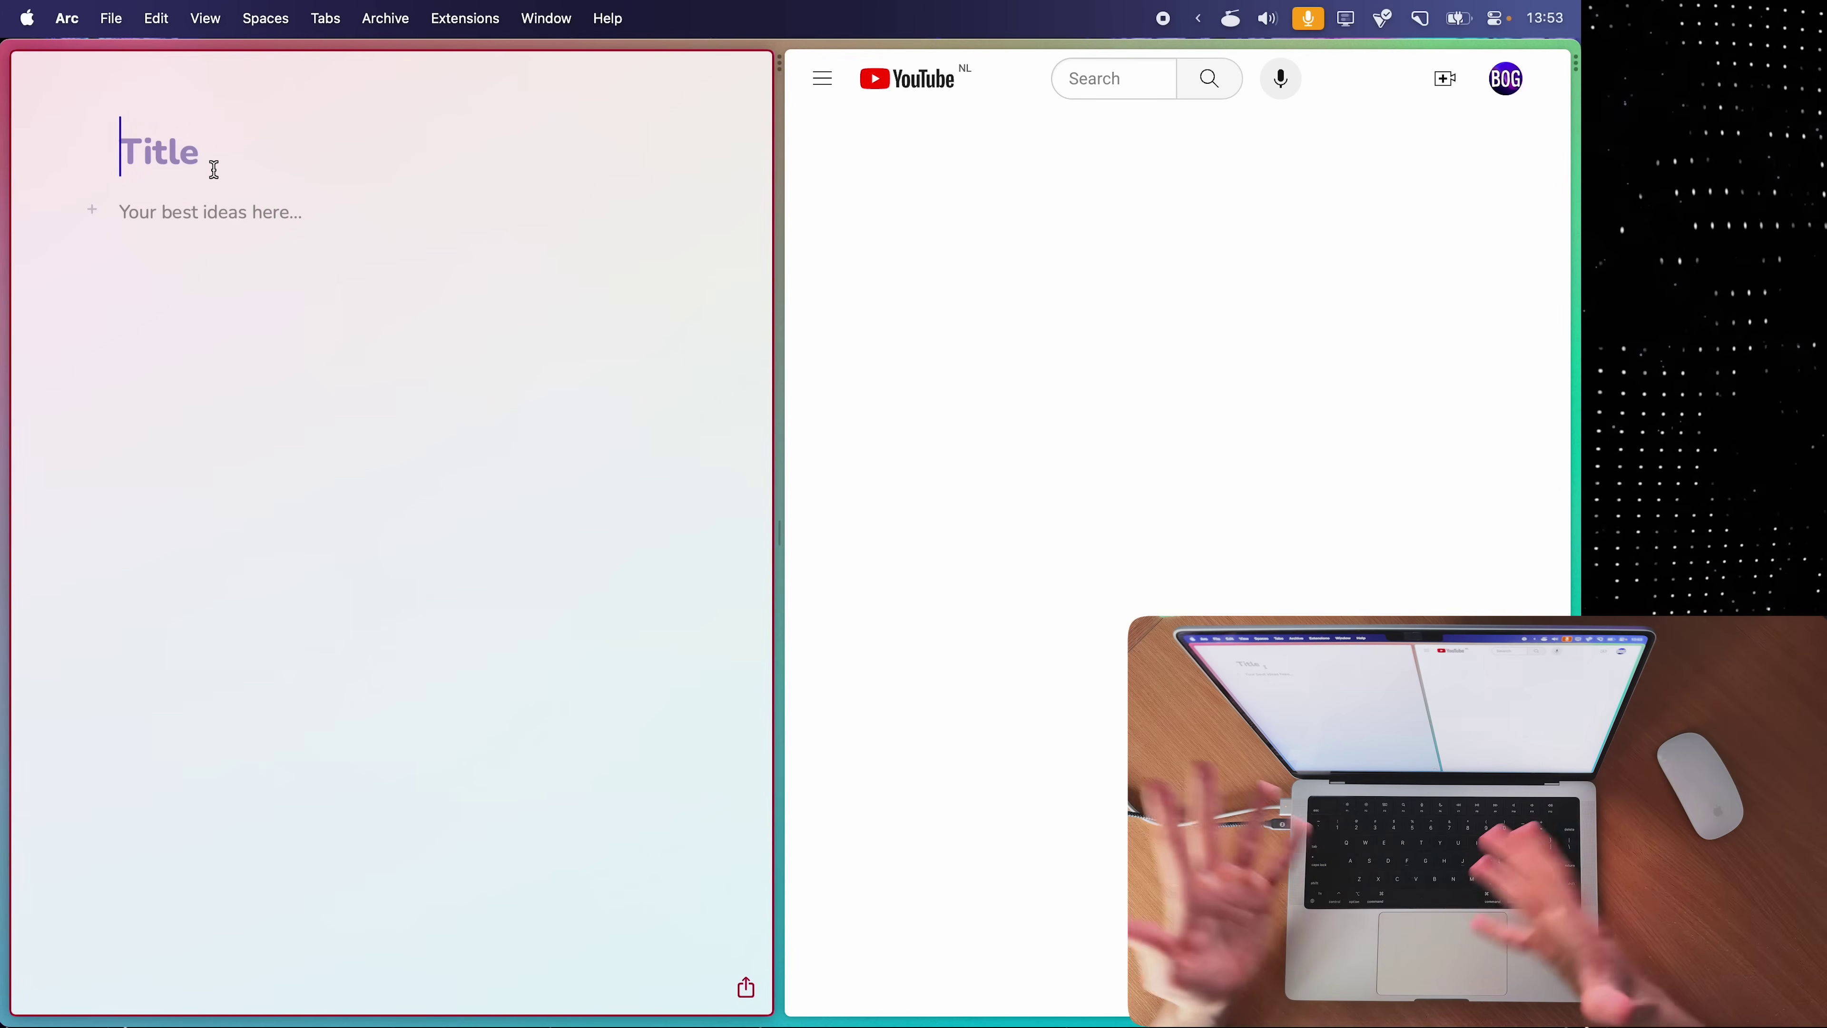
- Snap Arc to the right half, then launch Microsoft Edge and tile it into the left third
key(ctrl+alt+Right)
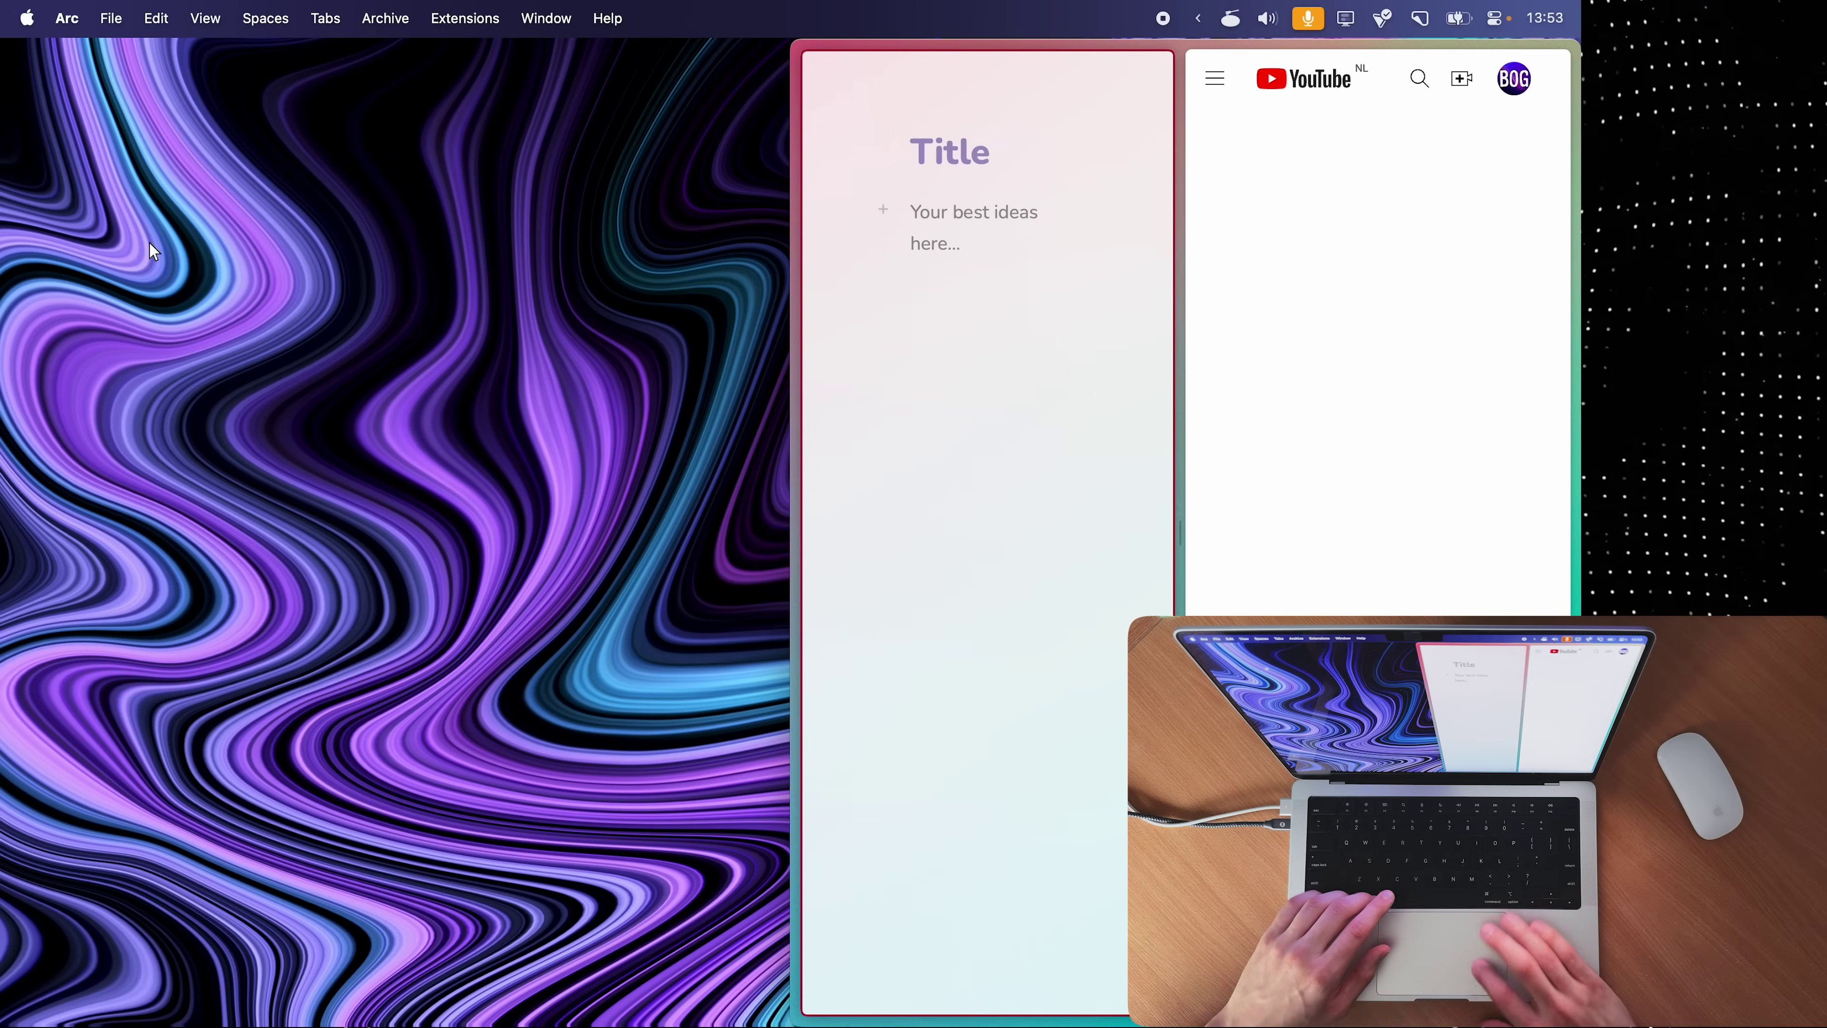
click(4, 359)
key(super+space)
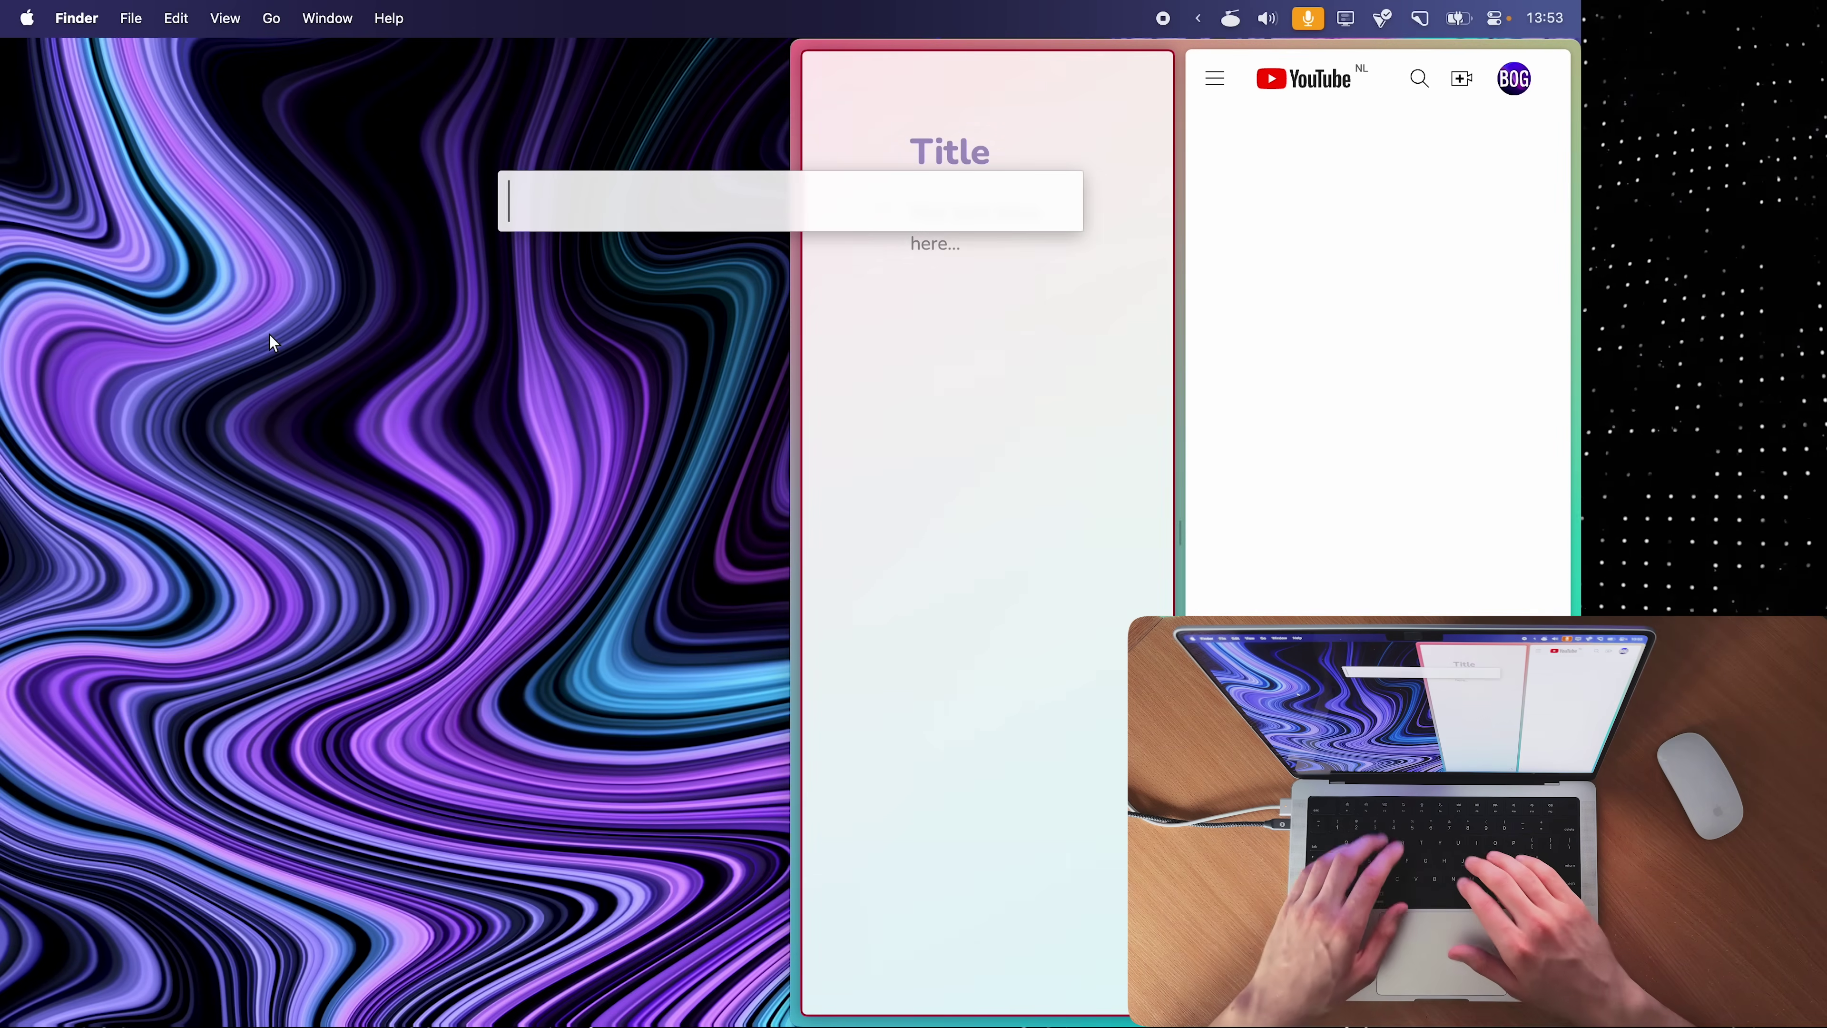
text(edge)
key(Return)
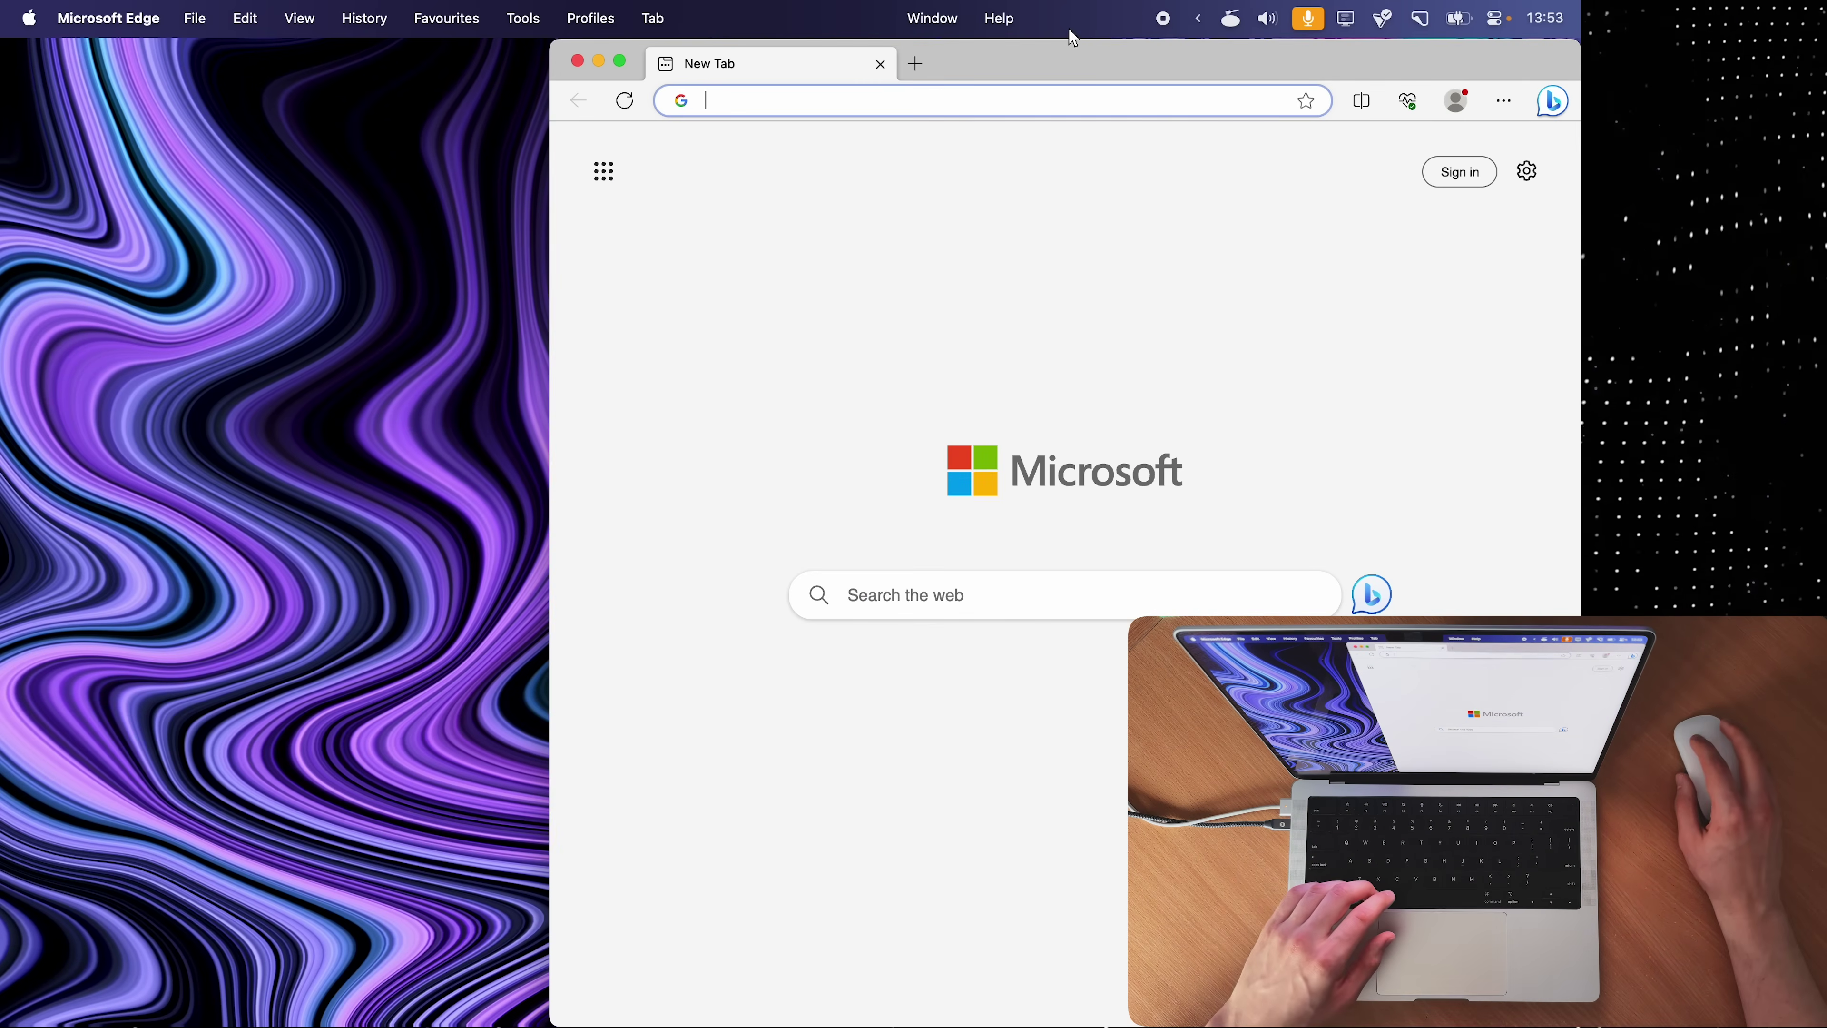
key(ctrl+alt+d)
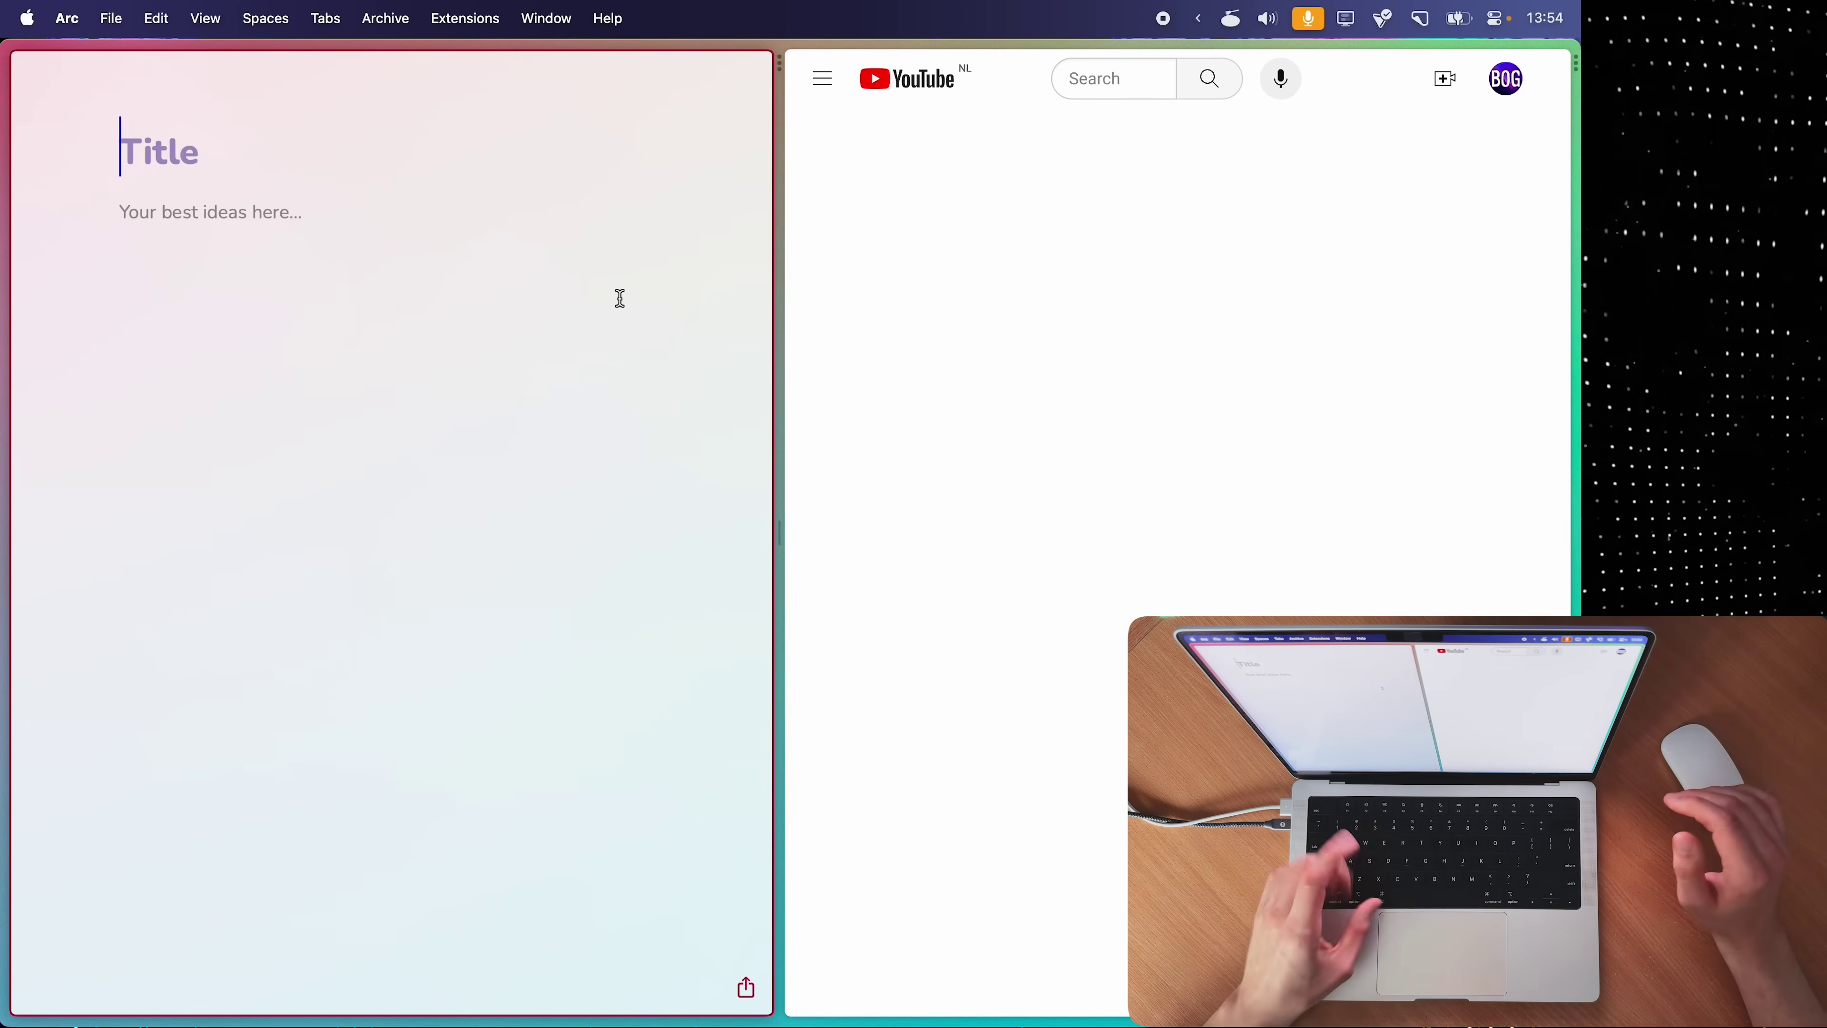
- Show the sidebar and drag the note/YouTube split tab beside Other Bookmarks, leaving YouTube alone
key(super+w)
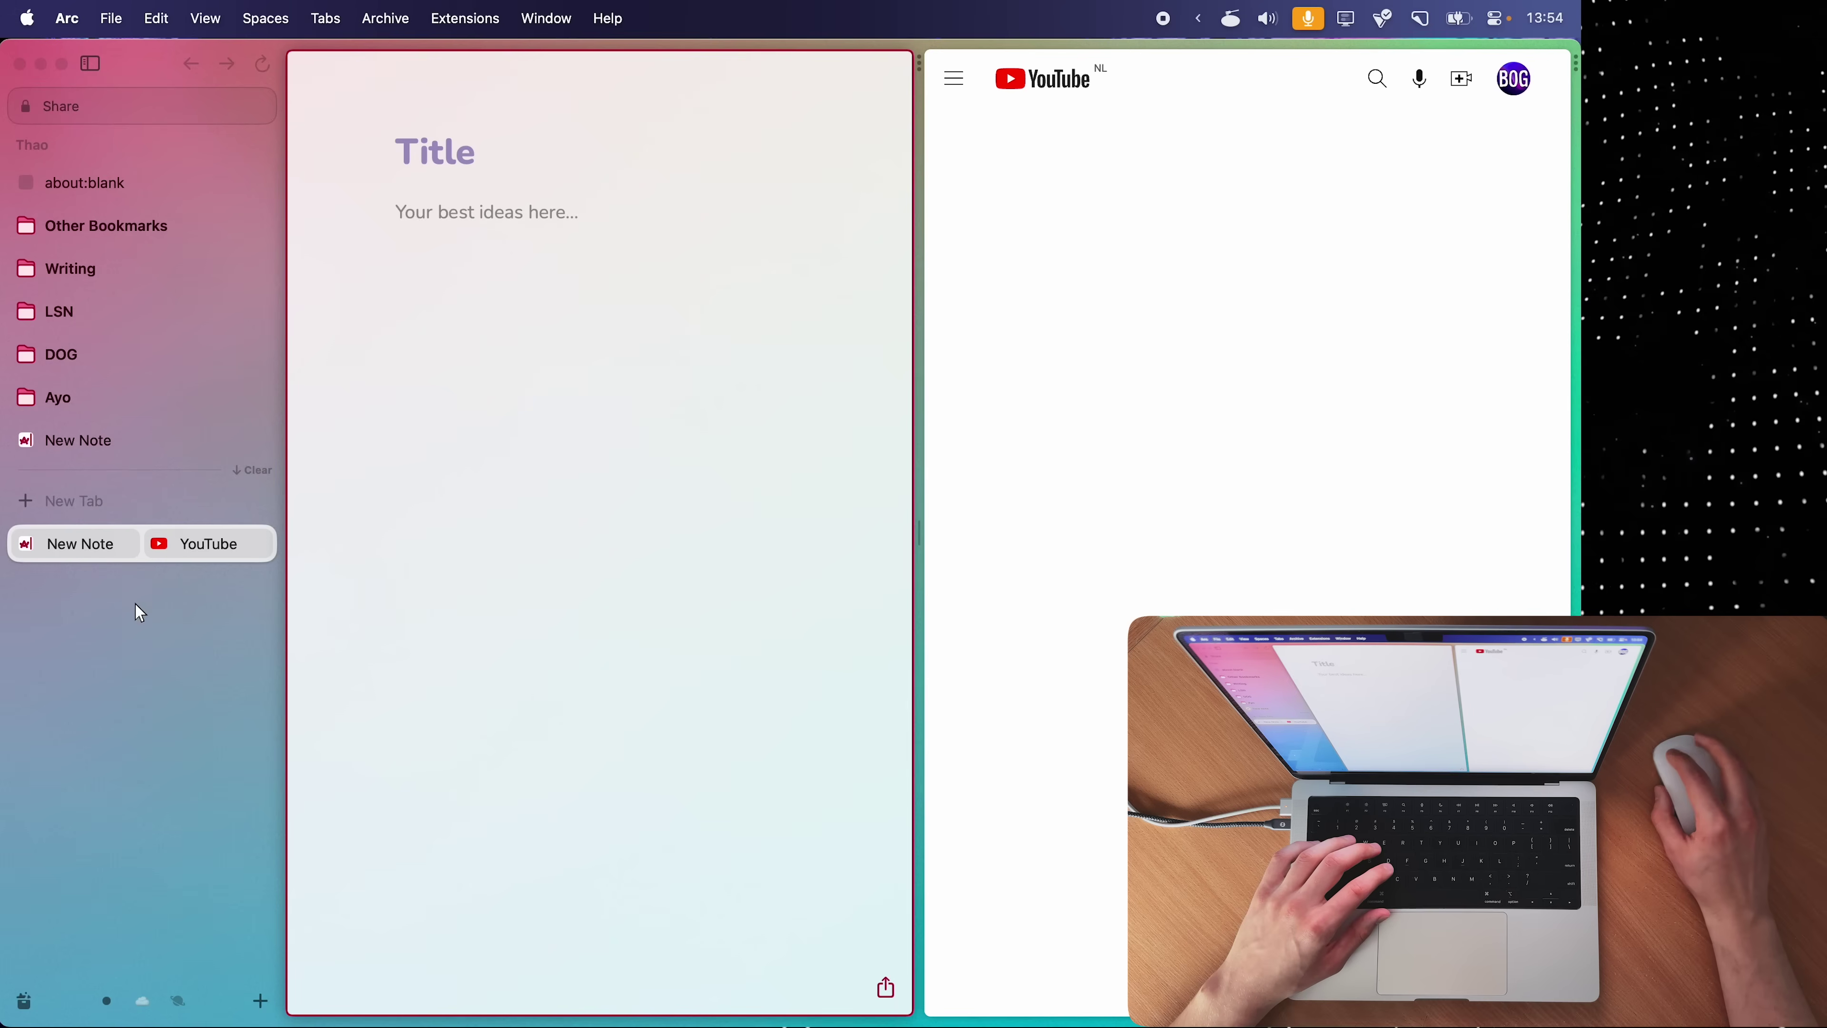
drag(154, 554, 157, 406)
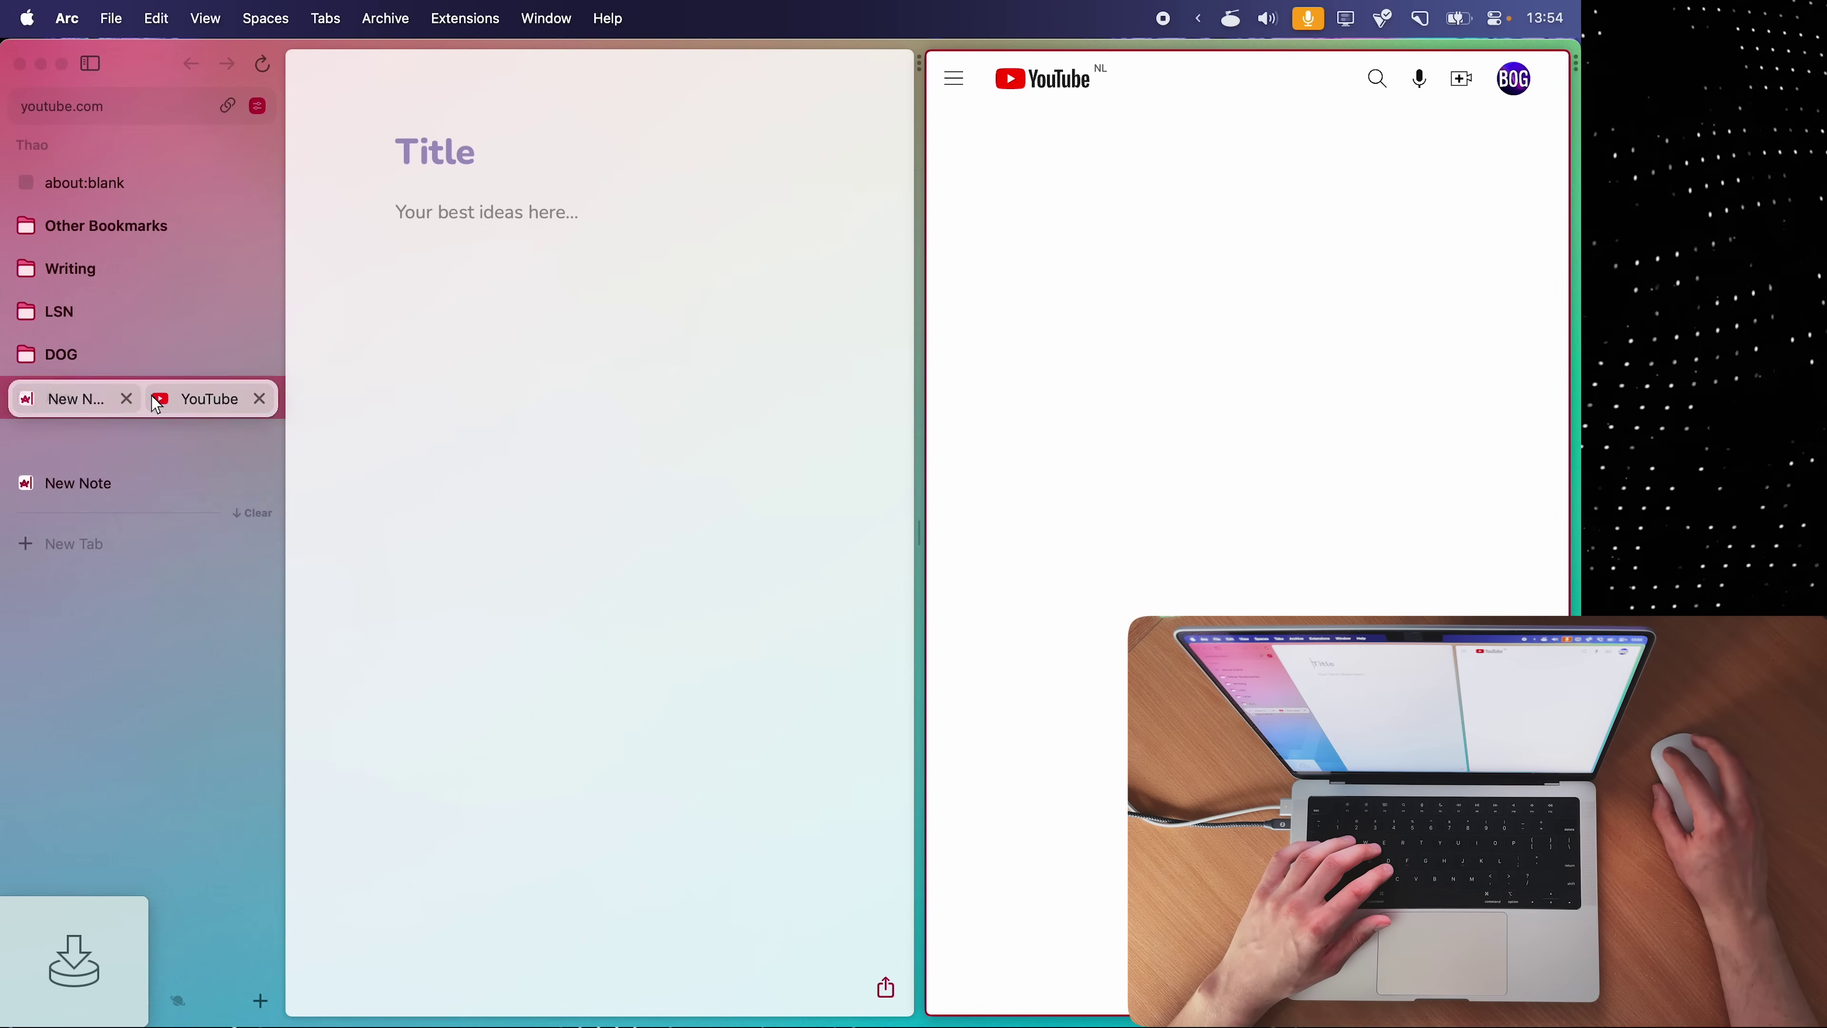
drag(157, 483, 188, 729)
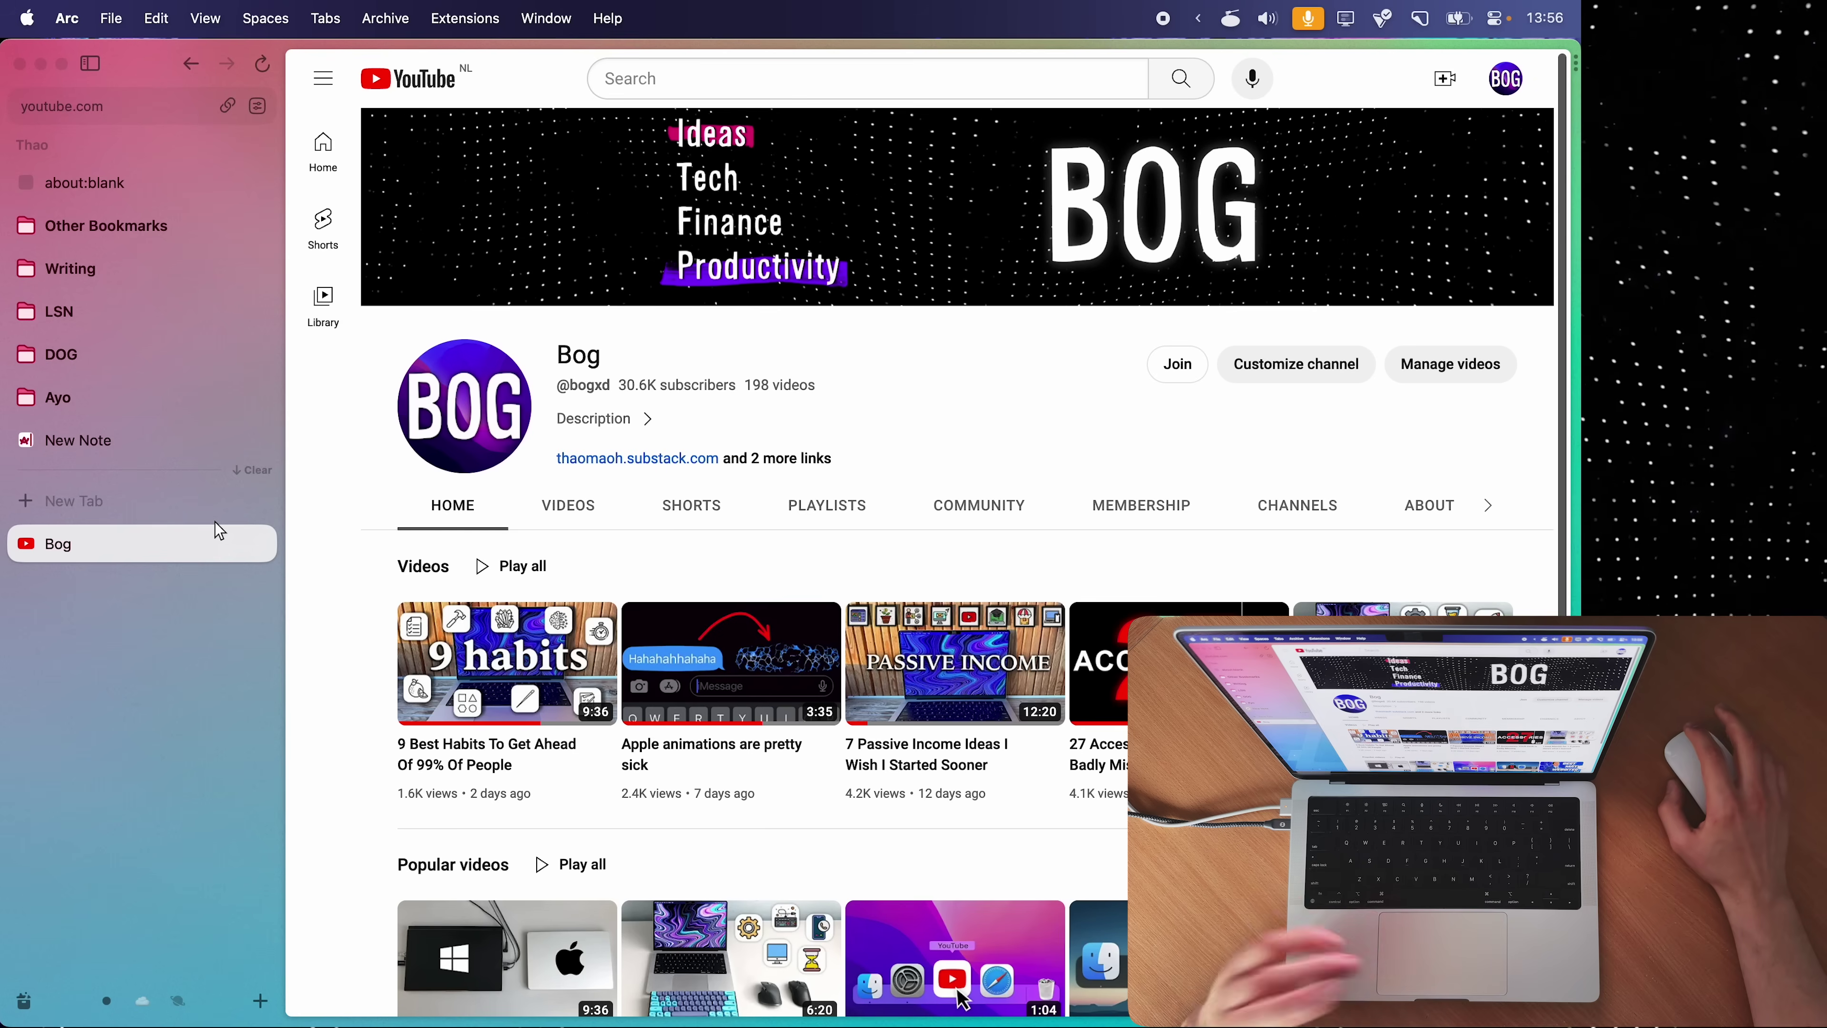
click(164, 107)
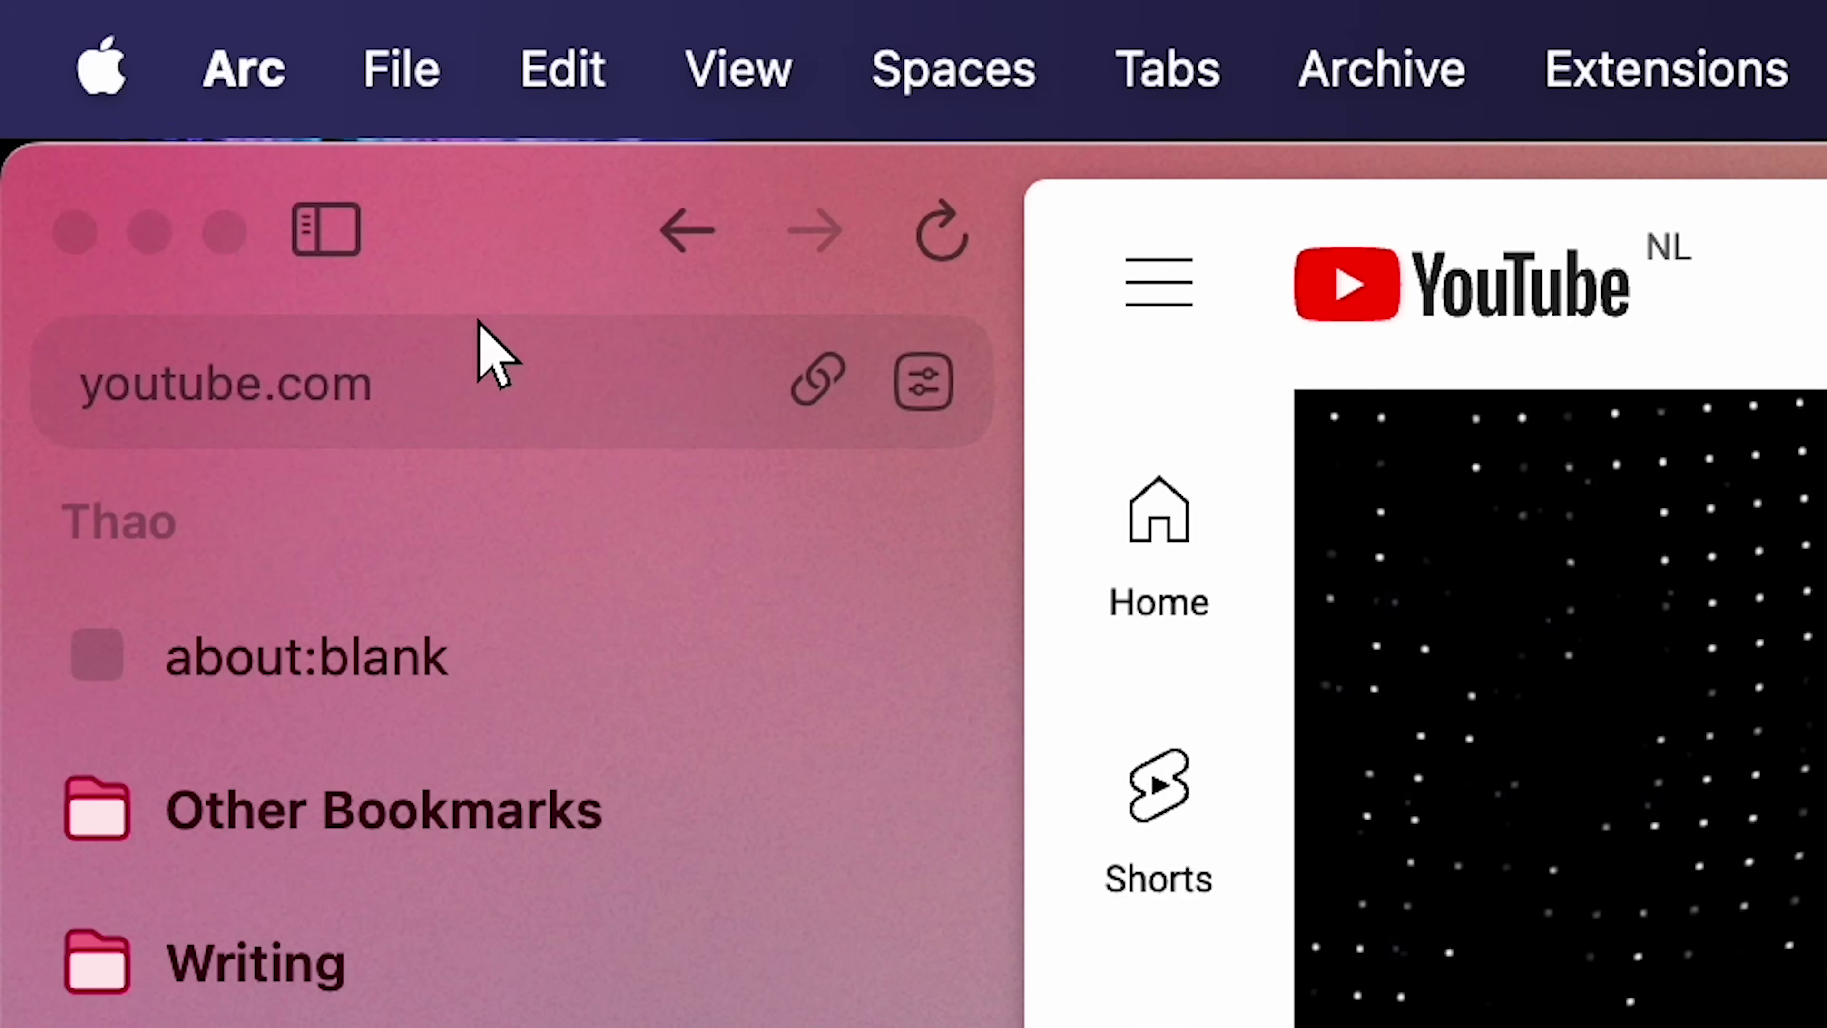
- Create a new Boost for the YouTube site and switch its page text to a monospace font
click(940, 386)
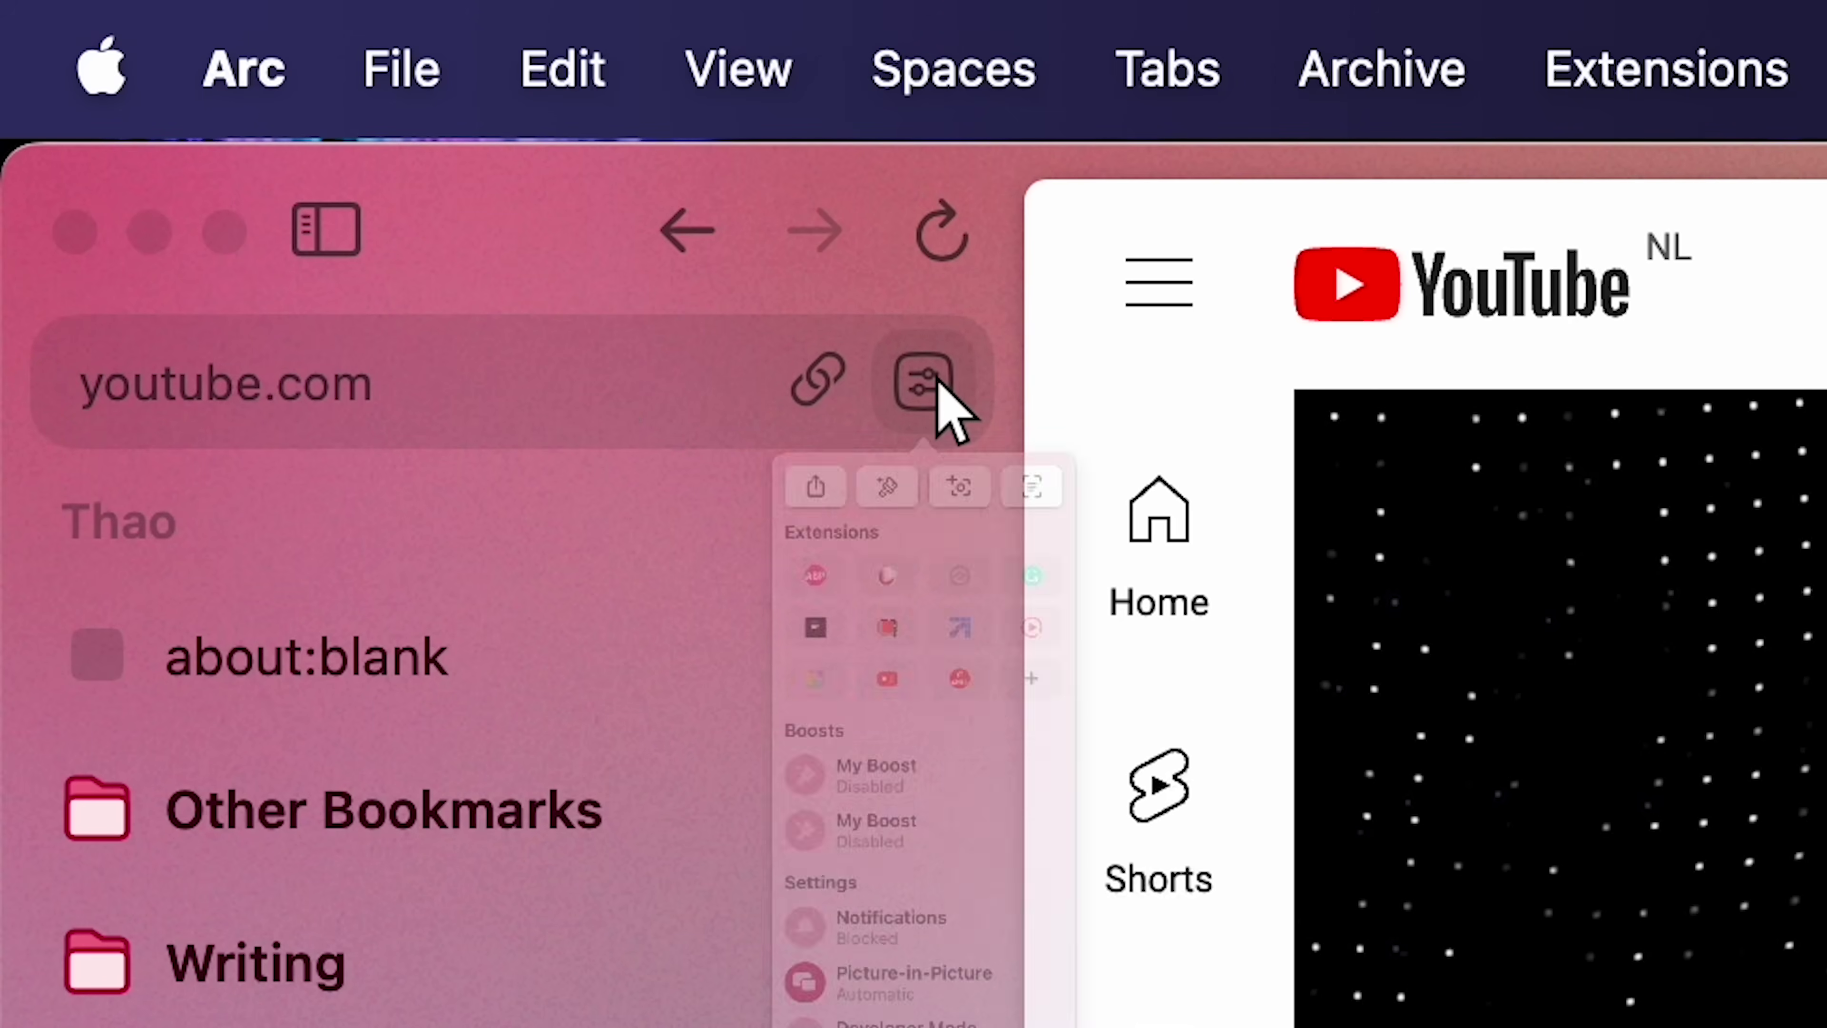
click(828, 605)
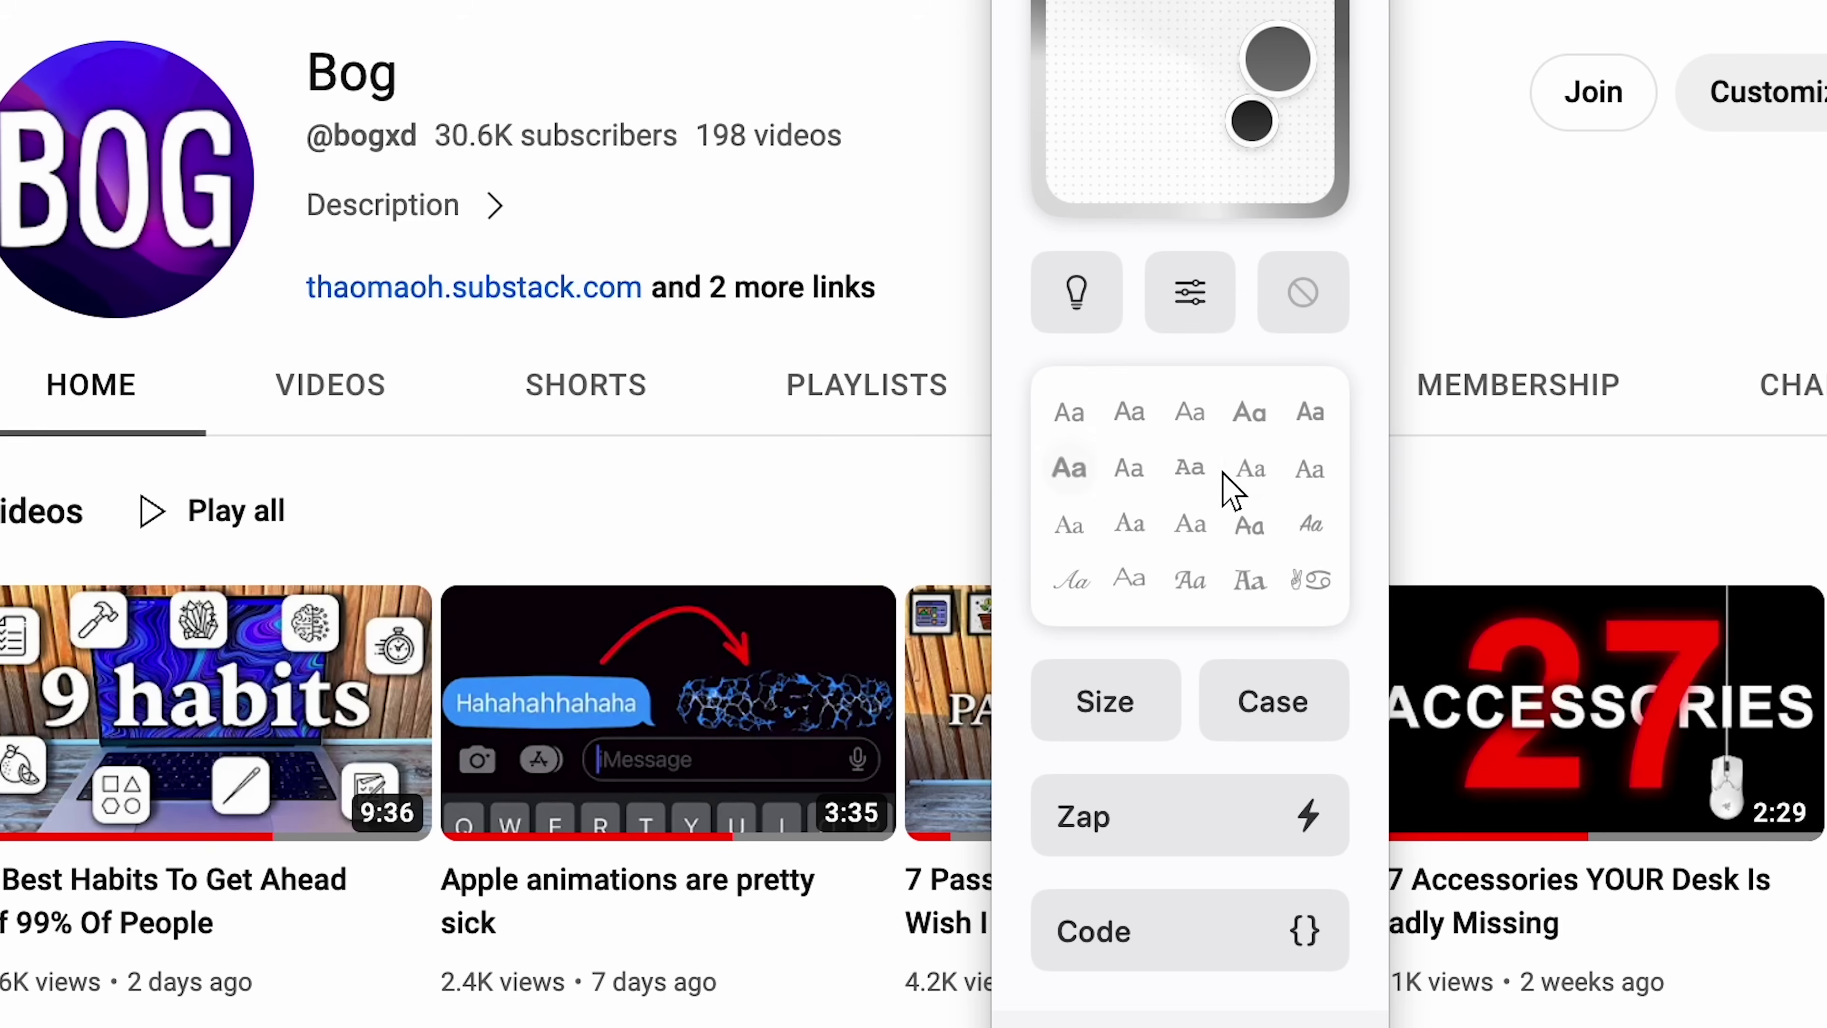
click(1128, 467)
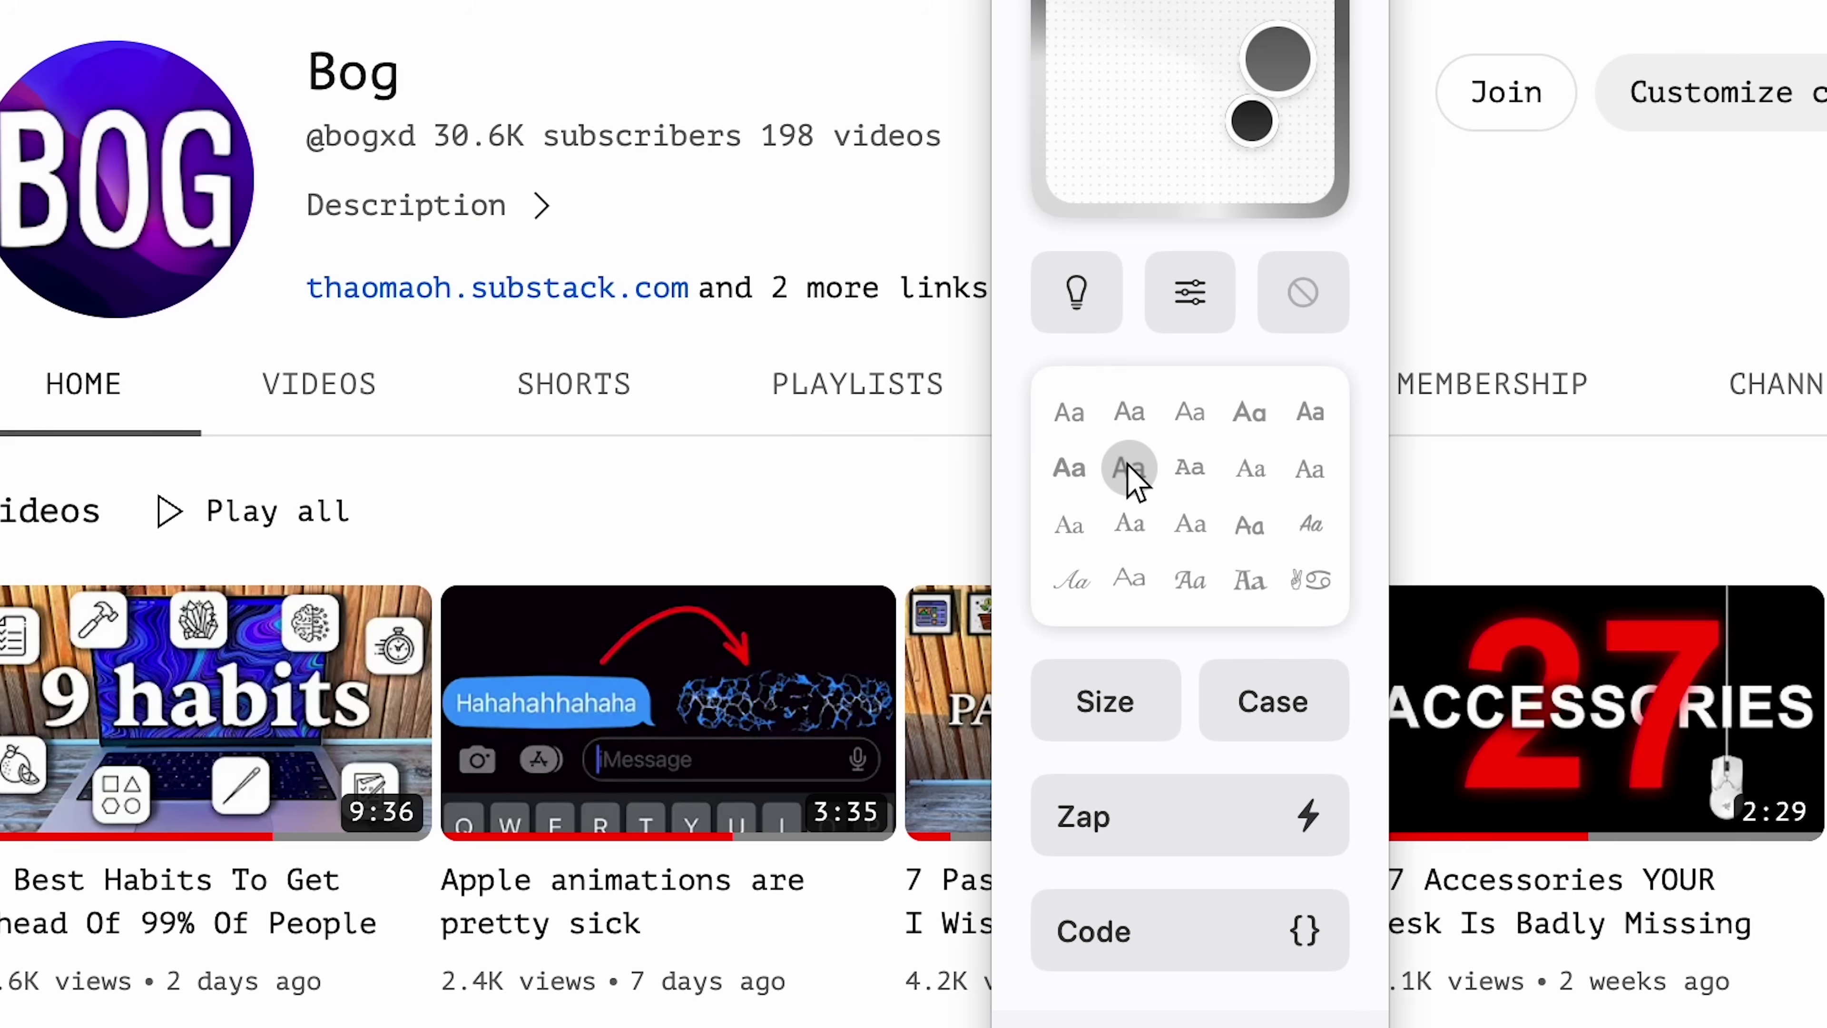
- Try page text sizes from 90% to 150%, then reset to normal size
click(1135, 699)
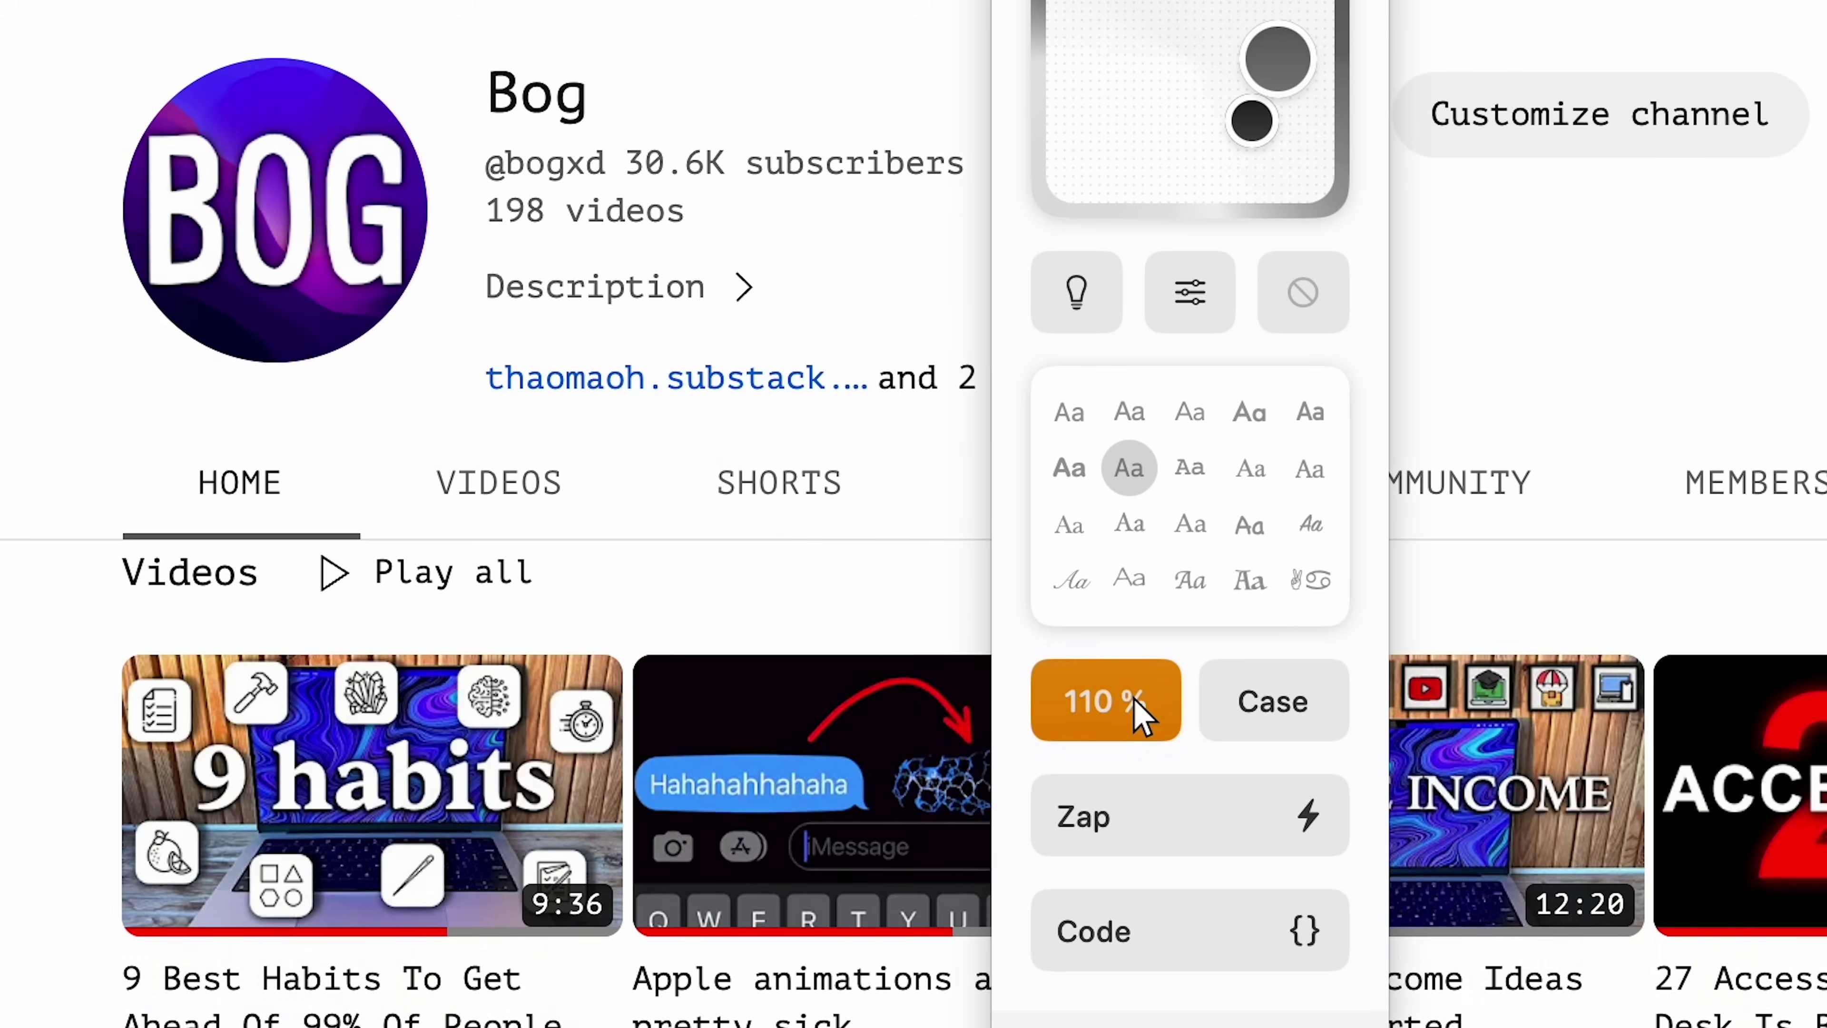
click(1136, 702)
click(1141, 712)
click(1140, 712)
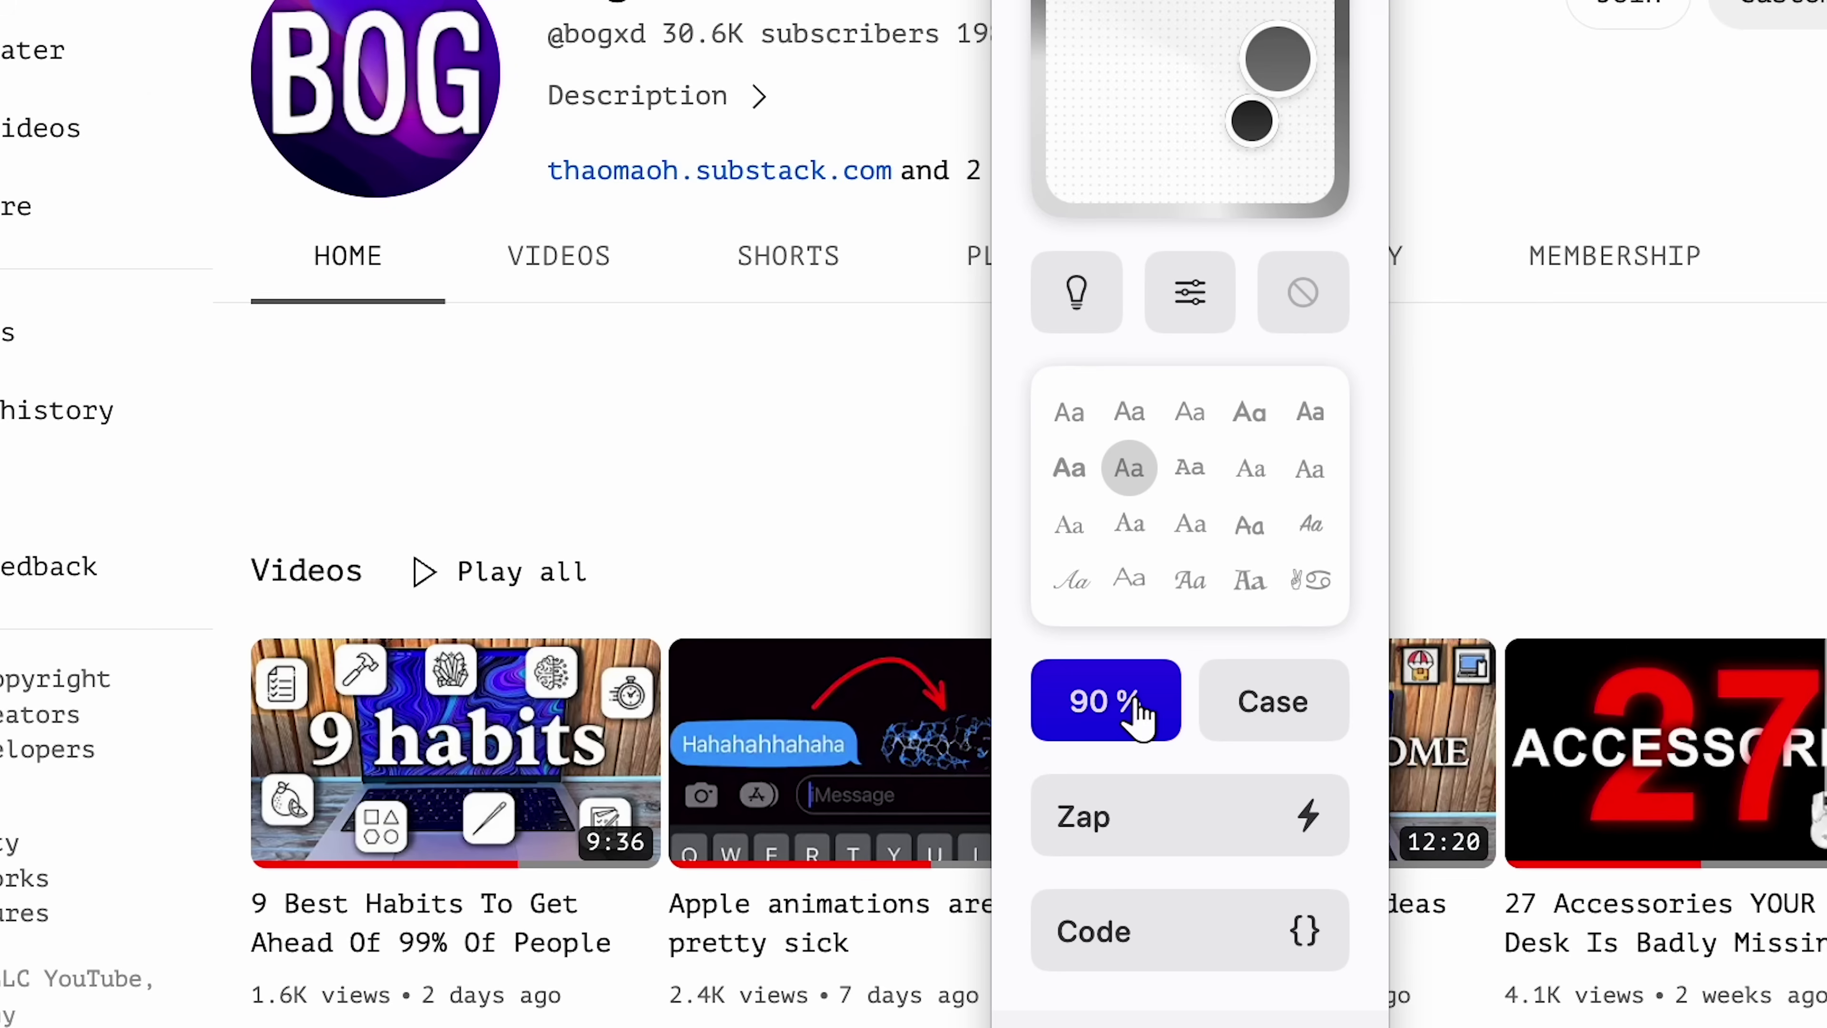
click(1141, 712)
click(1142, 716)
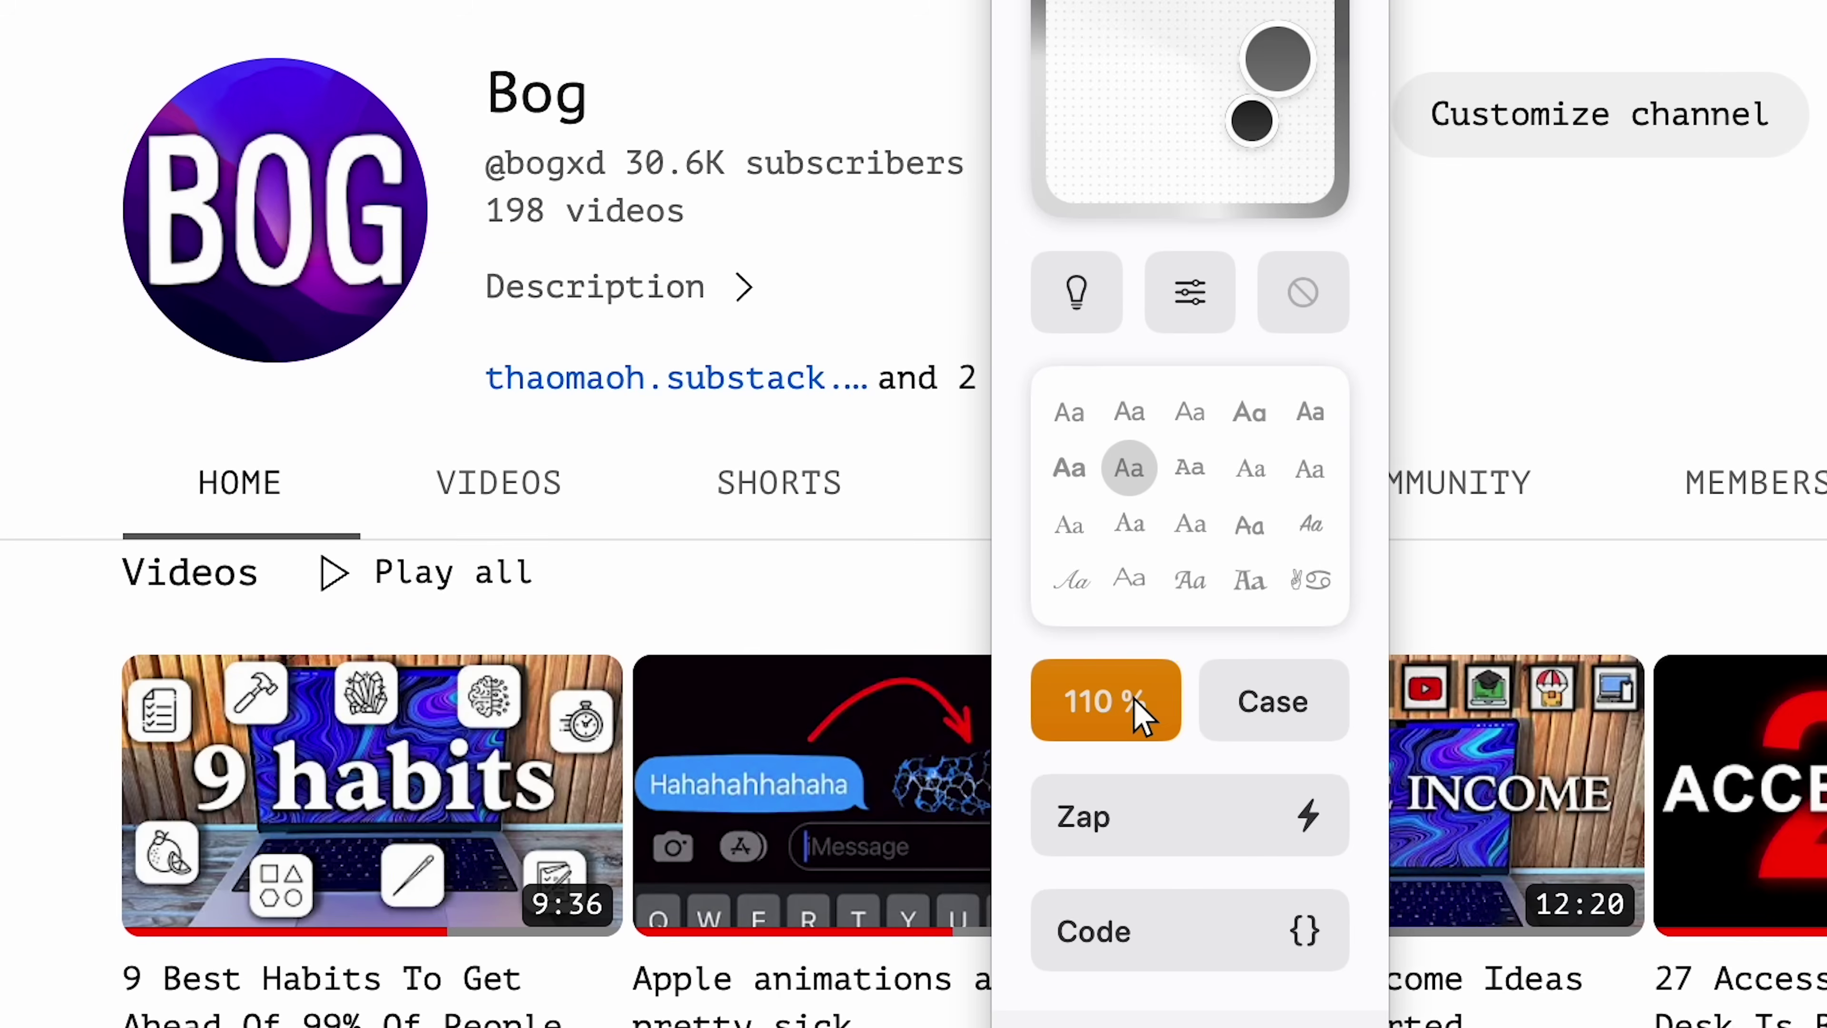
click(1140, 716)
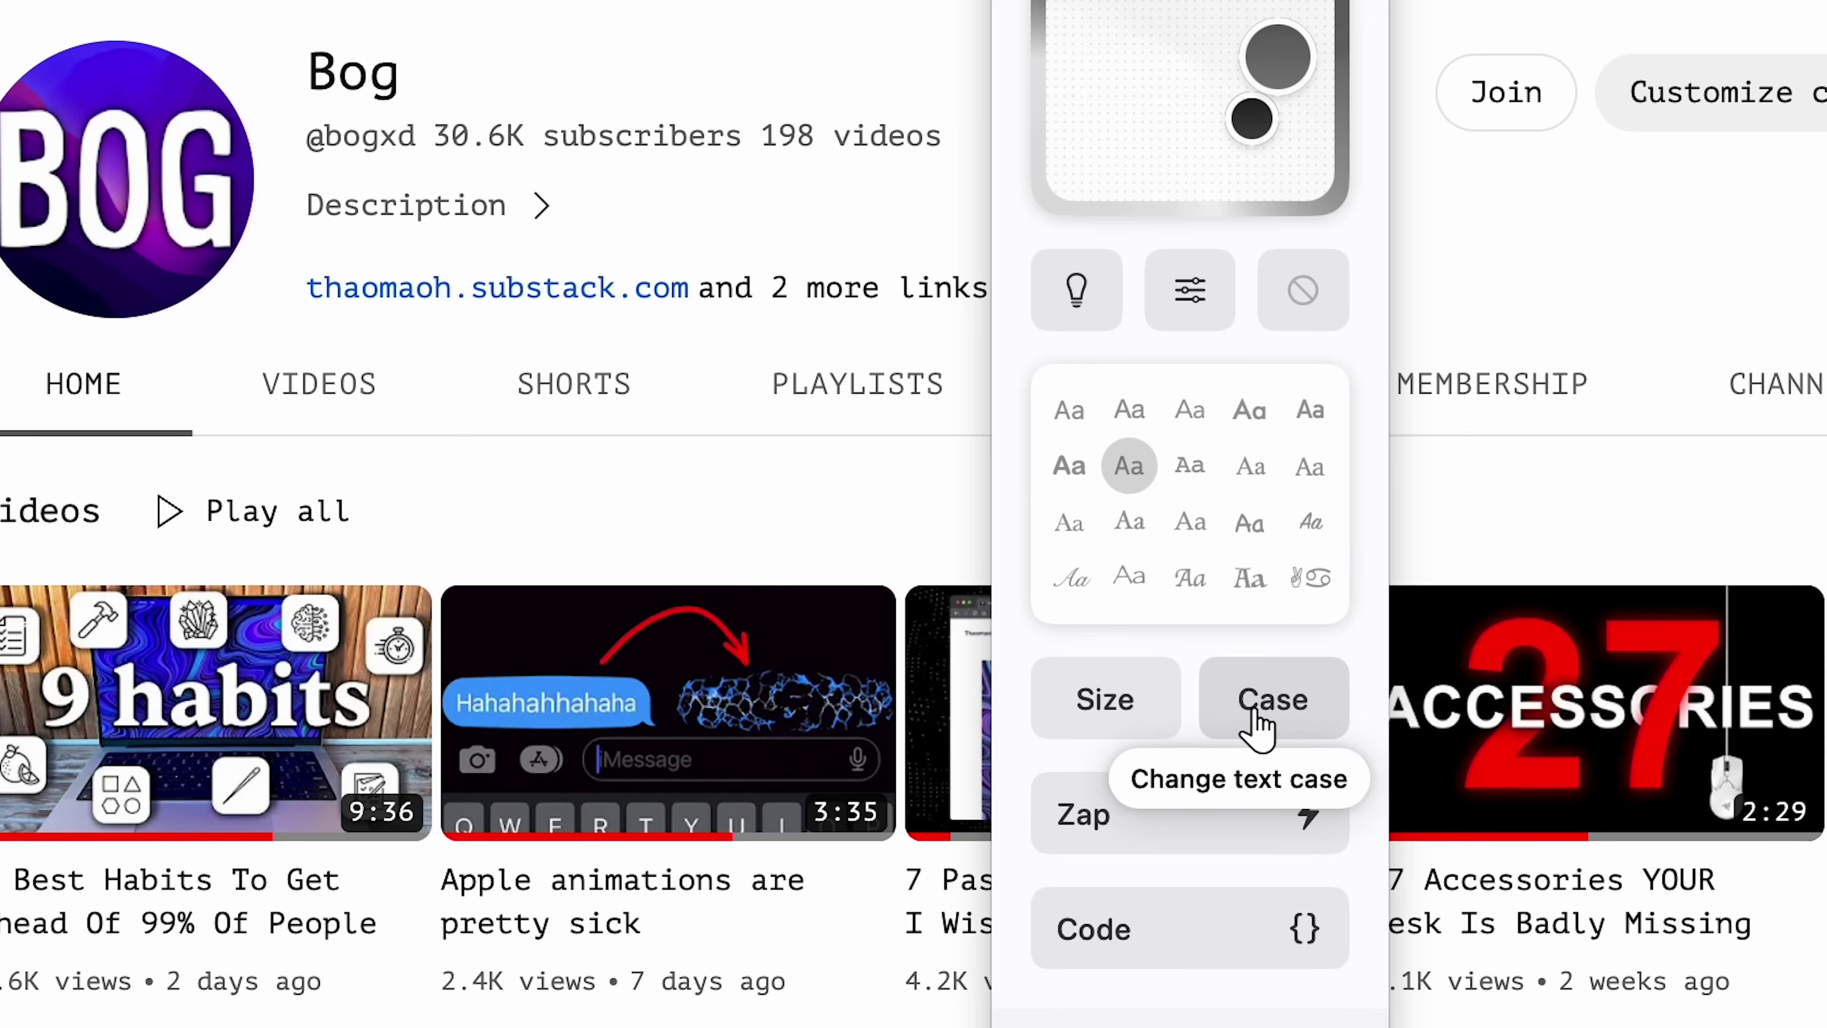
- Try uppercase, lowercase and title case, restore the original case, then enter Zap mode
click(1266, 705)
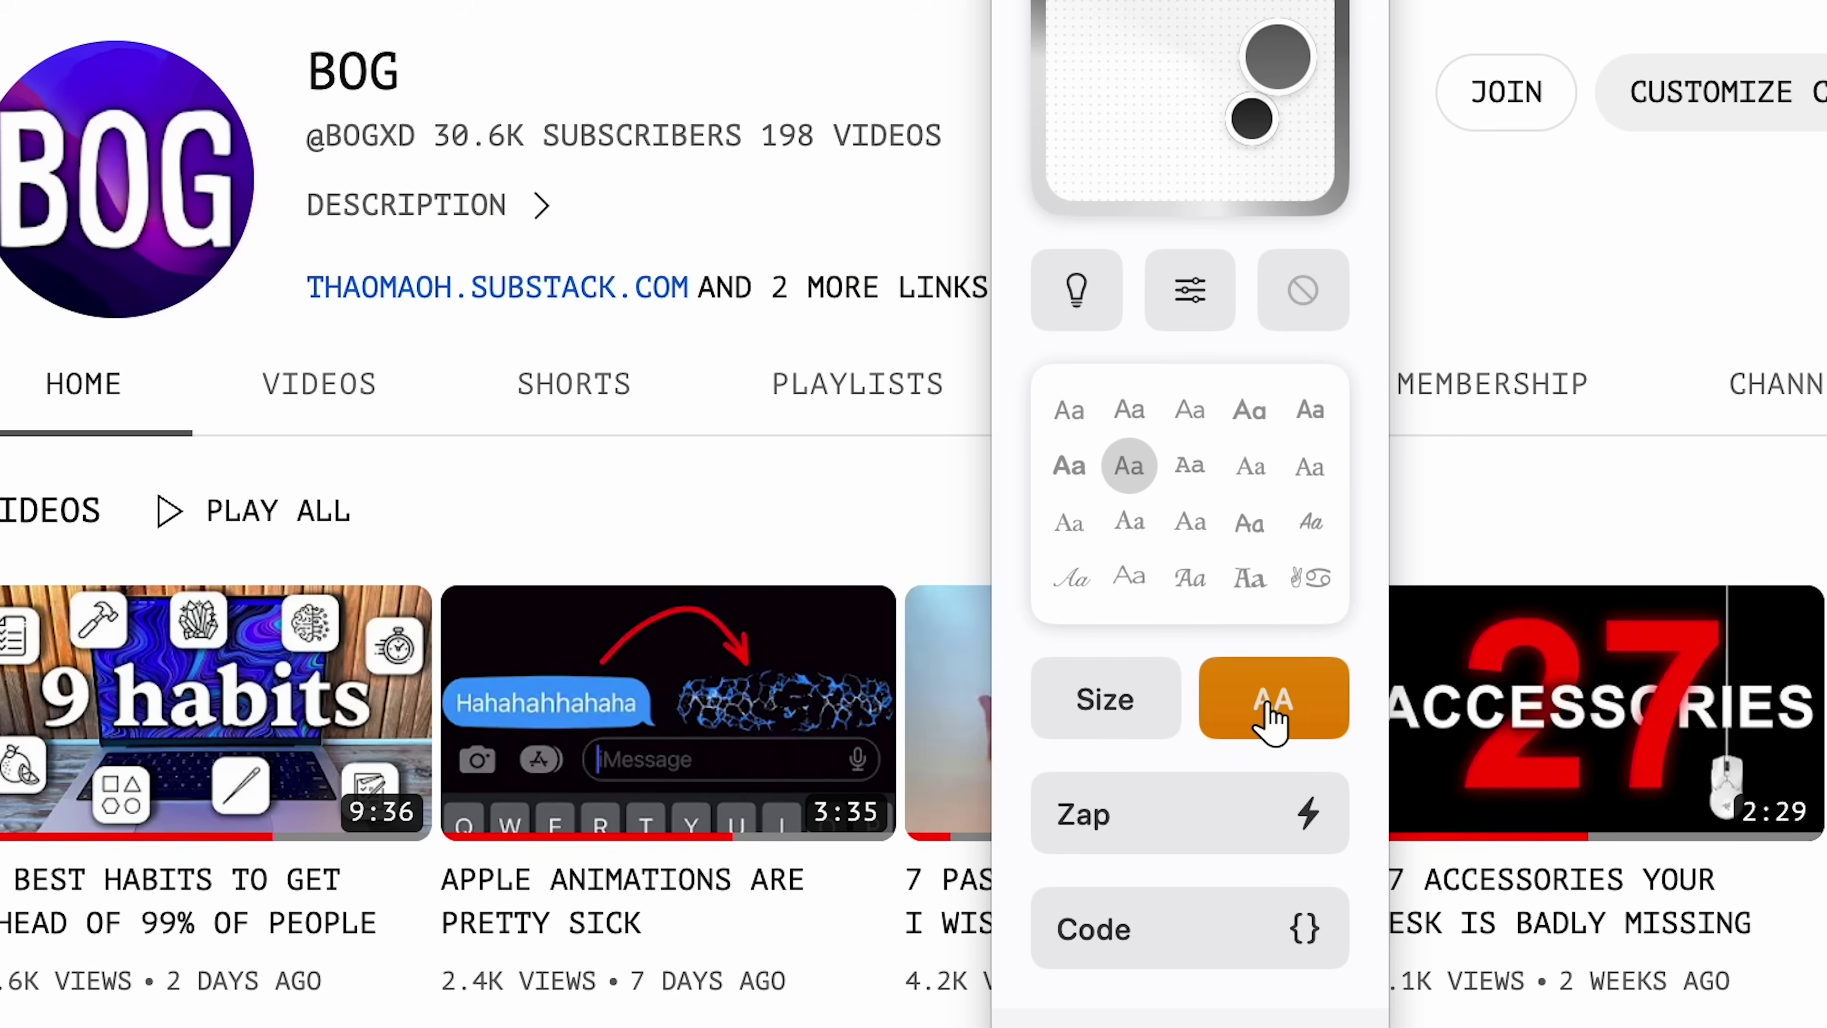
mouse_move(369, 885)
click(1274, 730)
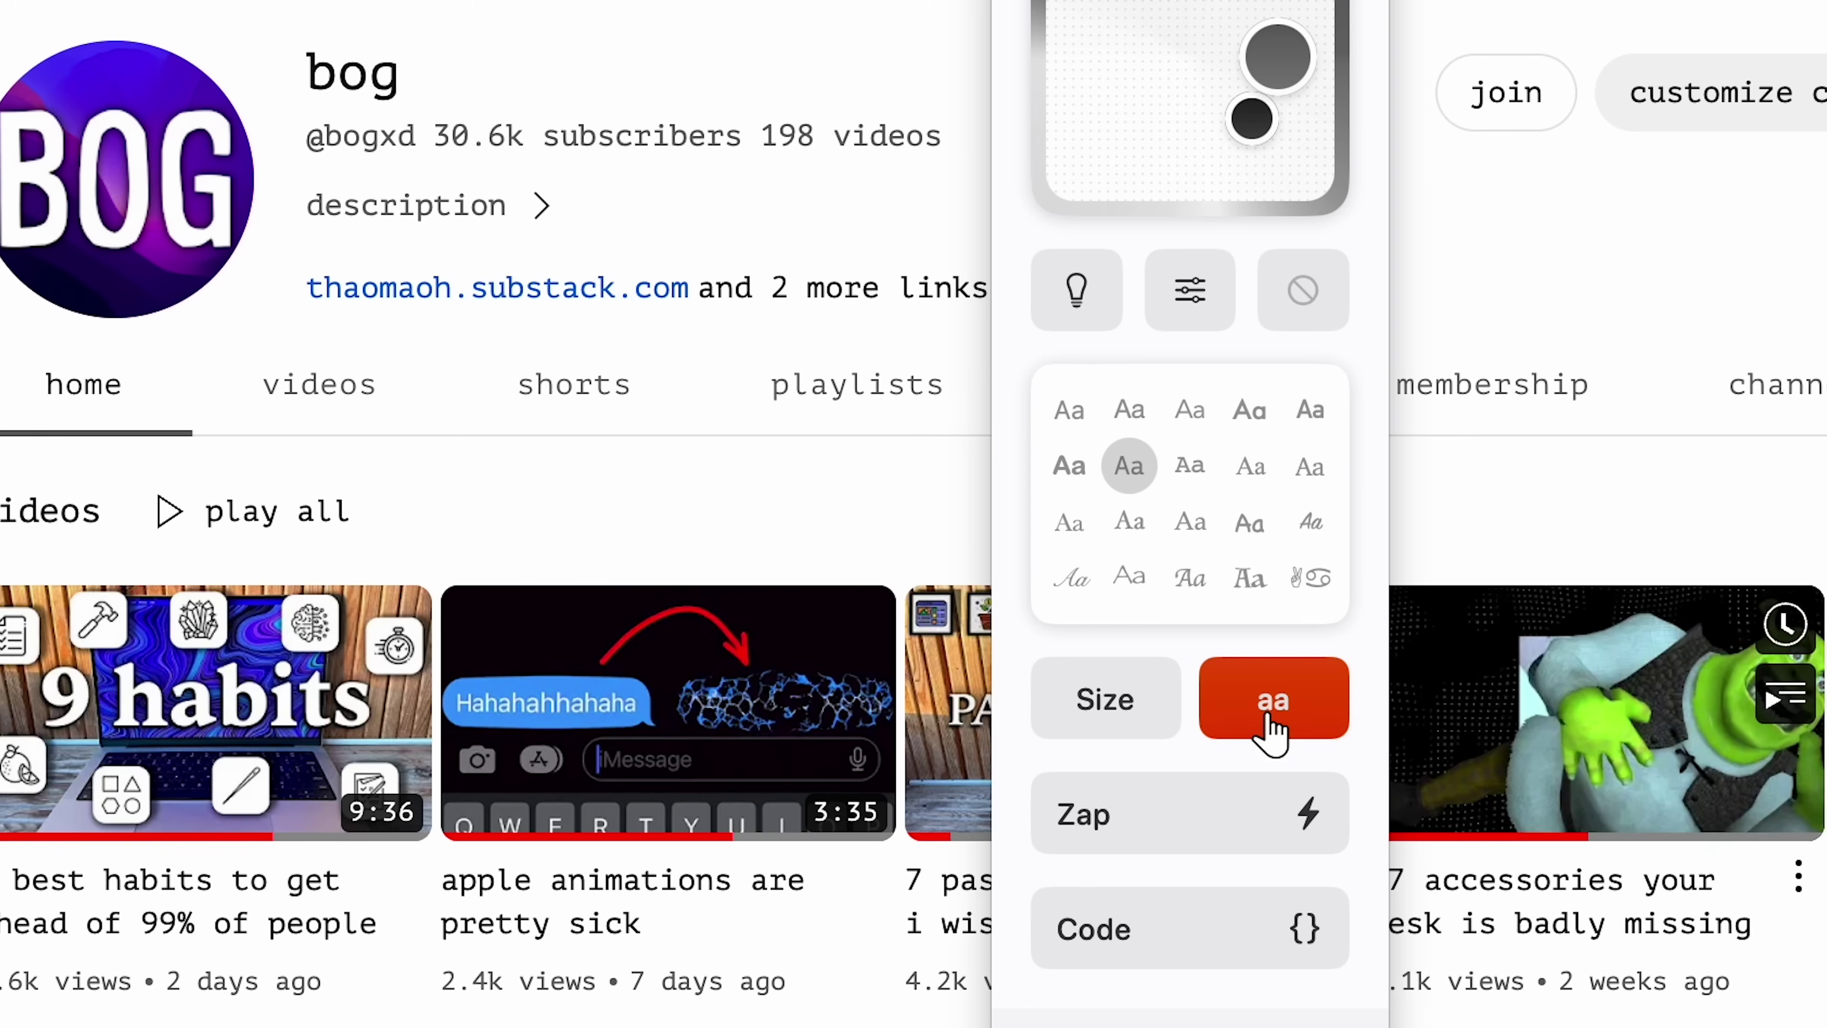
click(1273, 730)
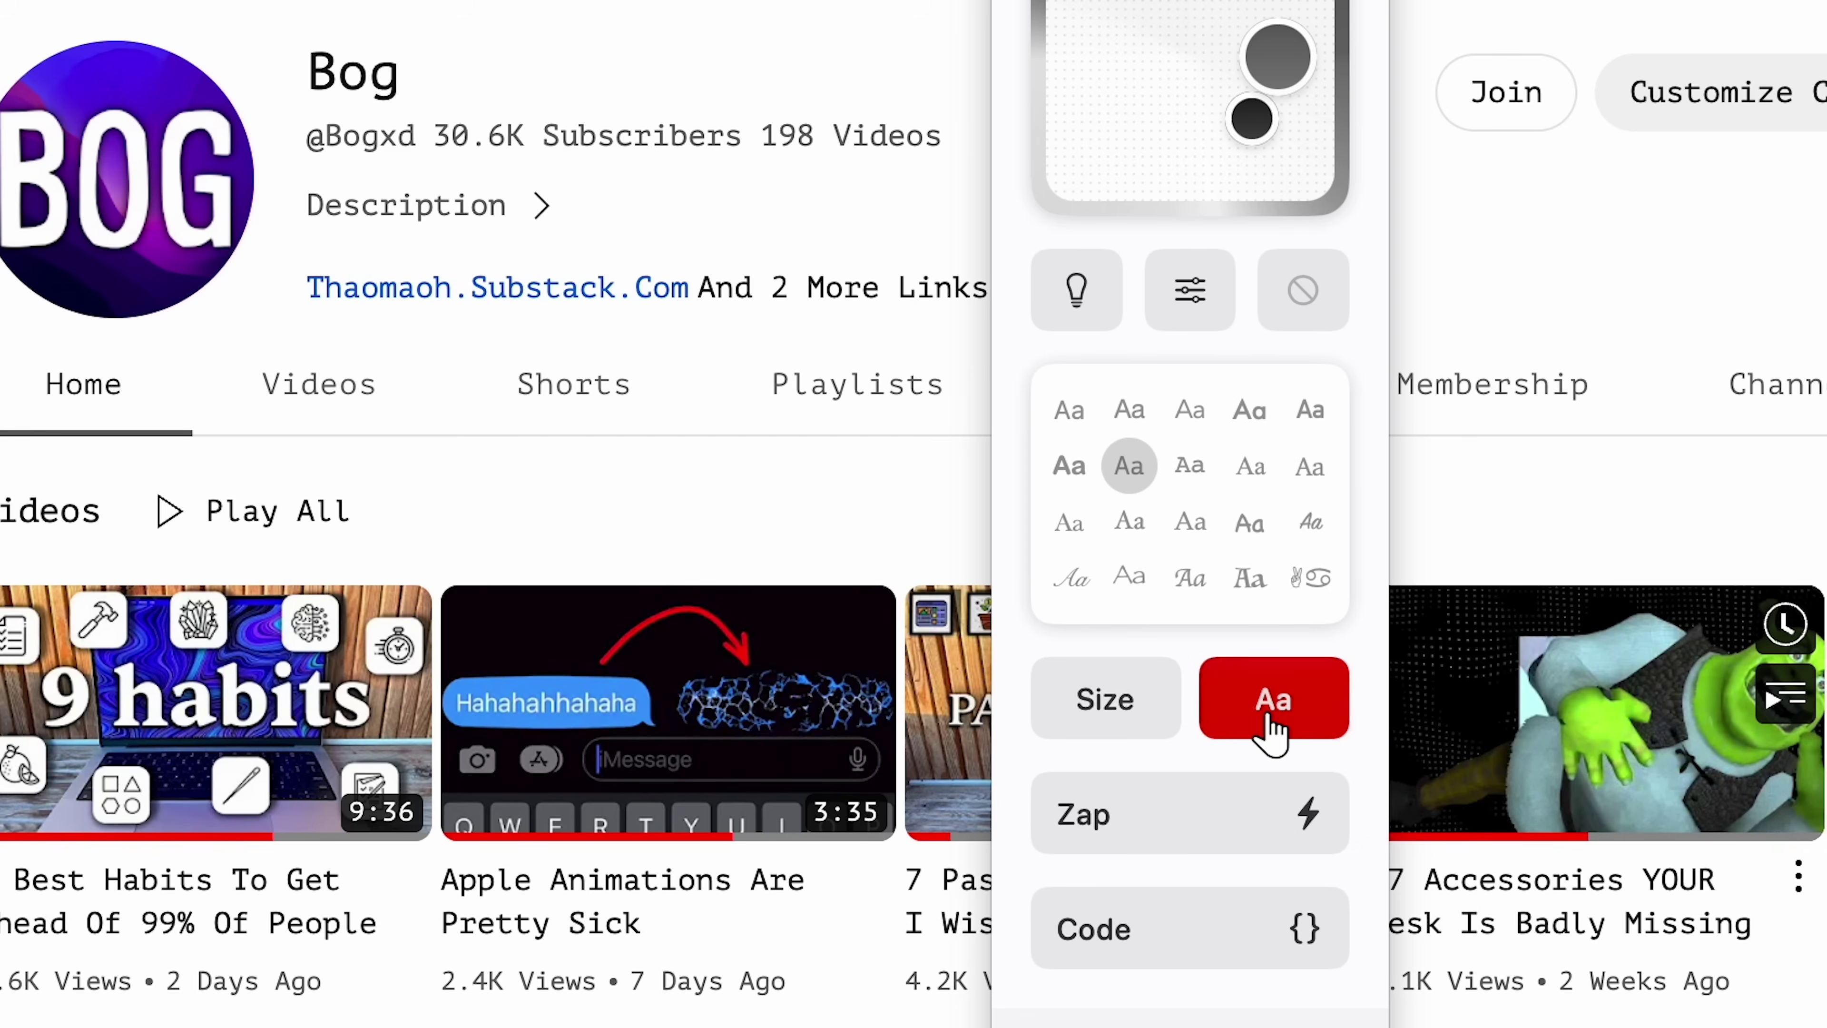
click(1273, 726)
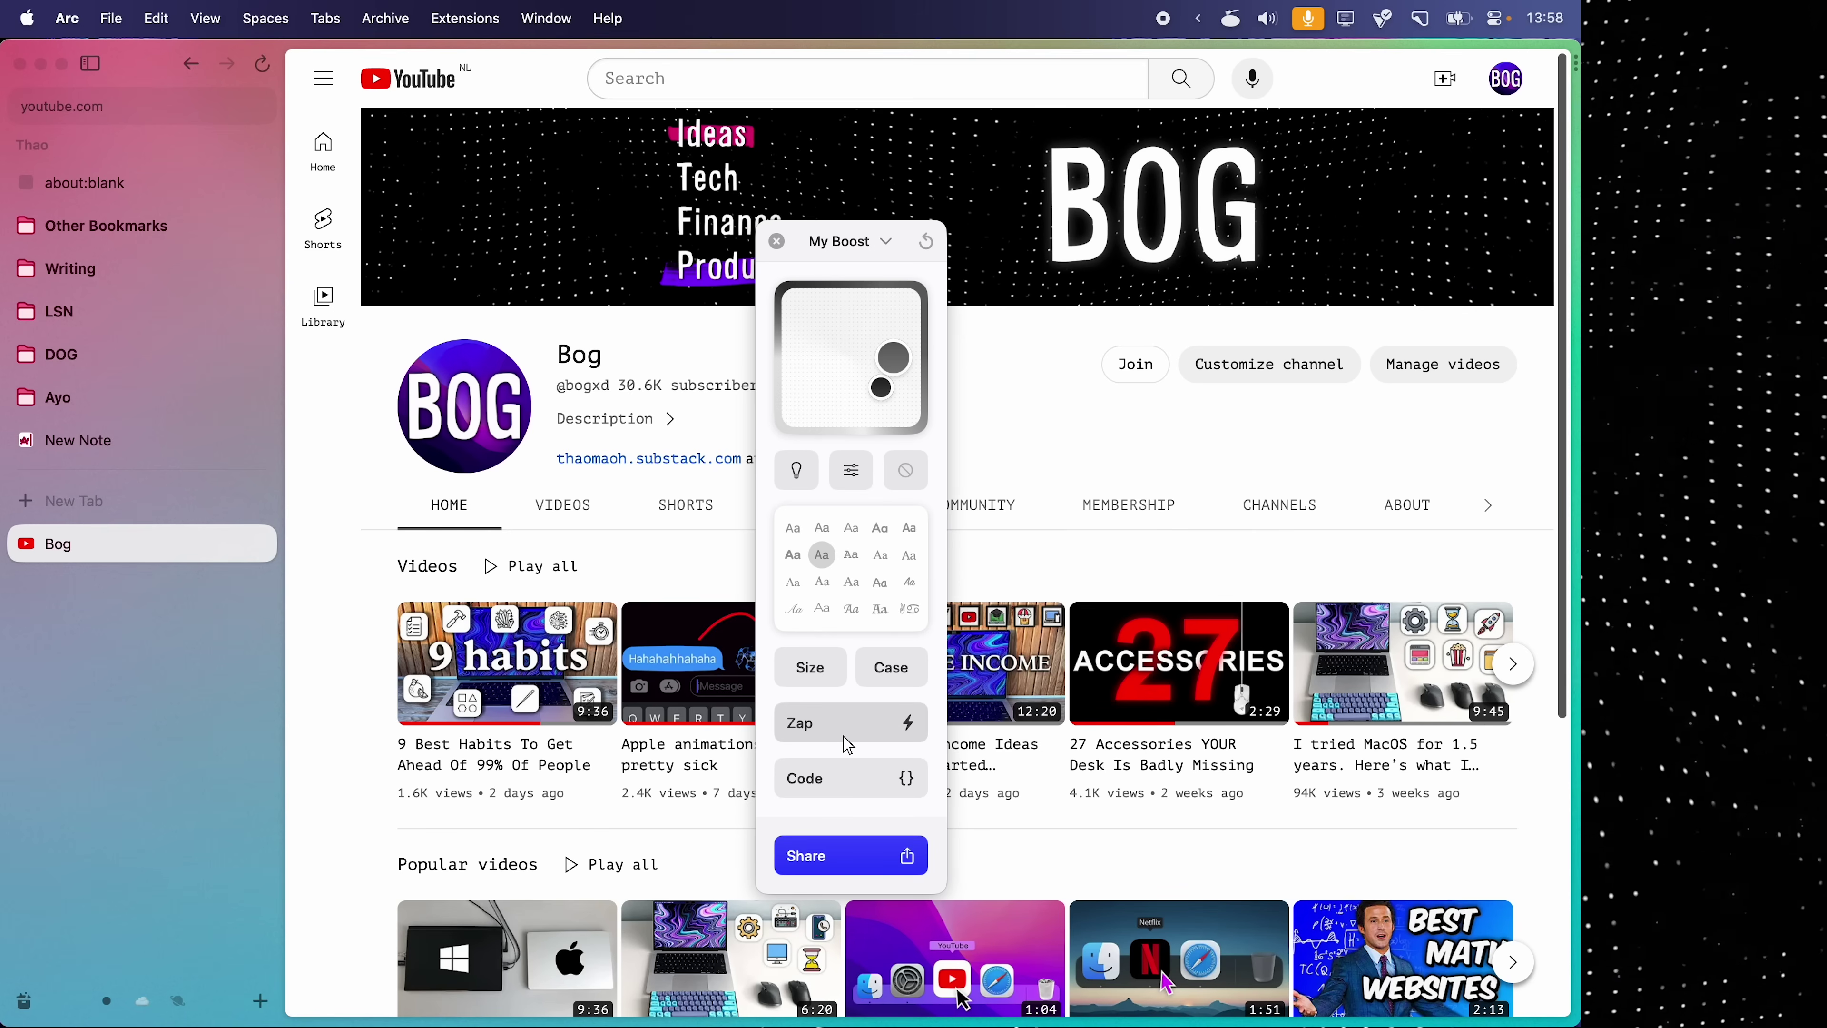
click(846, 735)
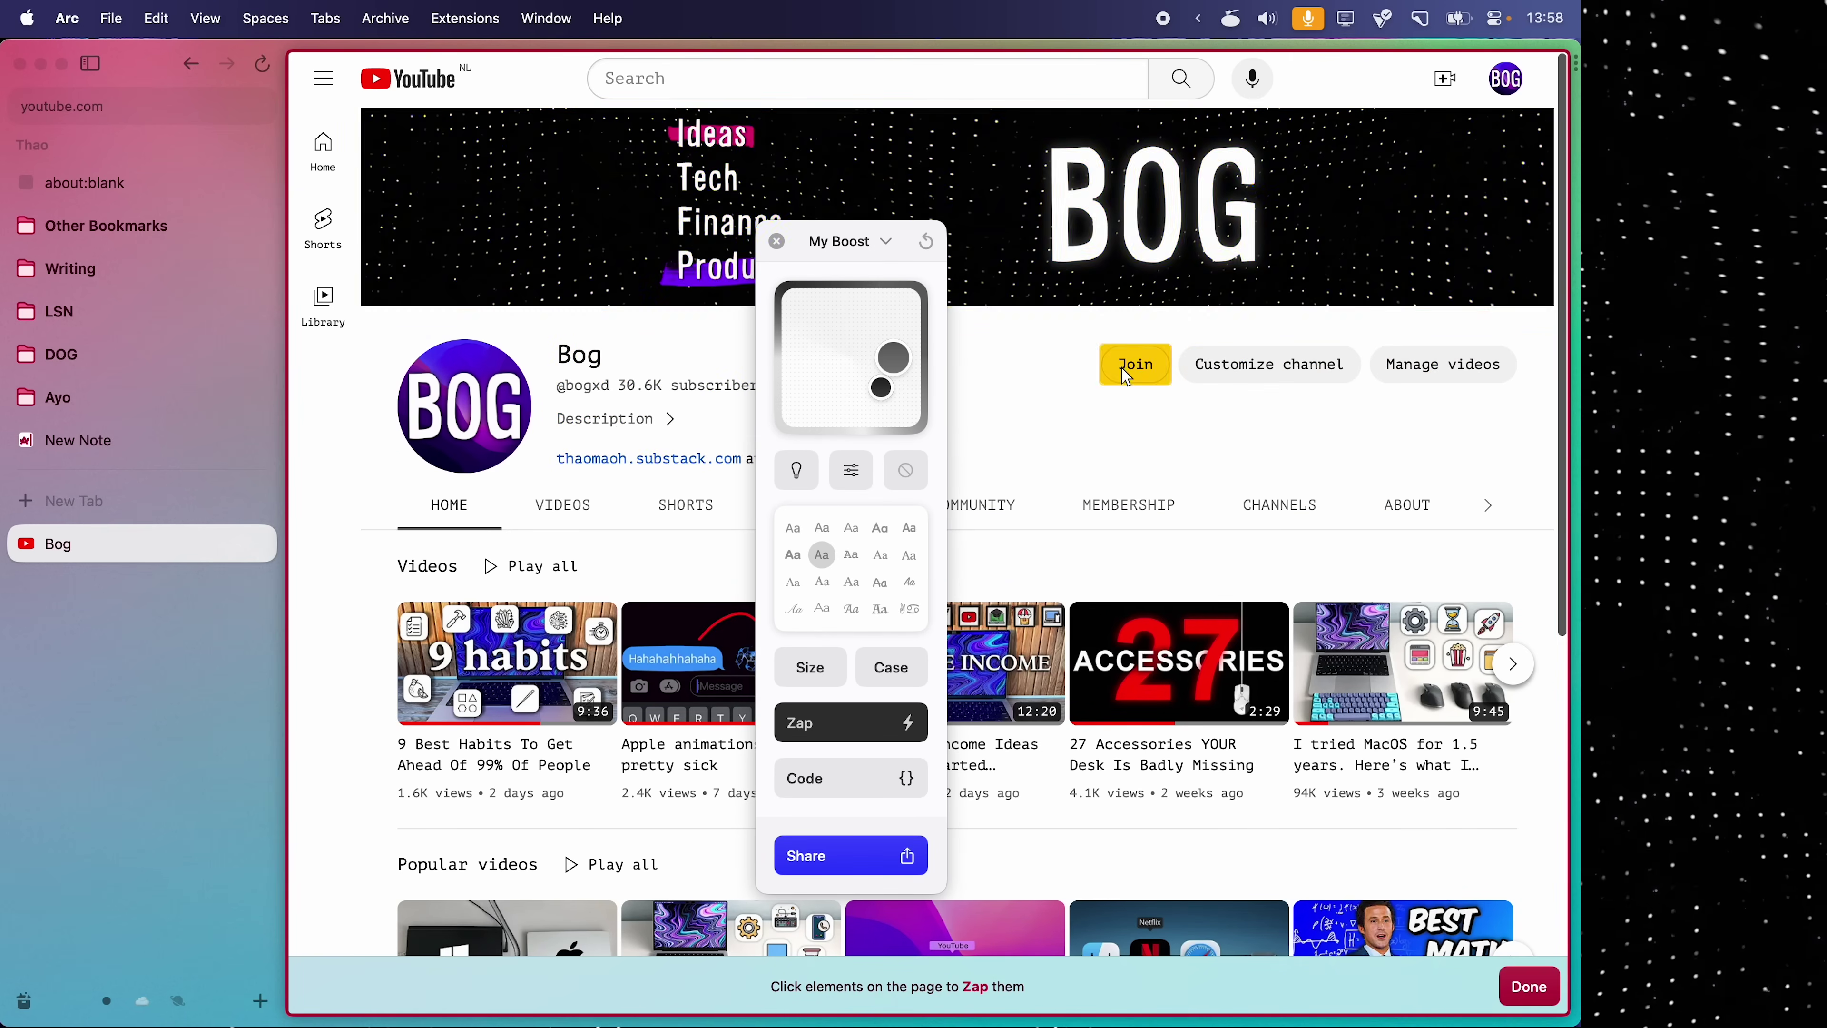
- Zap the channel banner and the Home shortcut off the page, then move the Boost panel right
click(1126, 209)
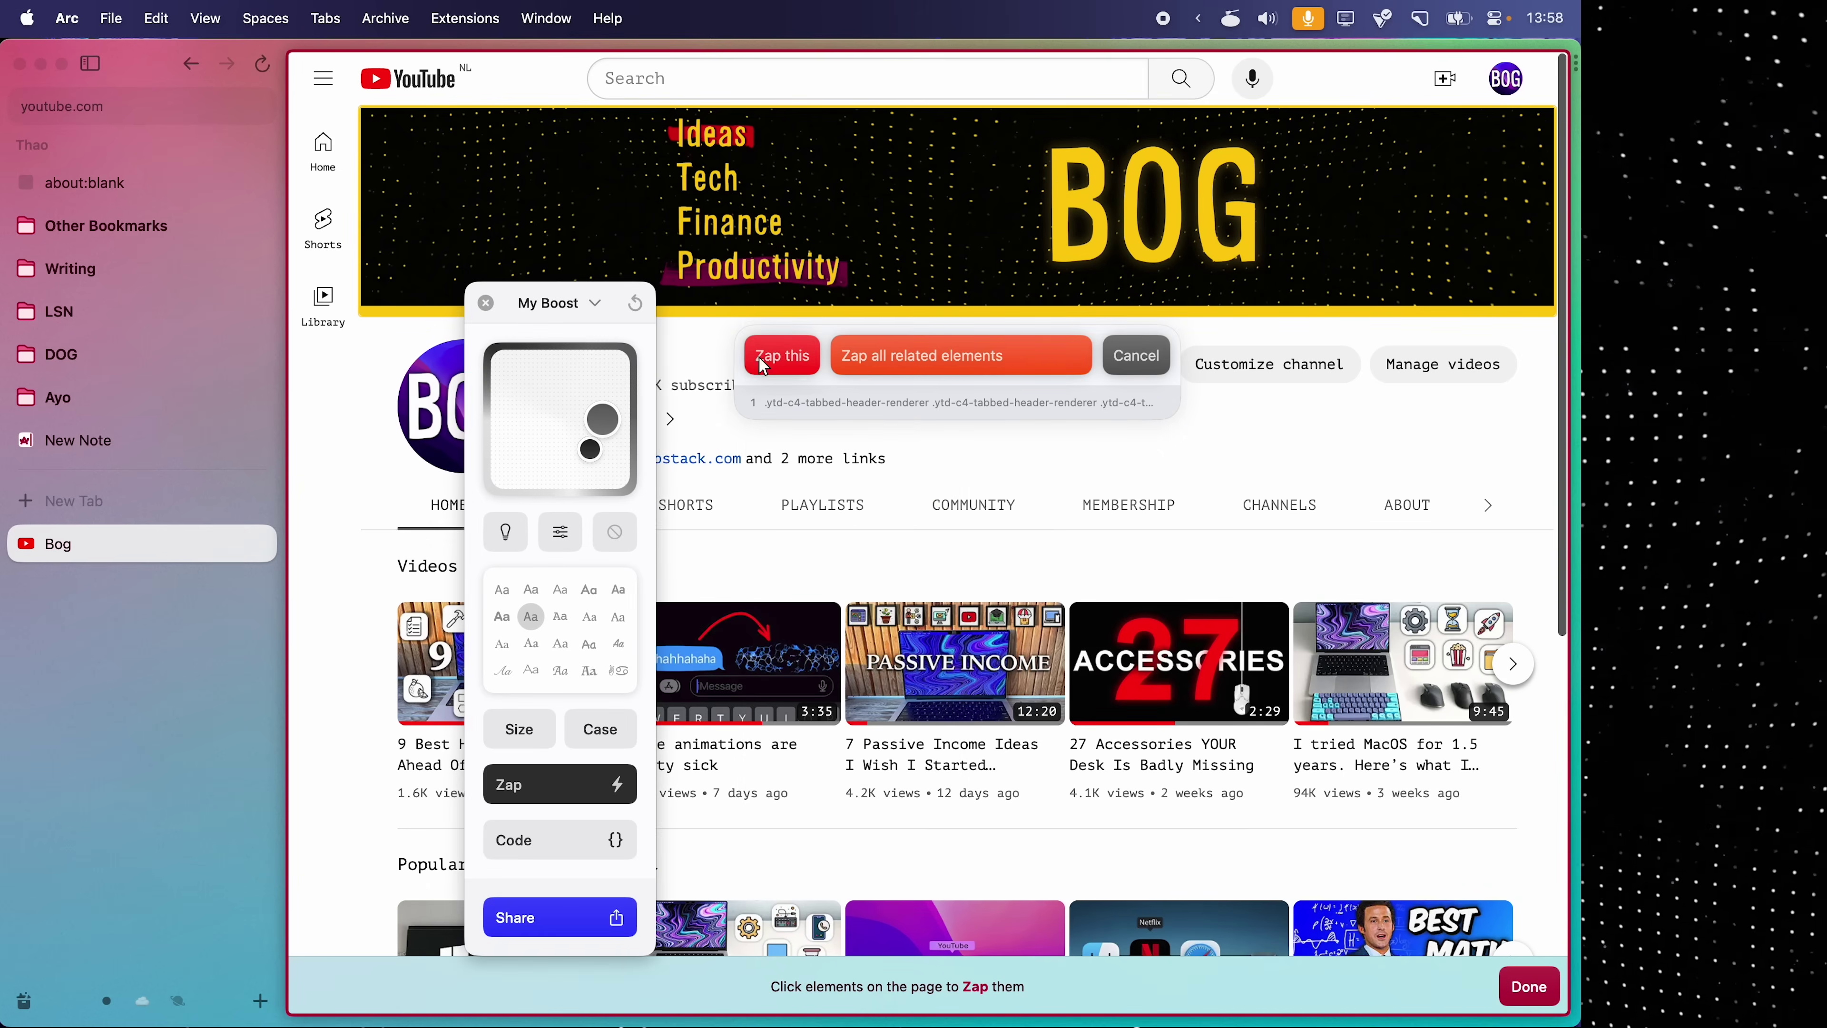
click(784, 358)
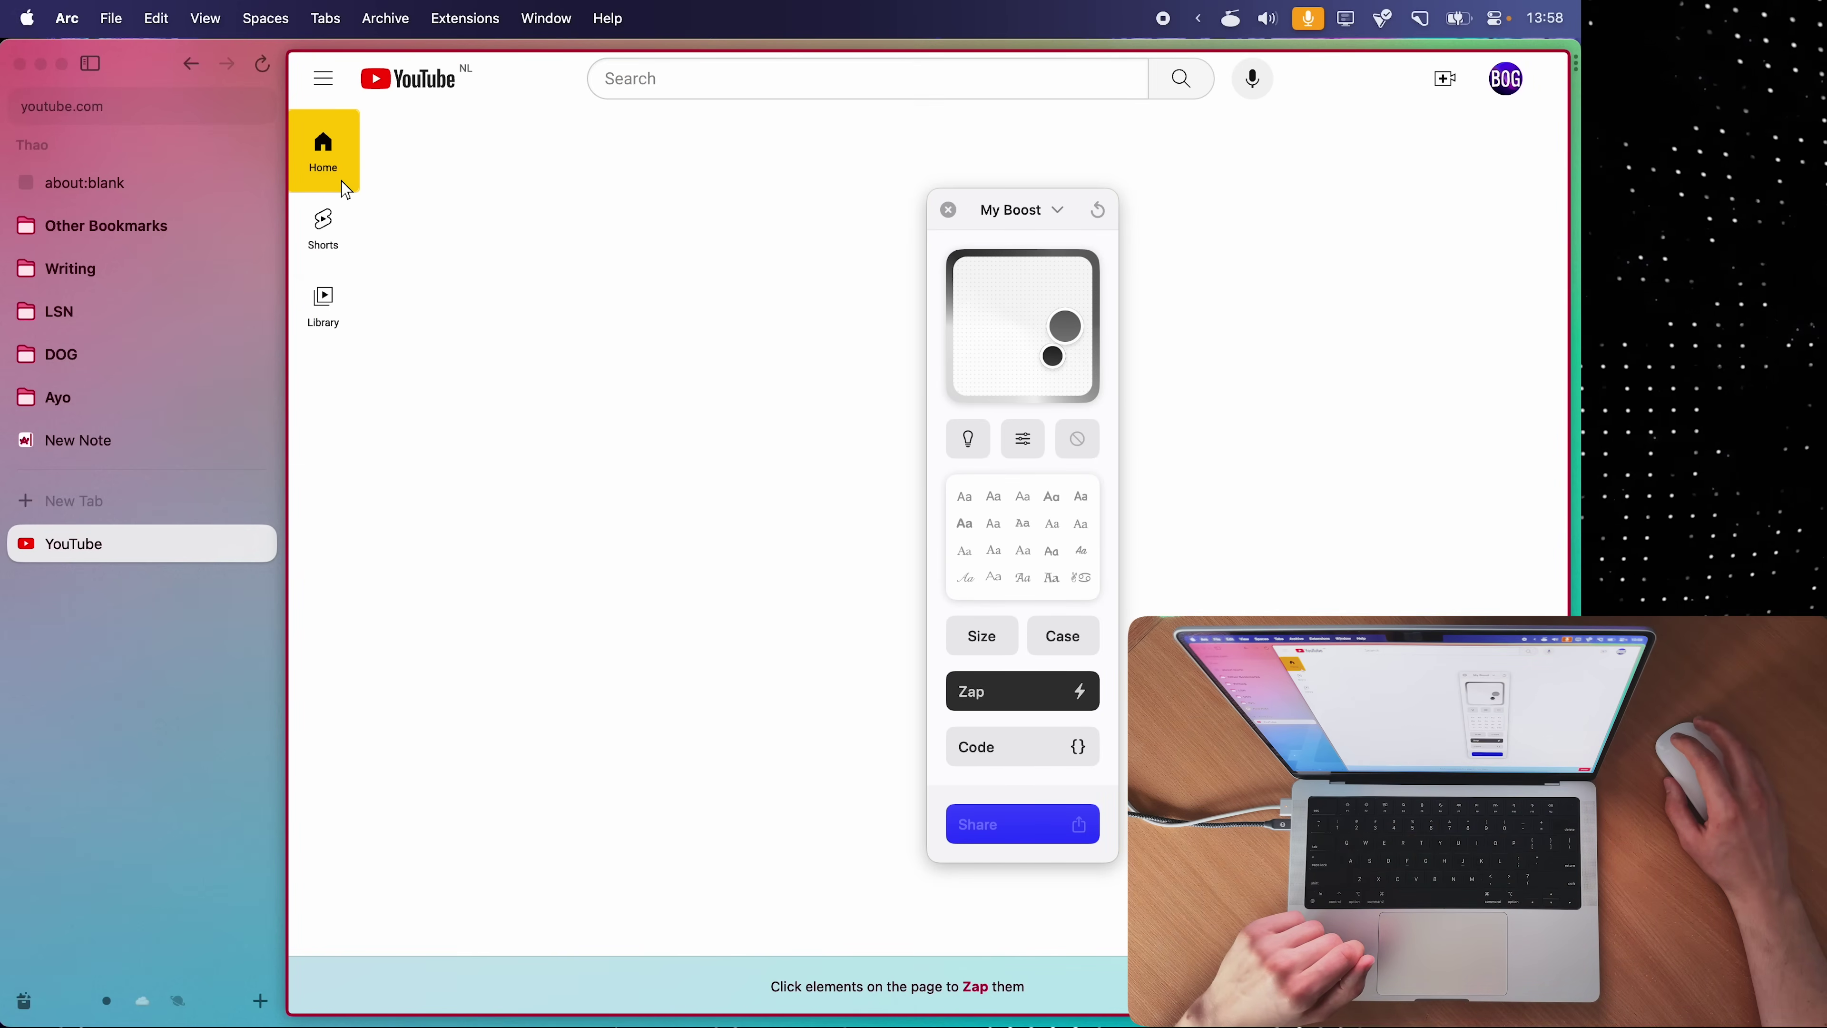
click(341, 182)
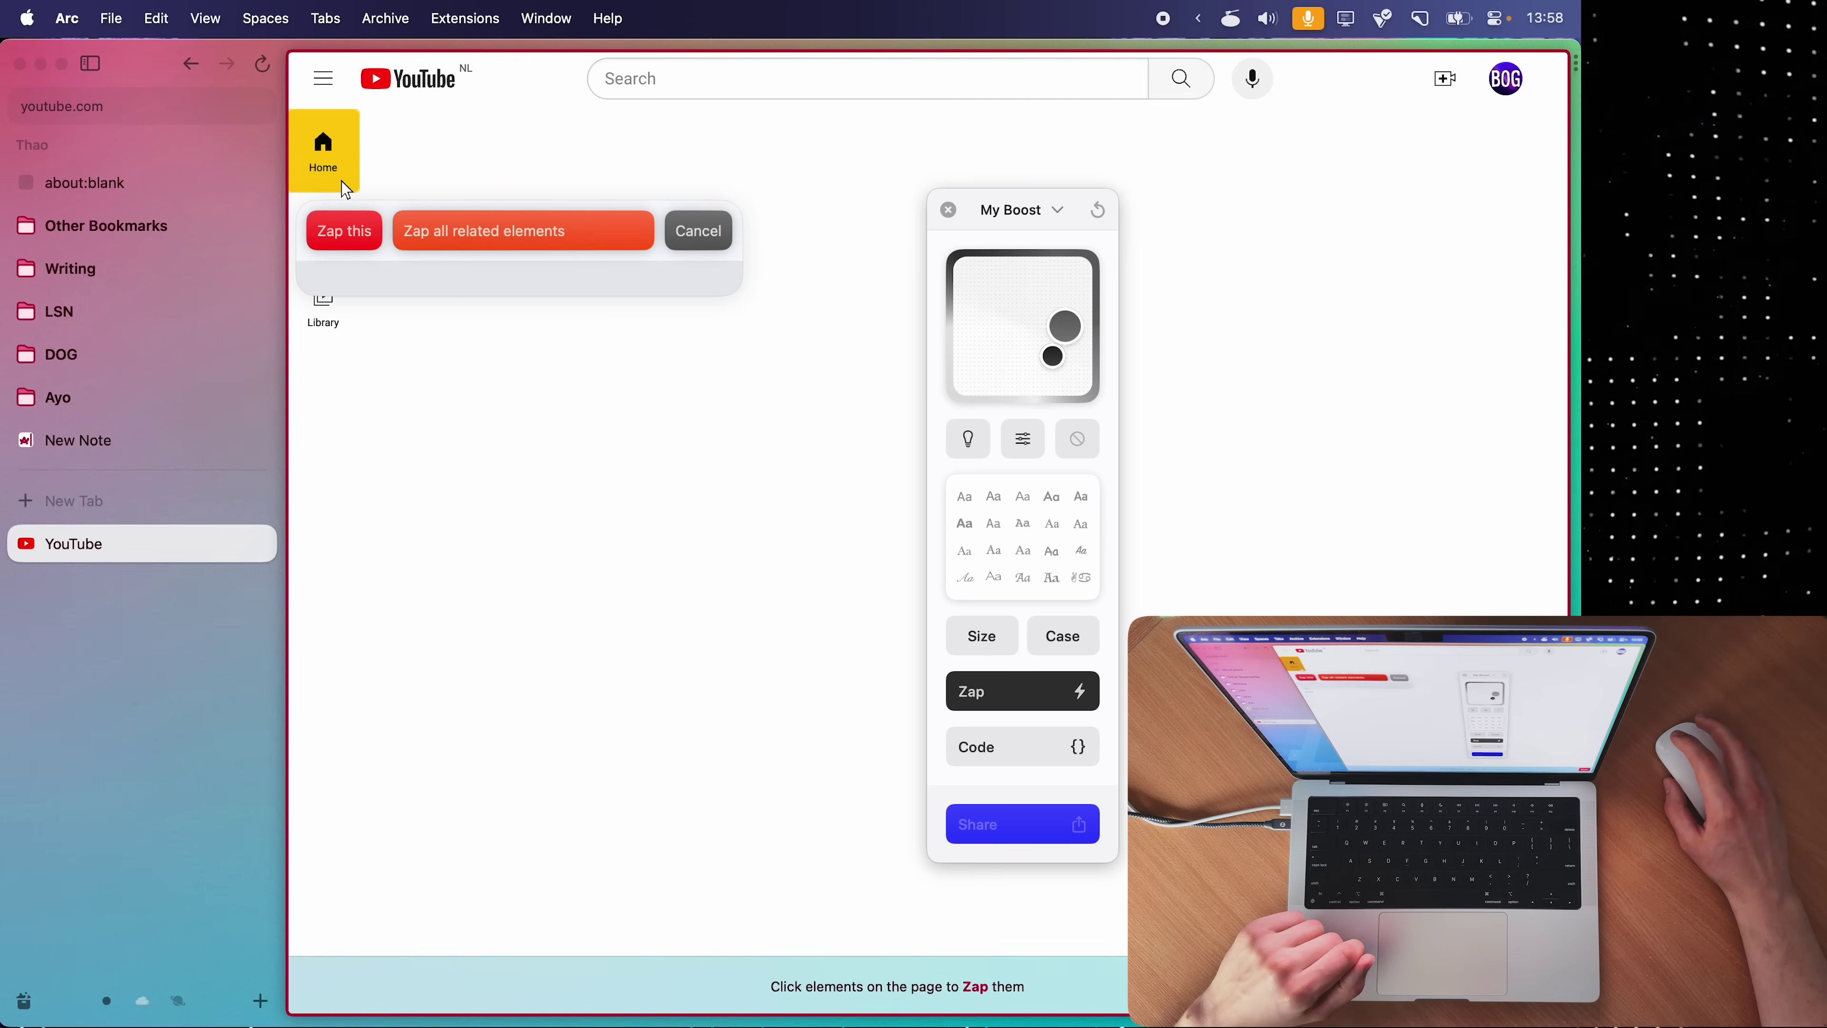
click(342, 226)
click(433, 179)
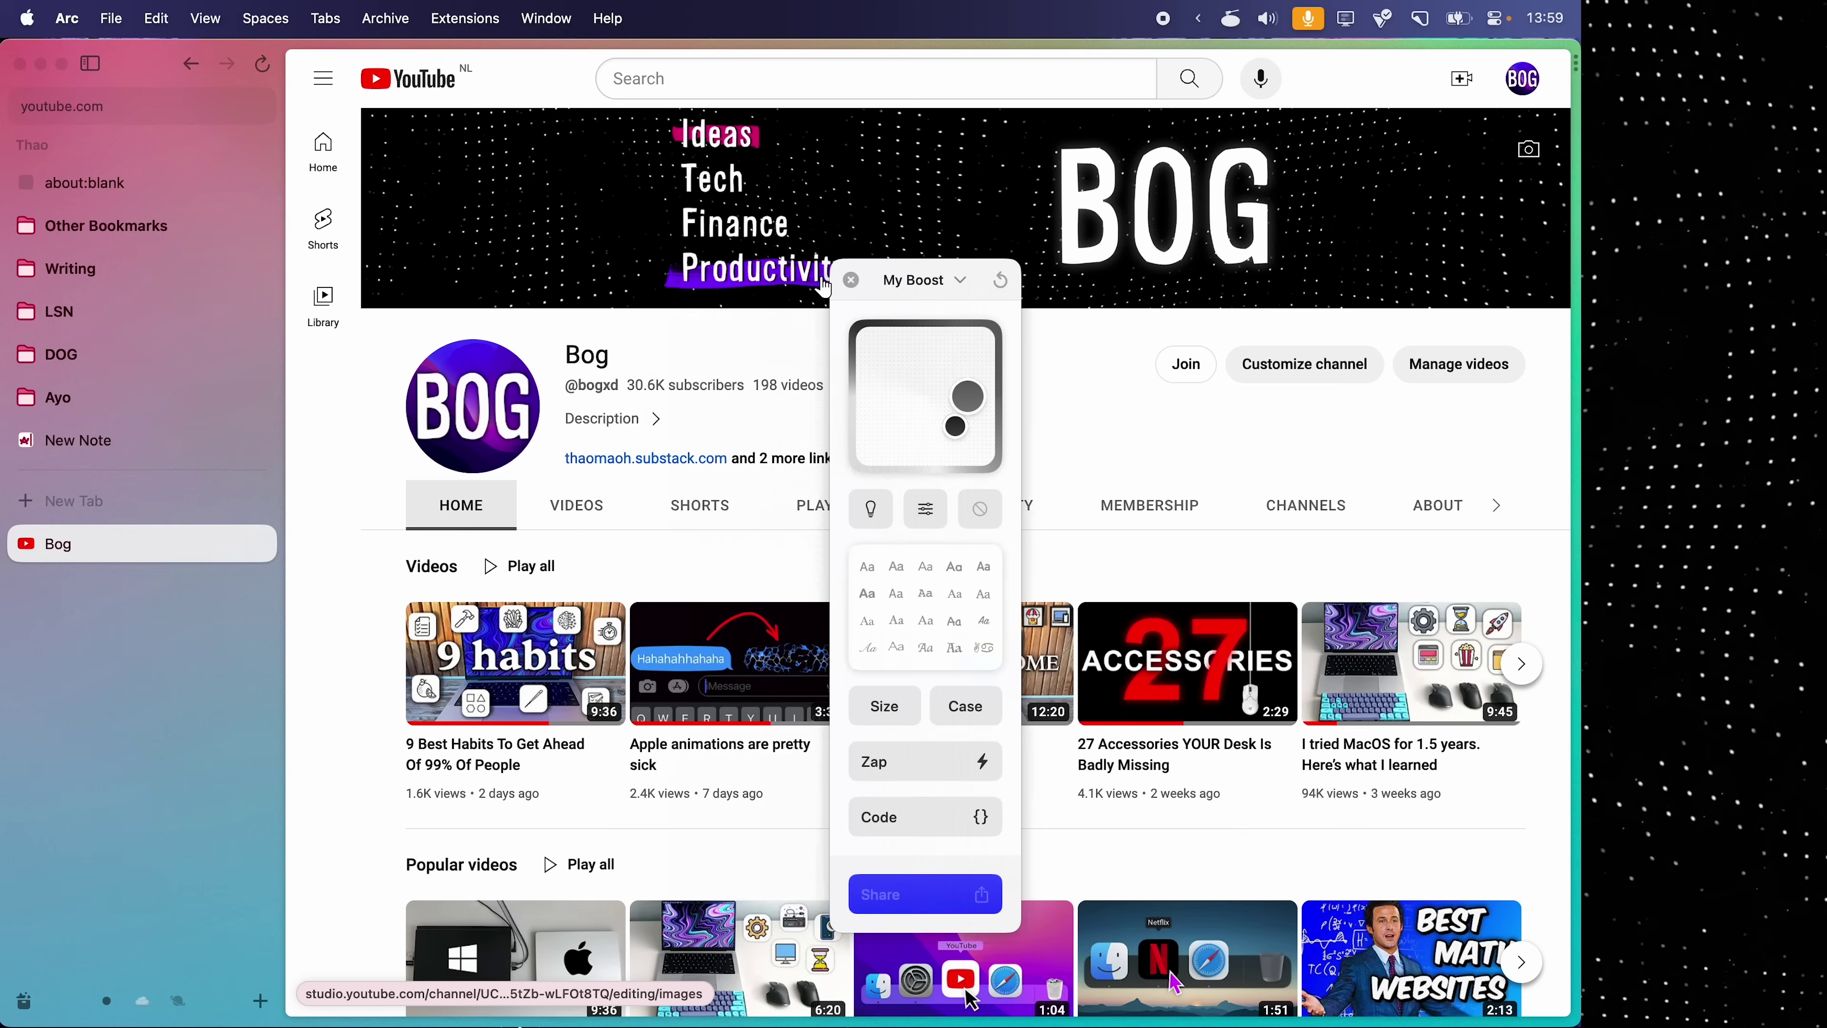
drag(885, 274, 1231, 164)
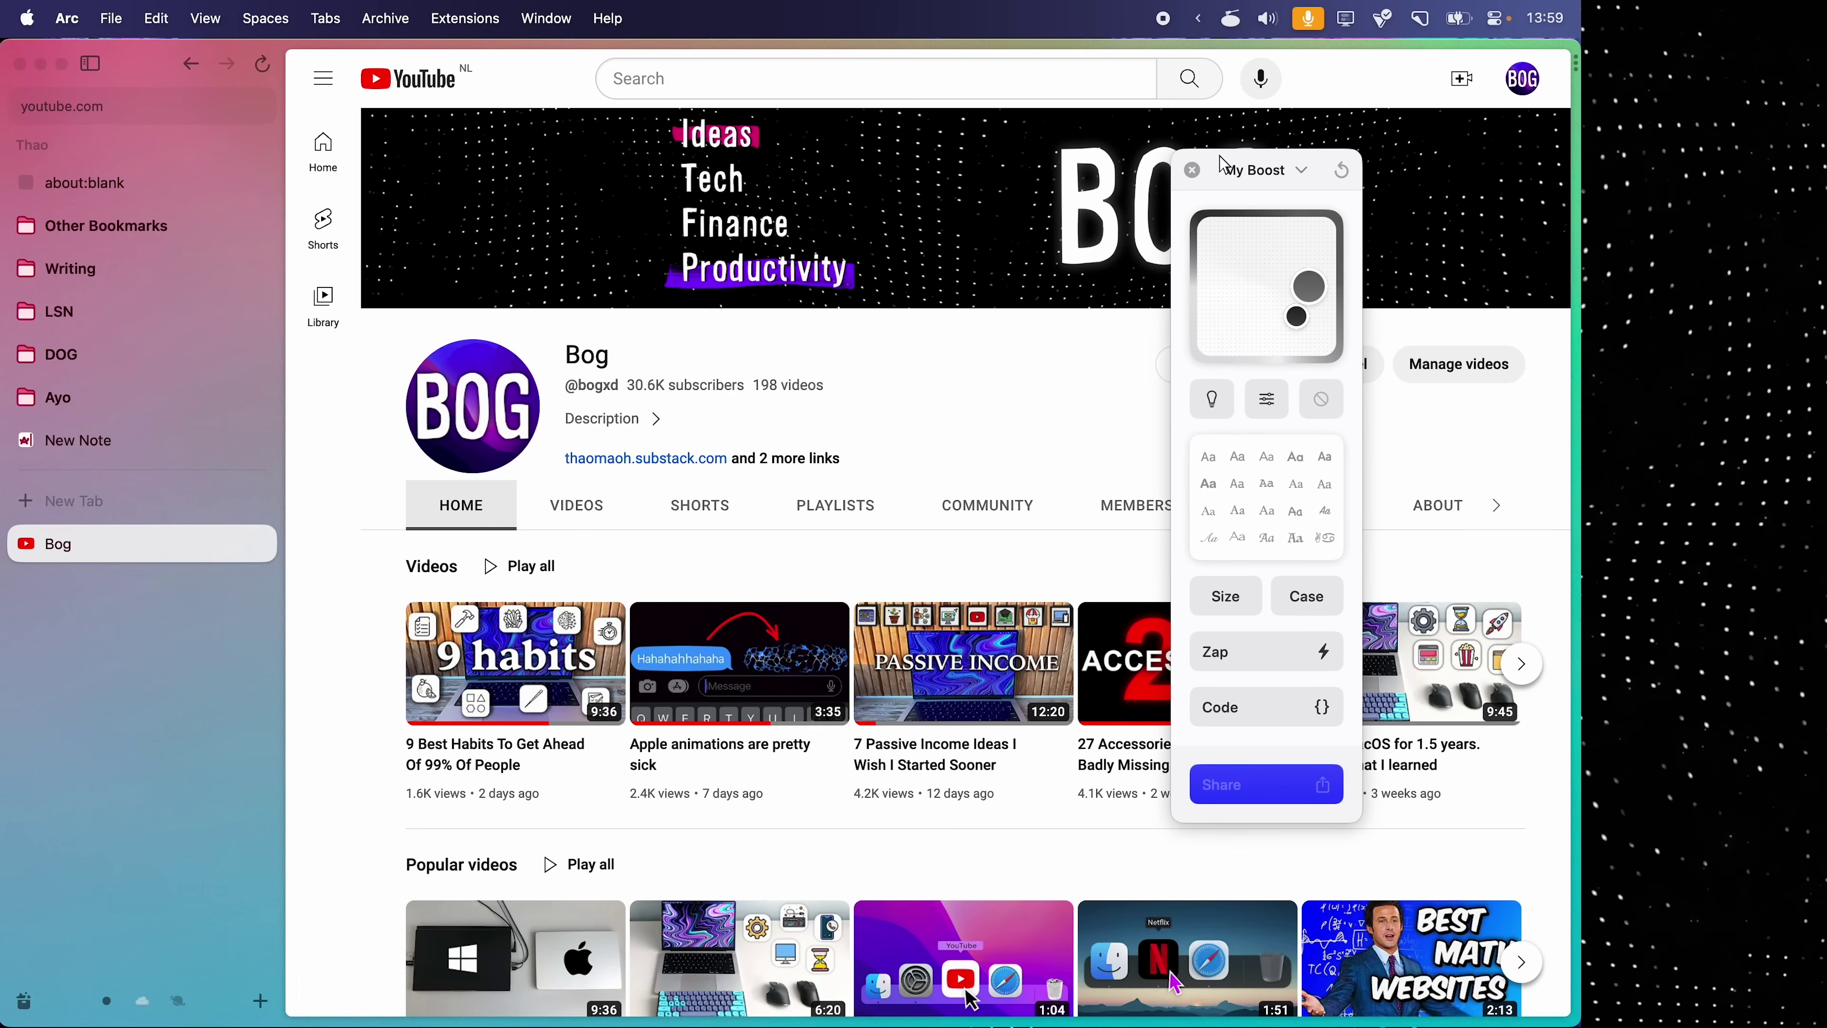
- Tint the YouTube page green and raise its contrast, brightness and saturation
click(1213, 400)
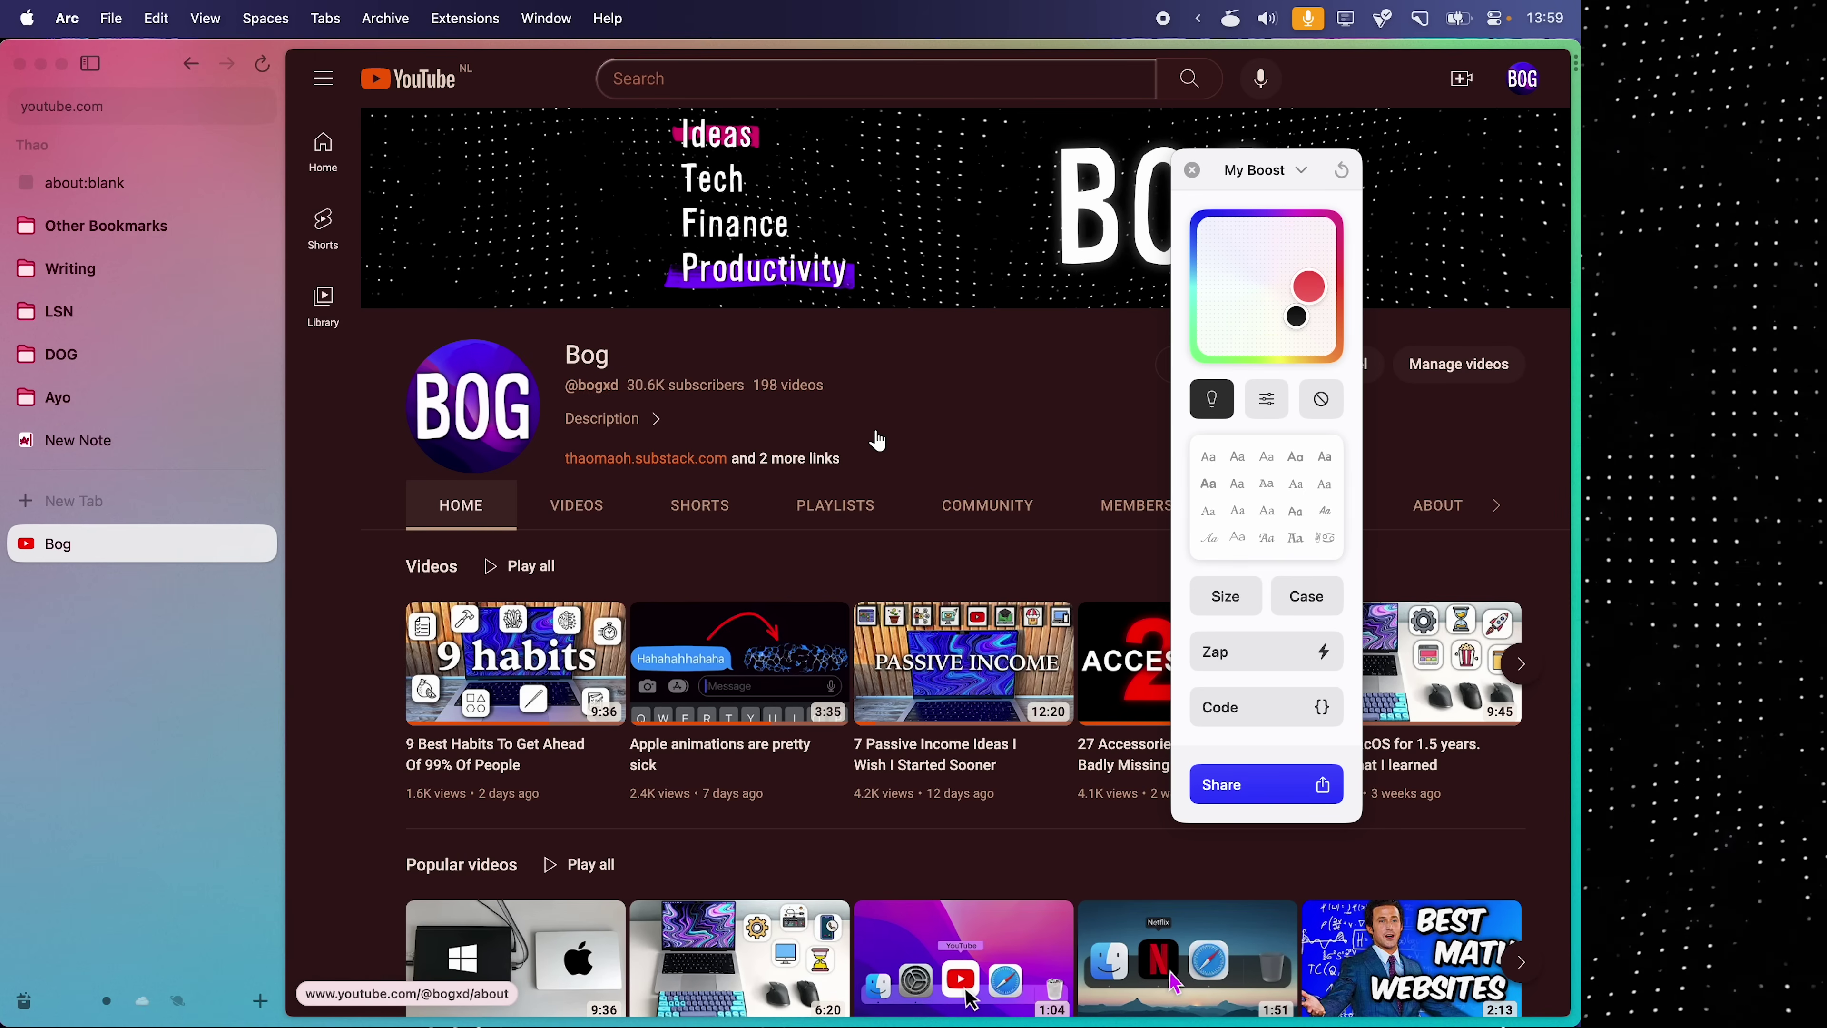
drag(1340, 284, 1204, 348)
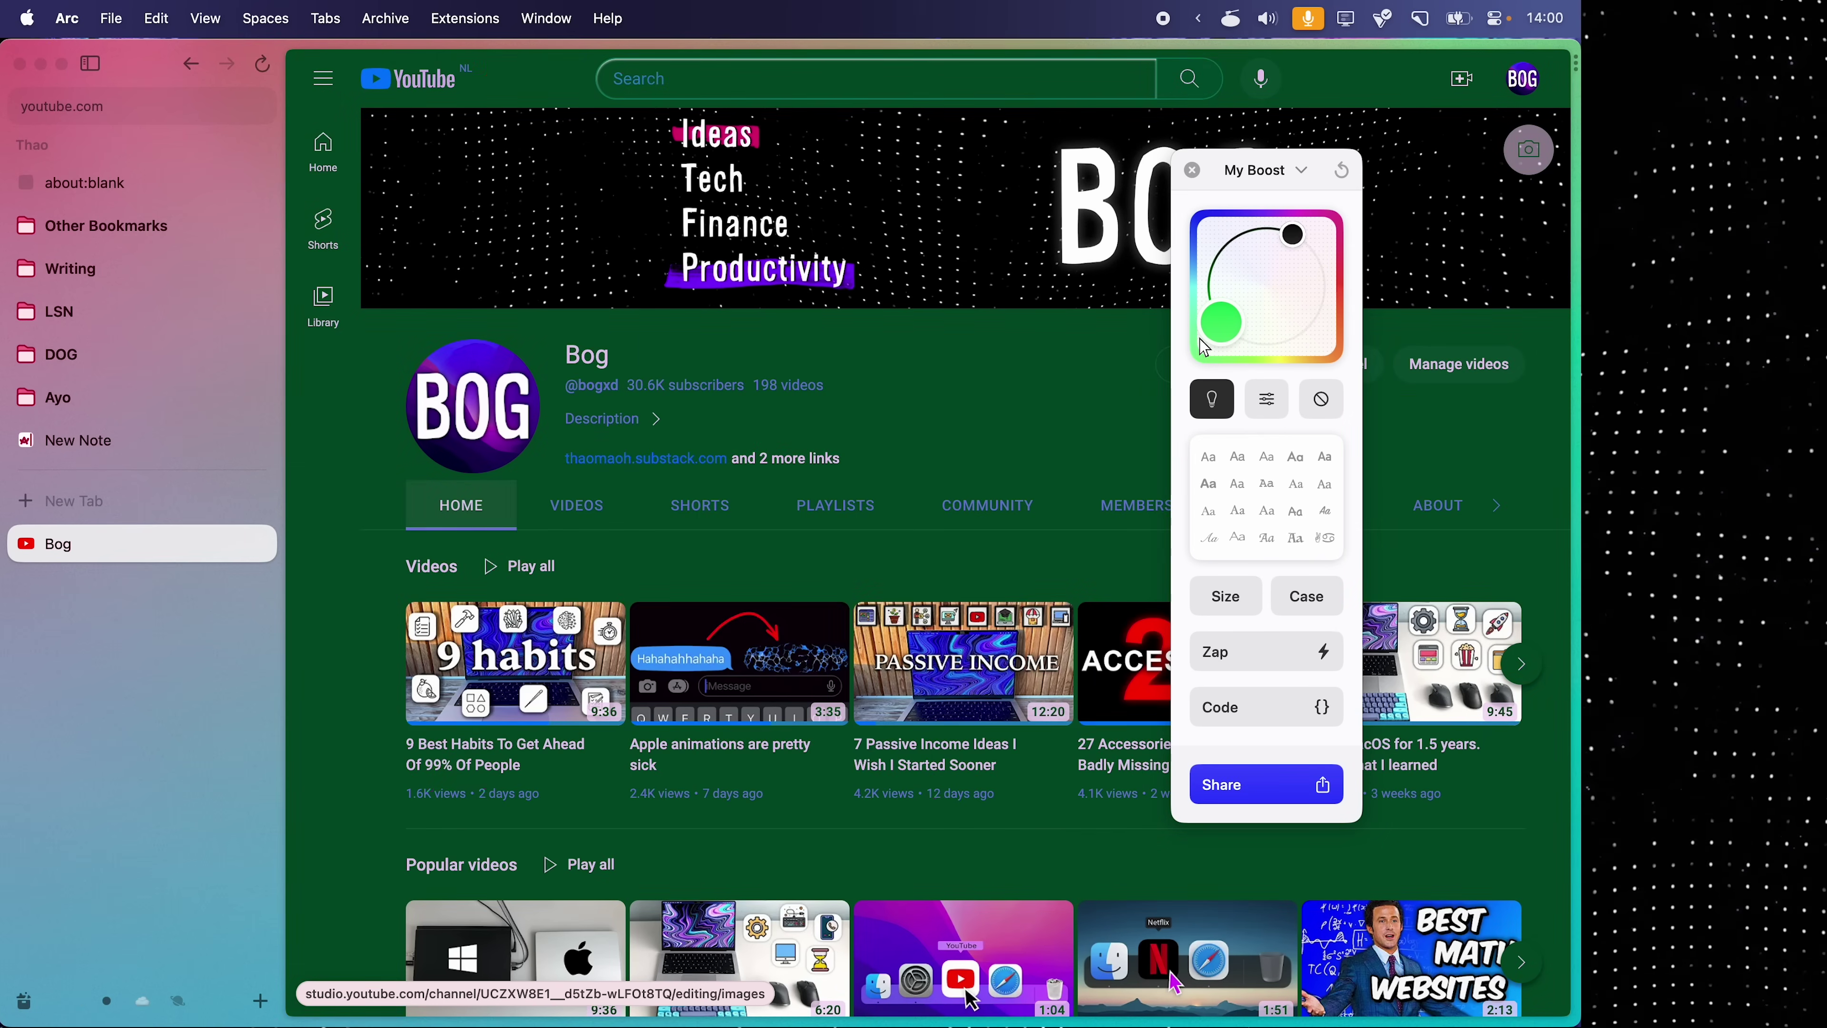
click(1273, 403)
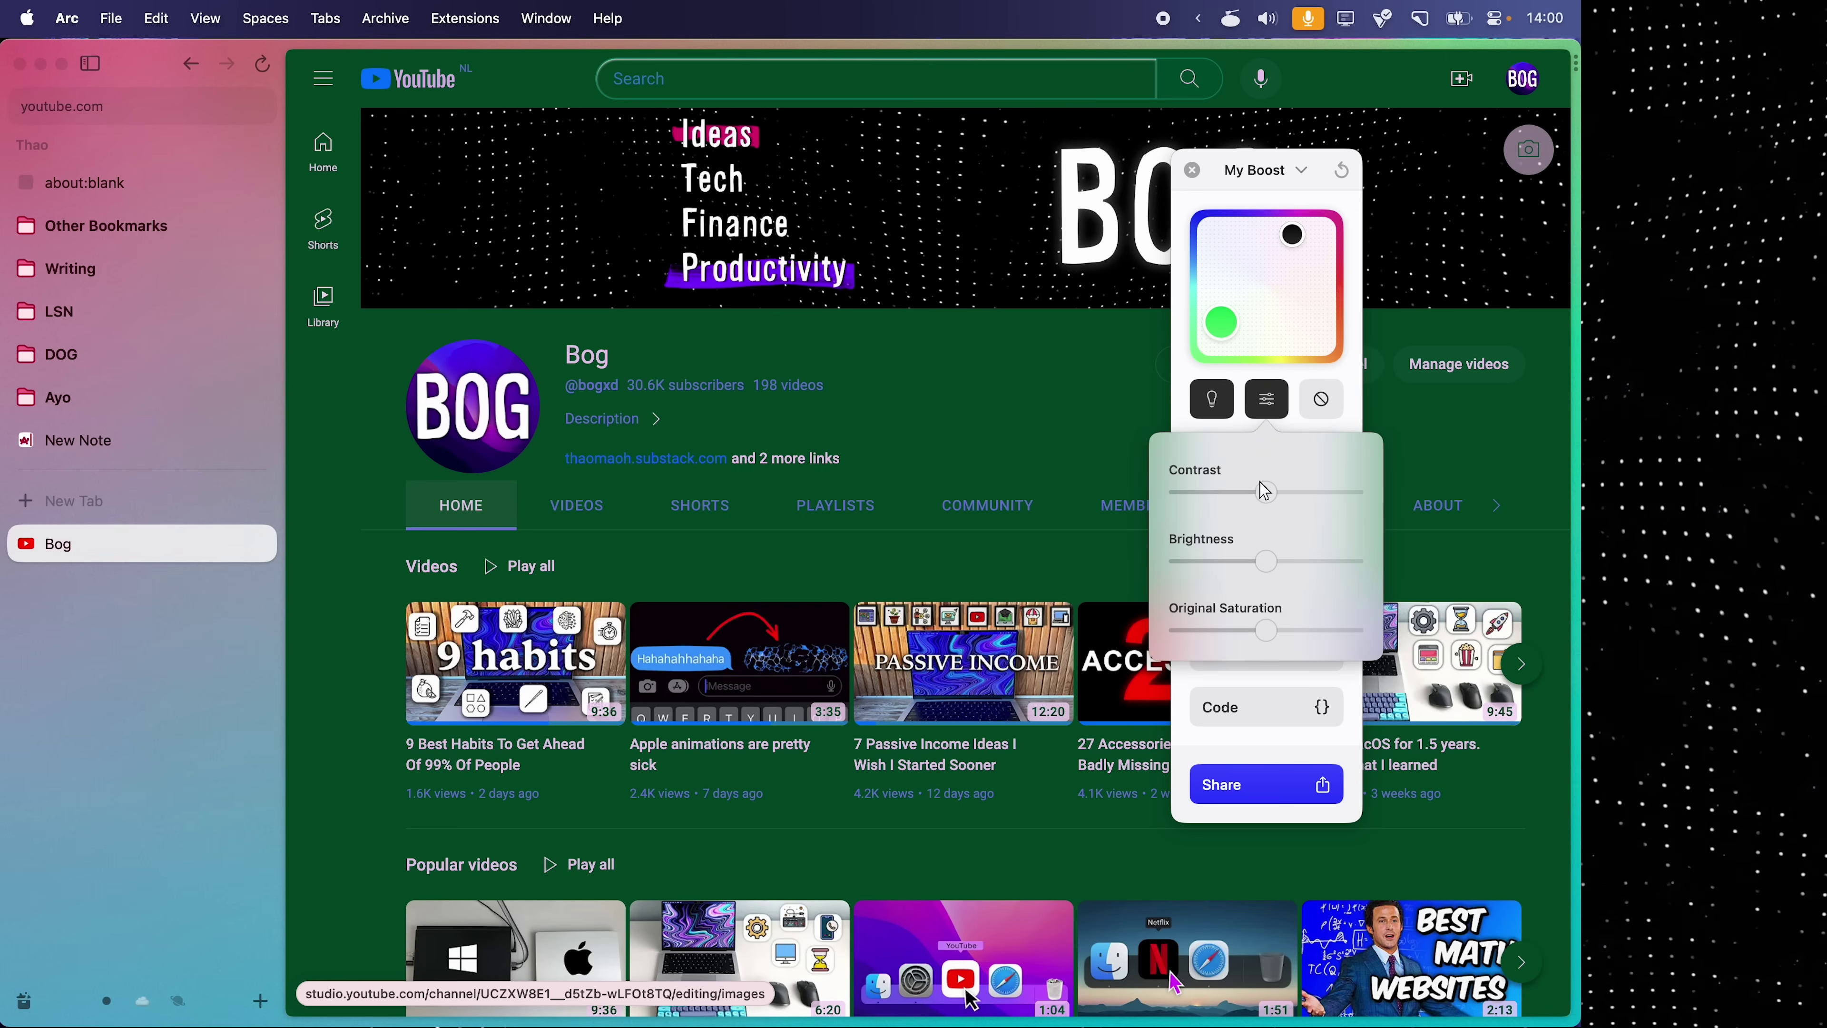
drag(1263, 491, 1306, 493)
drag(1324, 562, 1344, 562)
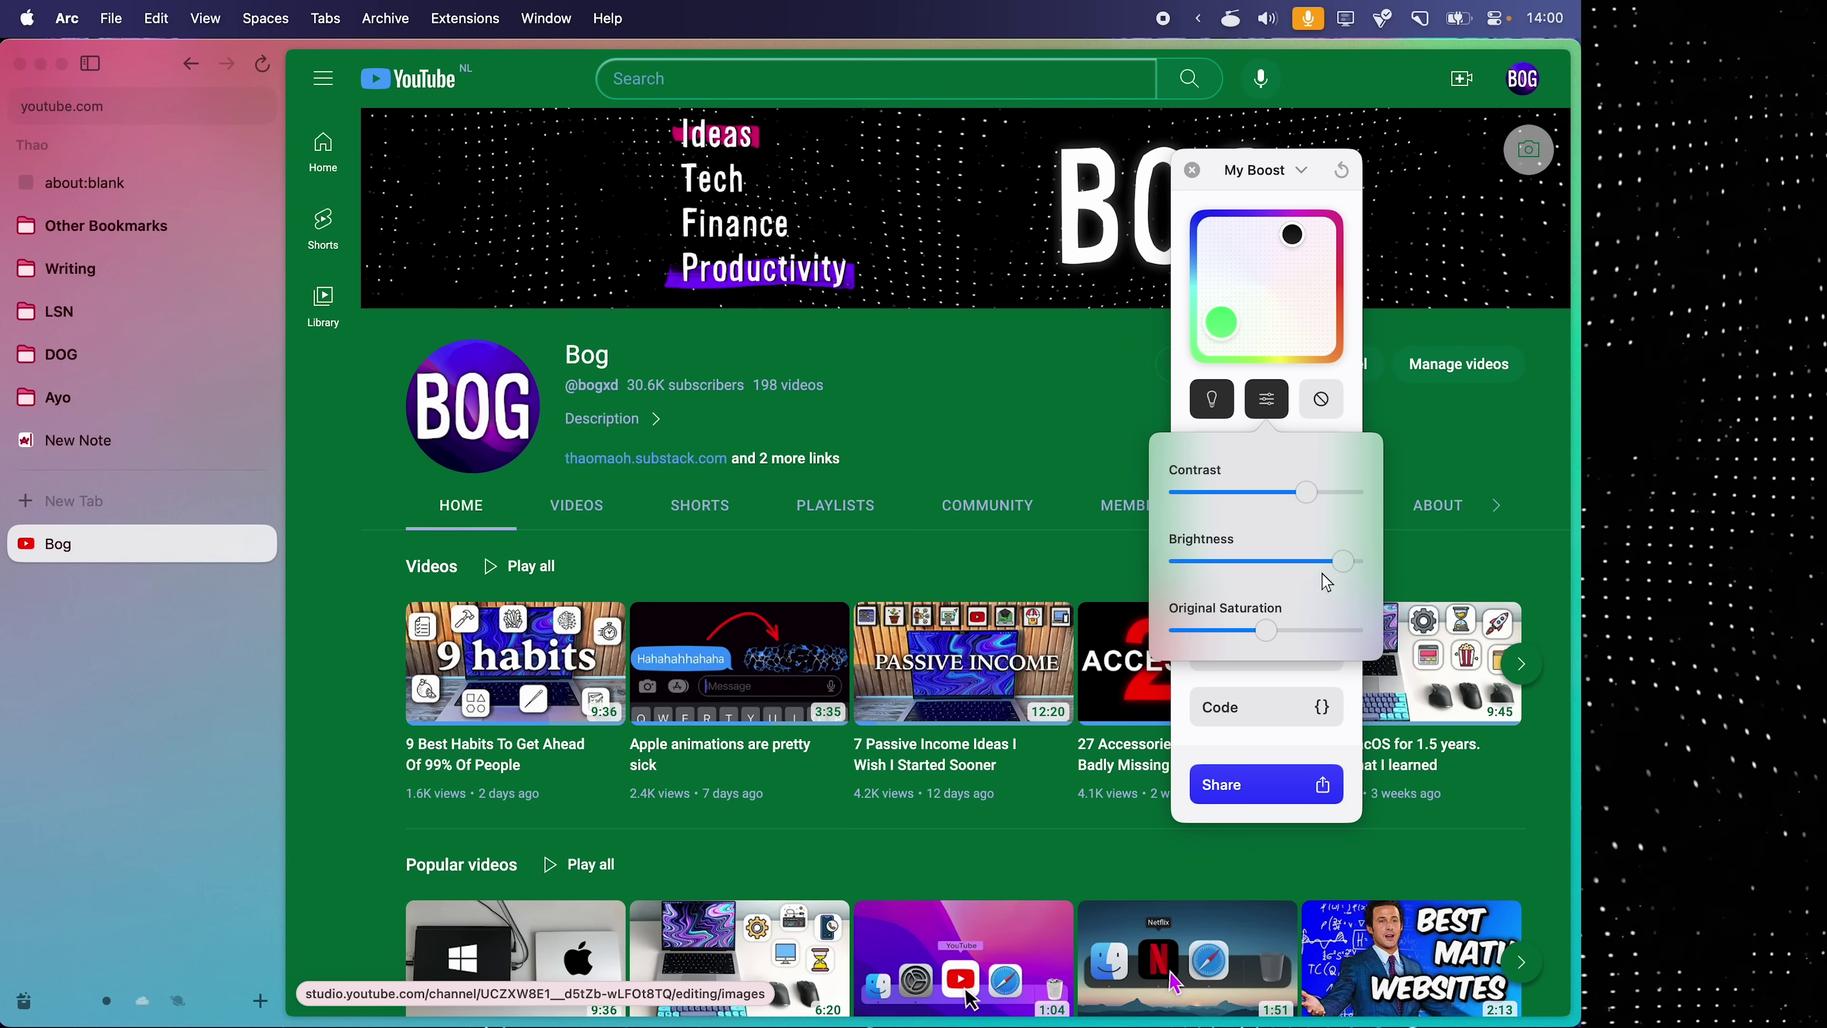
drag(1279, 637, 1303, 636)
- Shift the tint darker, then switch the Boost off and close the Boost panel
drag(1291, 234, 1264, 226)
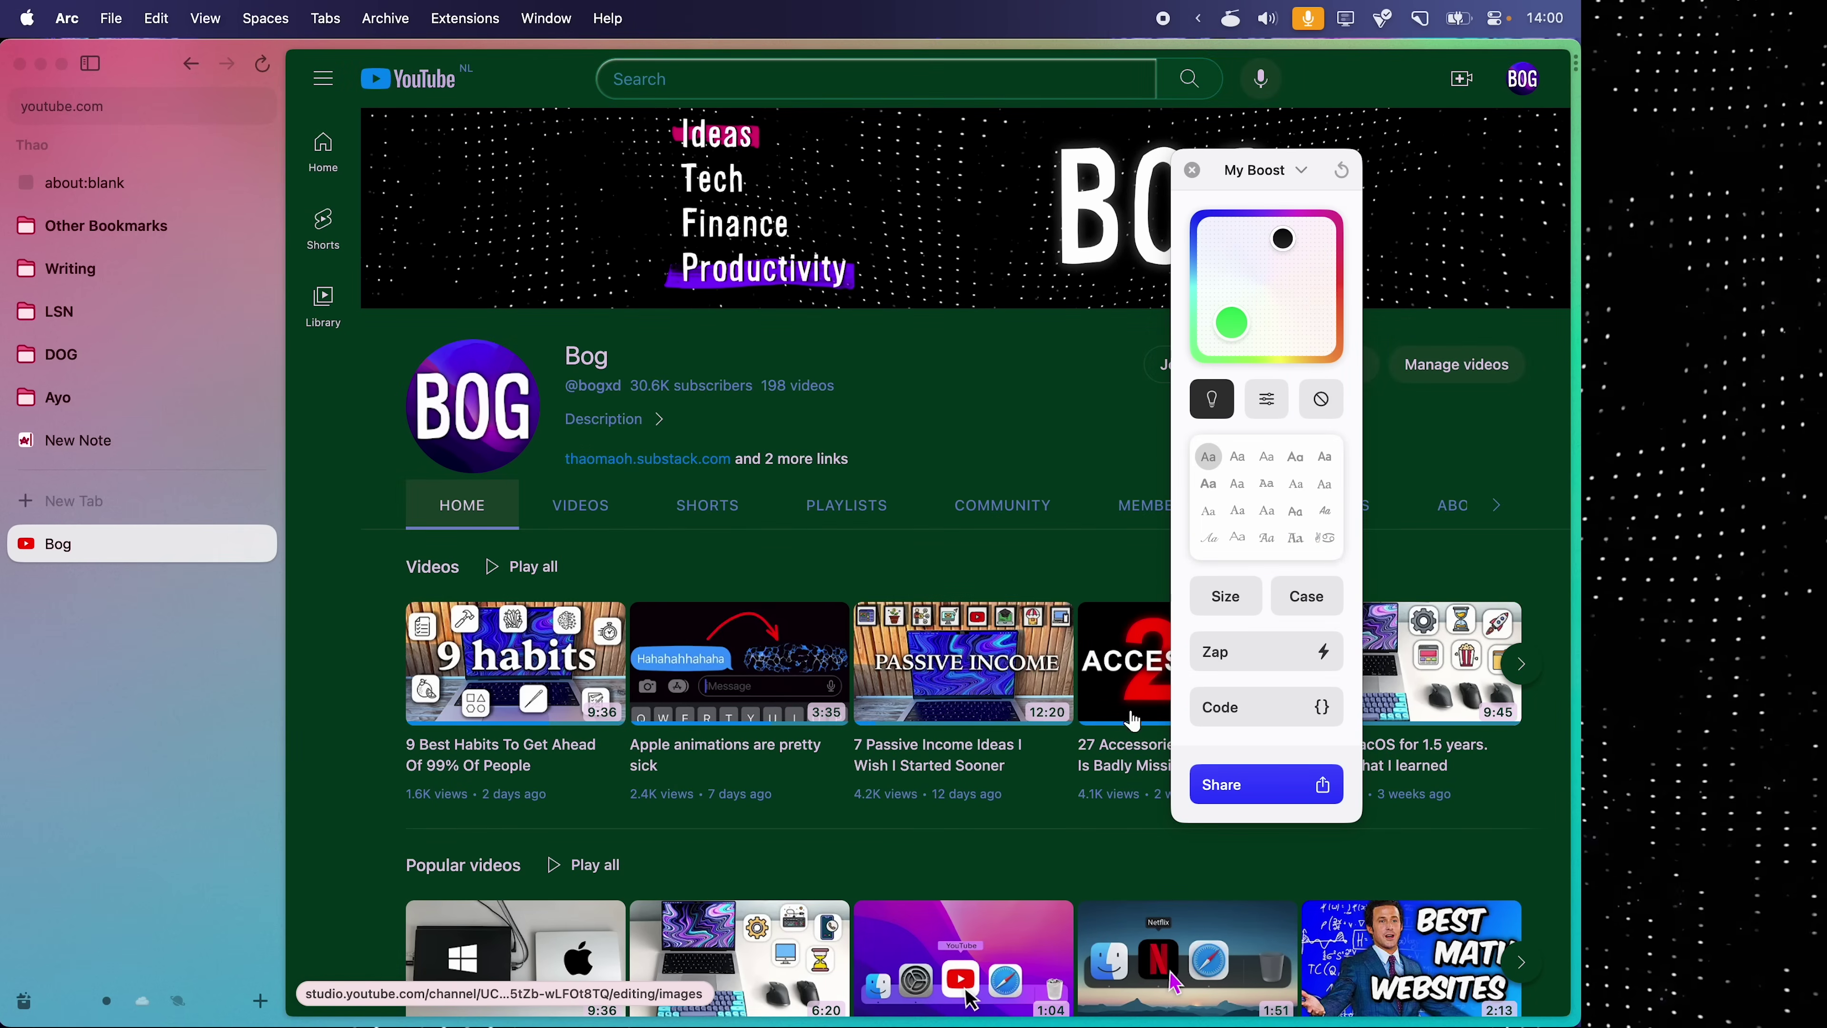
click(1323, 399)
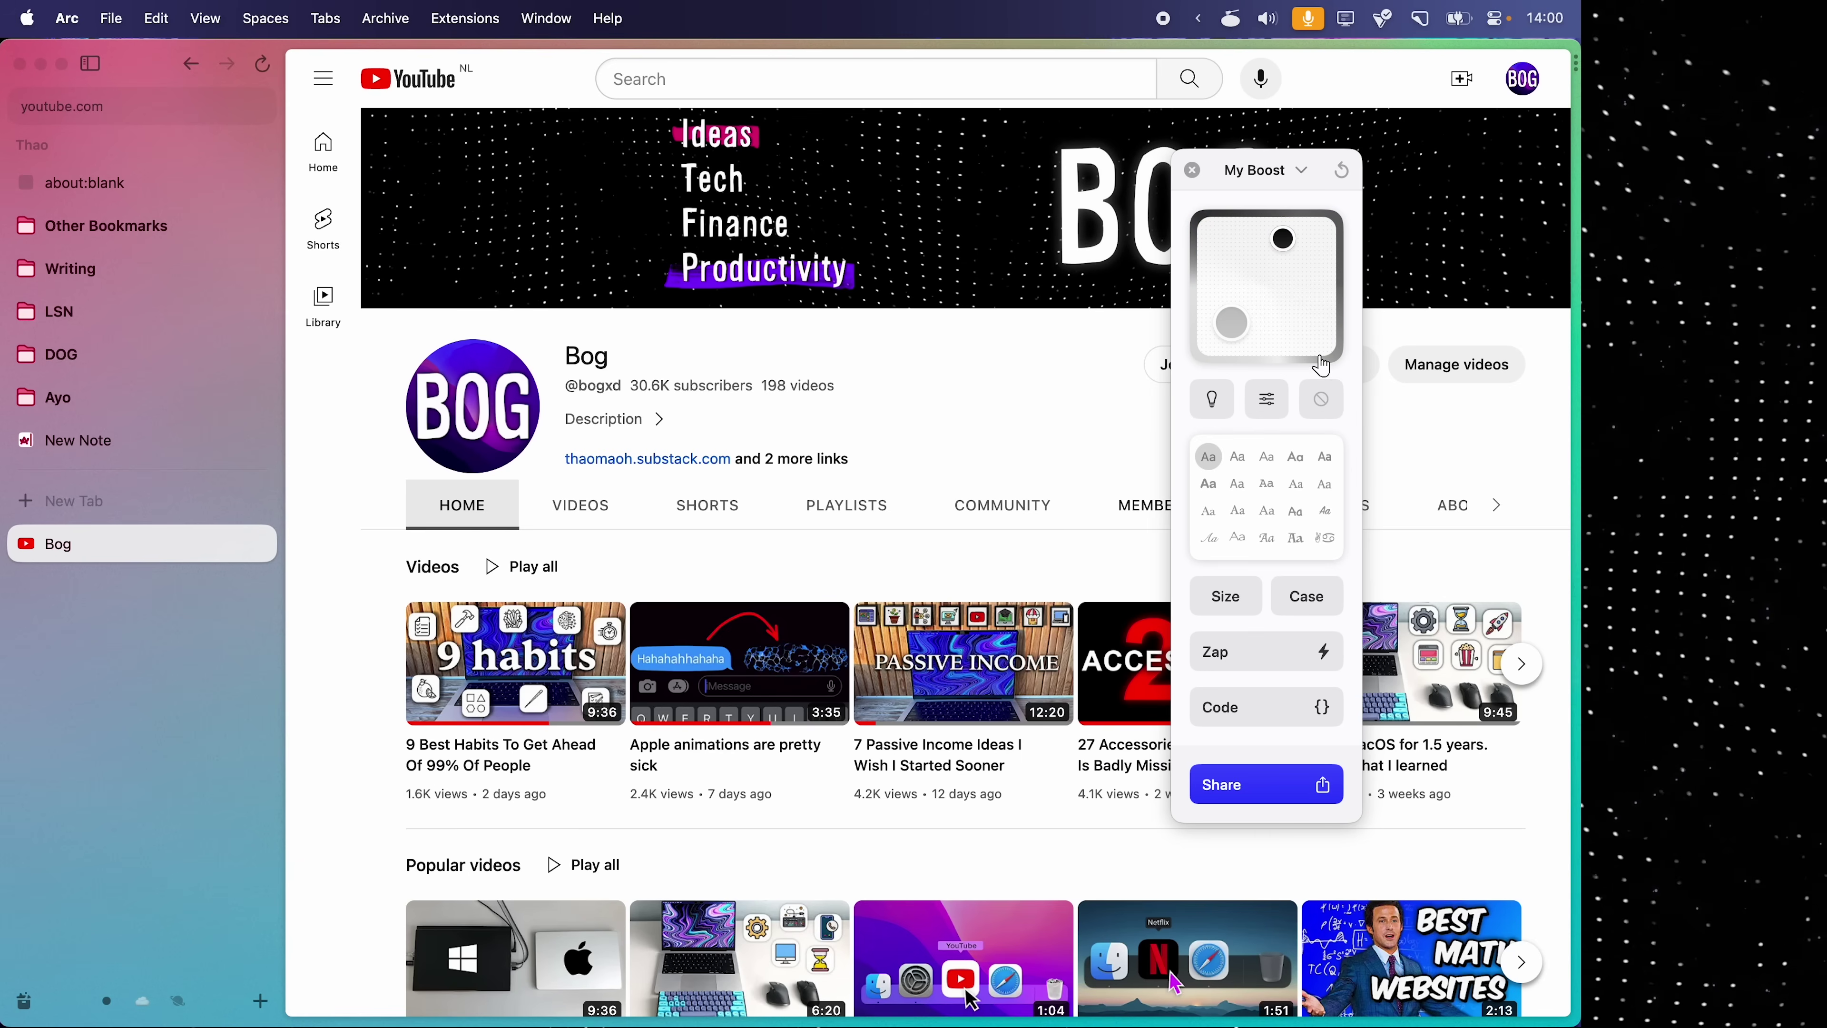
click(1194, 172)
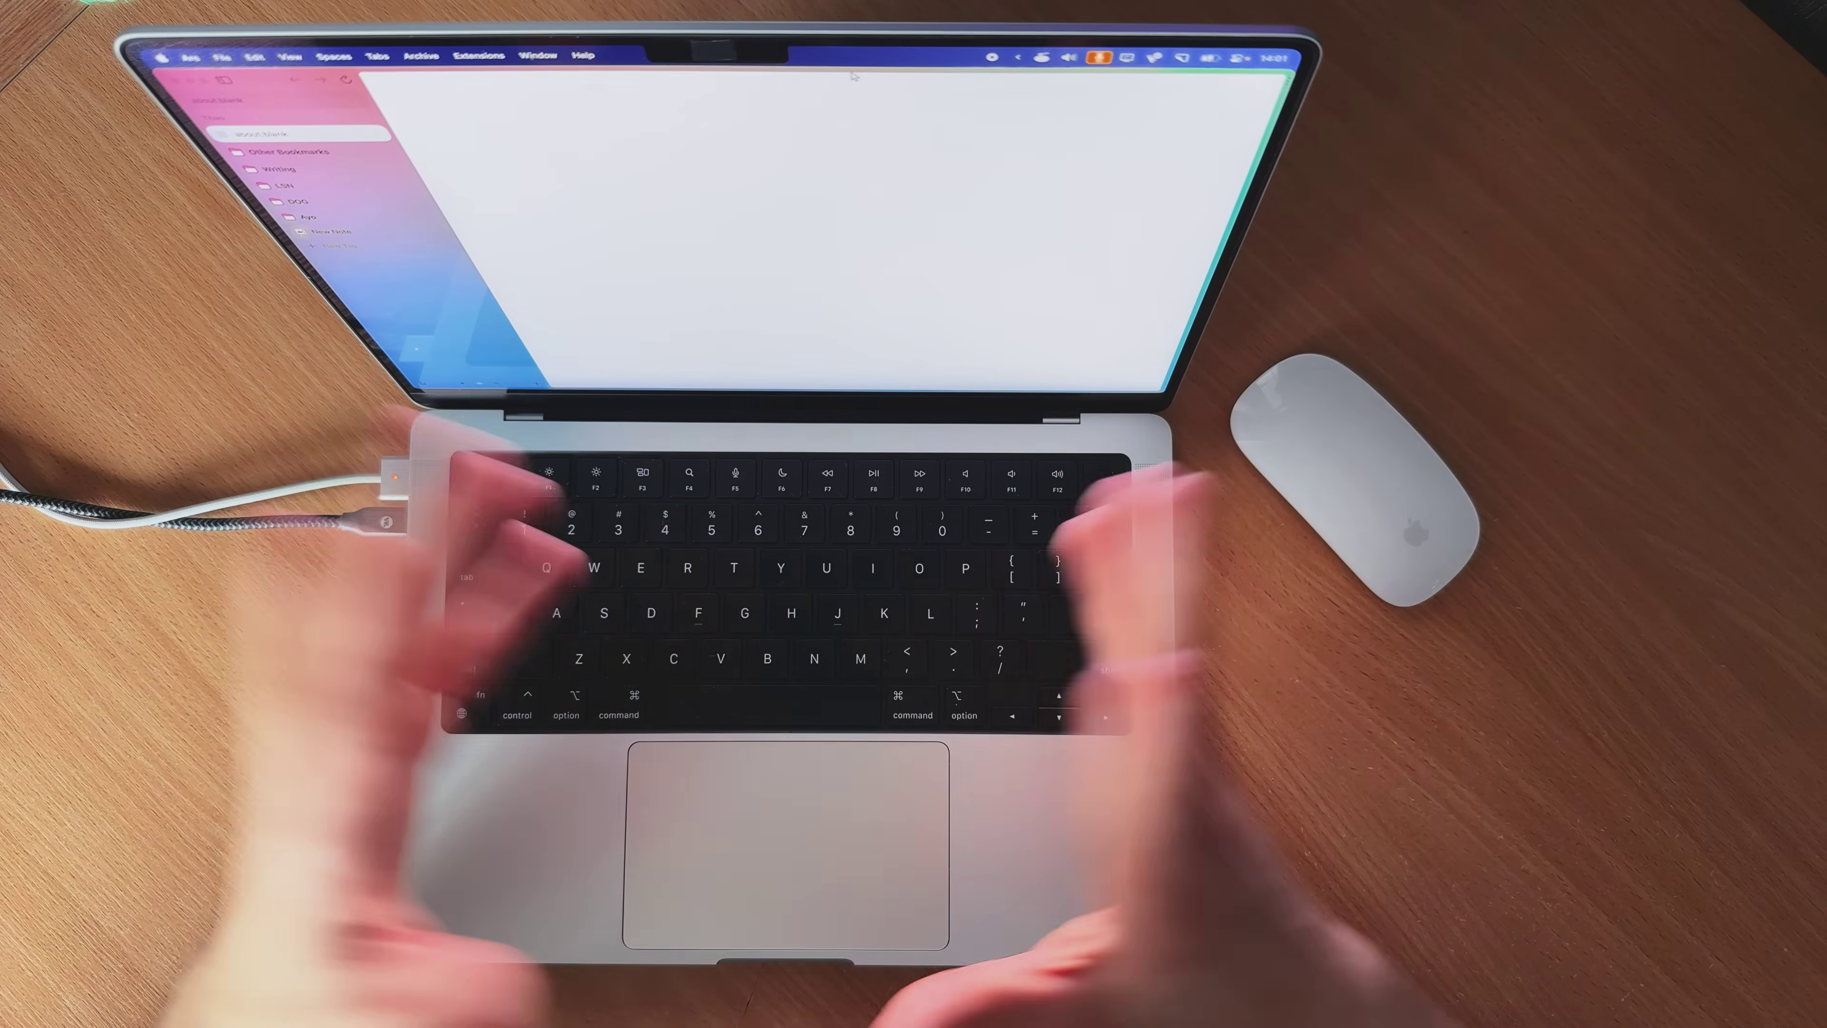
- Open YouTube in a Little Arc pop-up from the system launcher, then move and enlarge it
key(cmd+l)
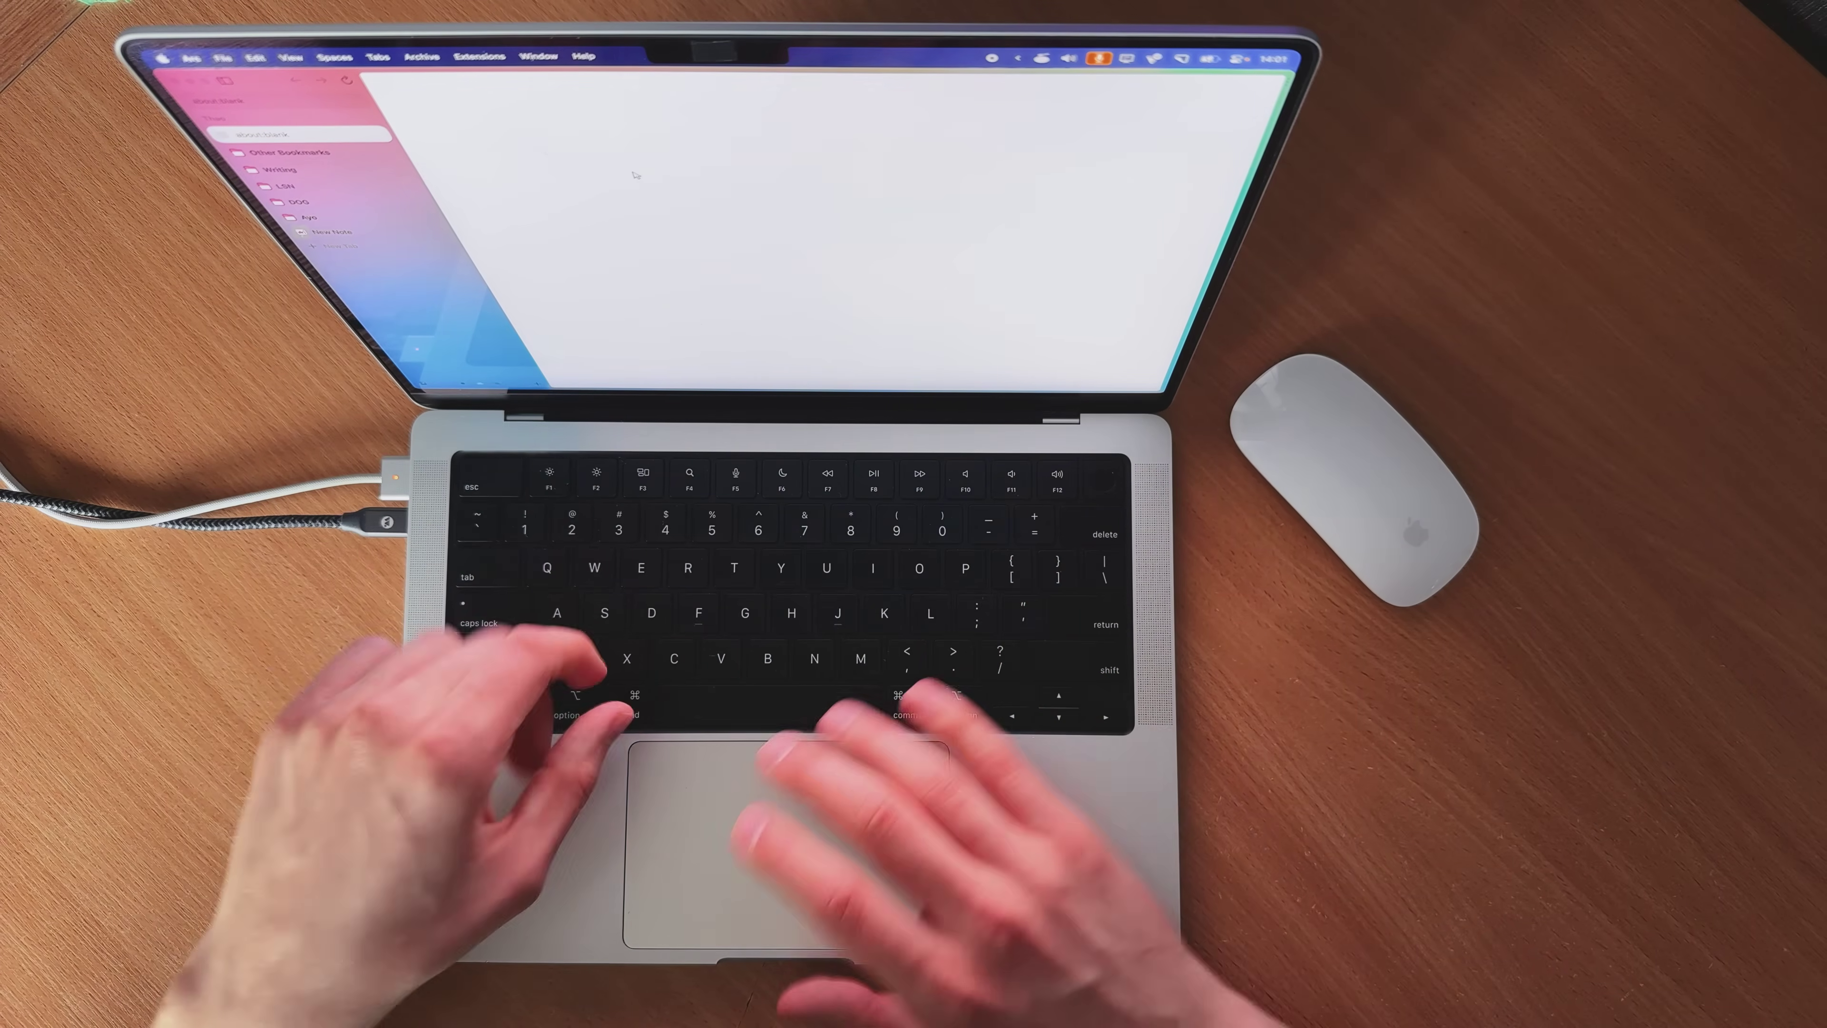
key(cmd+q)
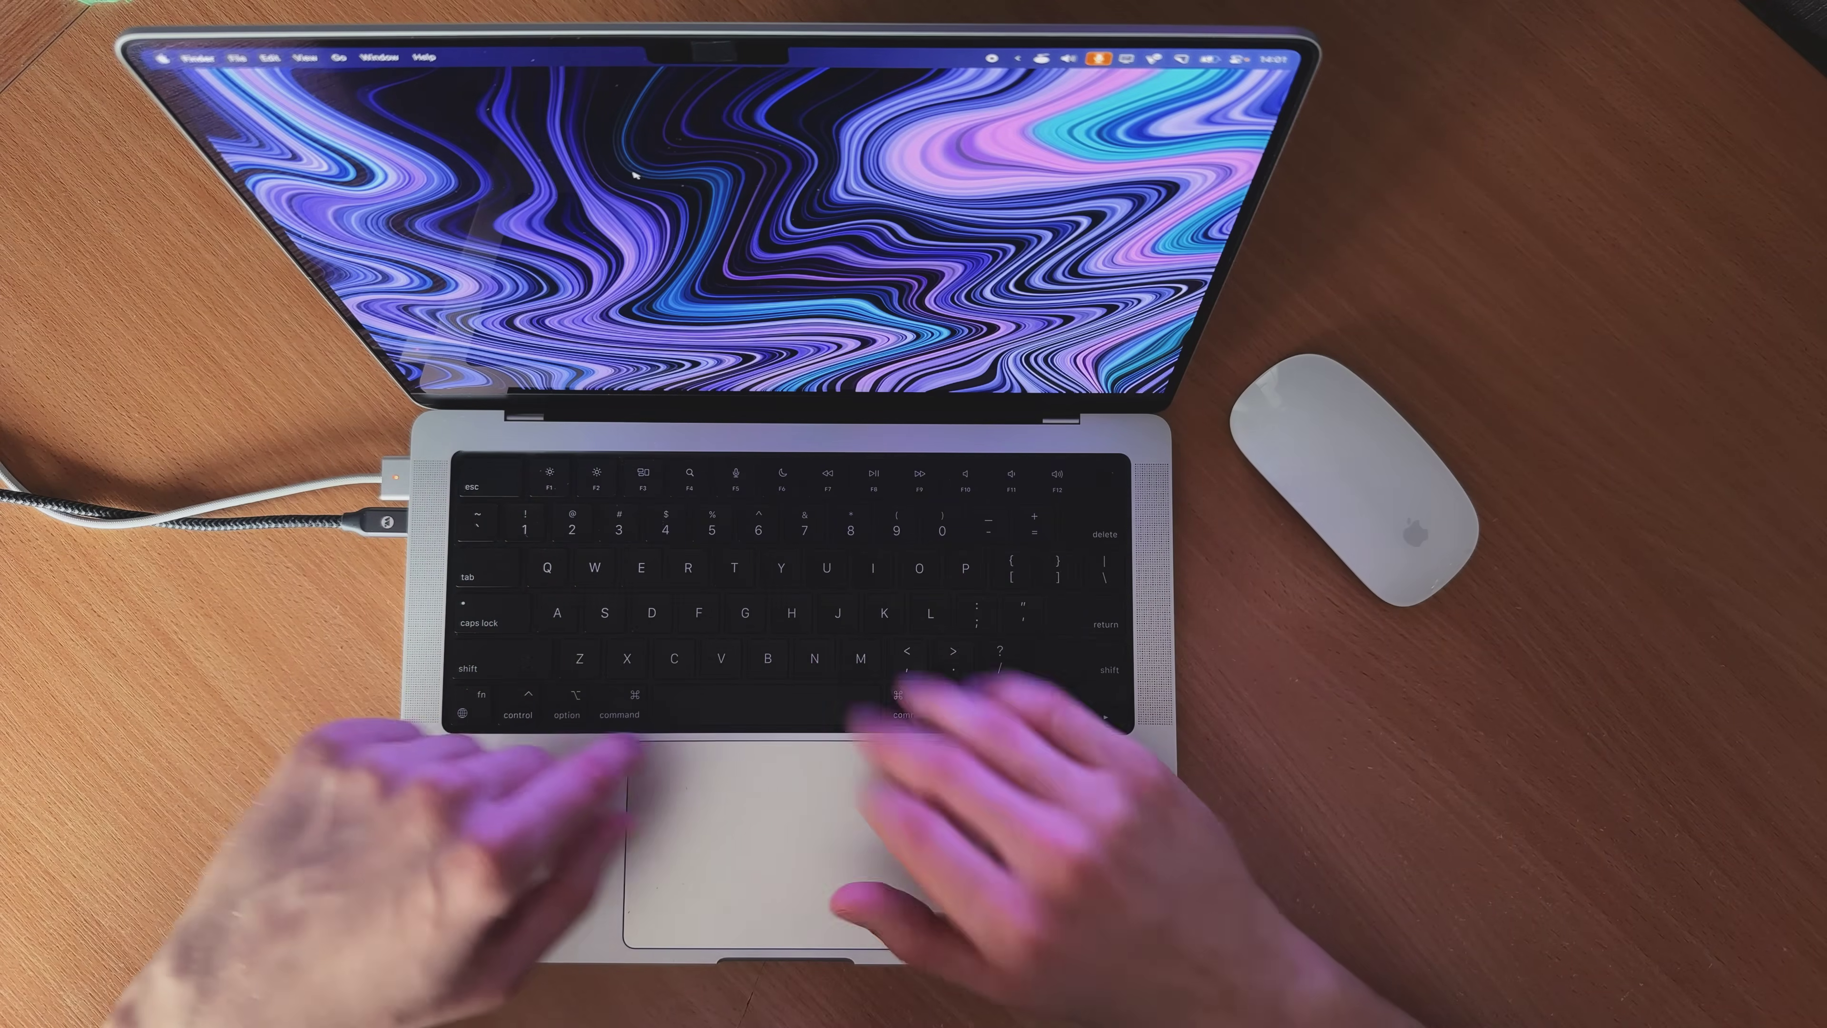
key(alt+space)
text(youtube)
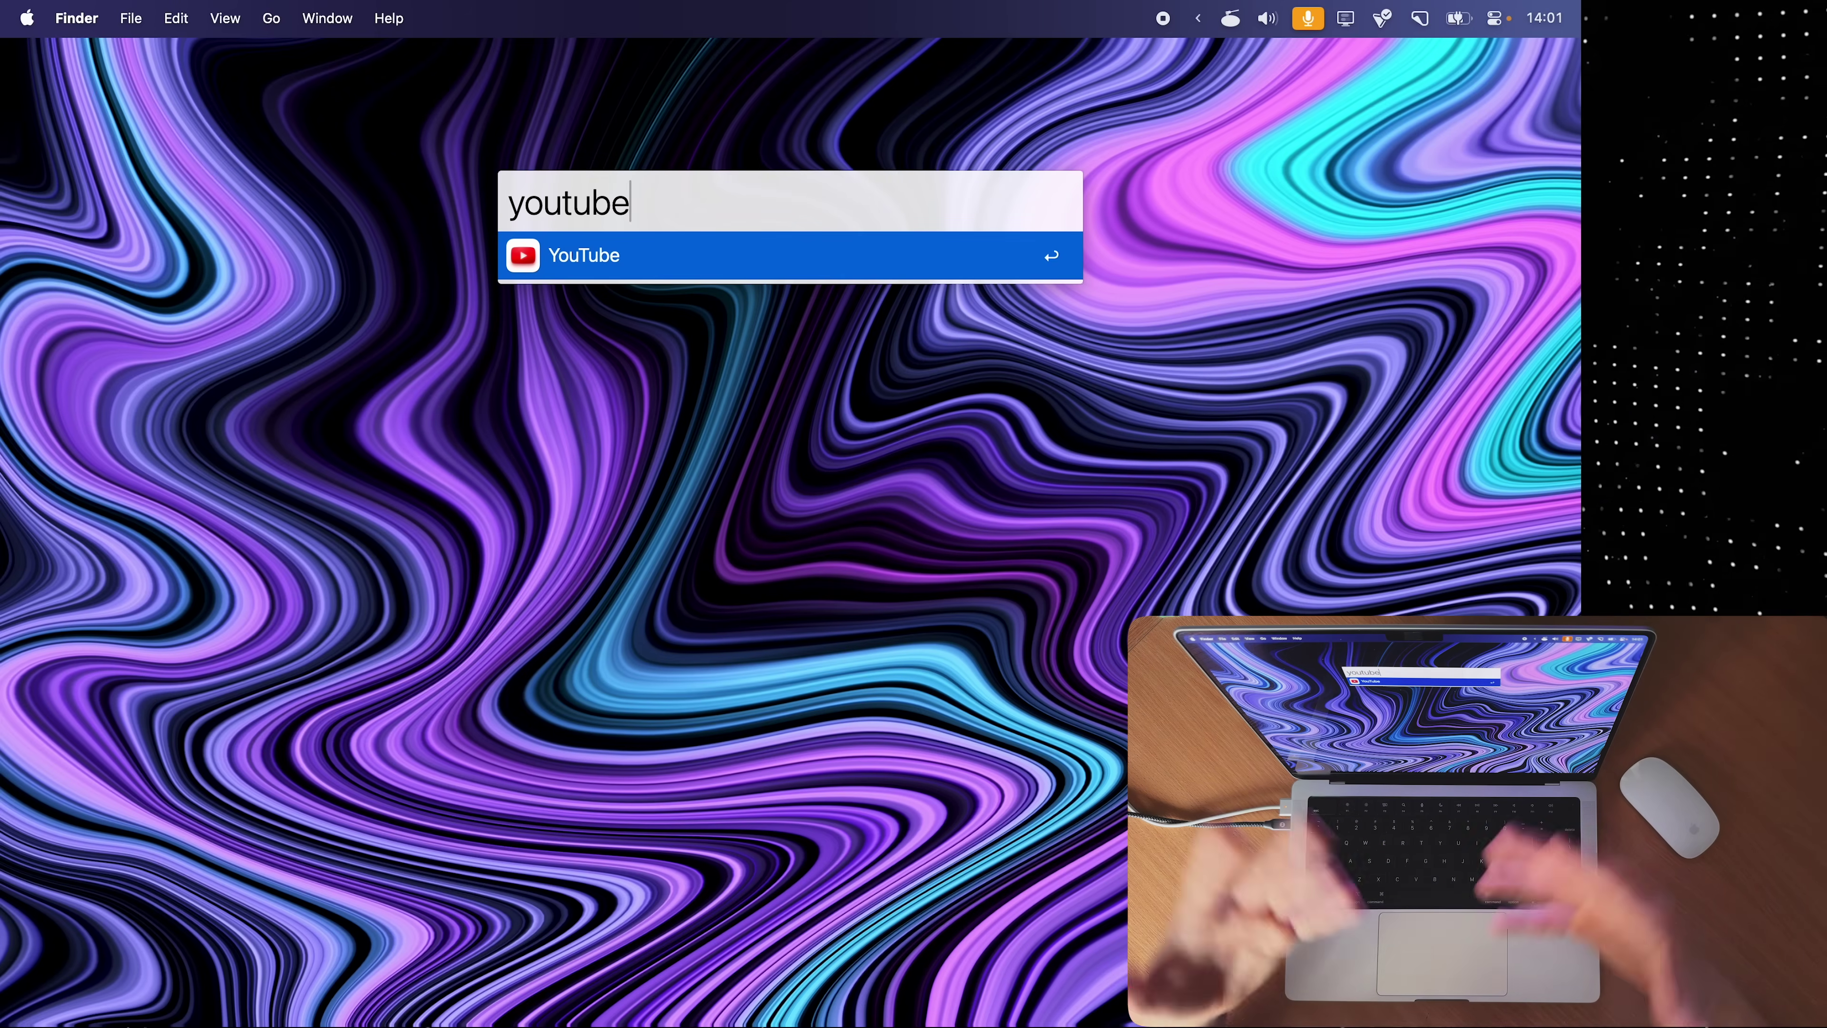
key(Return)
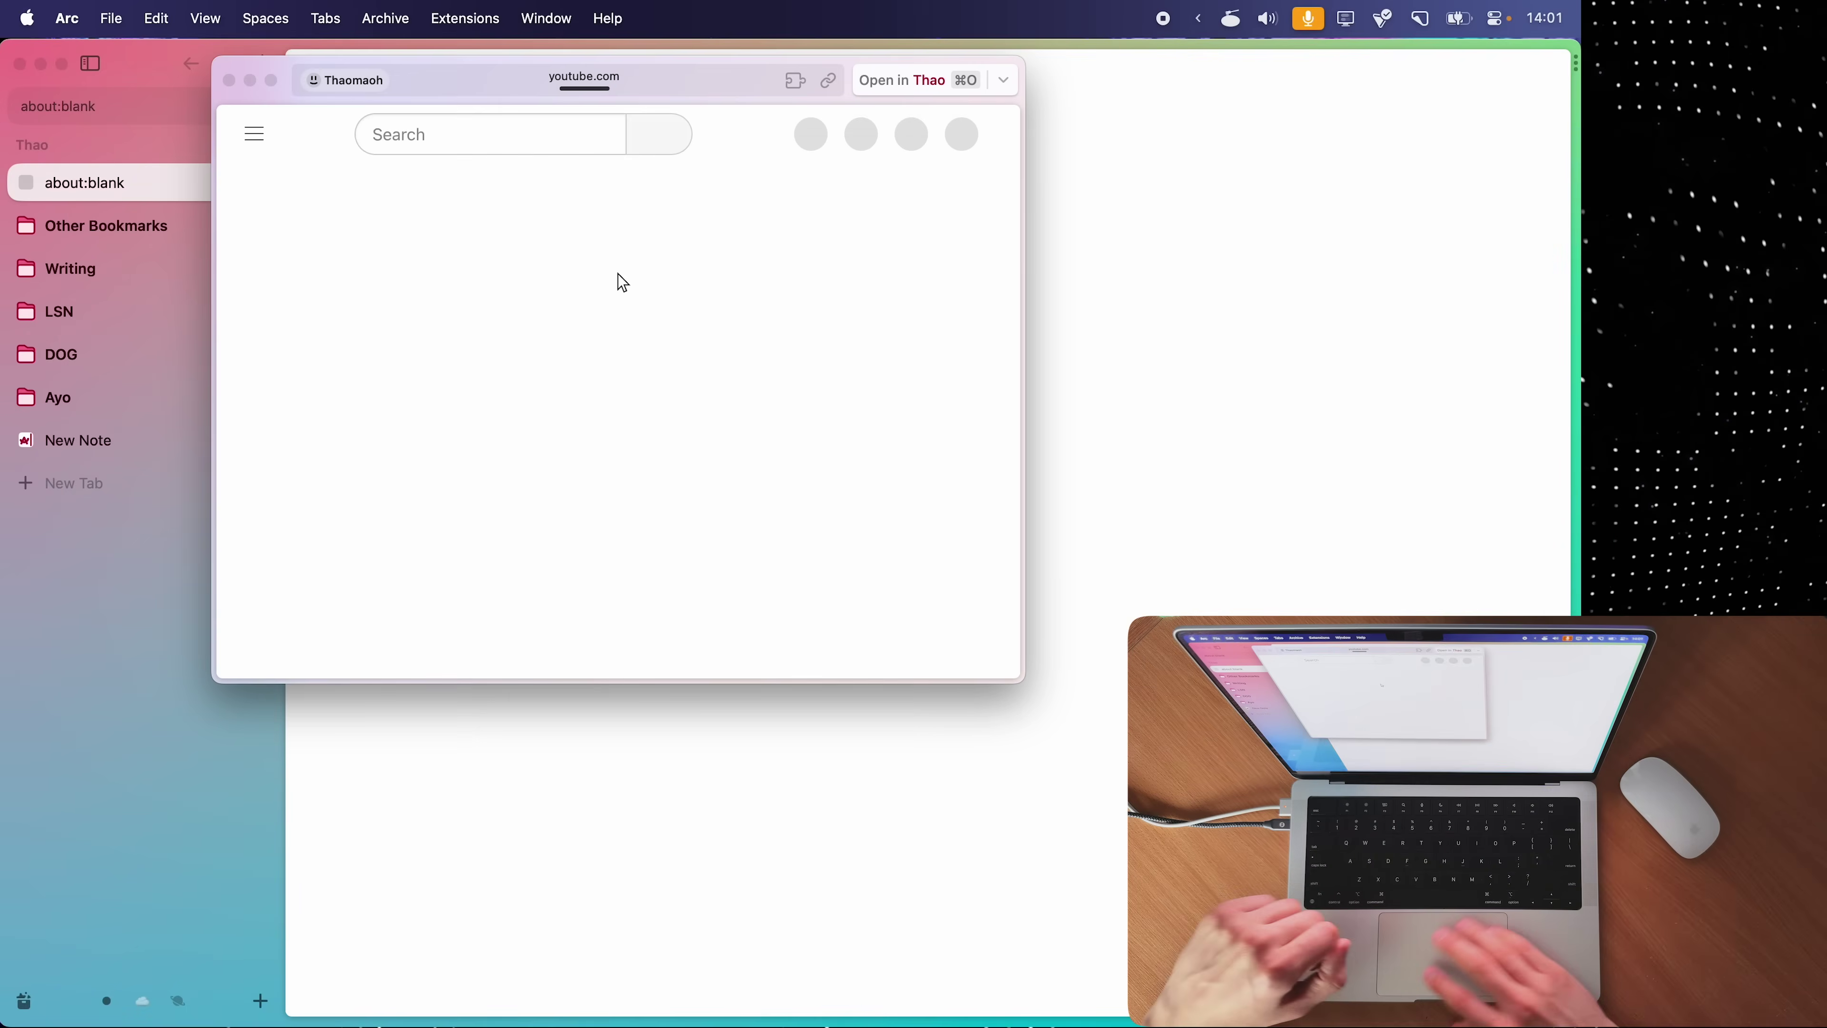
drag(283, 93, 415, 163)
drag(1158, 752, 1408, 869)
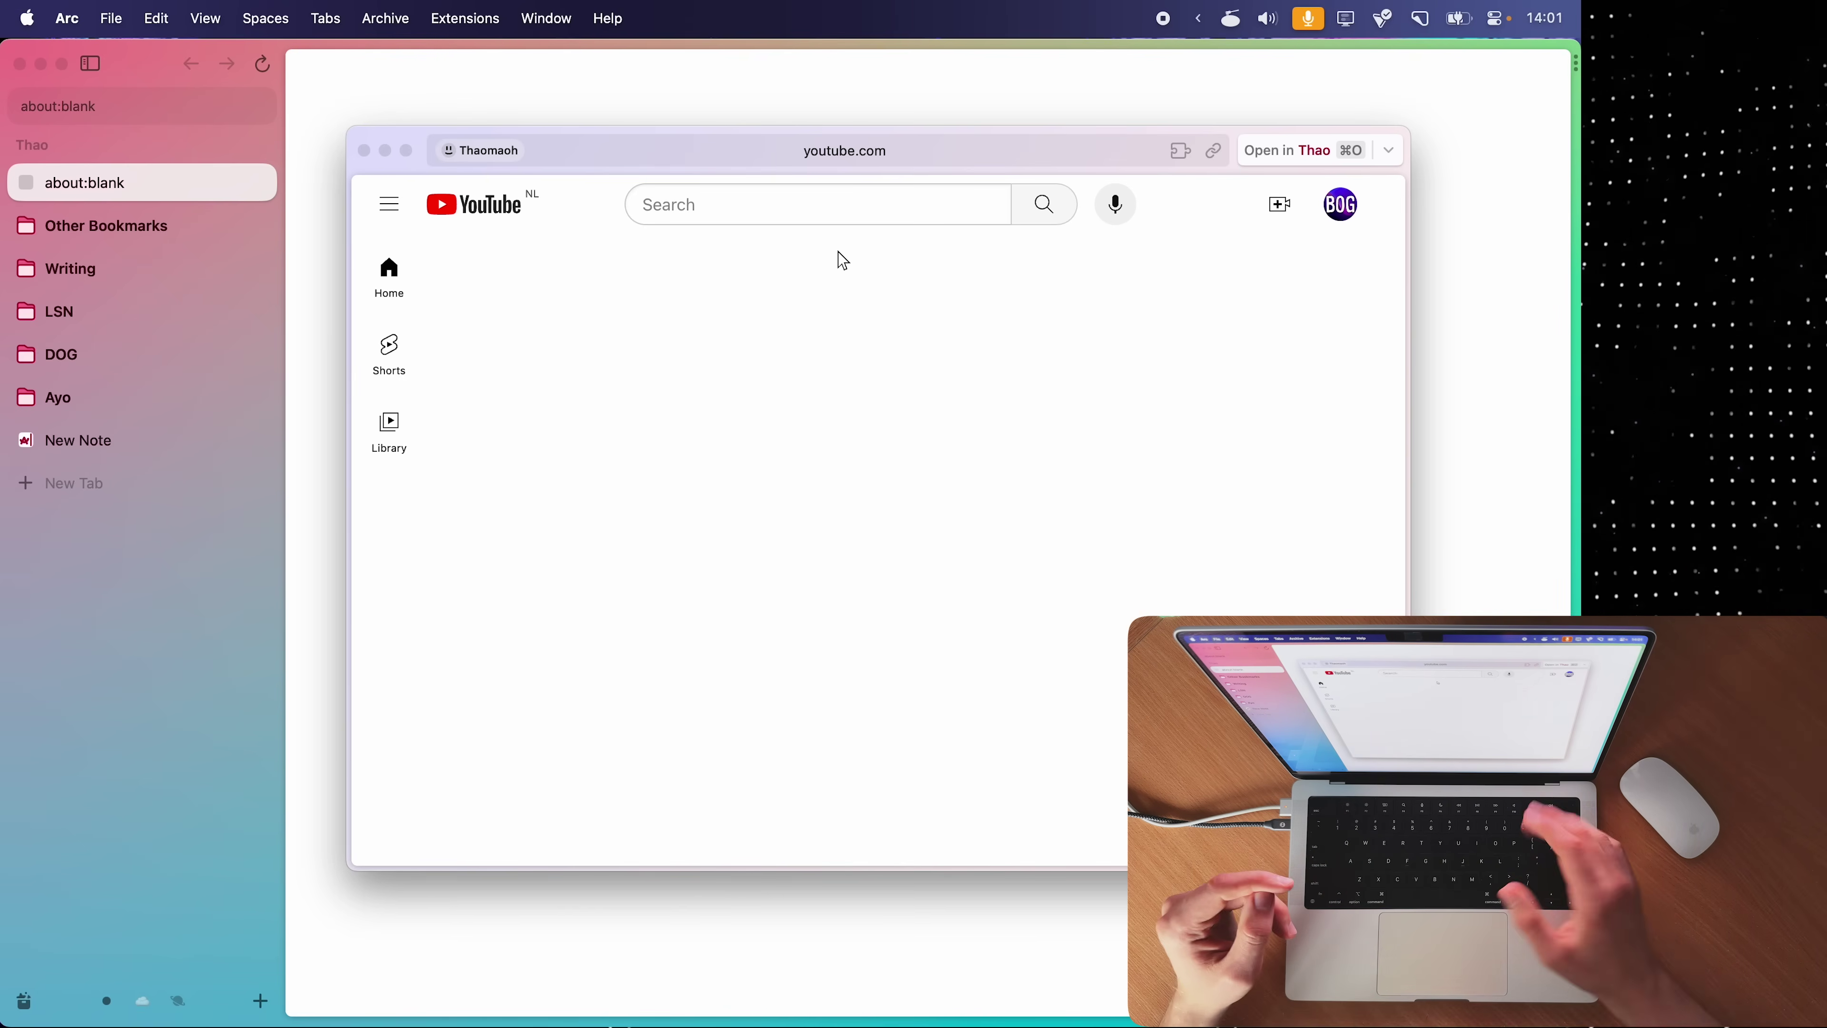
- Turn the pop-up into a full sidebar tab, close that tab, and hide Arc
key(super+o)
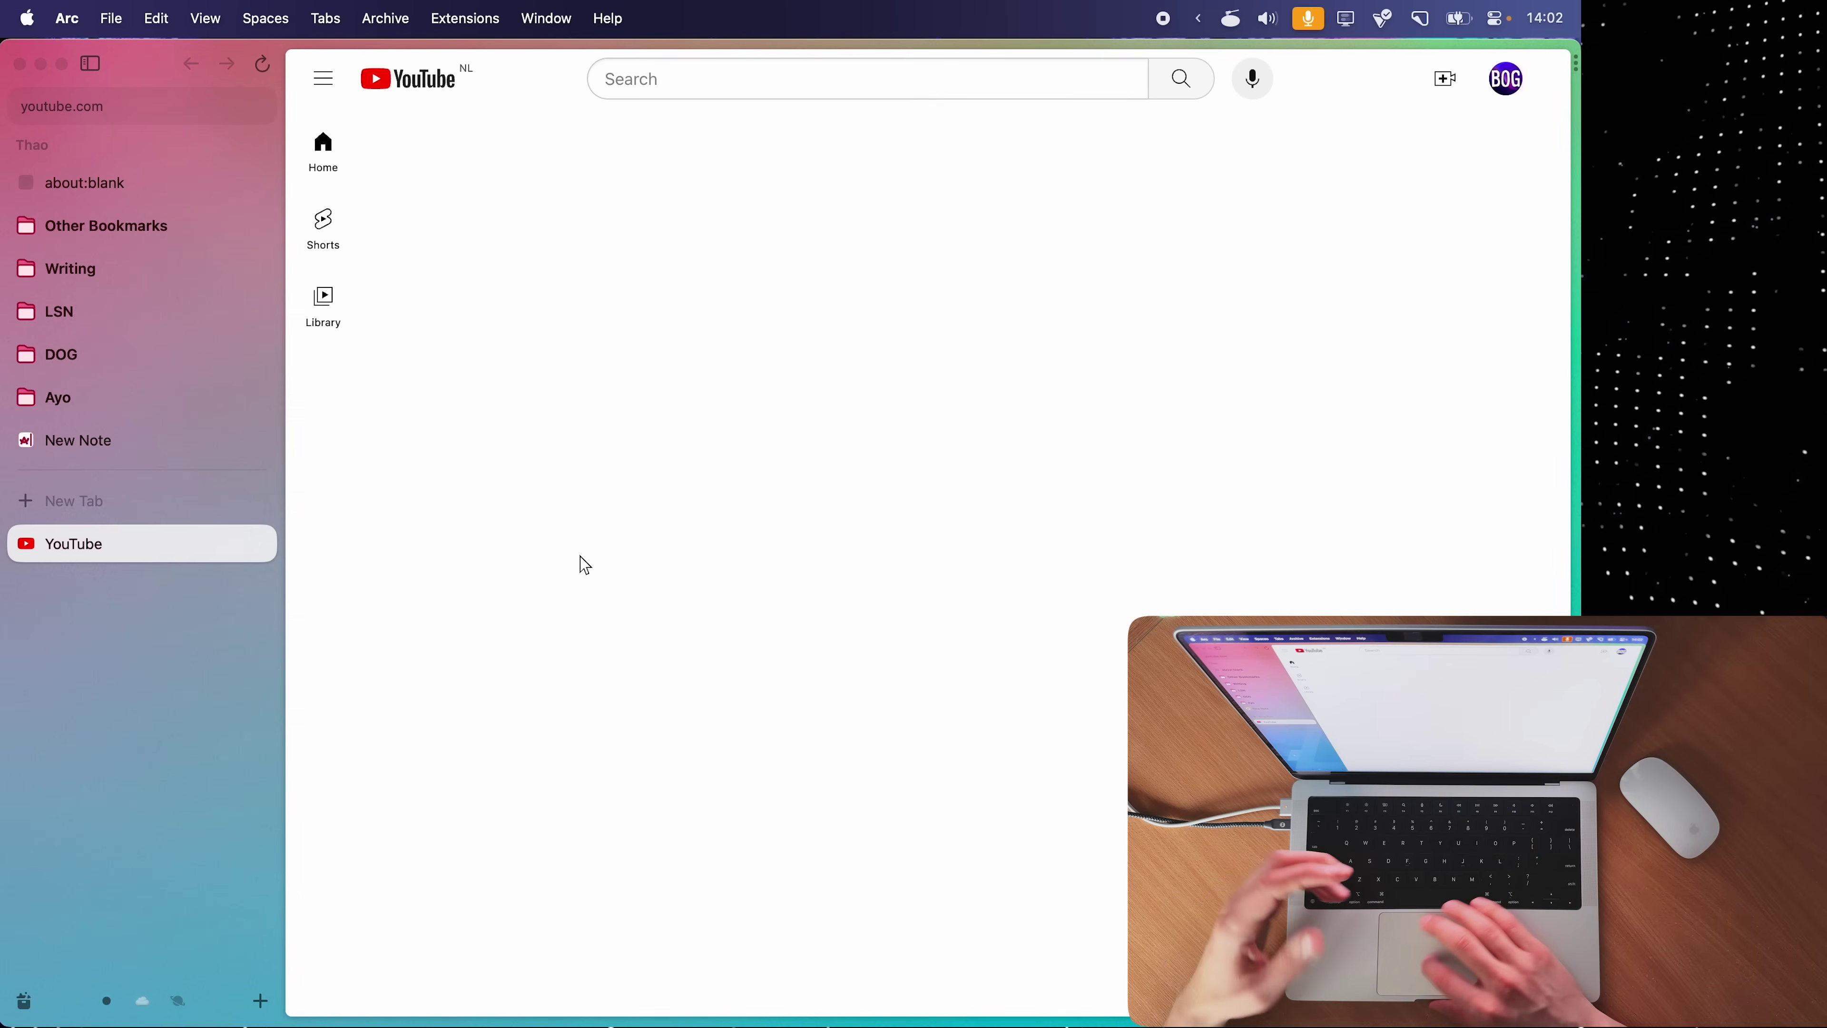
key(super+w)
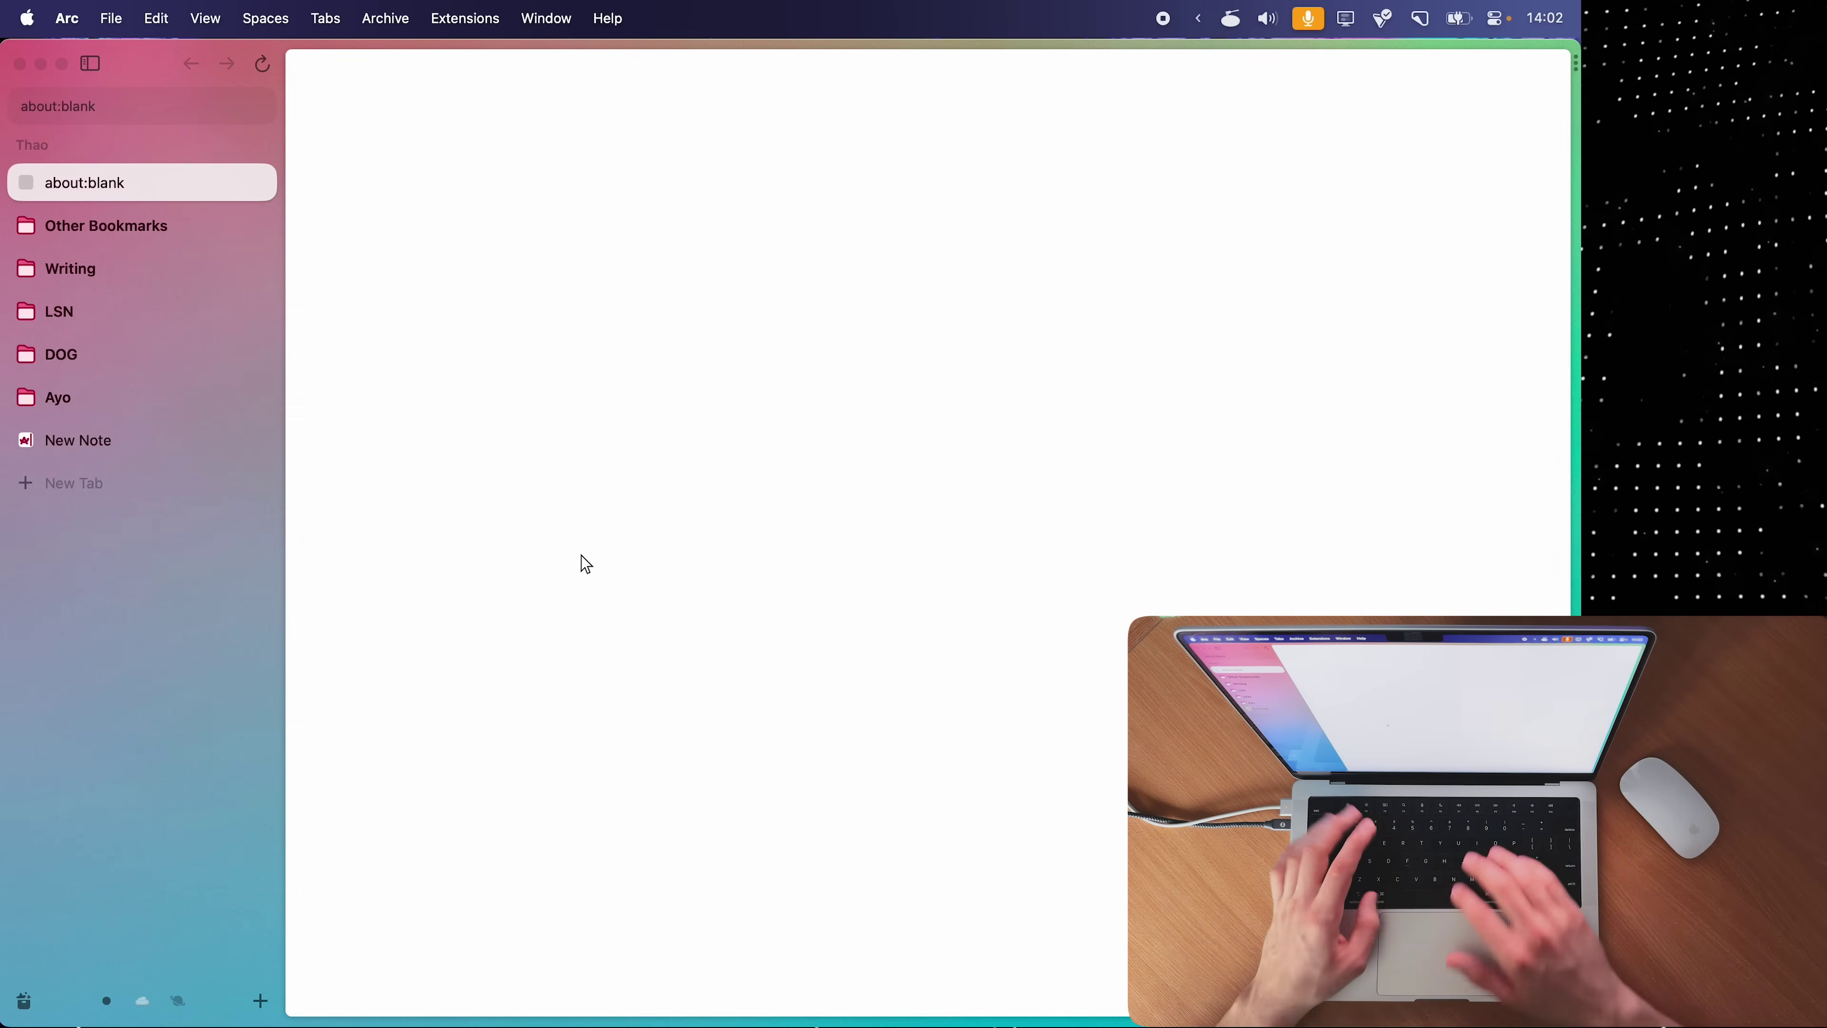
key(super+q)
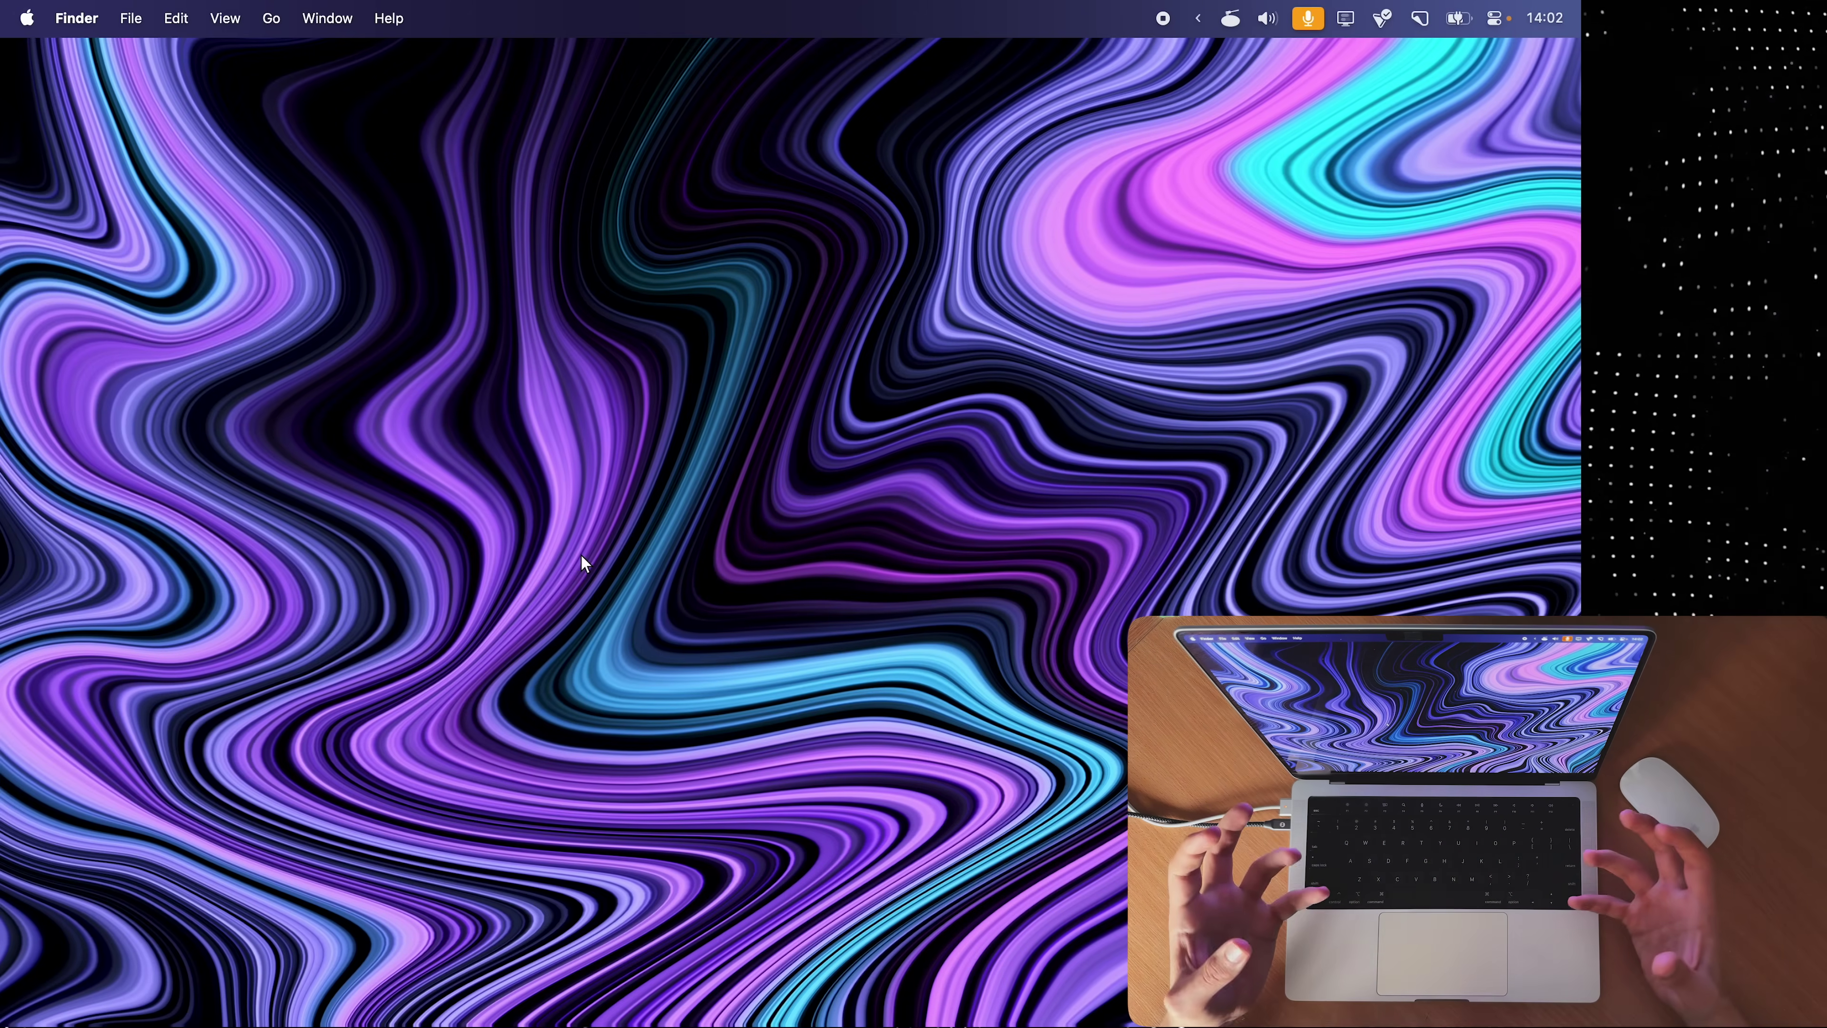
- Open YouTube in a mini window again and send it to the EMPTY SPACE space
key(super+space)
text(youtube)
key(Return)
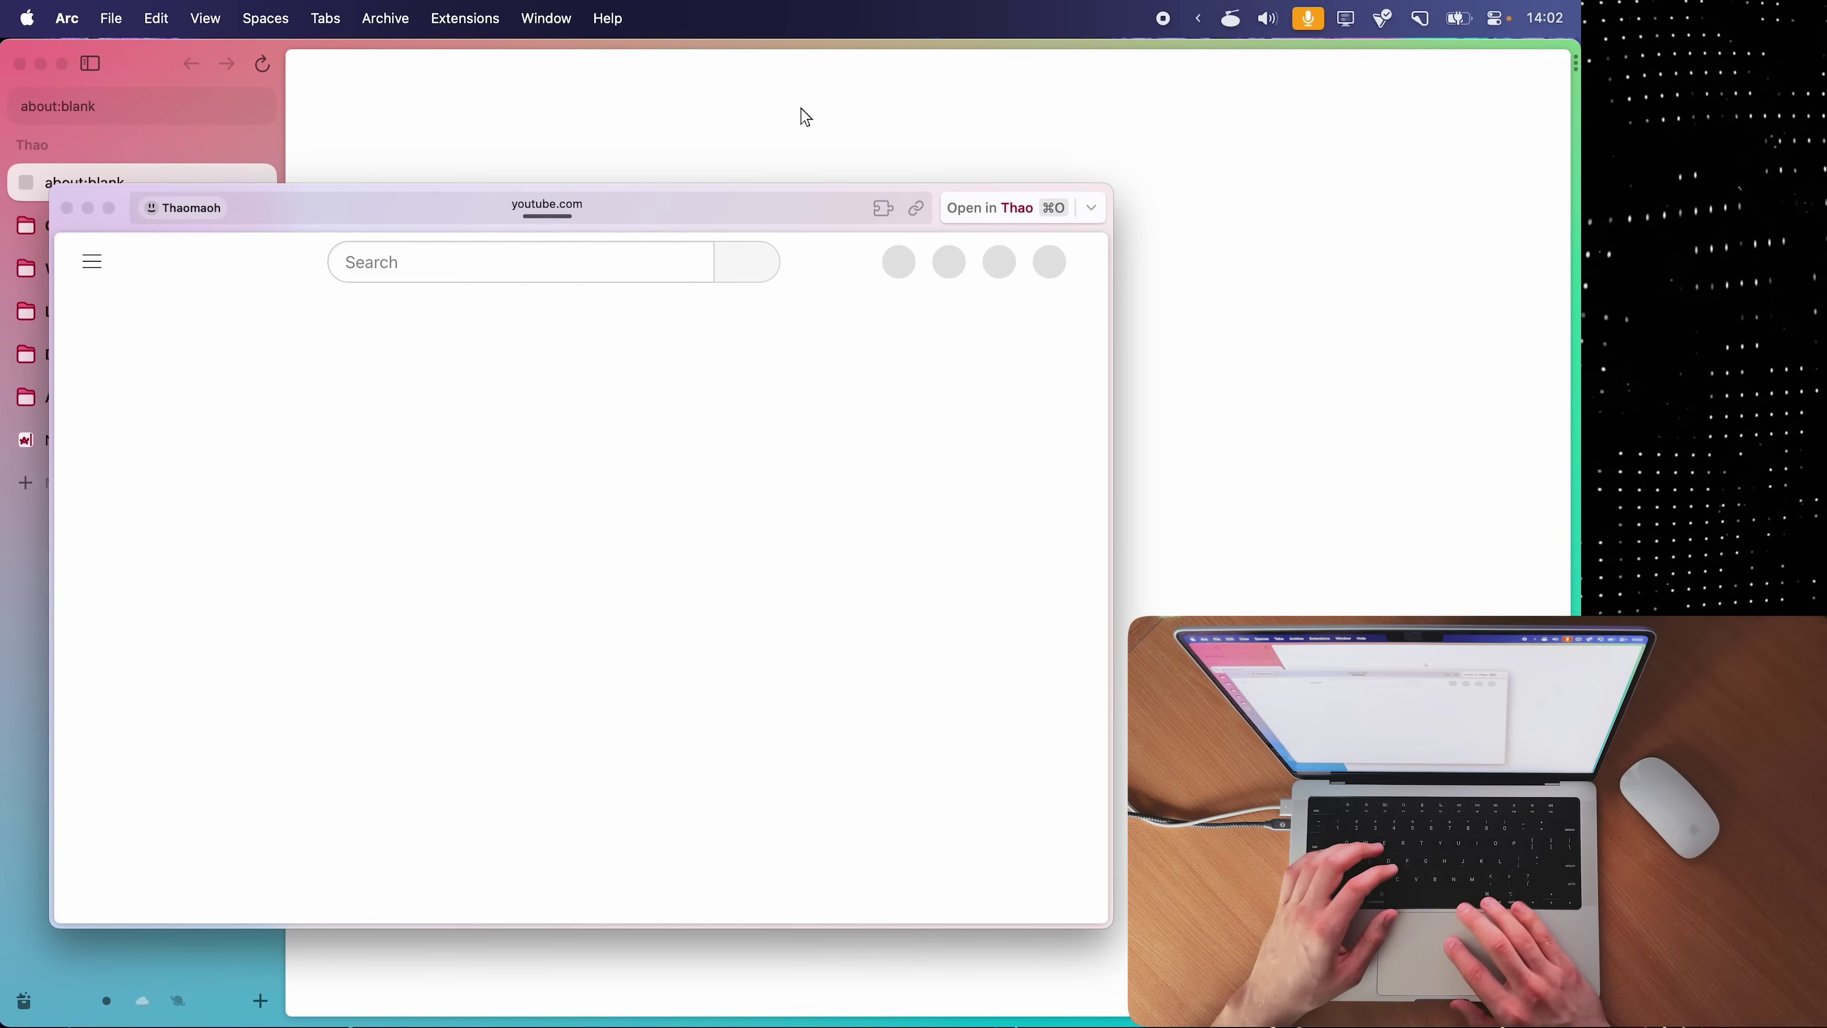
click(800, 108)
key(super+w)
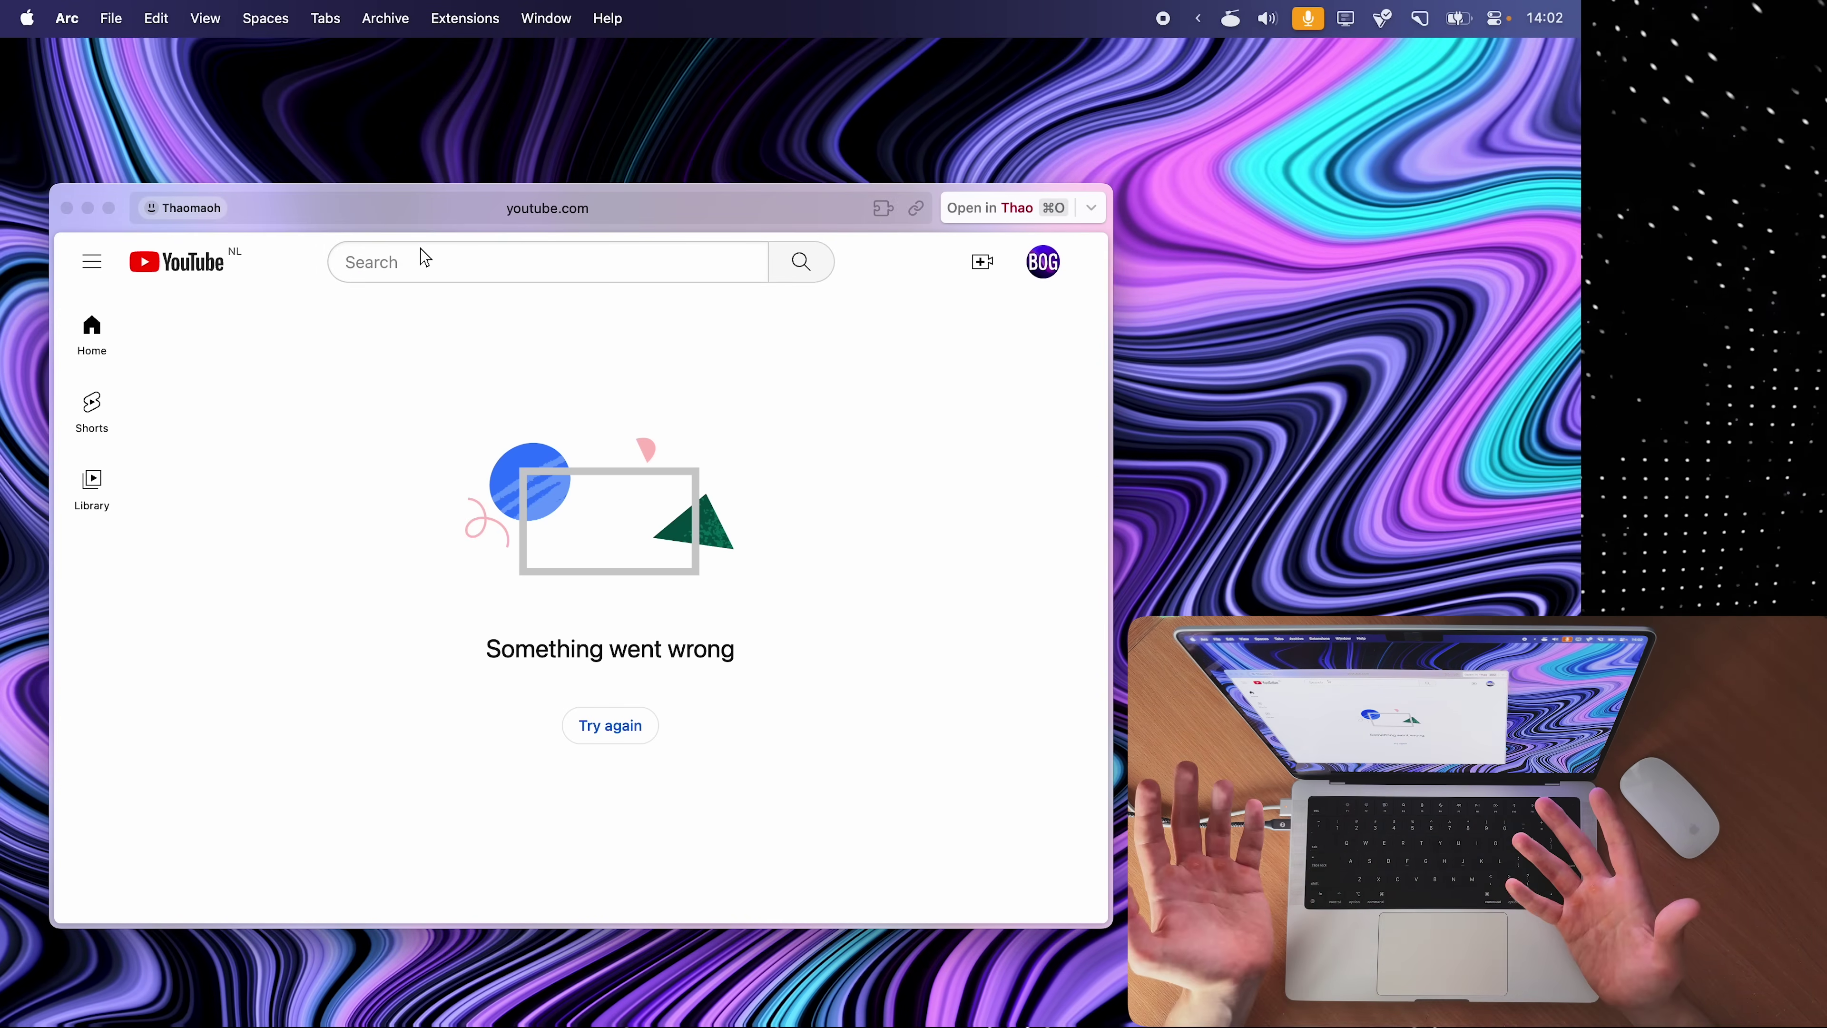
click(1091, 209)
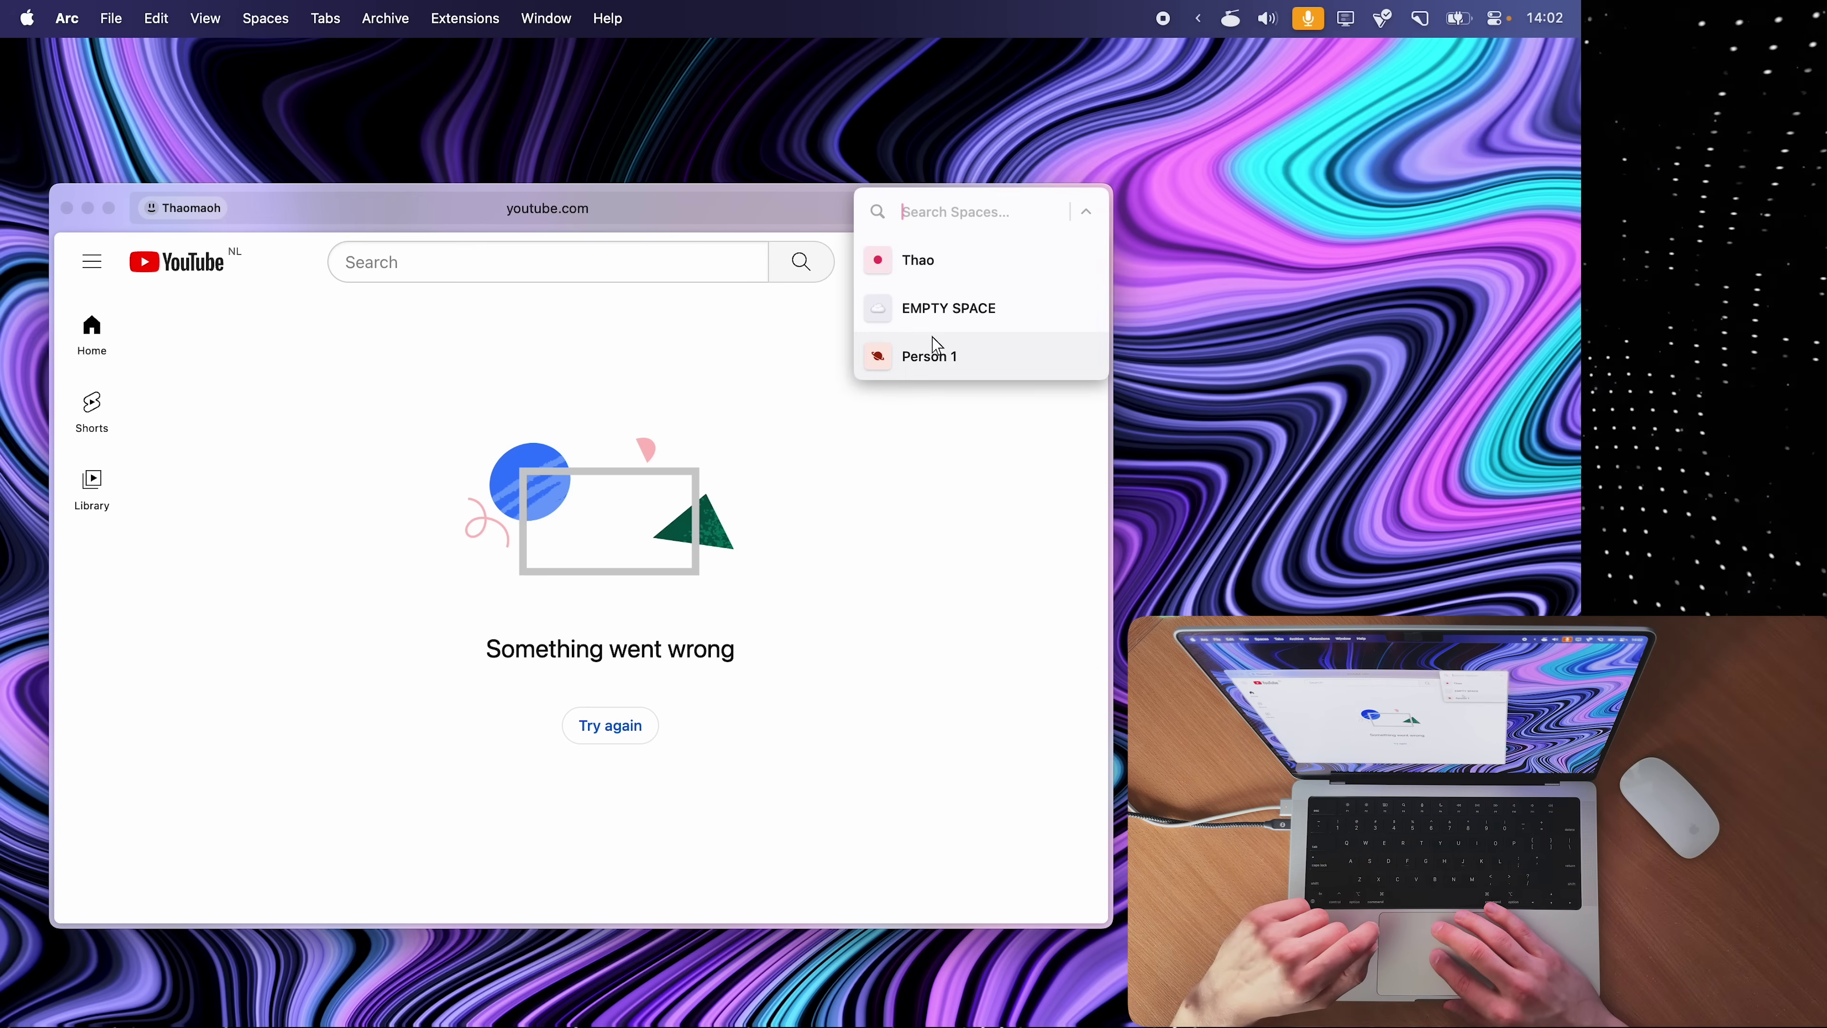
click(940, 310)
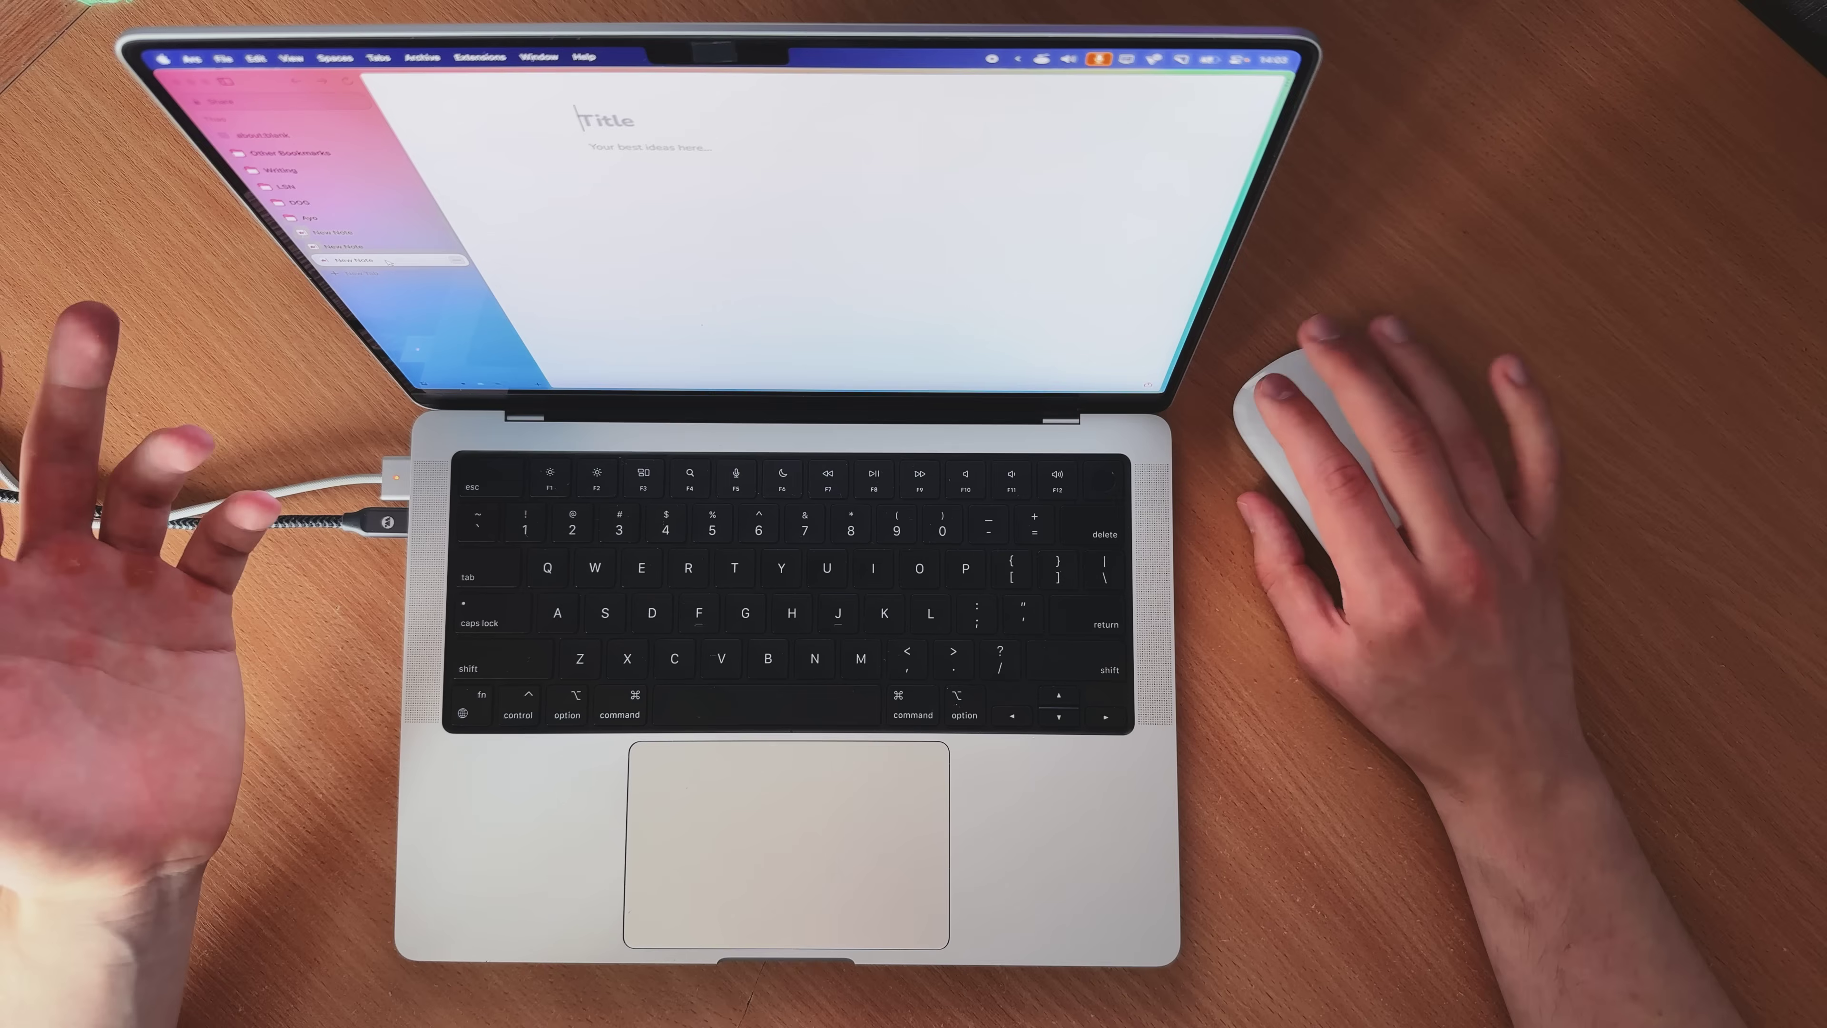
- Remove the three New Note entries from the sidebar
click(452, 260)
click(446, 246)
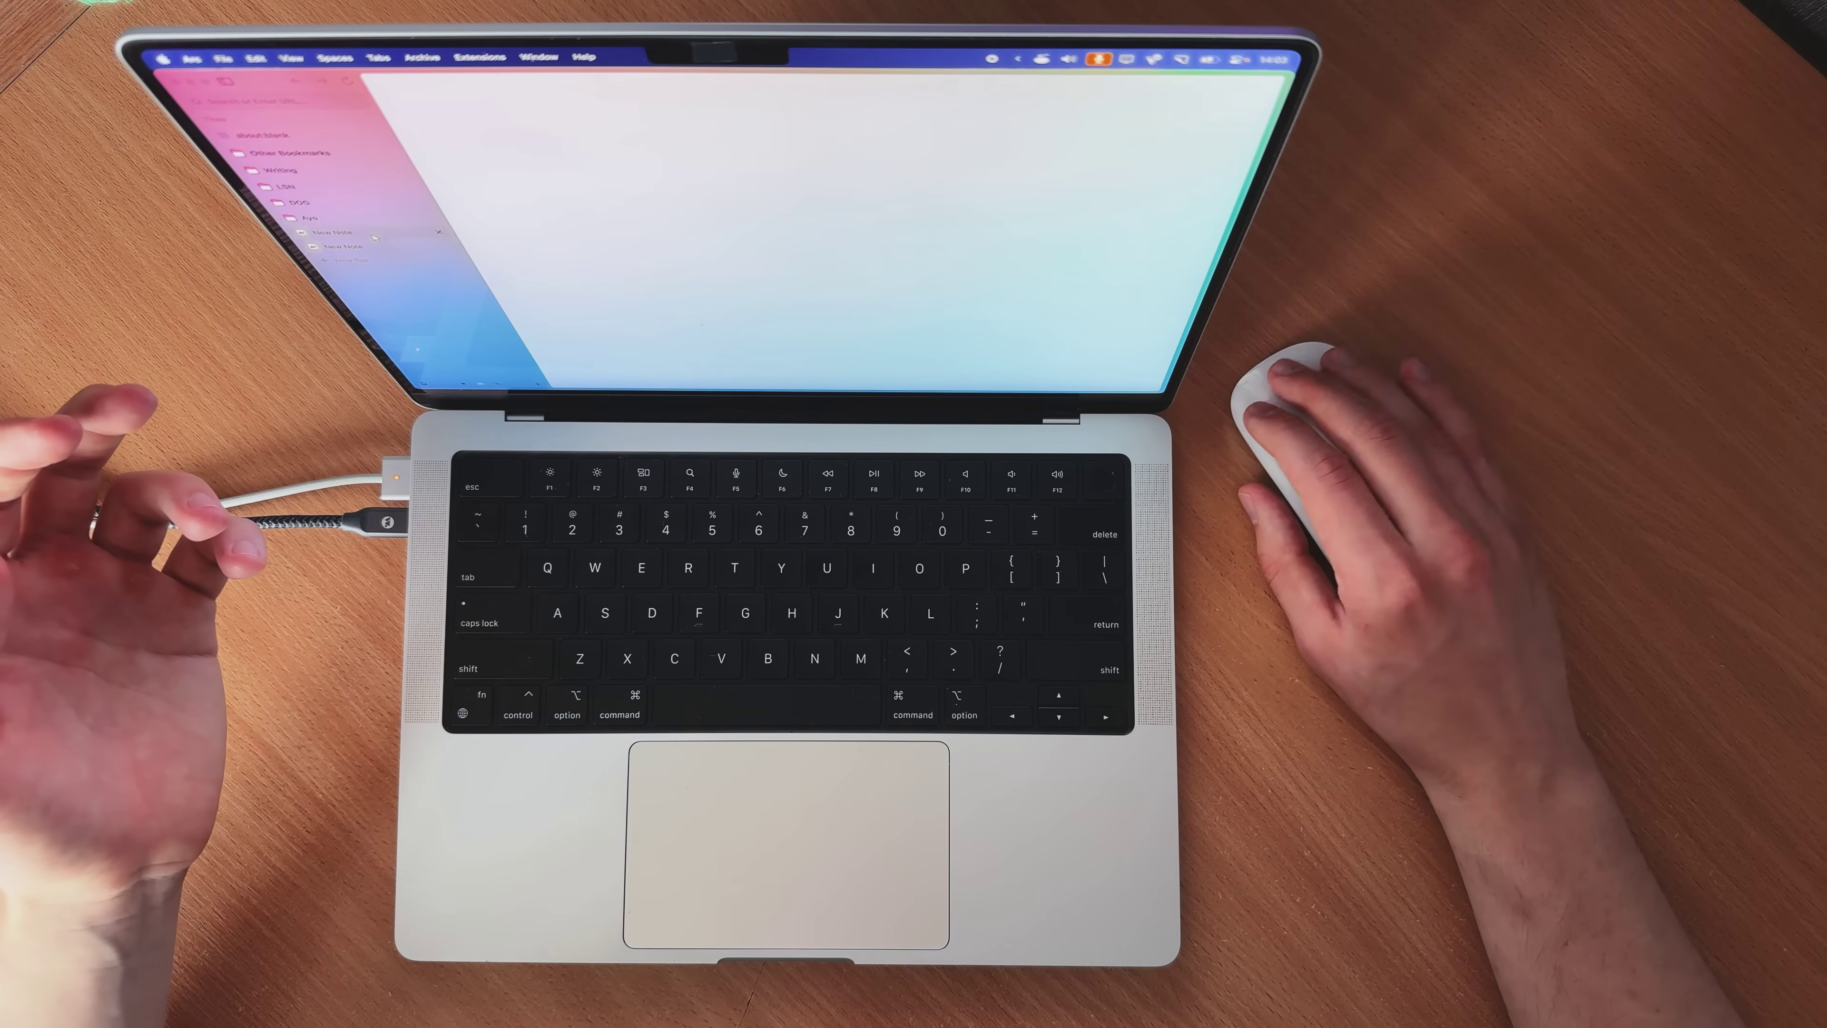
click(439, 232)
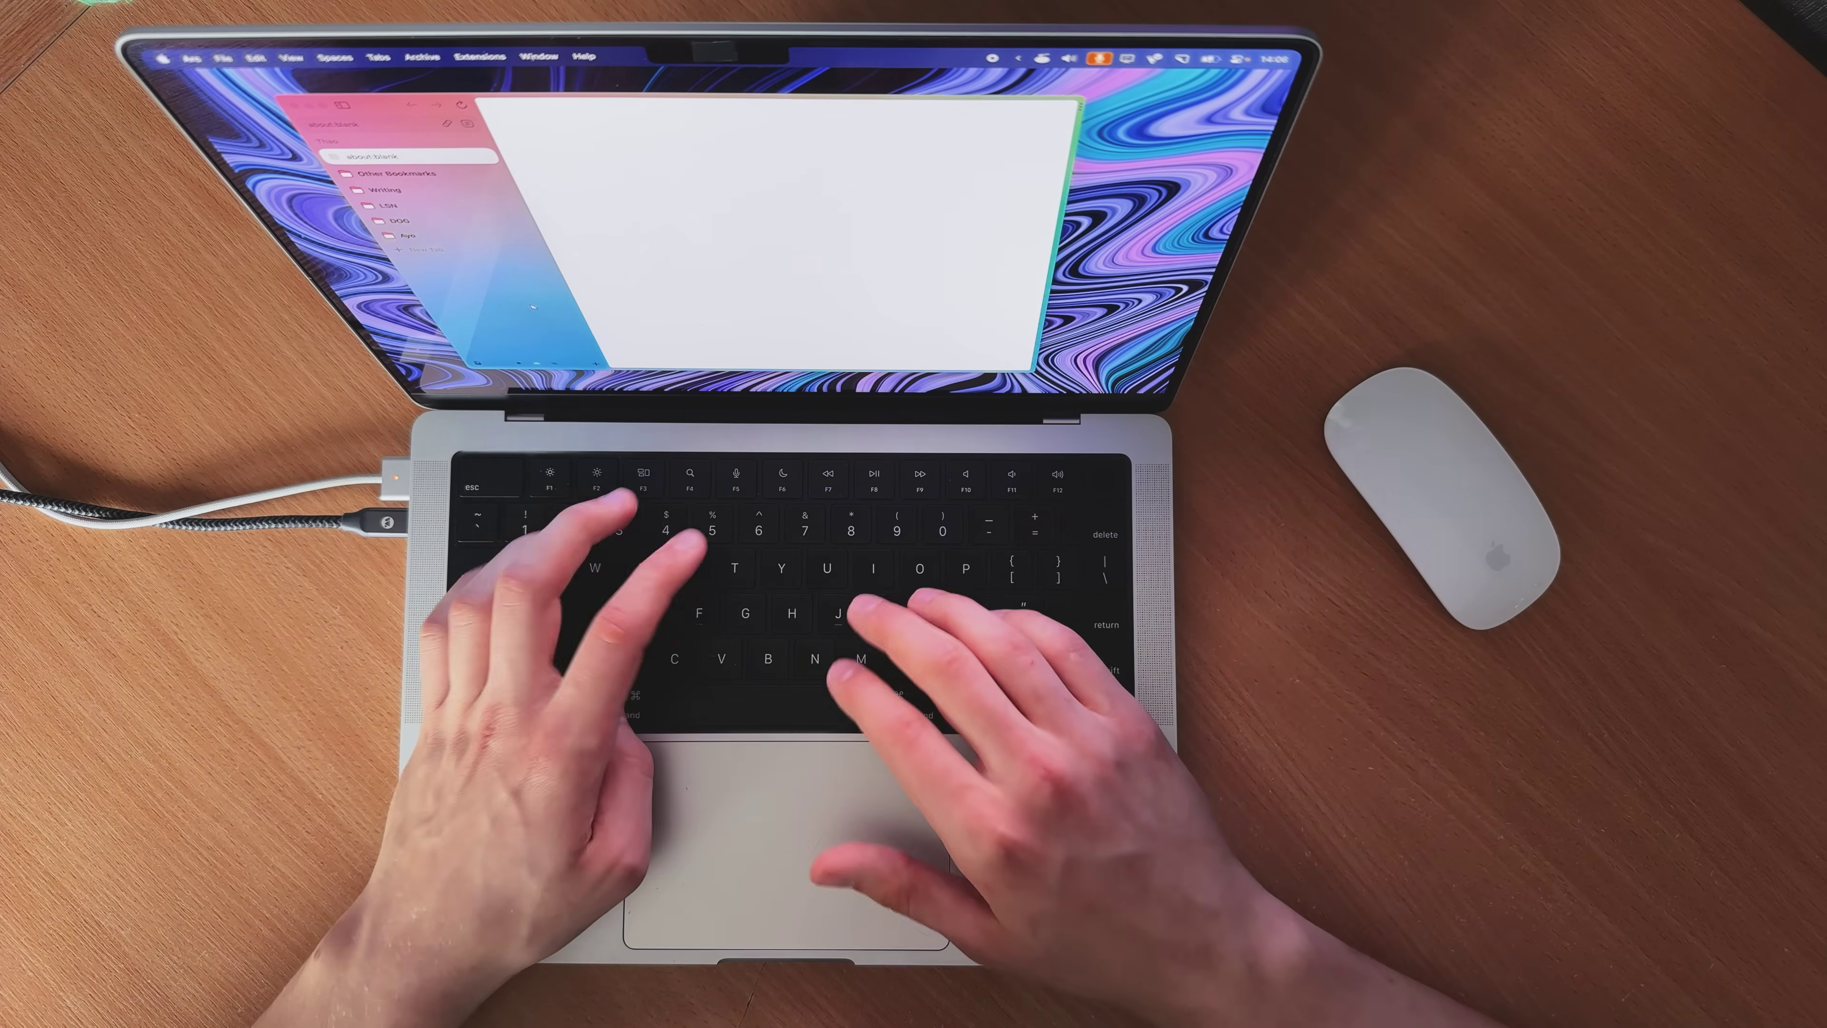
- Switch to the already open YouTube tab from the command bar
key(super+t)
text(youtube)
key(Return)
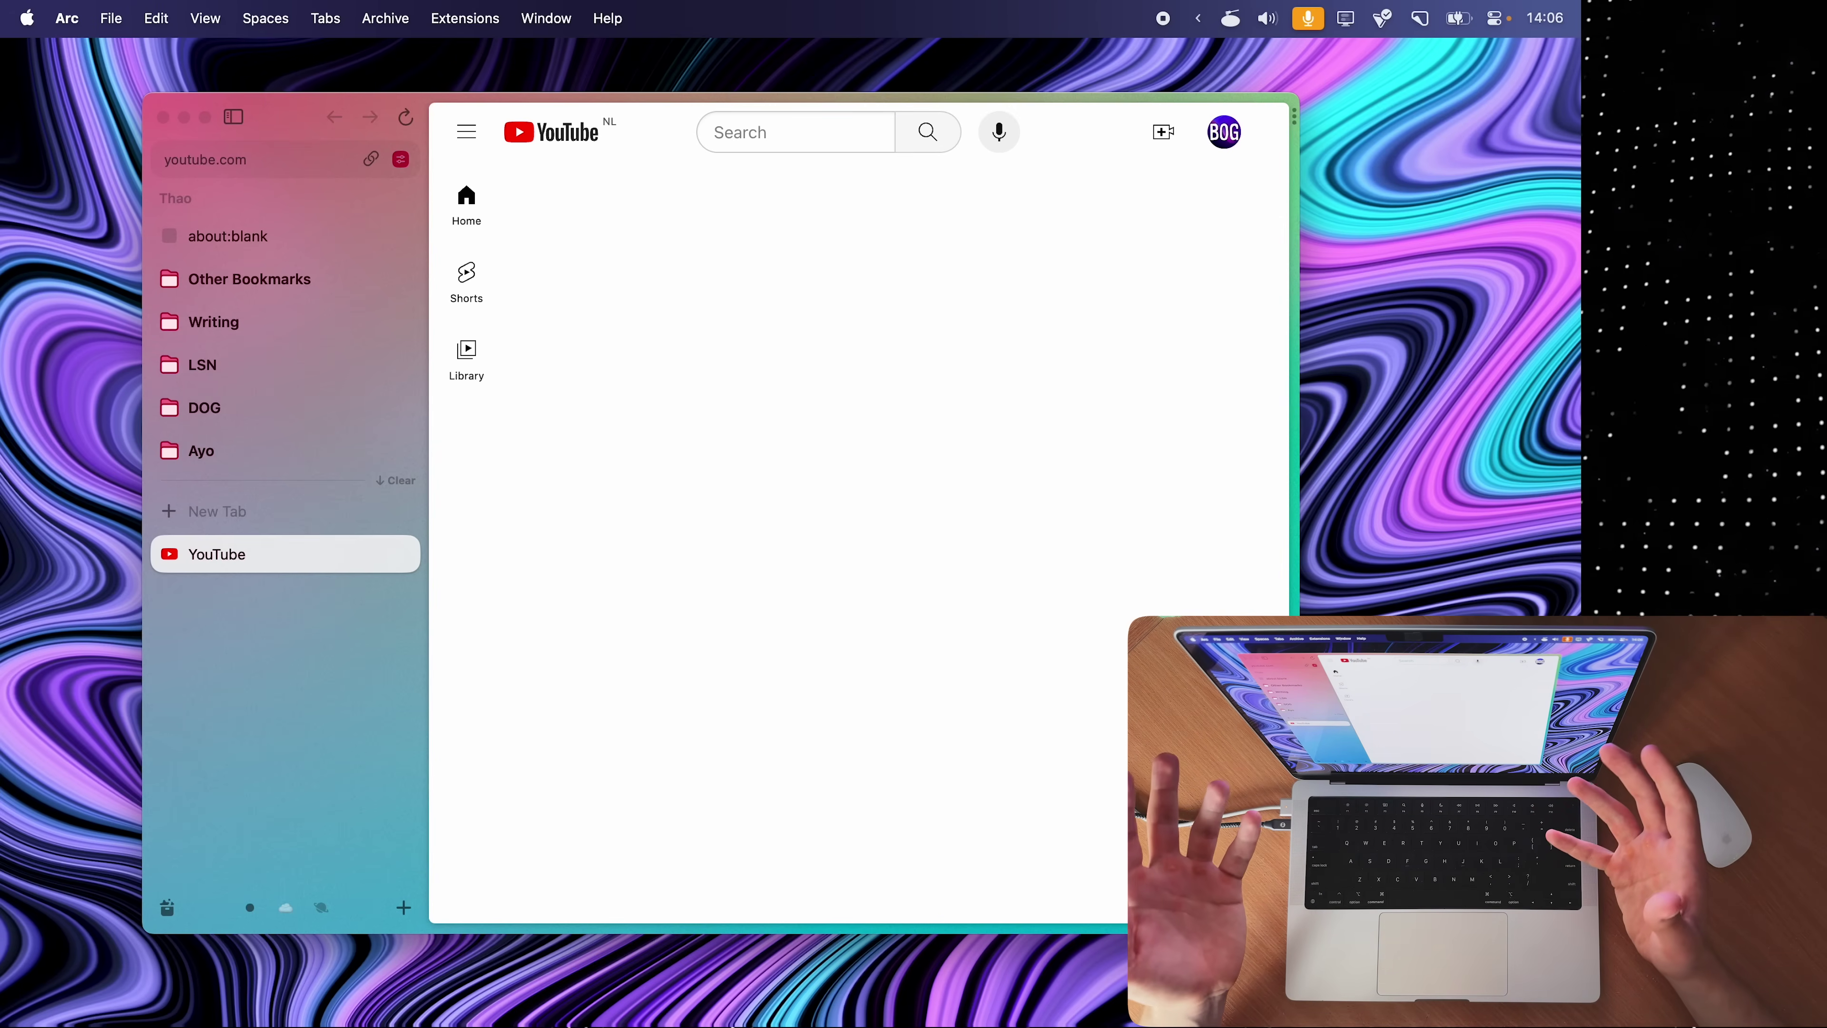
- In Unhook's settings, toggle Hide Home Feed off and on twice, leaving it enabled
click(400, 159)
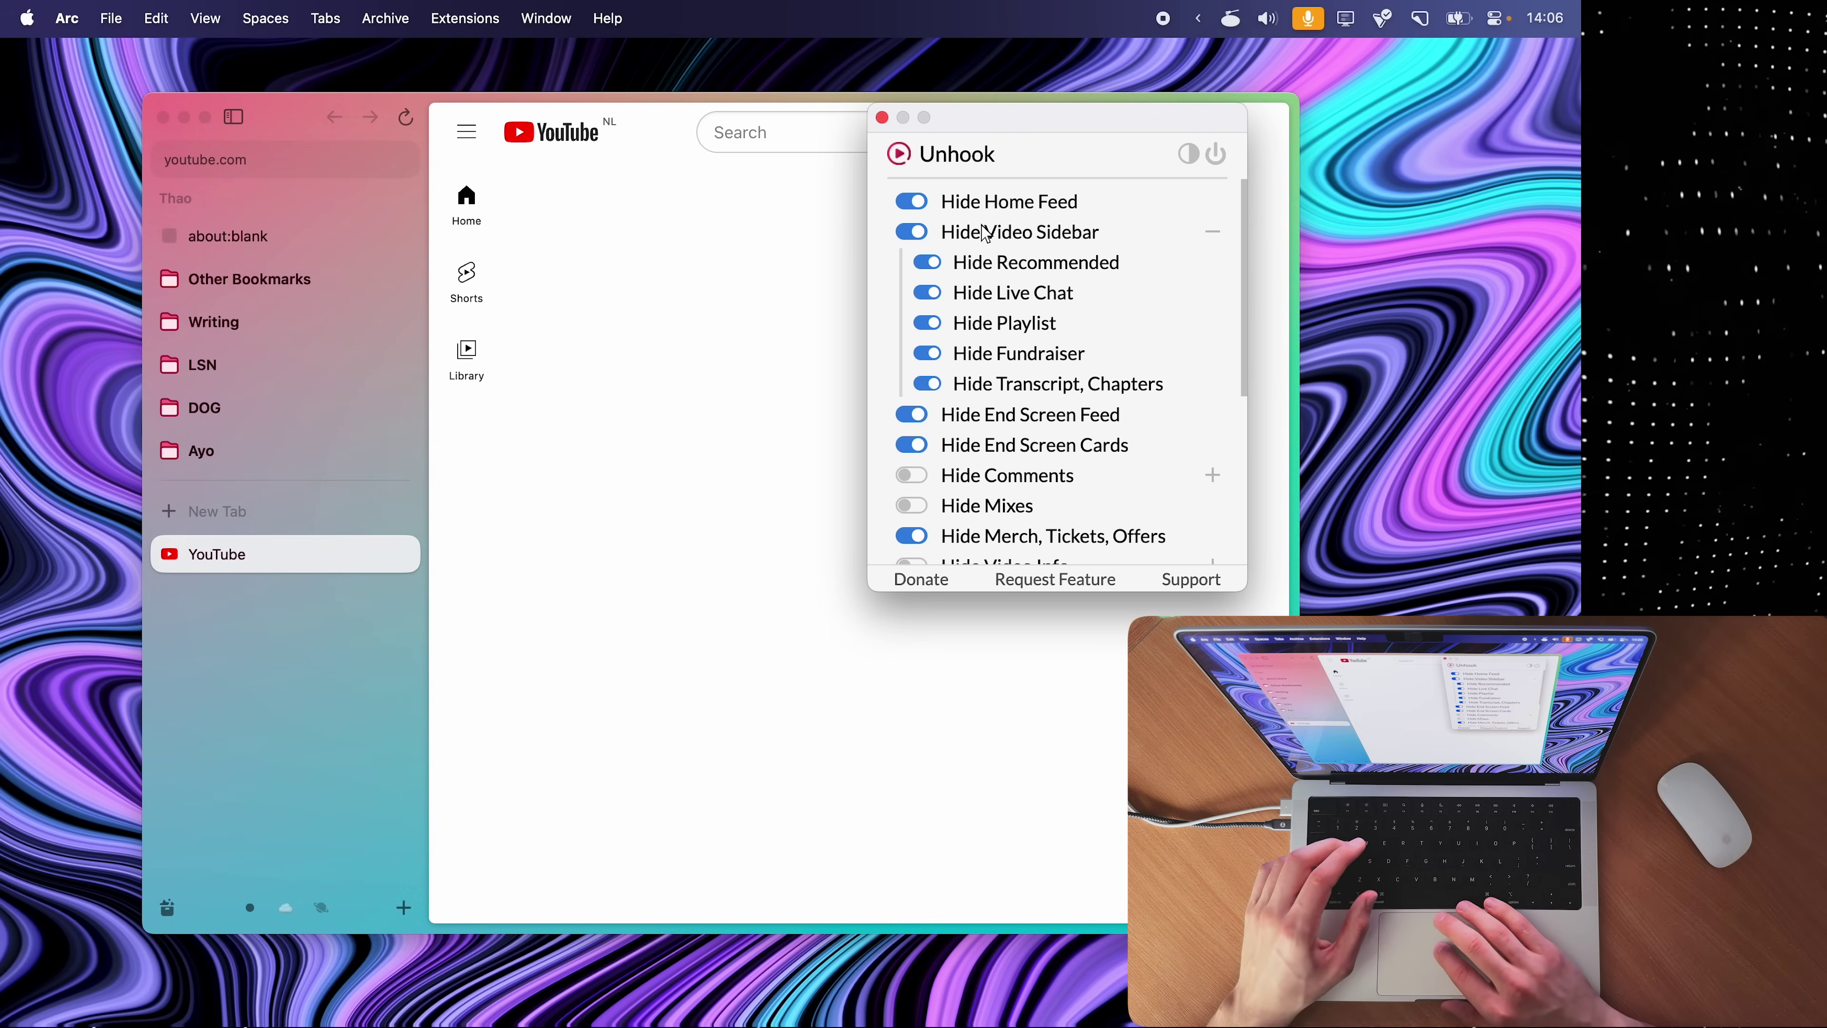
drag(996, 123, 854, 252)
click(687, 320)
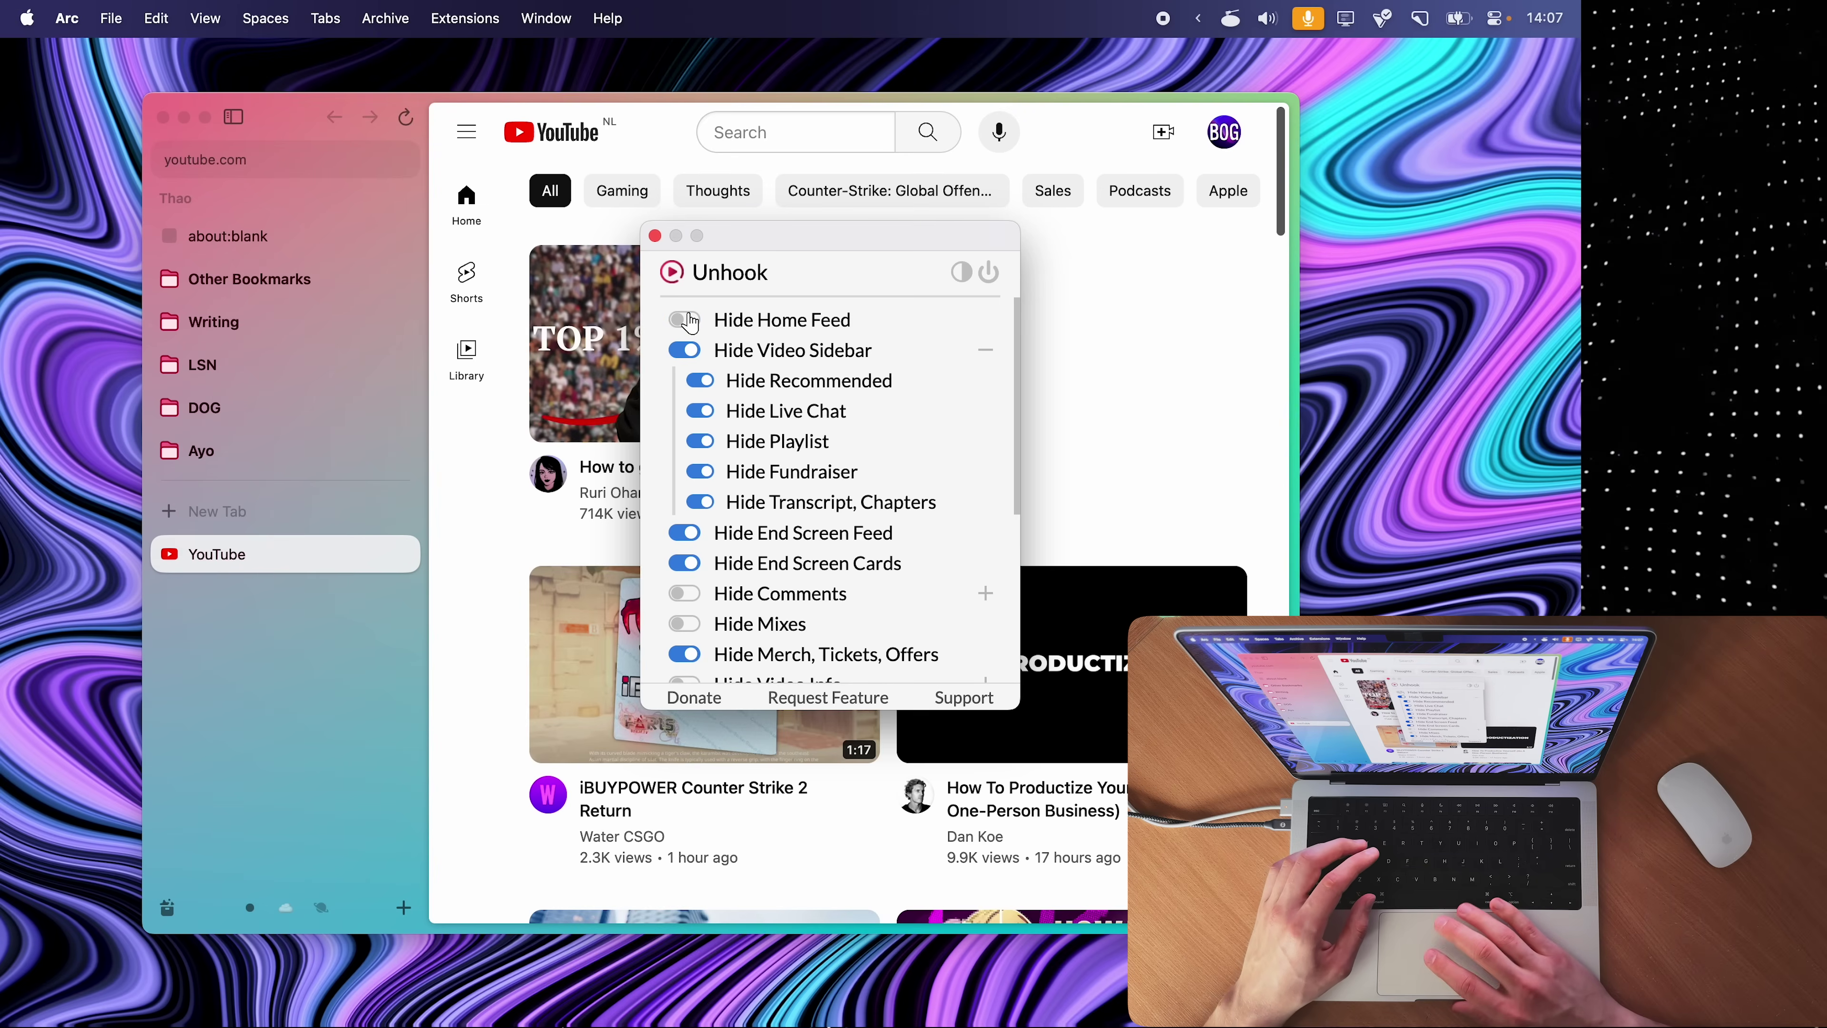
click(687, 320)
click(687, 320)
click(687, 320)
key(Escape)
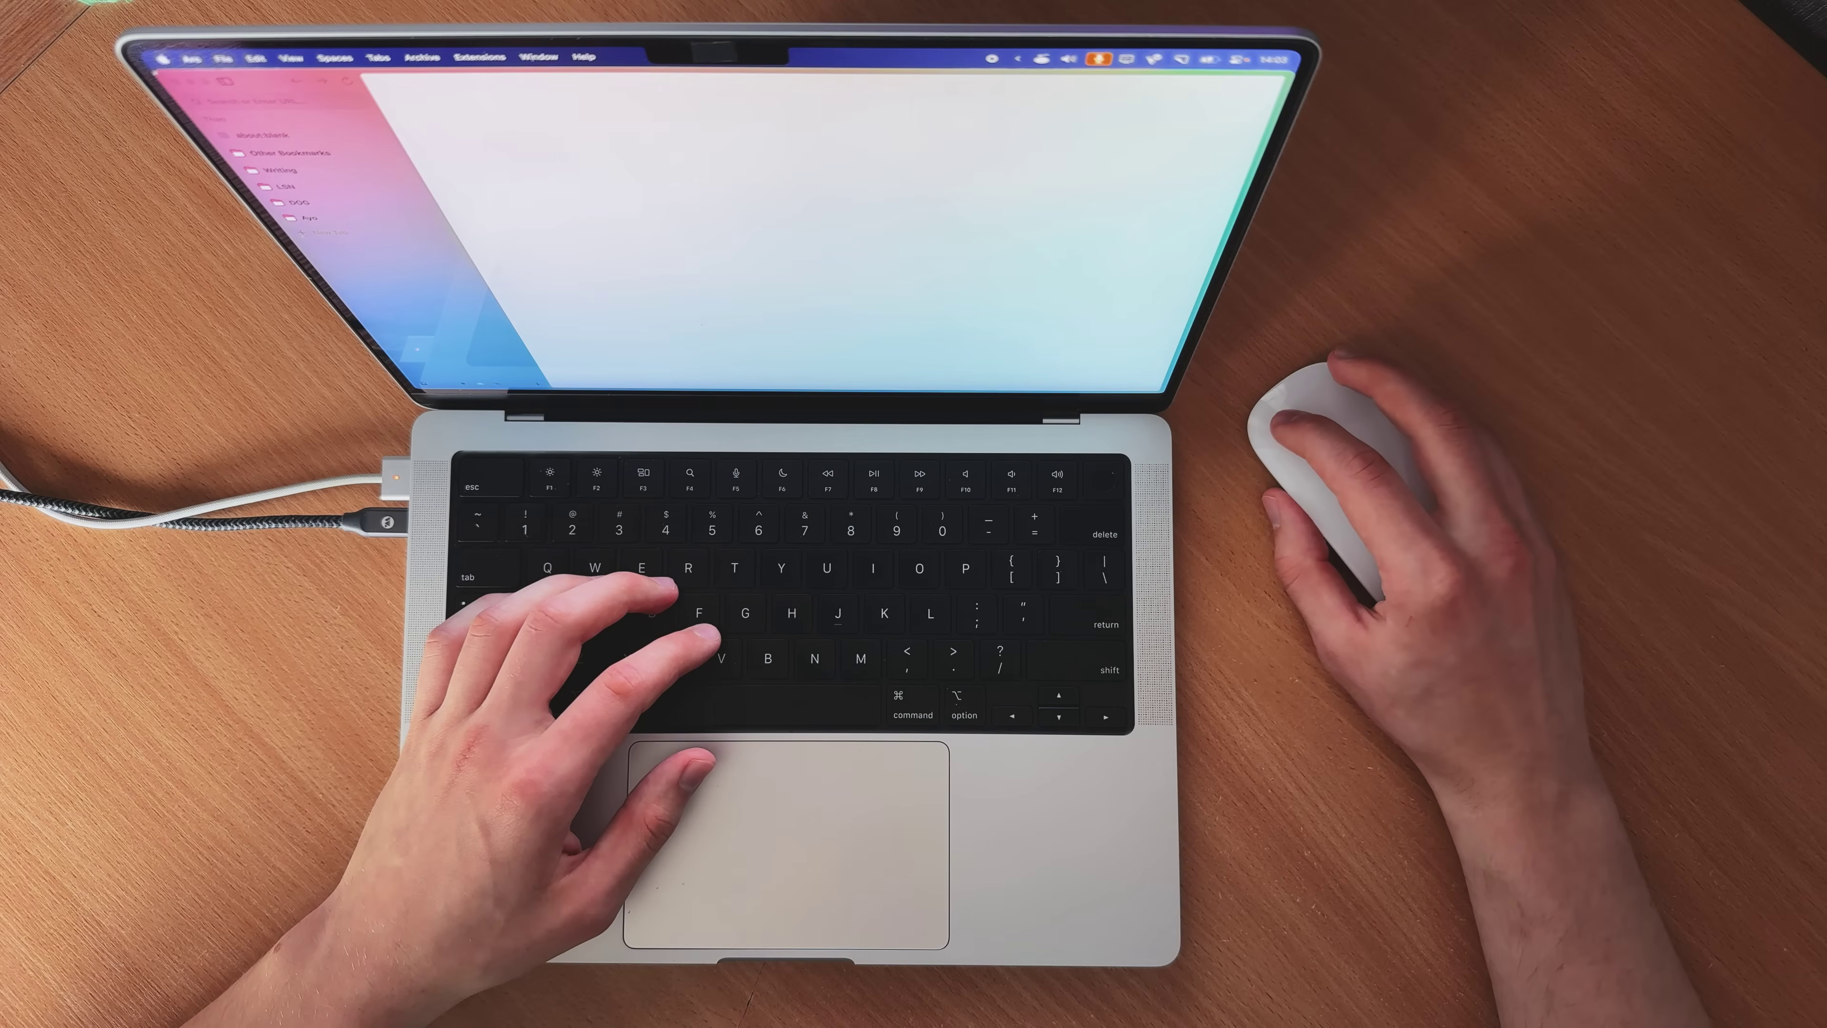
- Shrink Arc into a smaller floating window and archive the Bog and YouTube tabs with Cmd+Shift+K
drag(561, 75, 561, 102)
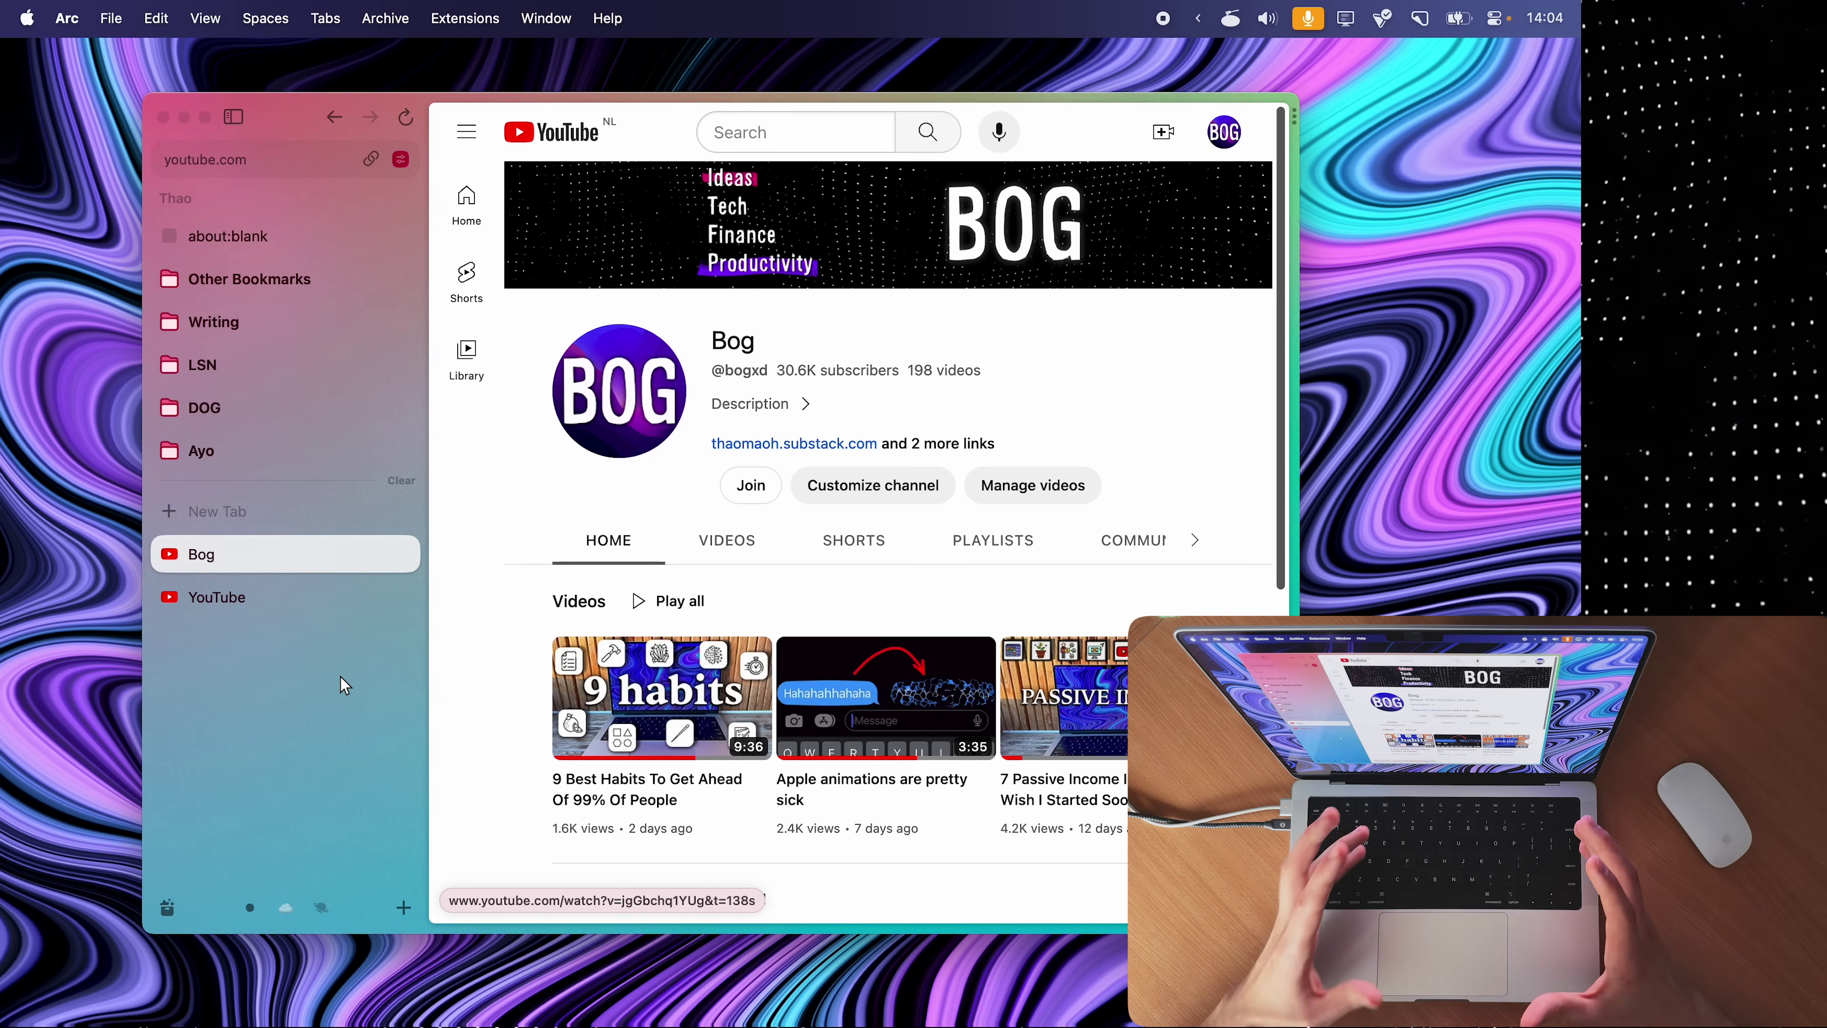
key(super+shift+k)
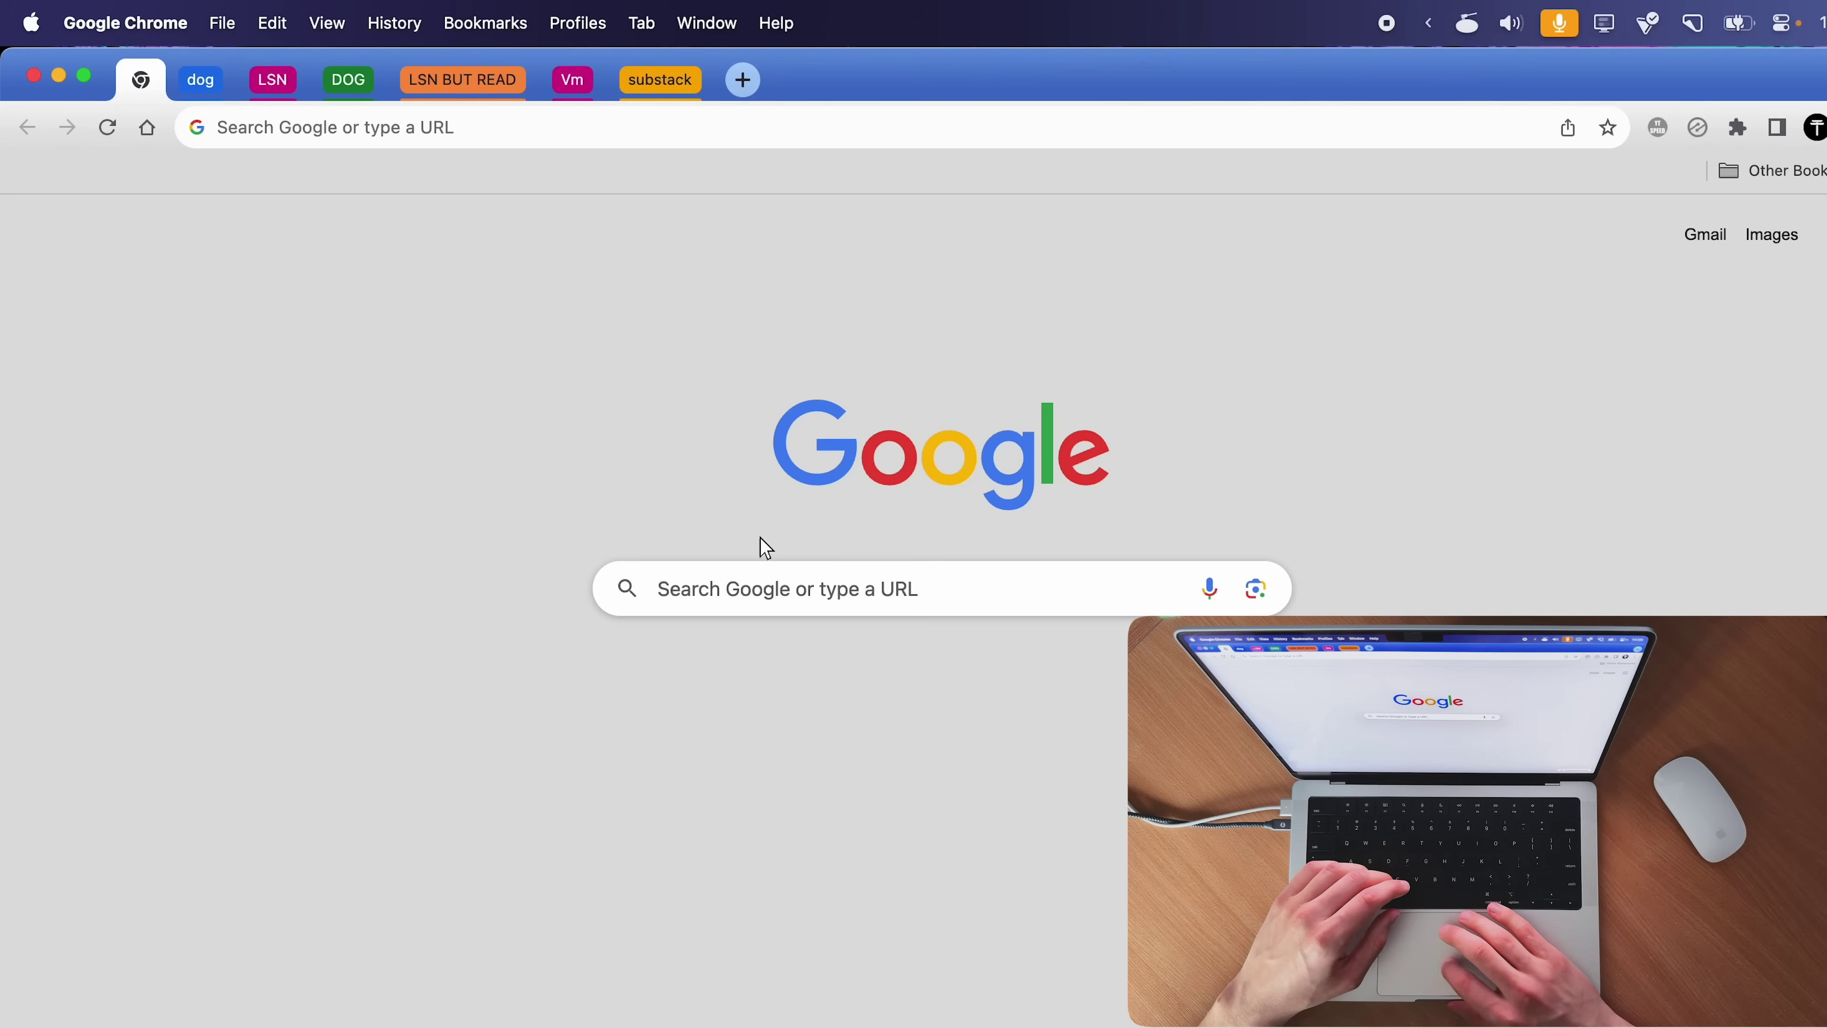
click(272, 80)
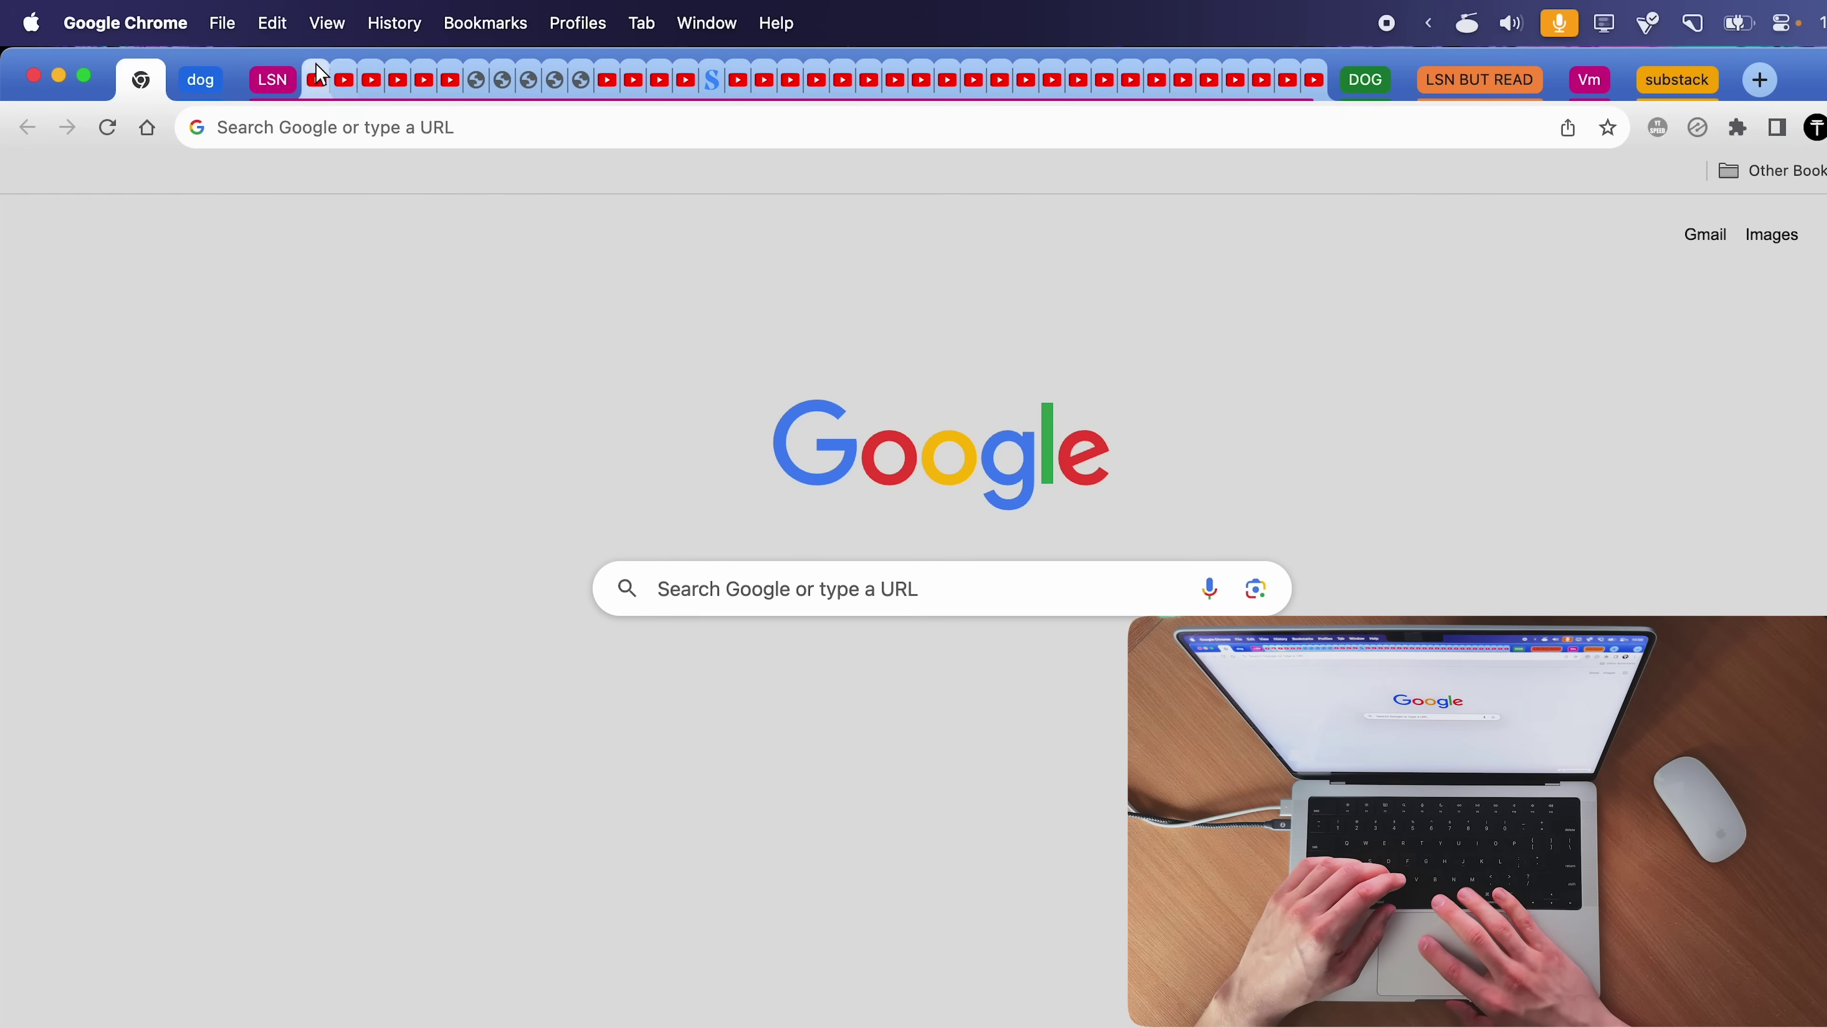
click(273, 80)
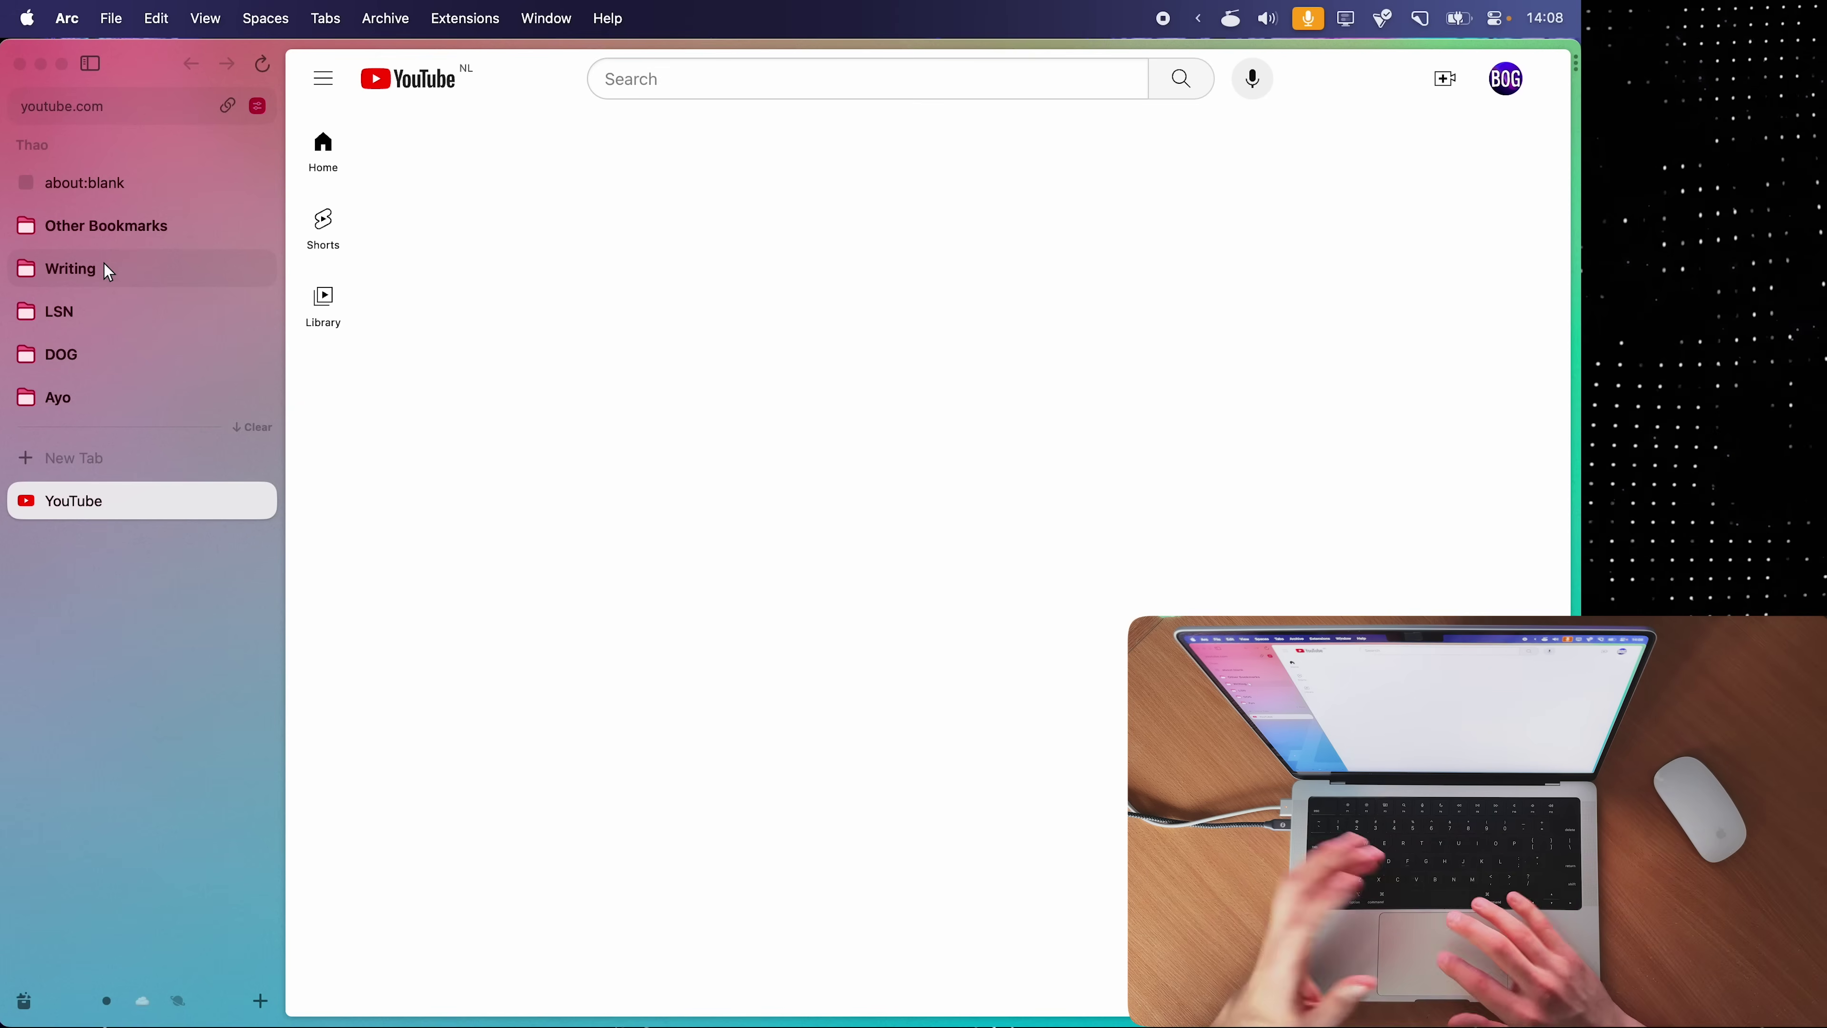
- Expand the Writing folder in the sidebar to show its contents
click(108, 269)
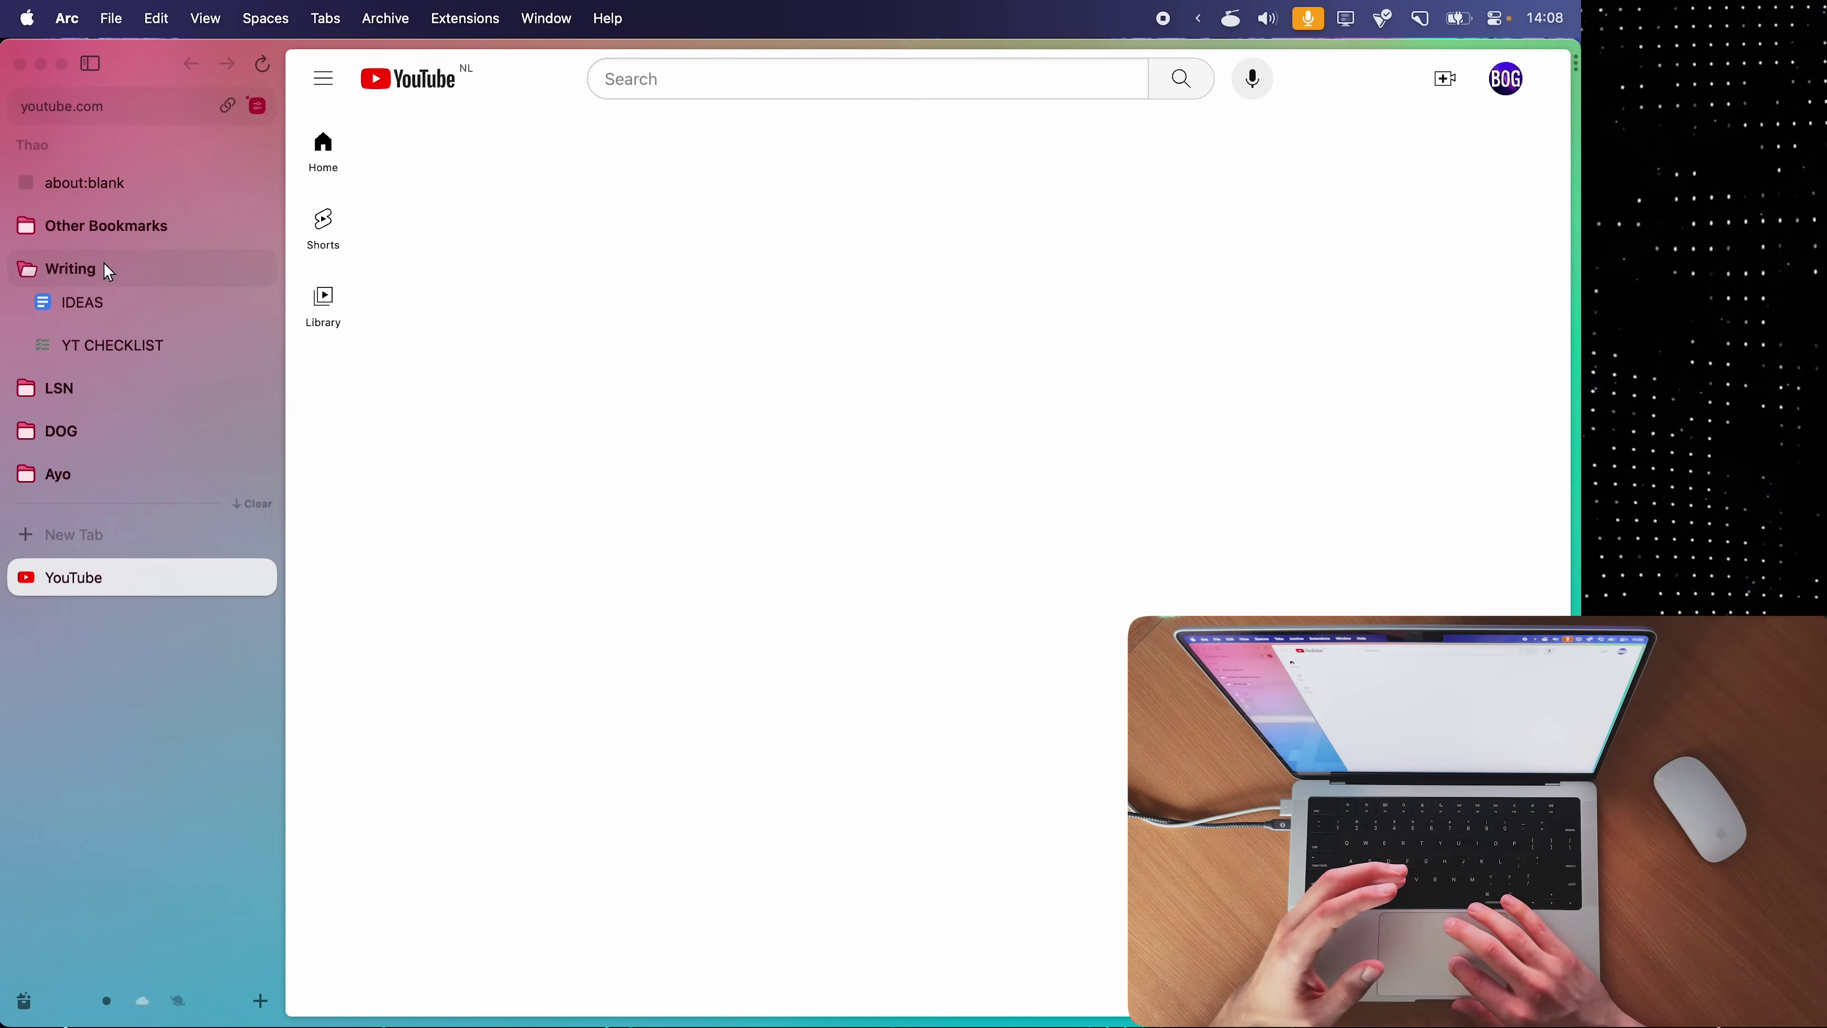